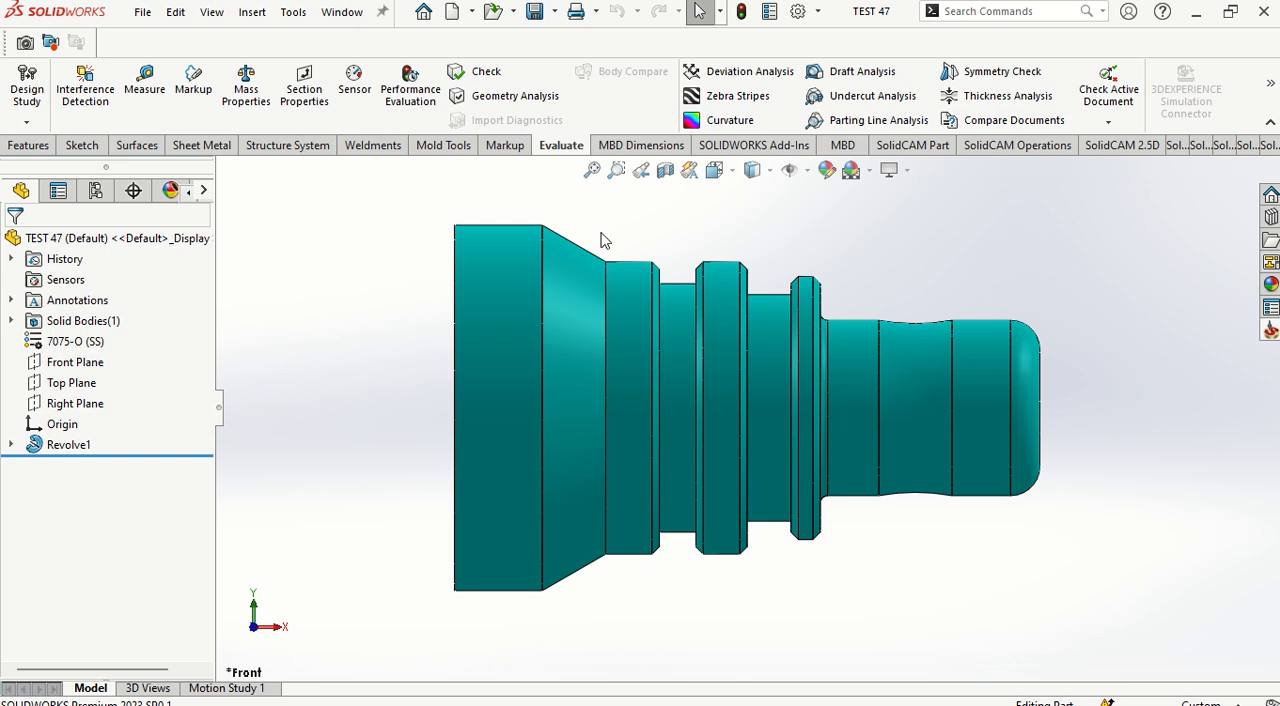
Step: Check in the add-ins list that the SolidCAM2022 partner add-in is active
left_click(818, 12)
left_click(838, 83)
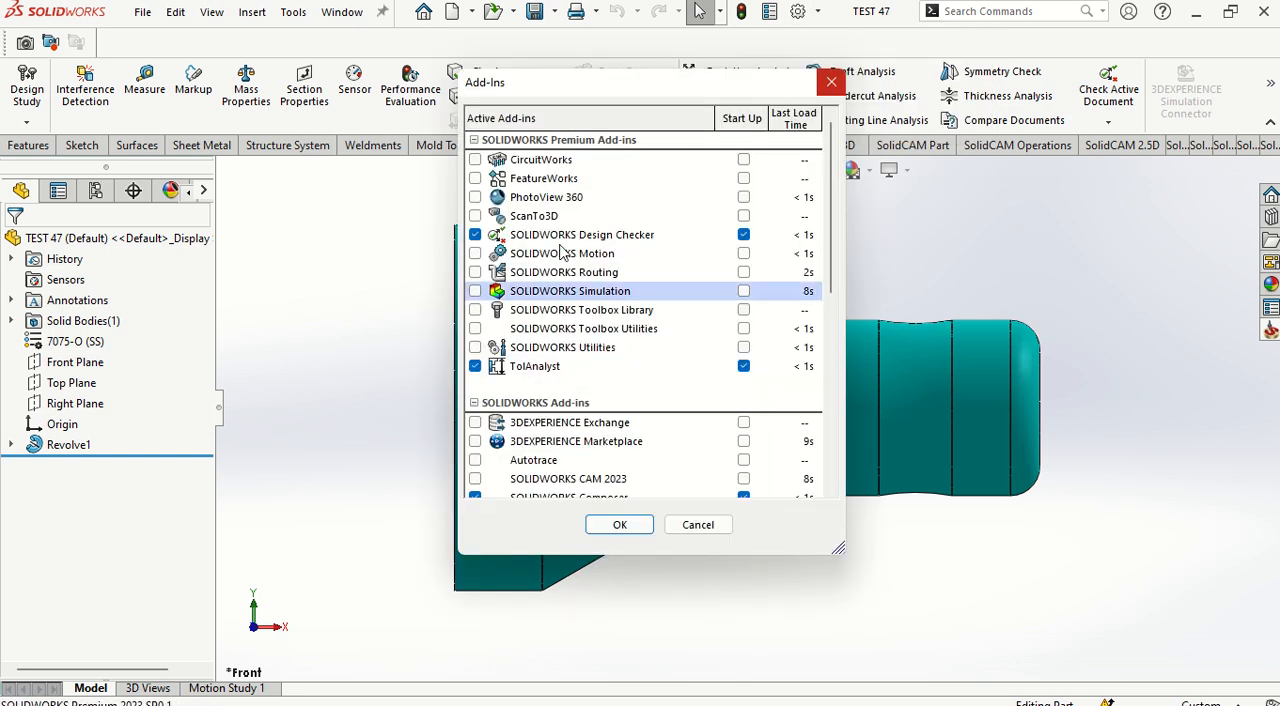
scroll(600, 380, "down", 4)
left_click(831, 82)
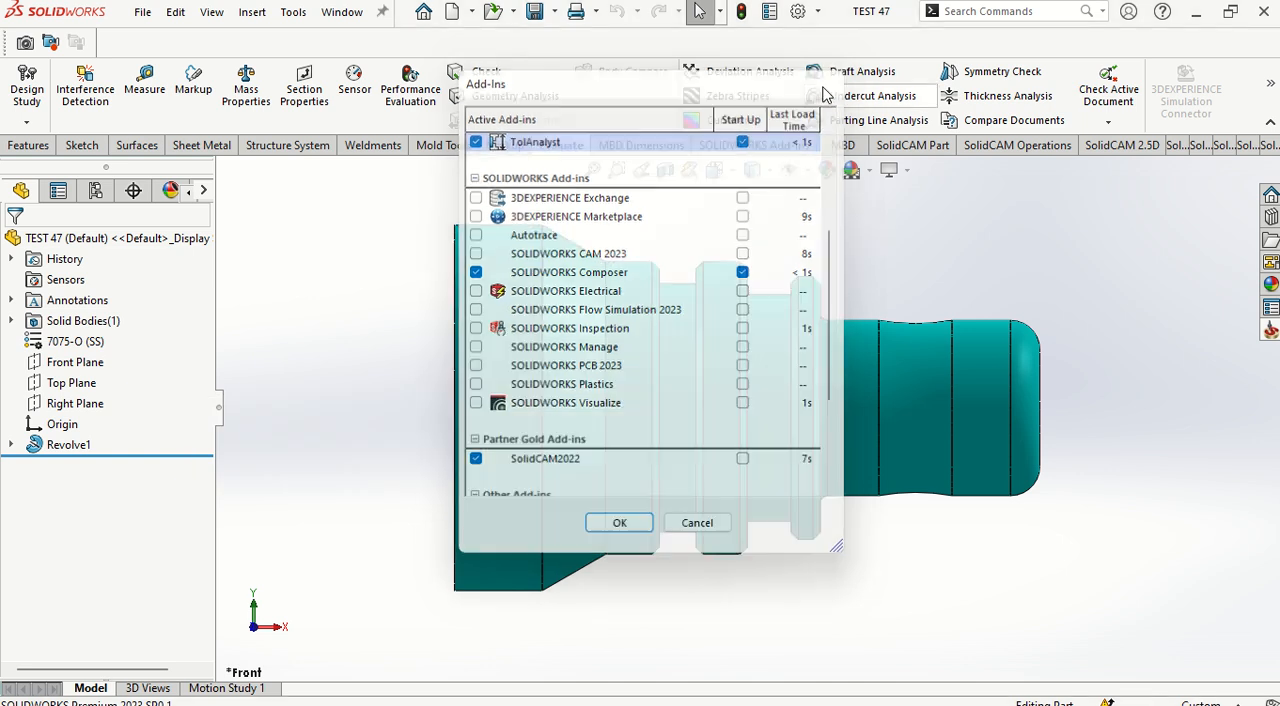
left_click(818, 12)
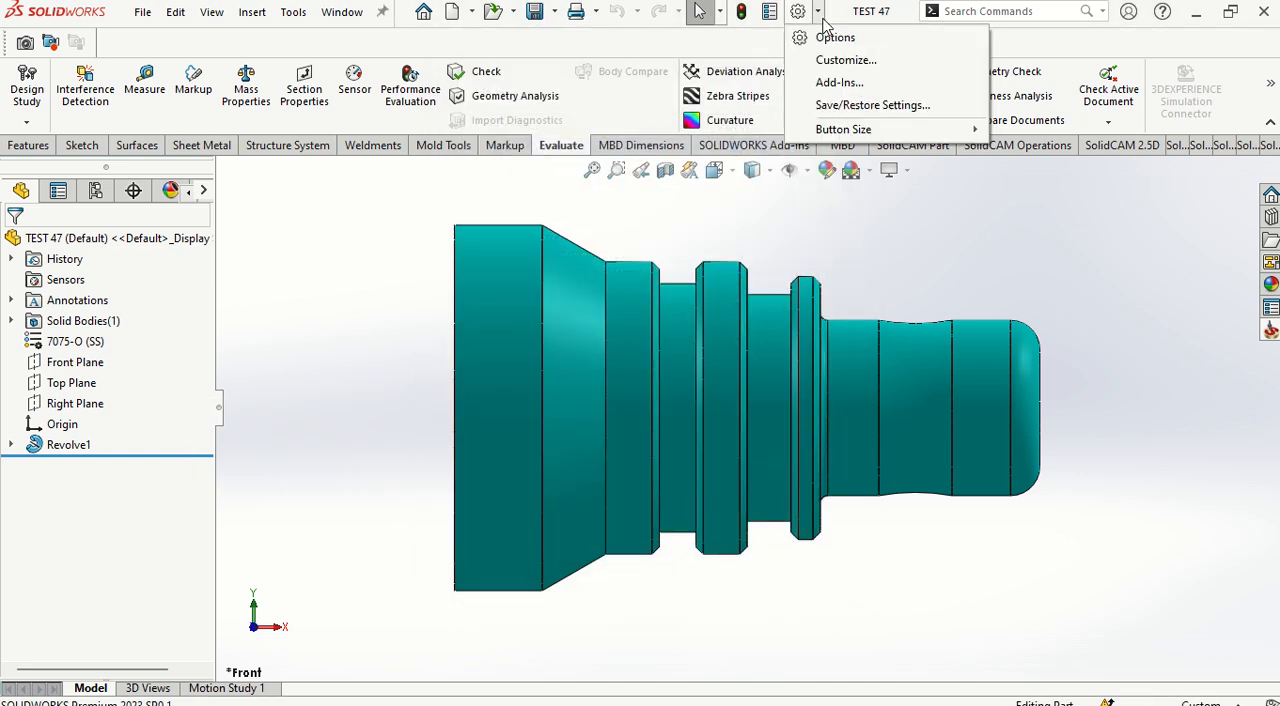
left_click(840, 81)
scroll(614, 371, "down", 7)
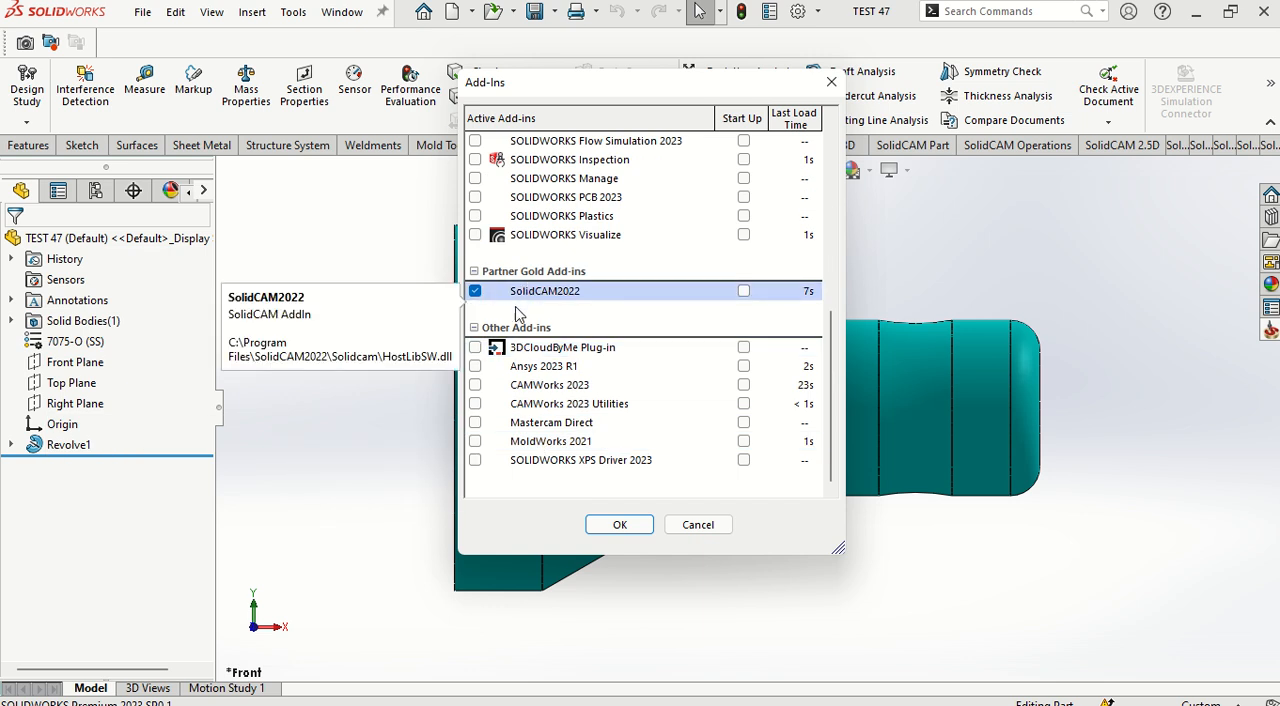
left_click(620, 524)
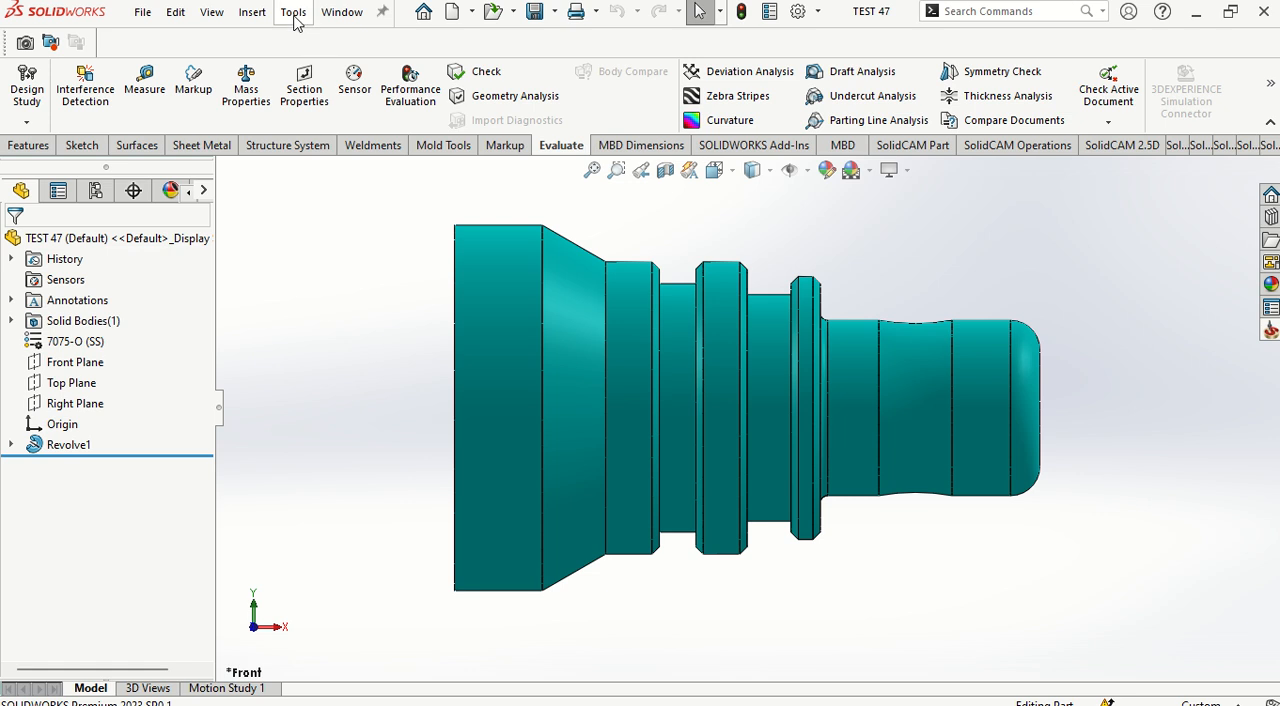
Step: Measure the diameter of the circular edge where the large cylinder meets the cone, in isometric view
key("ctrl+7")
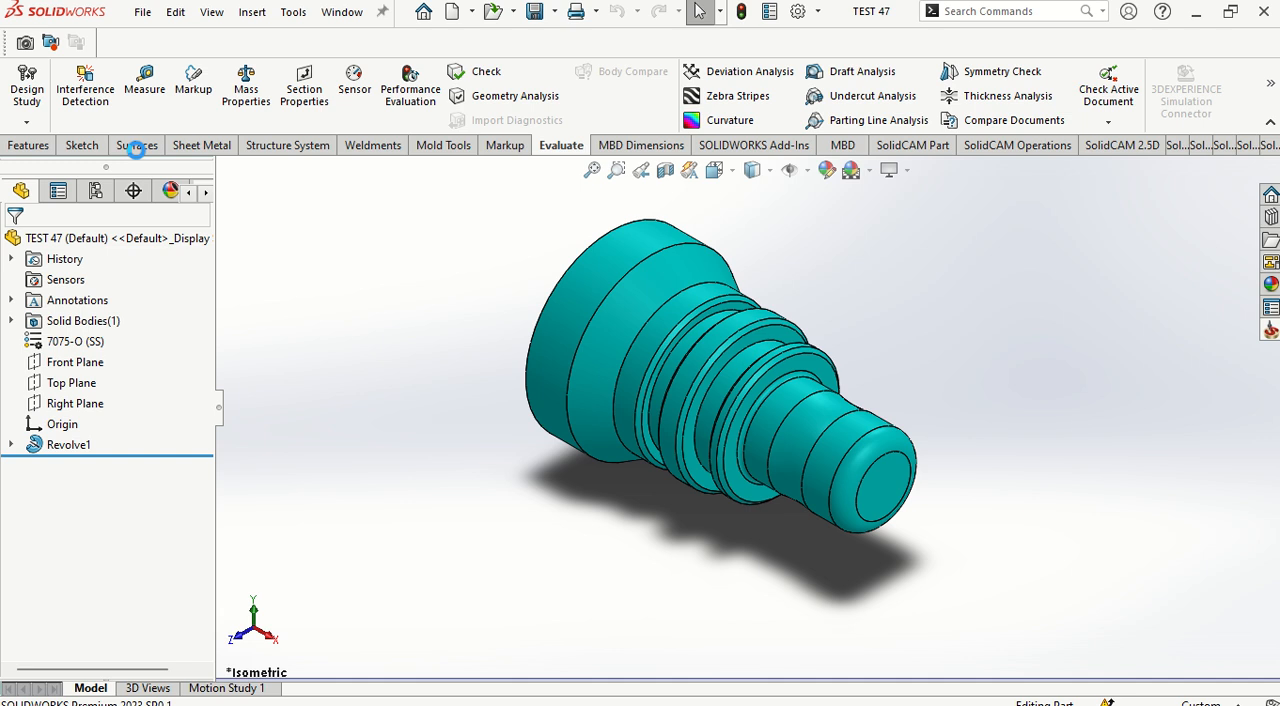
left_click(145, 90)
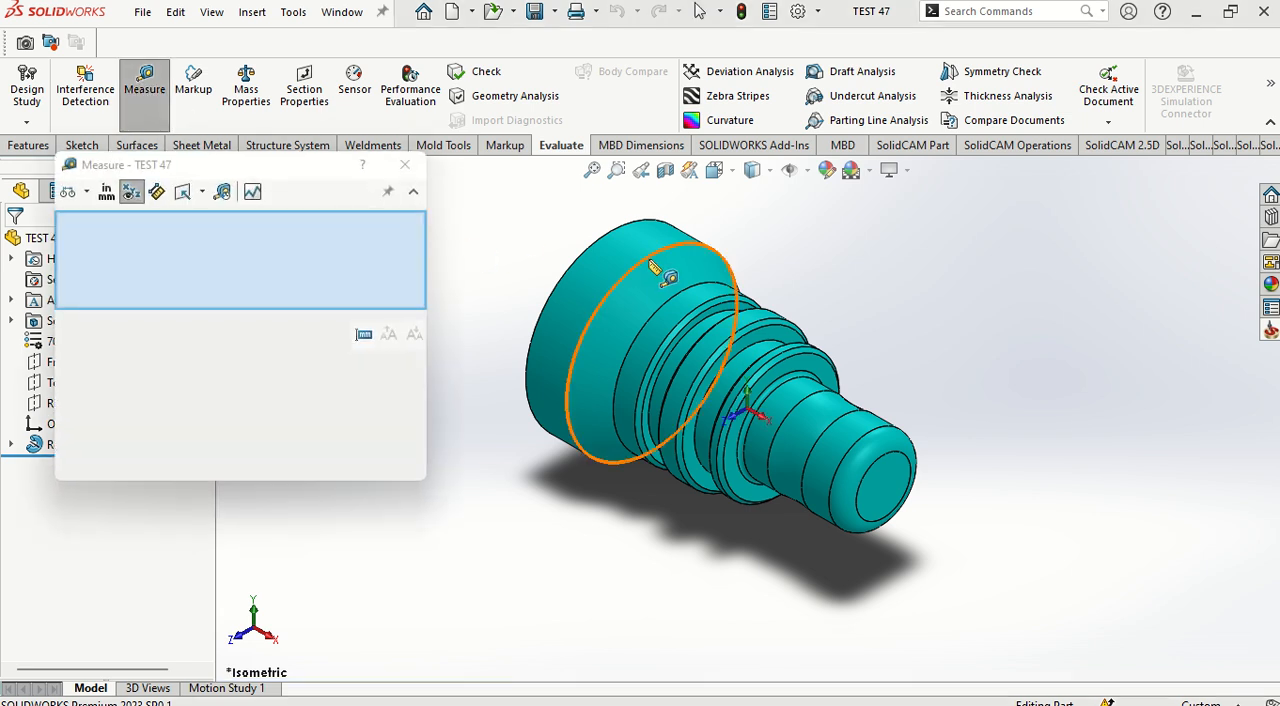
left_click(655, 268)
scroll(560, 310, "up", 2)
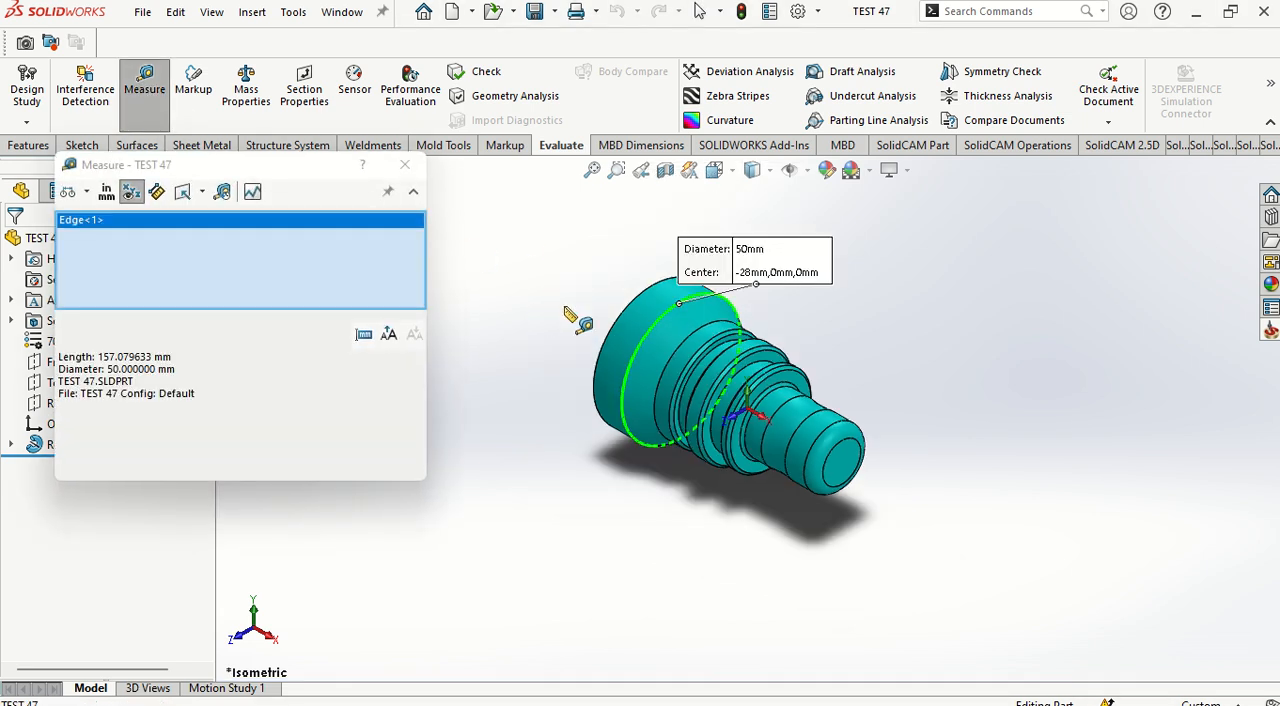
left_click(405, 166)
Step: Measure the part's overall length from the large end's outer edge to the small end face
left_click(145, 90)
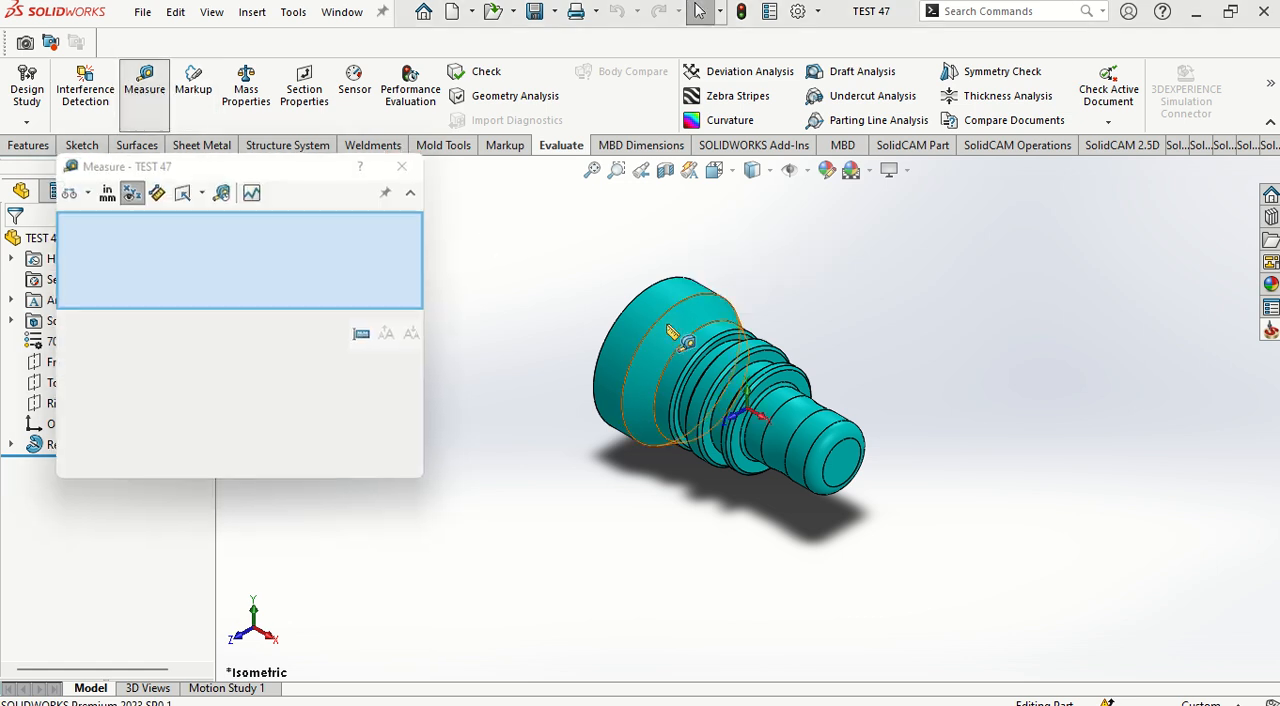
left_click(610, 318)
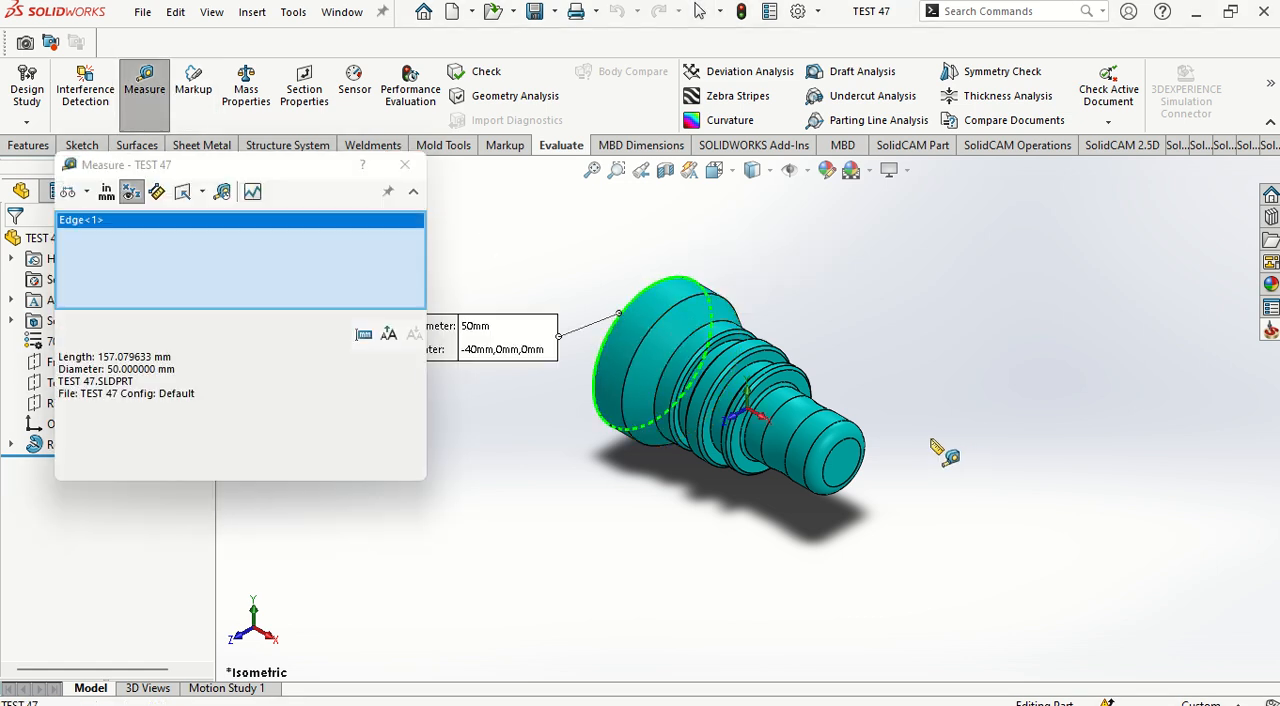
left_click(850, 455)
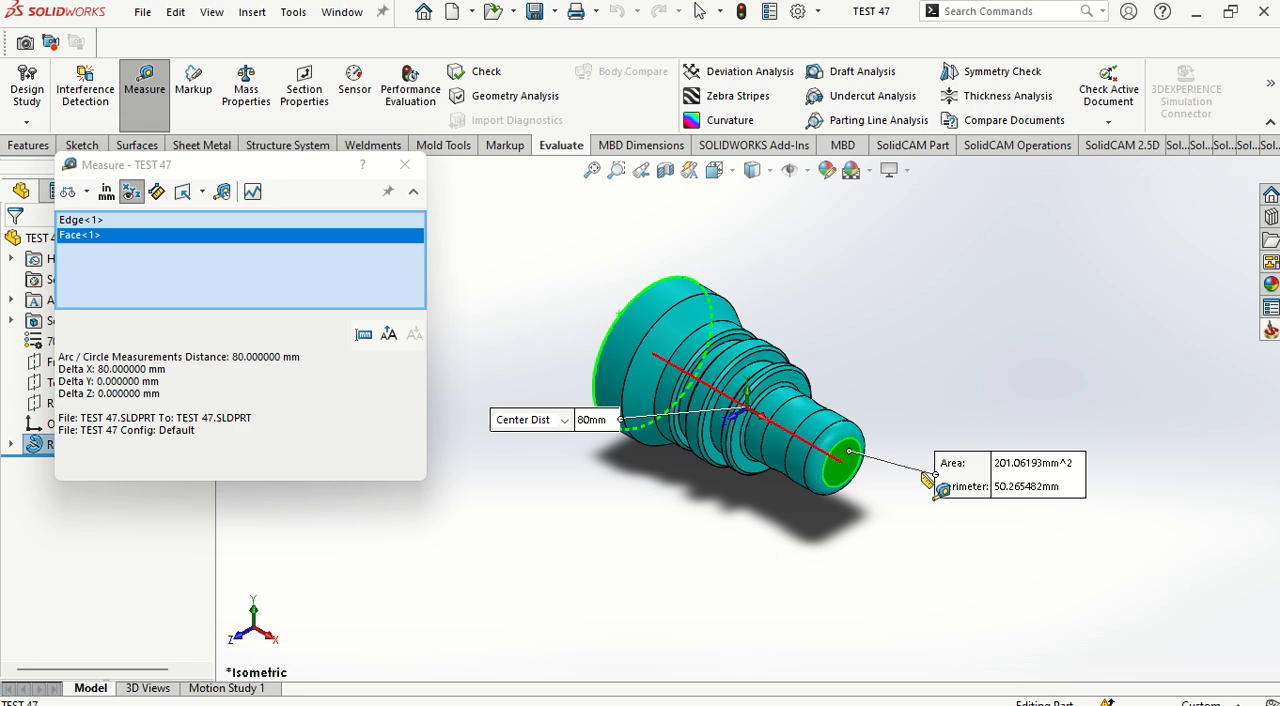
left_click(405, 166)
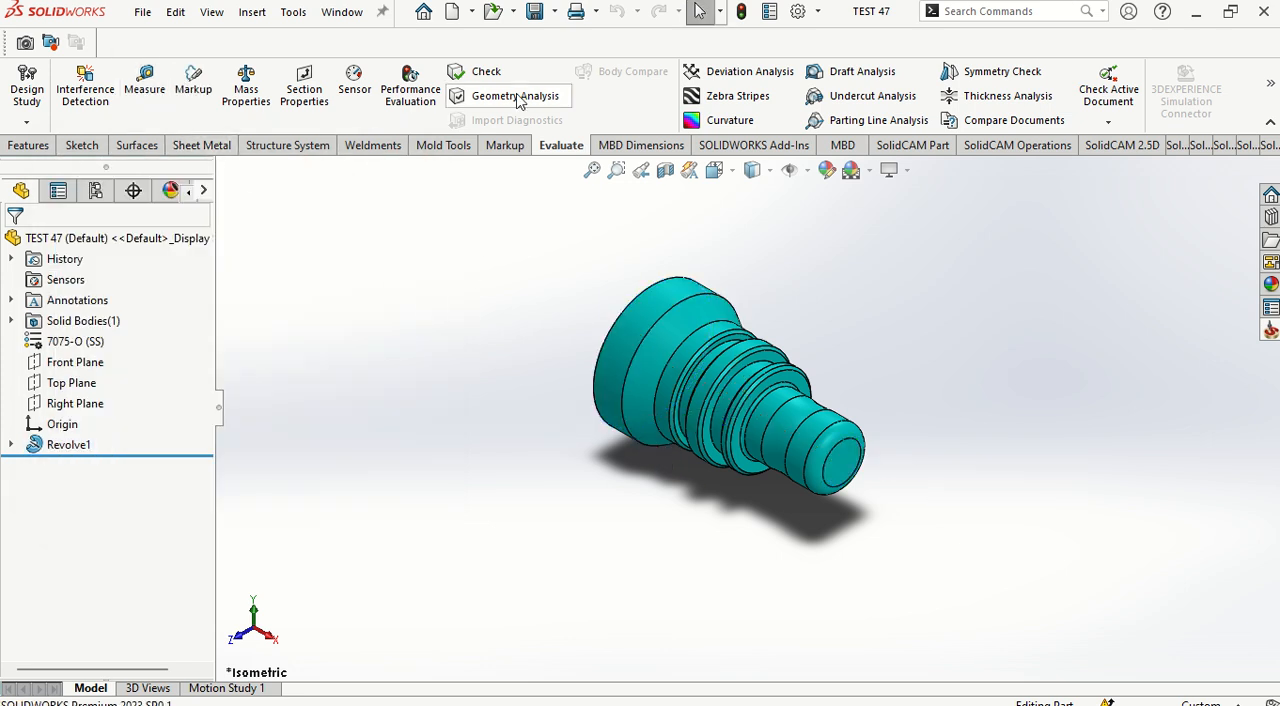
Step: Create a new internal turning CAM-Part named TEST 47_Turning with OKUMALL as the CNC machine
left_click(294, 12)
mouse_move(400, 104)
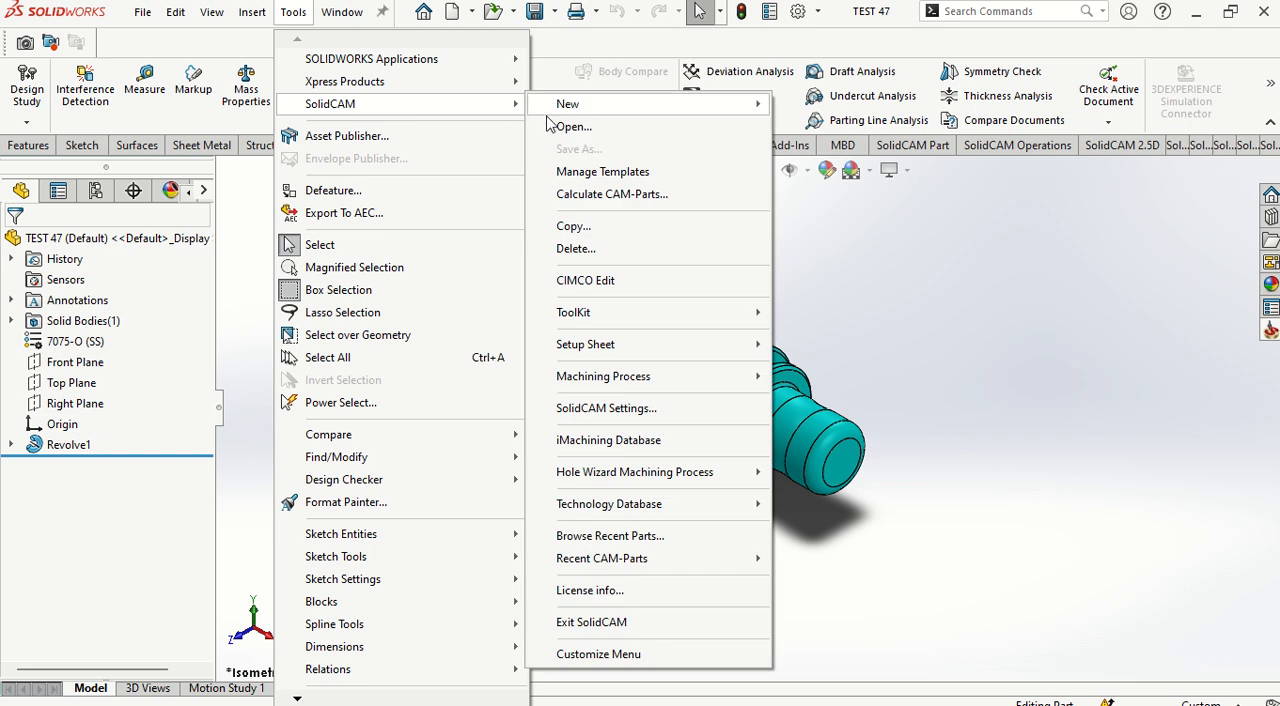
mouse_move(585, 104)
left_click(818, 150)
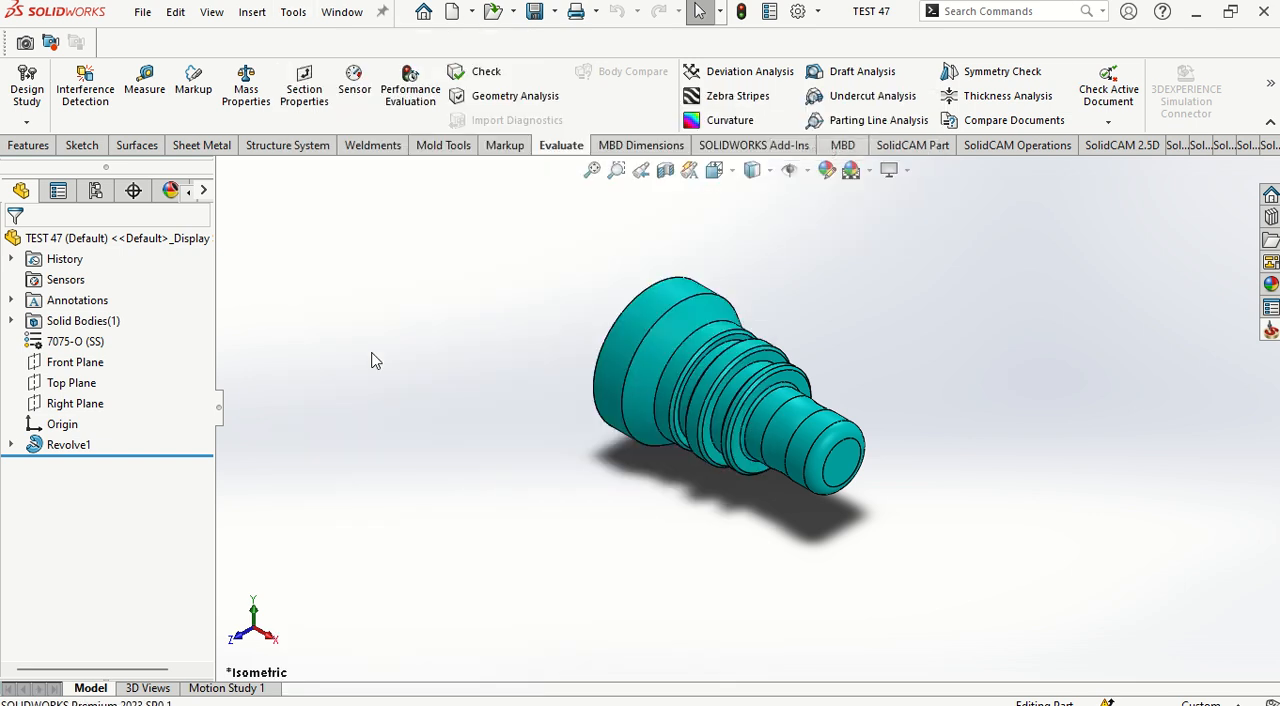
left_click(41, 336)
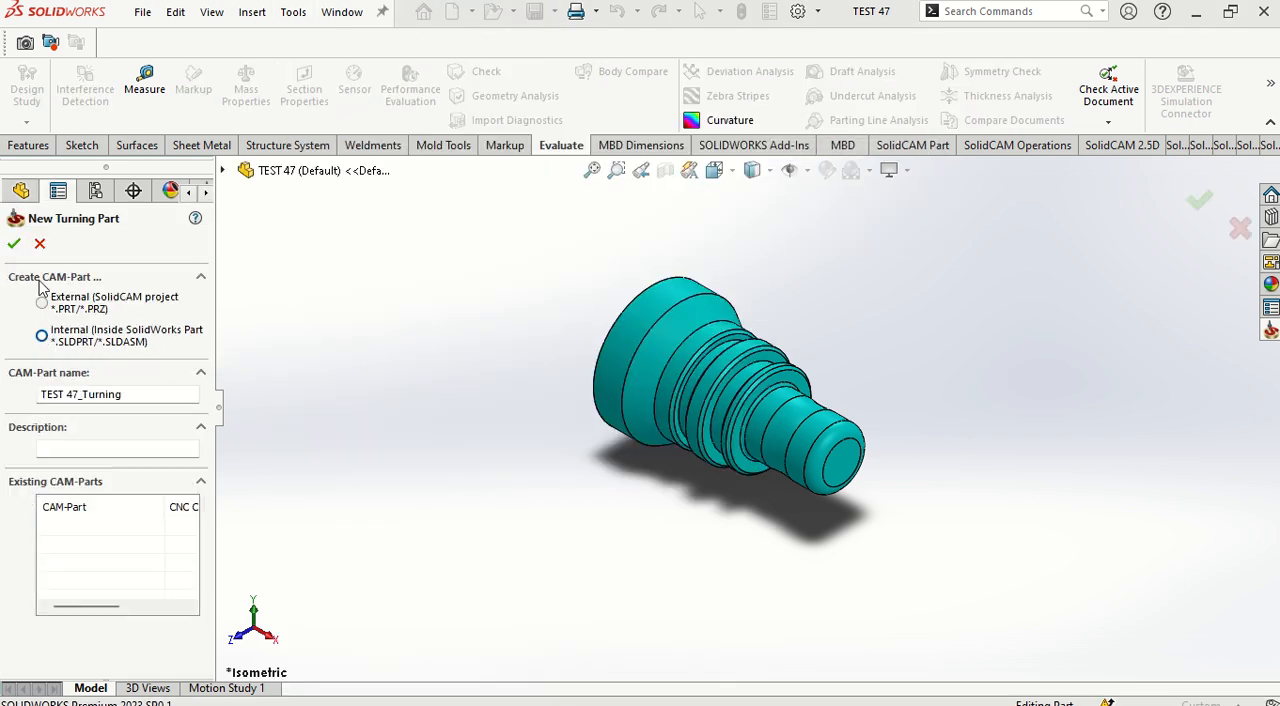
left_click(14, 243)
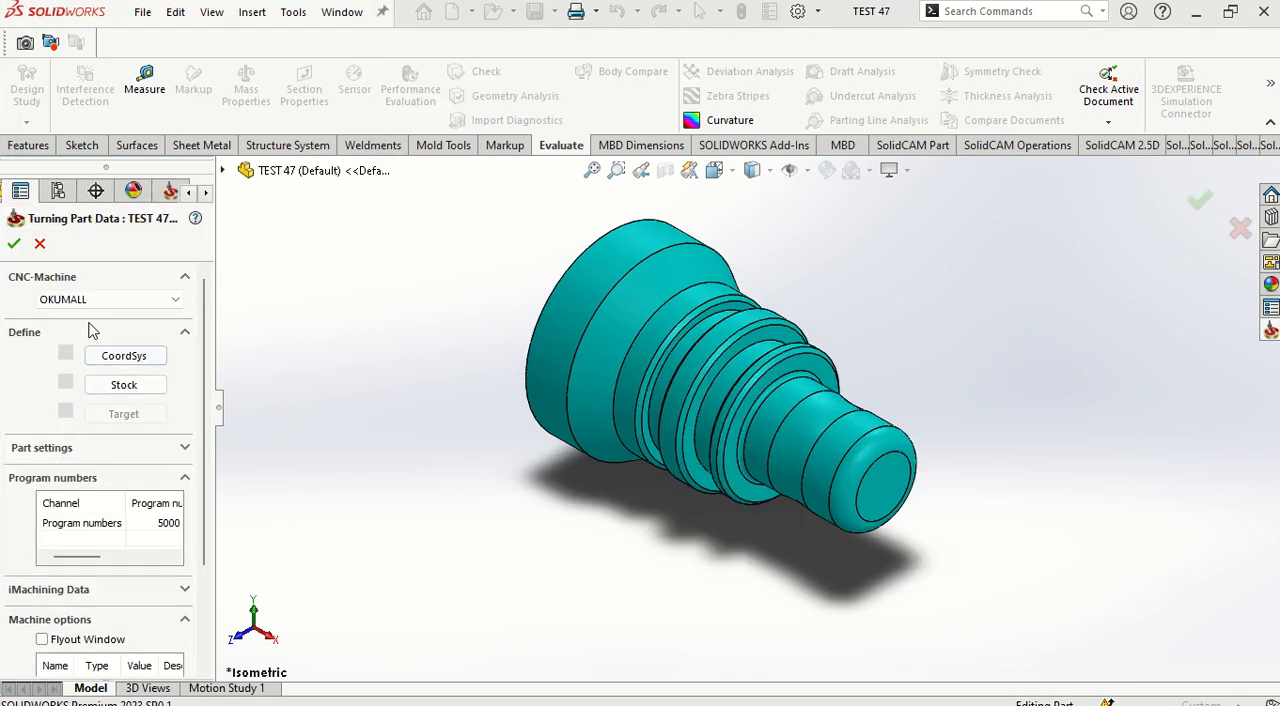
left_click(172, 307)
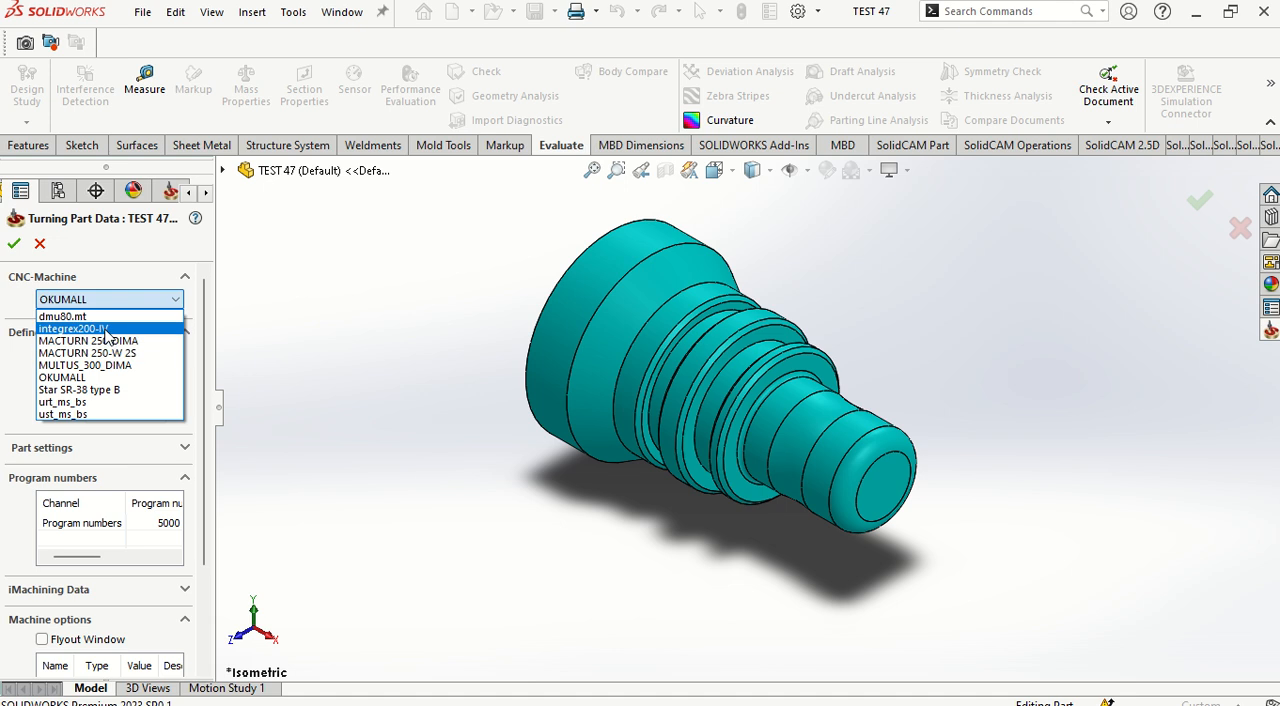
left_click(286, 337)
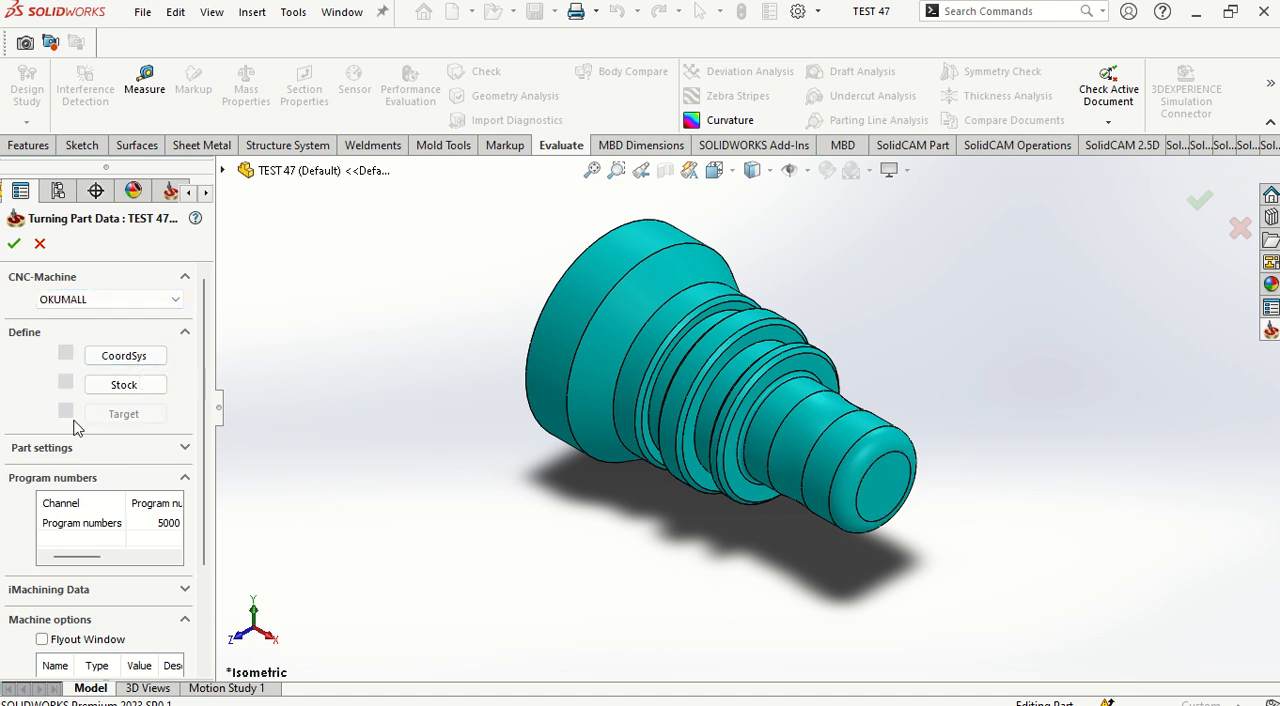
Step: Define the machining coordinate system with Select face on the small end face, placing its origin at Center of revolution face
left_click(125, 360)
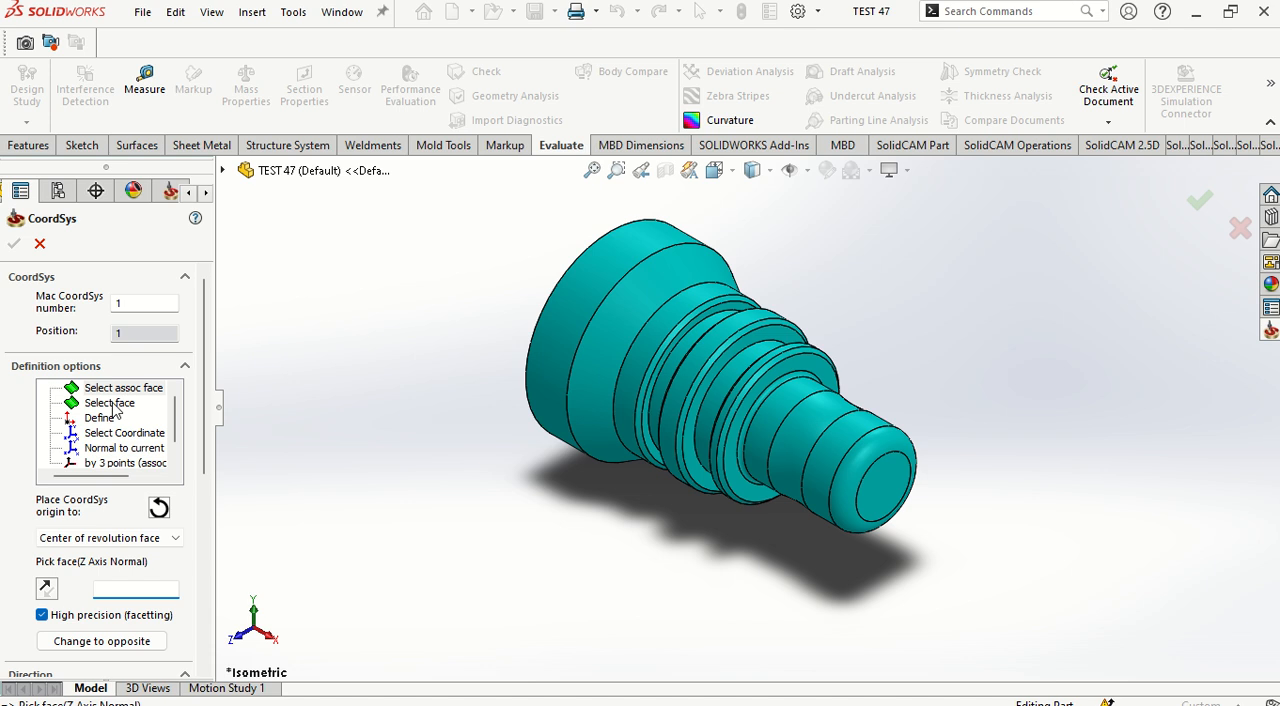
left_click(110, 404)
left_click(107, 526)
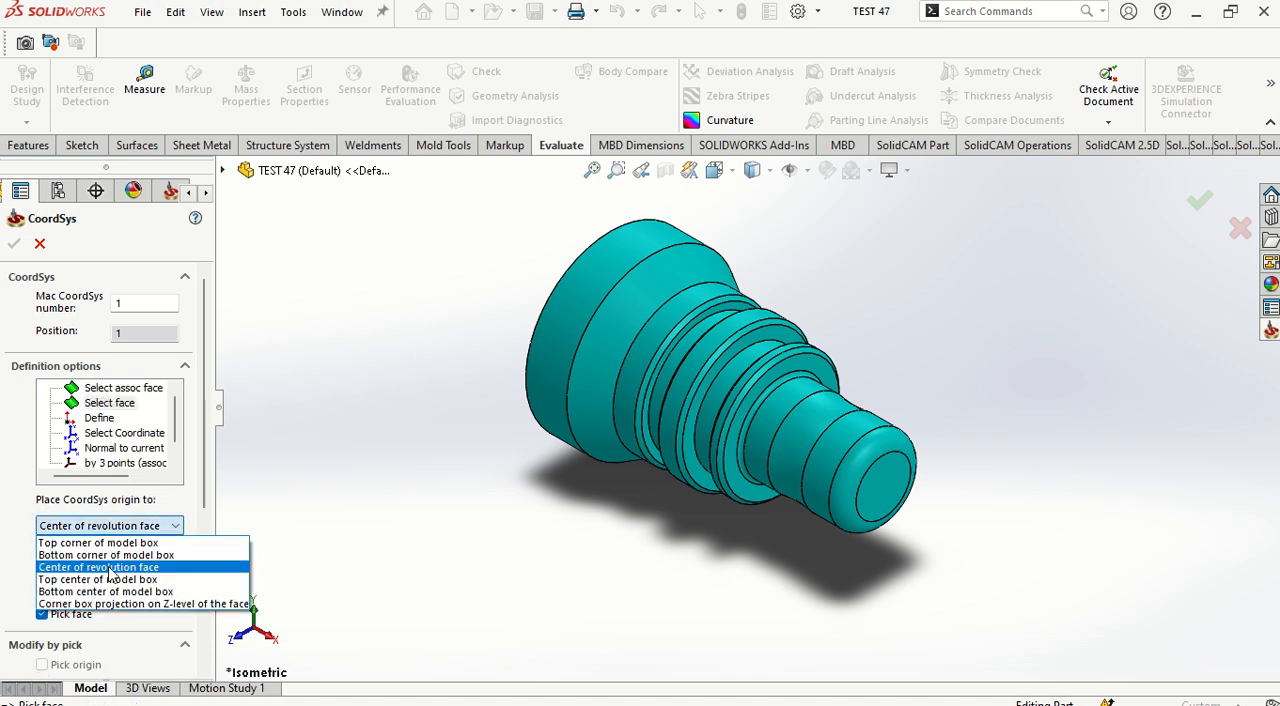
left_click(107, 568)
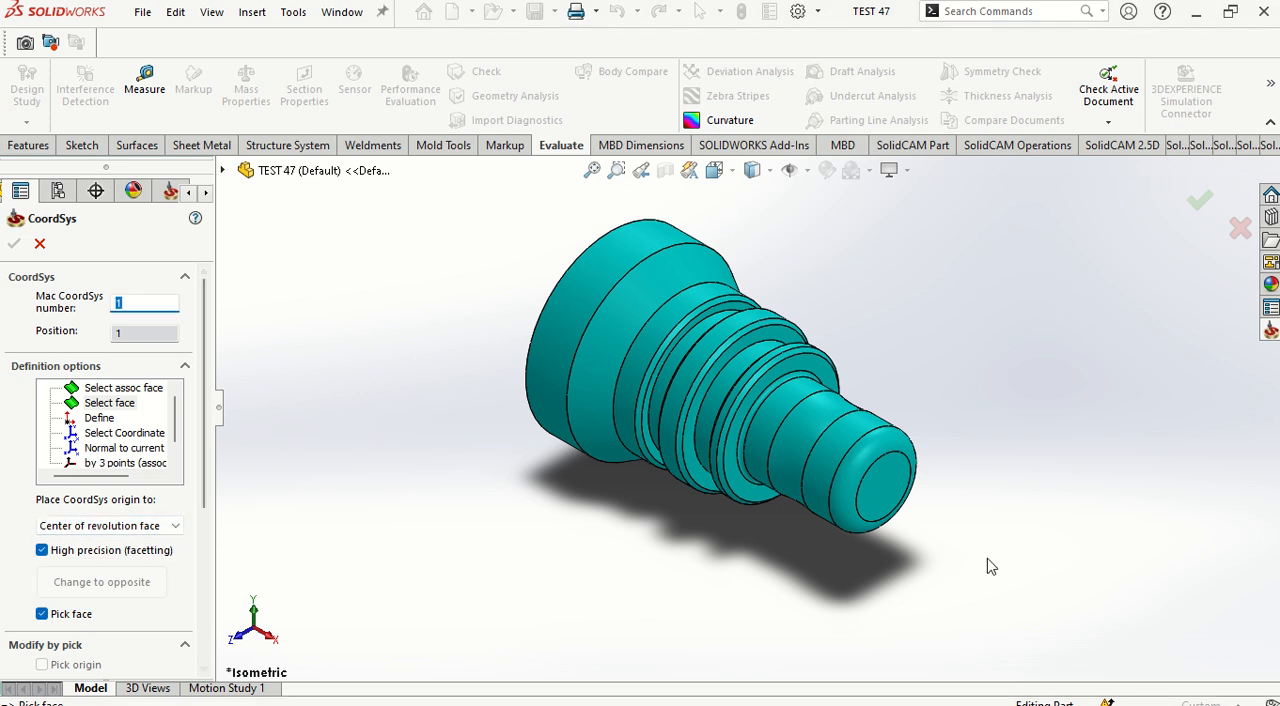
left_click(848, 443)
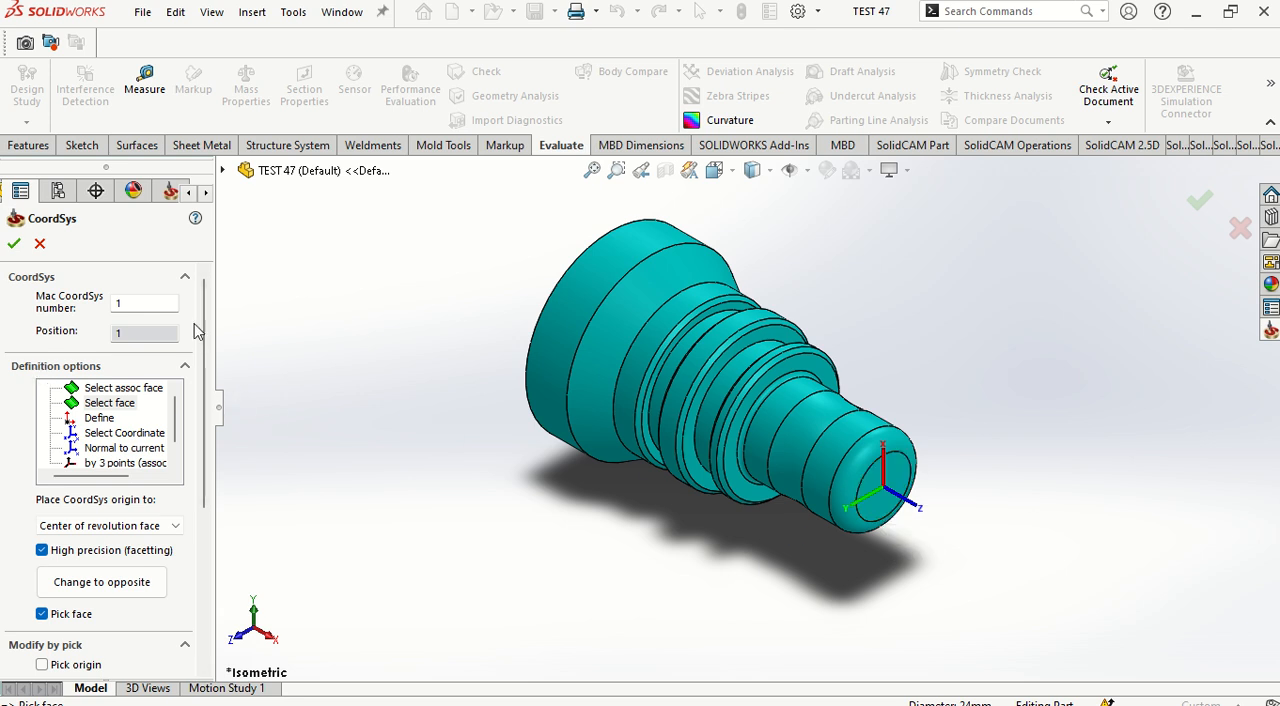
left_click_drag(208, 327, 188, 292)
left_click(13, 244)
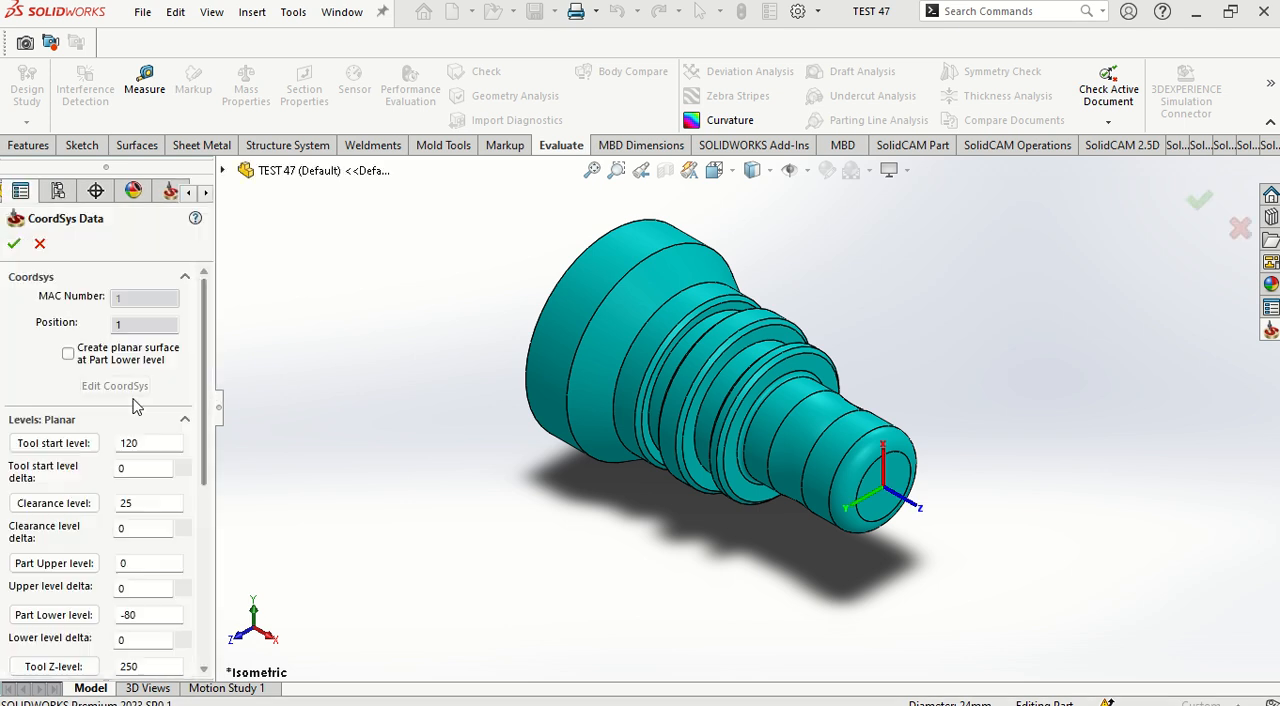
left_click(13, 244)
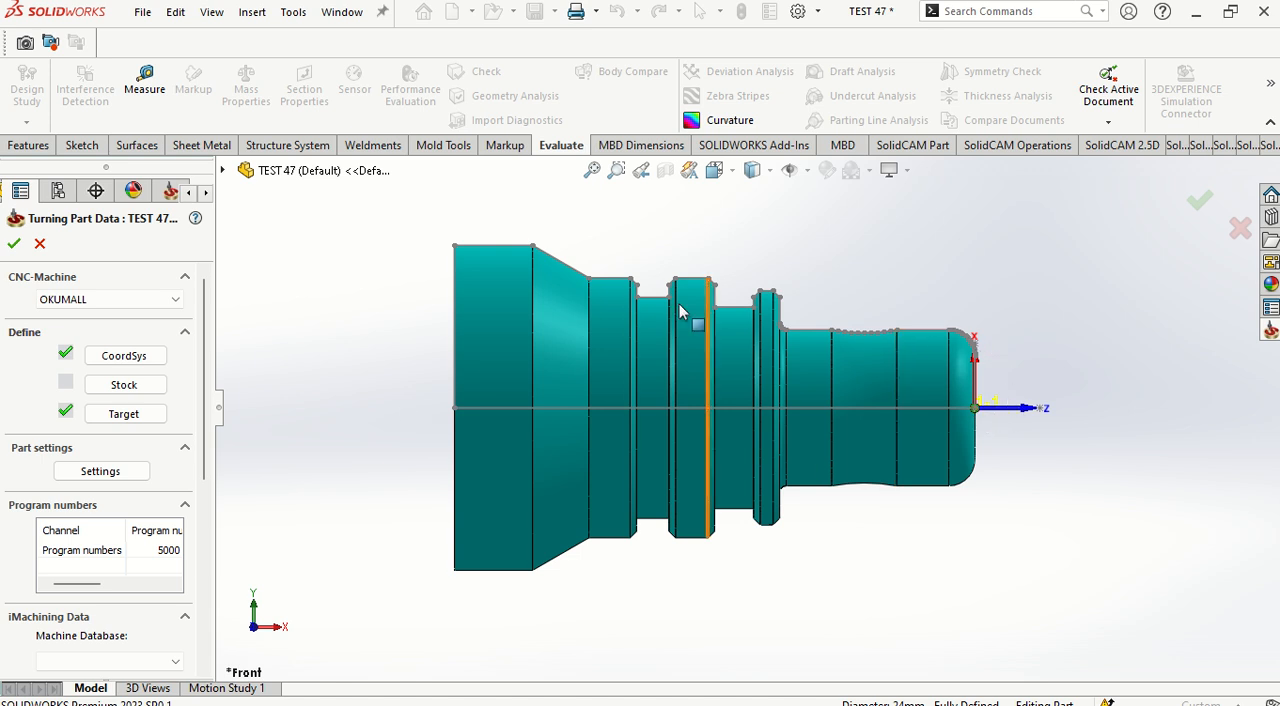
Step: Define a cylindrical stock in absolute coordinates, with Right (+Z) set to 2 and Left (-Z) set to -100
left_click(135, 388)
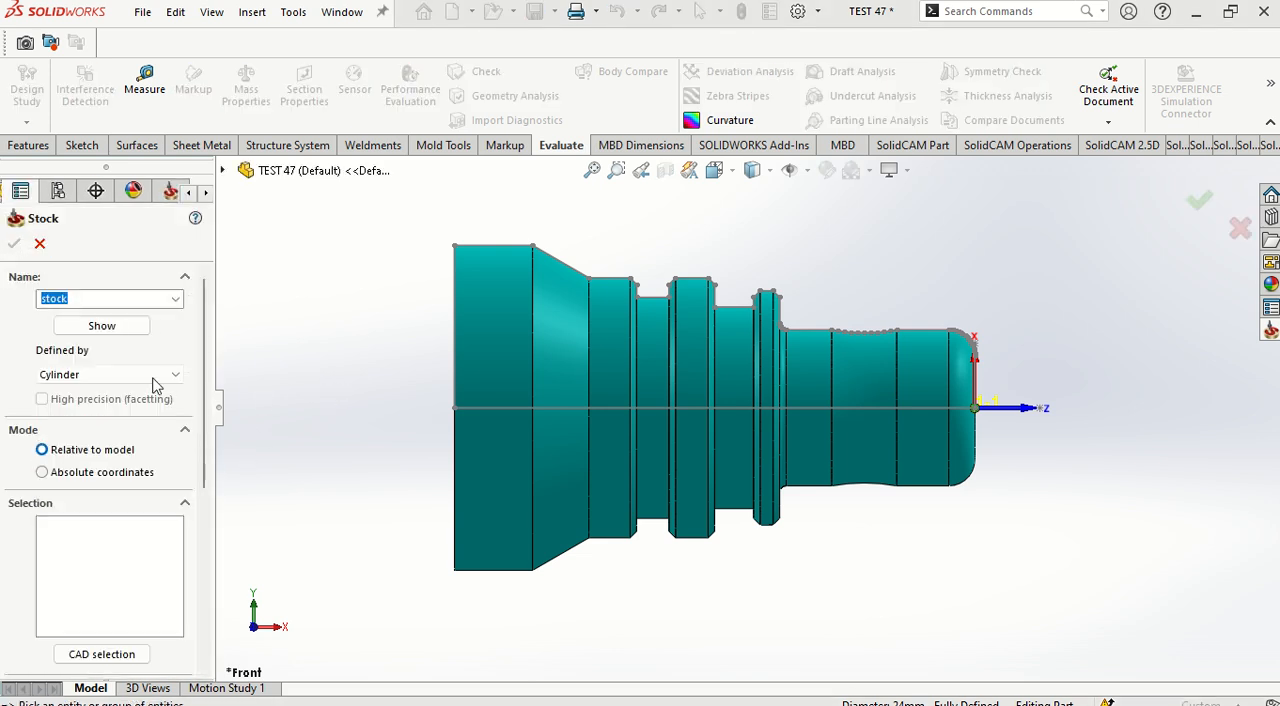
left_click(118, 474)
scroll(190, 530, "down", 3)
scroll(190, 531, "down", 1)
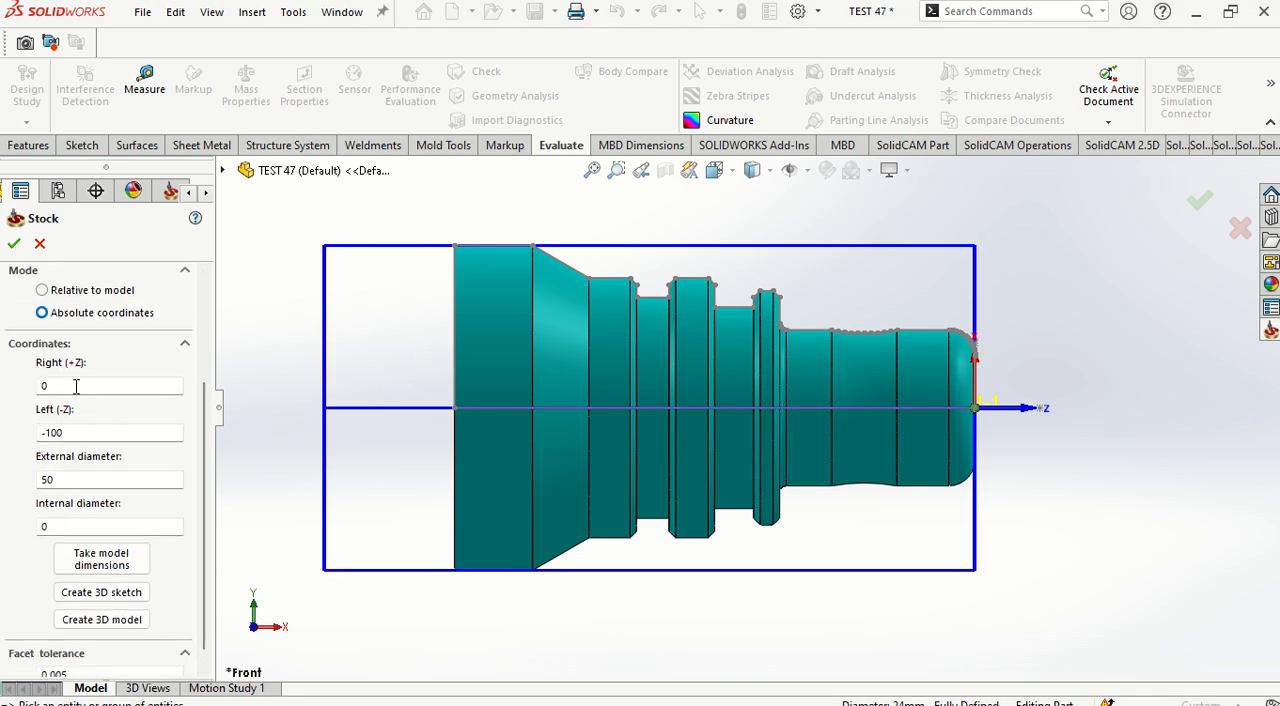
double_click(36, 387)
type("2")
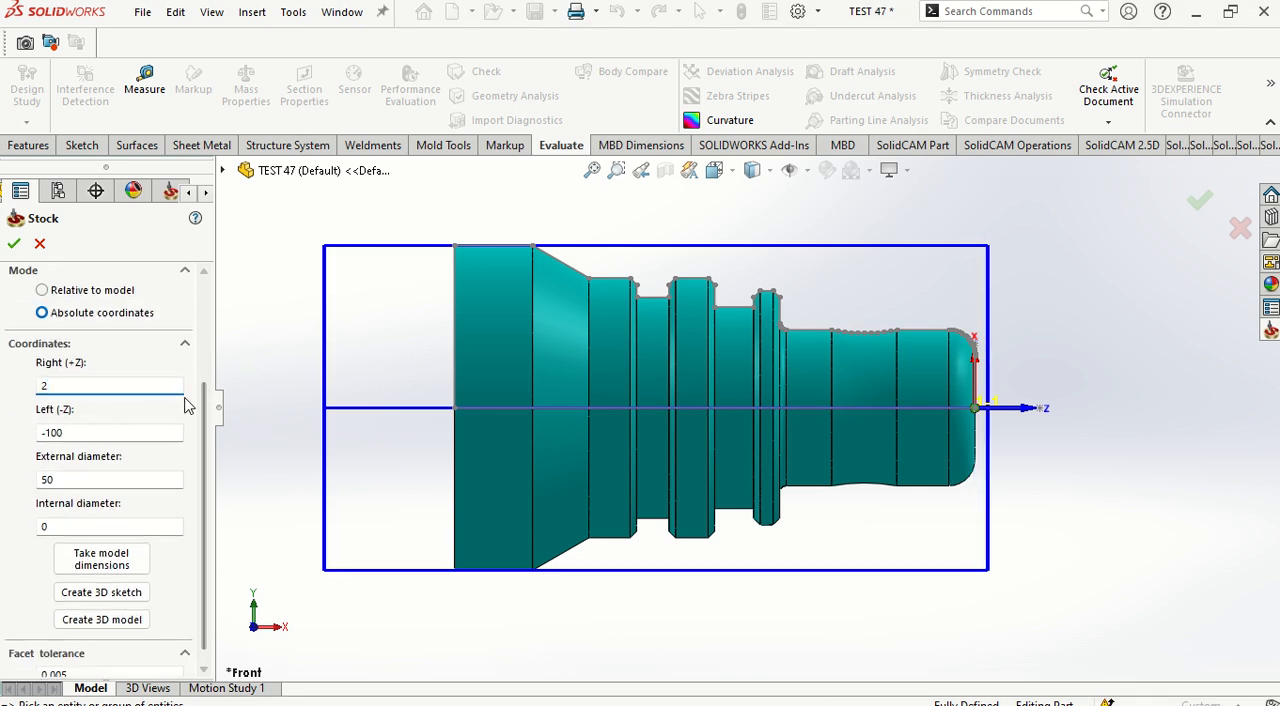
type("-100")
Step: Set the stock's external diameter to 63.5, then accept the stock and the turning part data
double_click(78, 480)
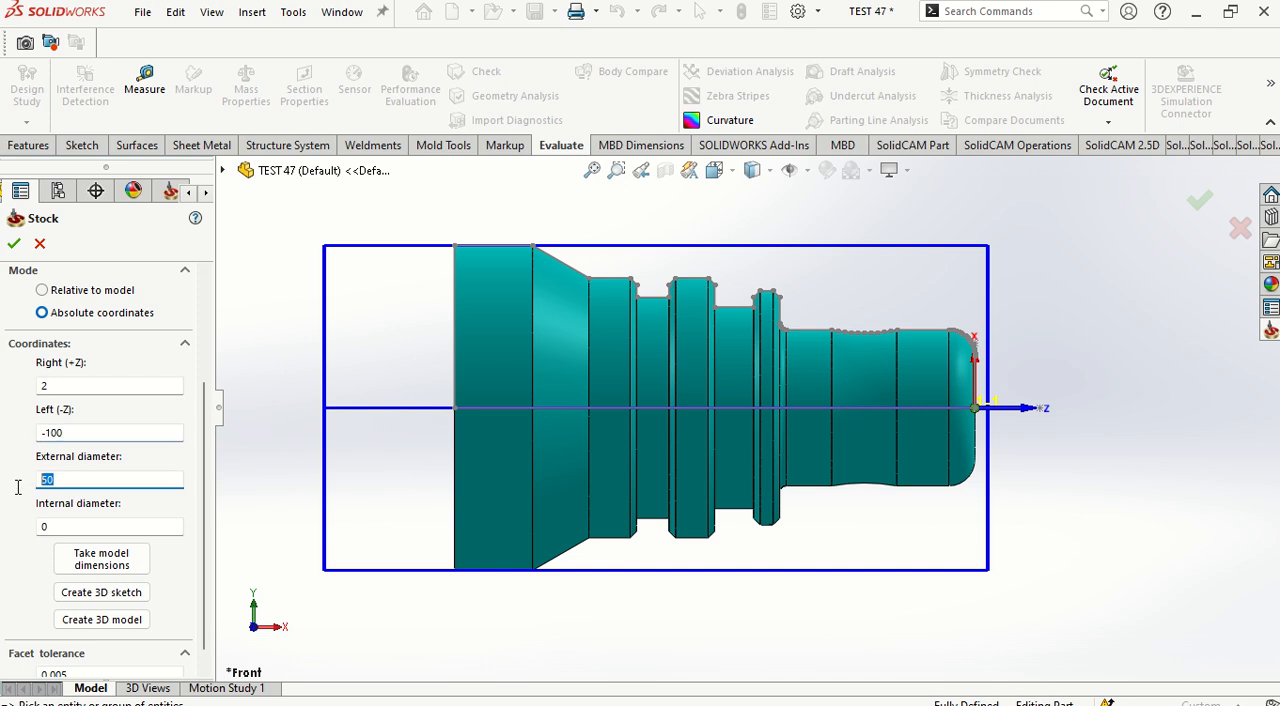
type("63.")
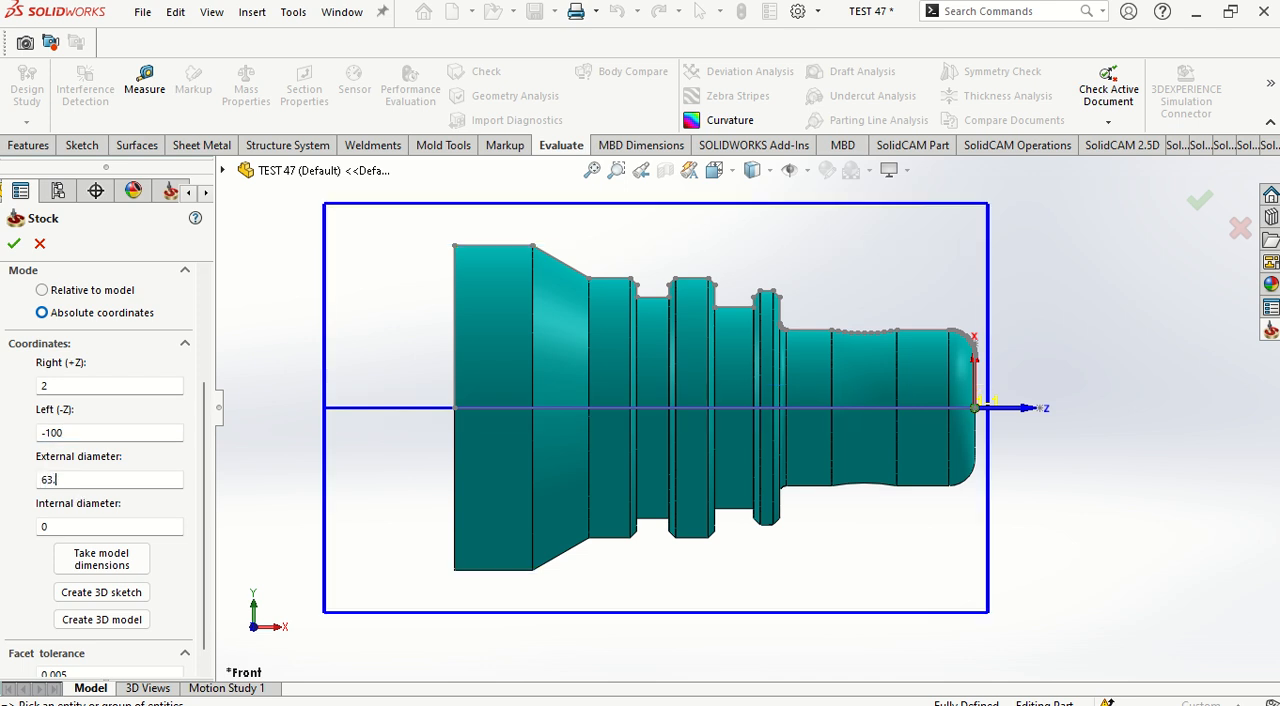
type("6")
type("5")
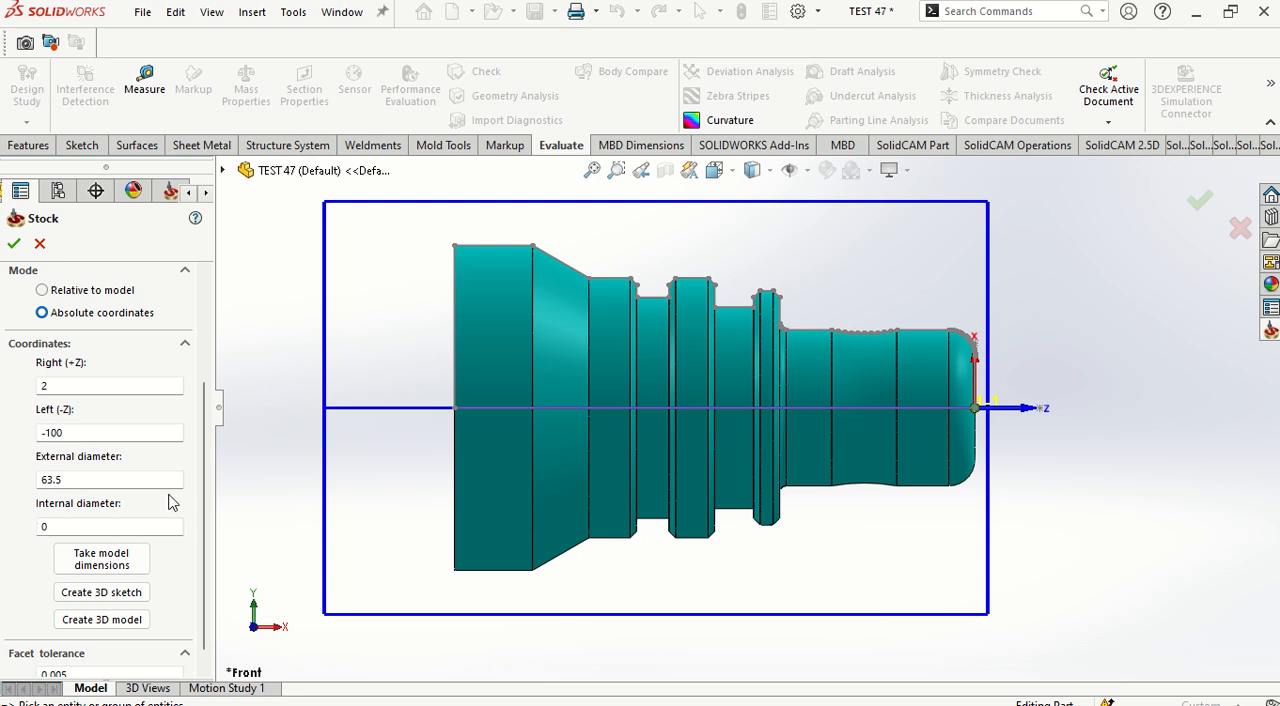
left_click_drag(201, 473, 197, 534)
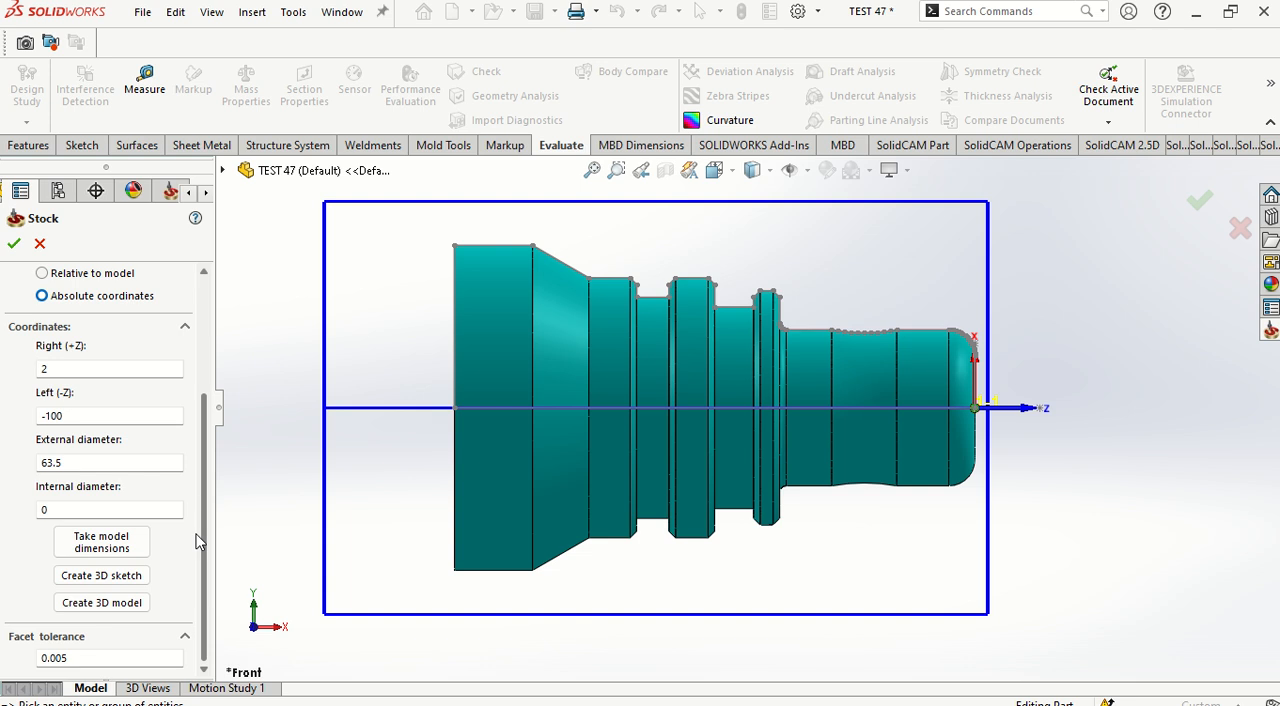
left_click(14, 245)
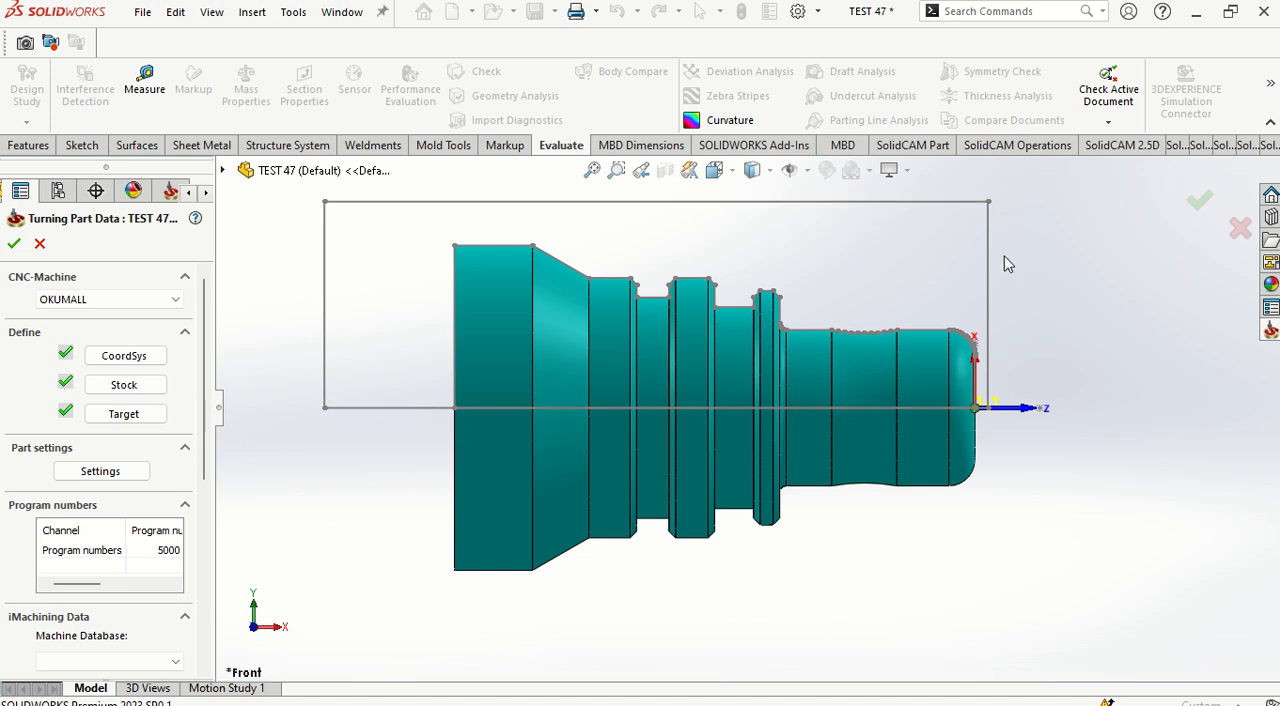
left_click(15, 245)
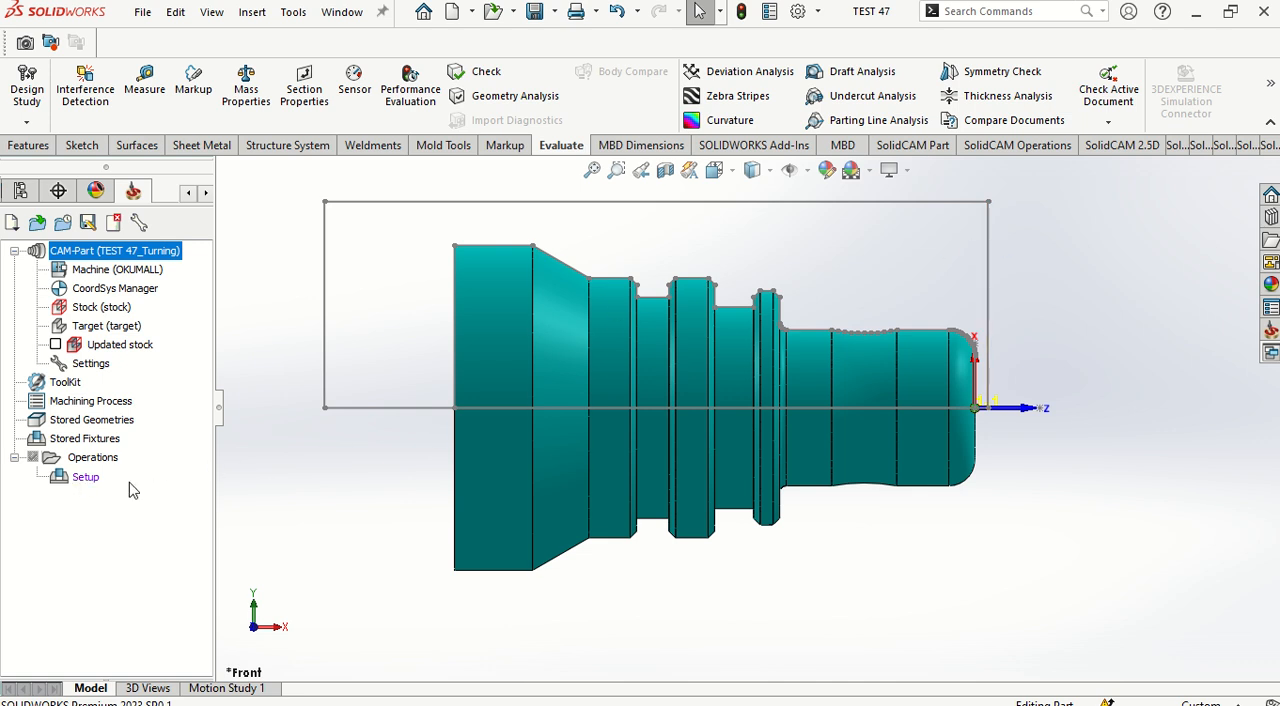
Step: Edit the machine setup and define the Z offset of Table_Pos1 with a picked point at Z -95
right_click(86, 478)
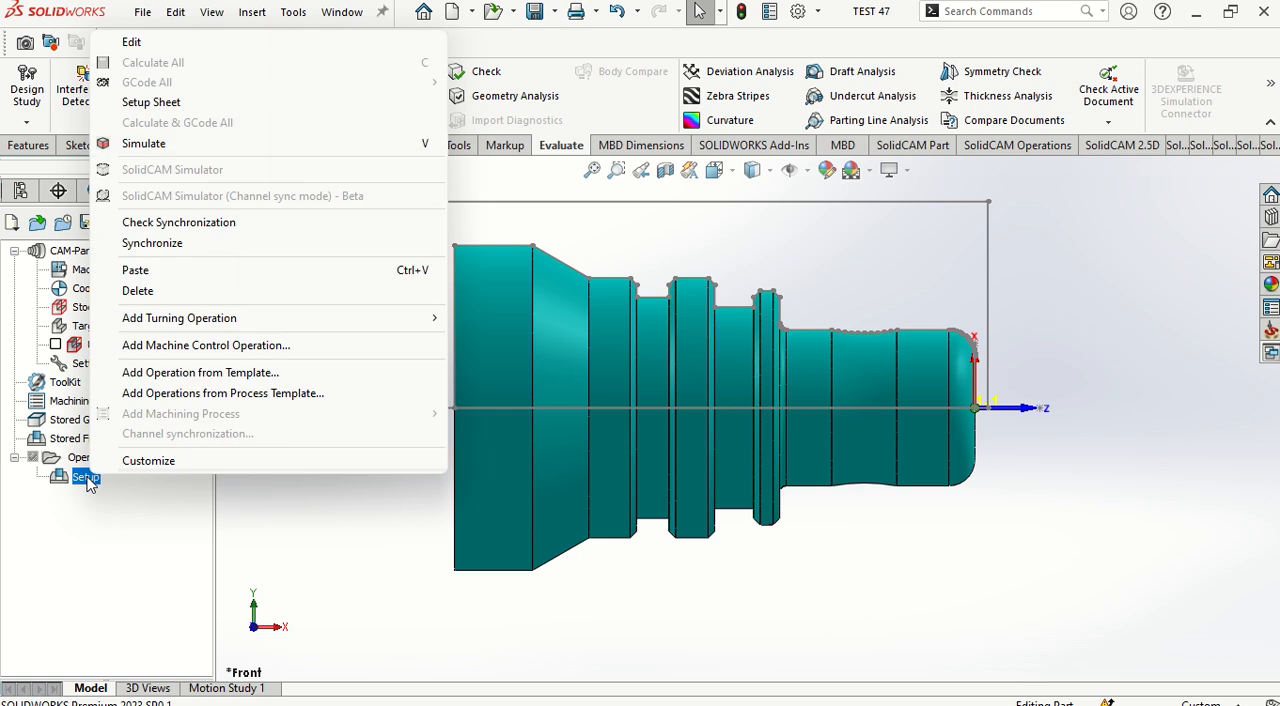
left_click(131, 42)
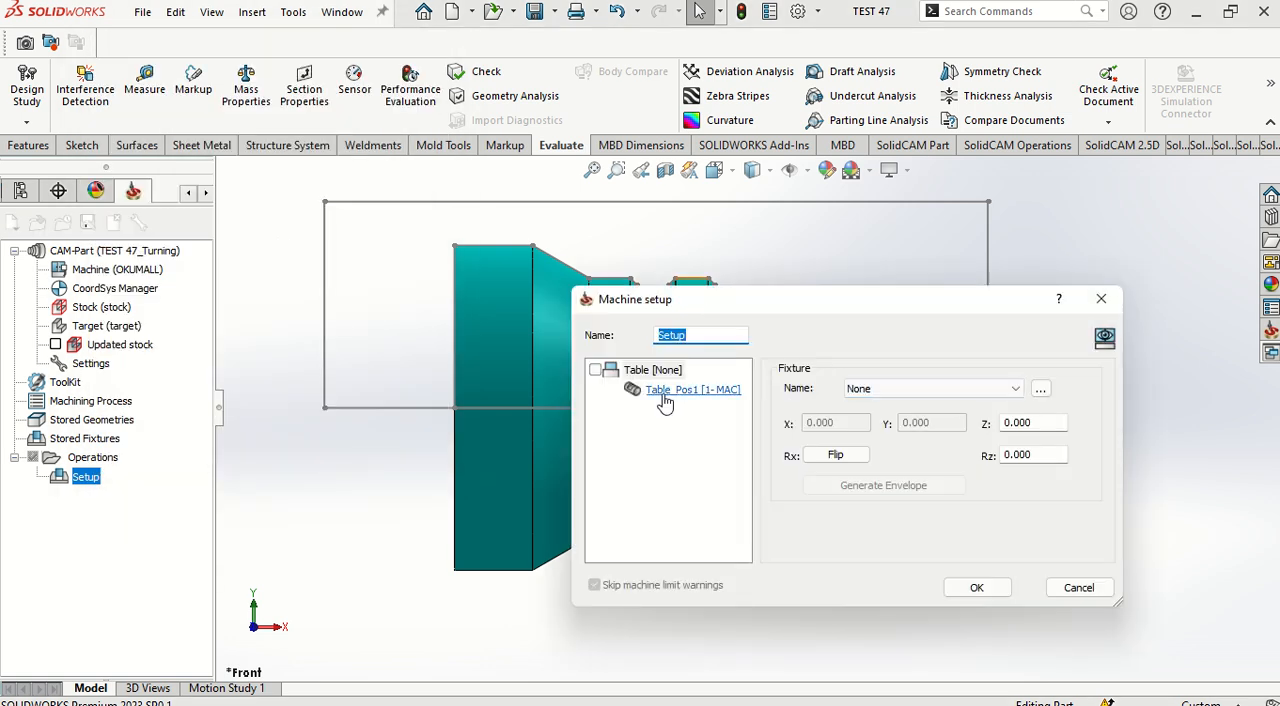
left_click(666, 391)
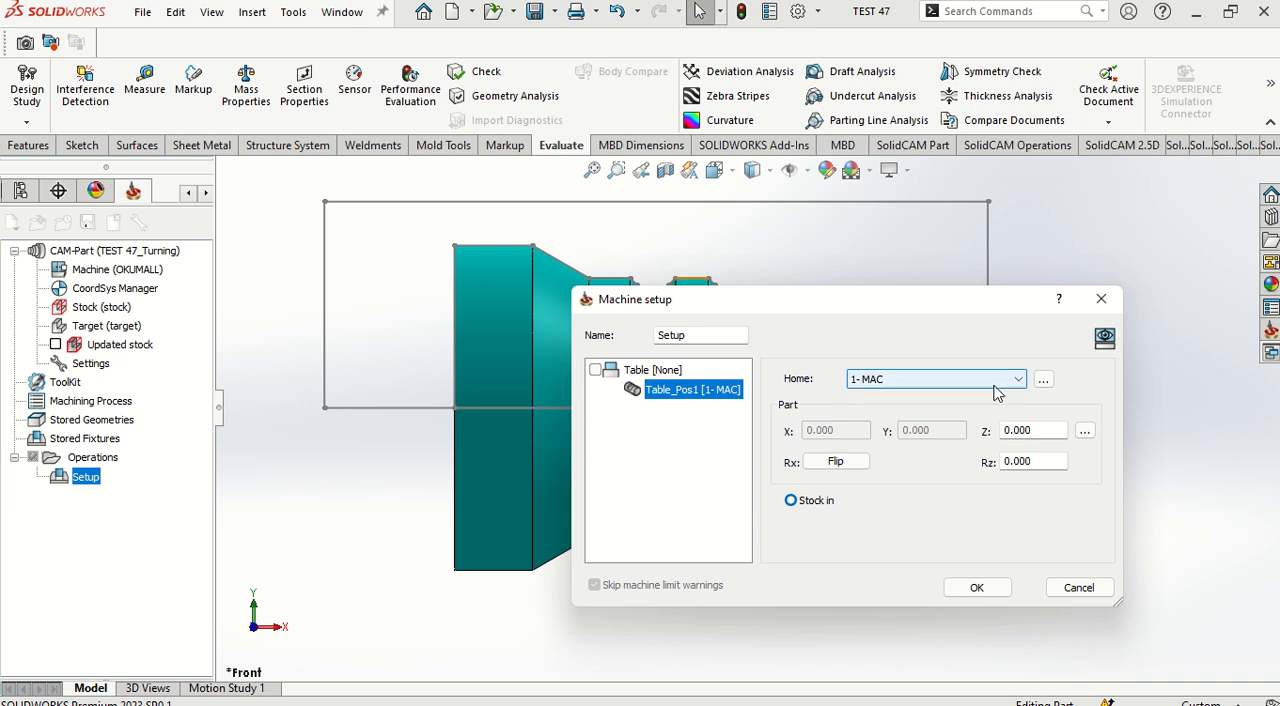
left_click(1085, 431)
left_click(1115, 443)
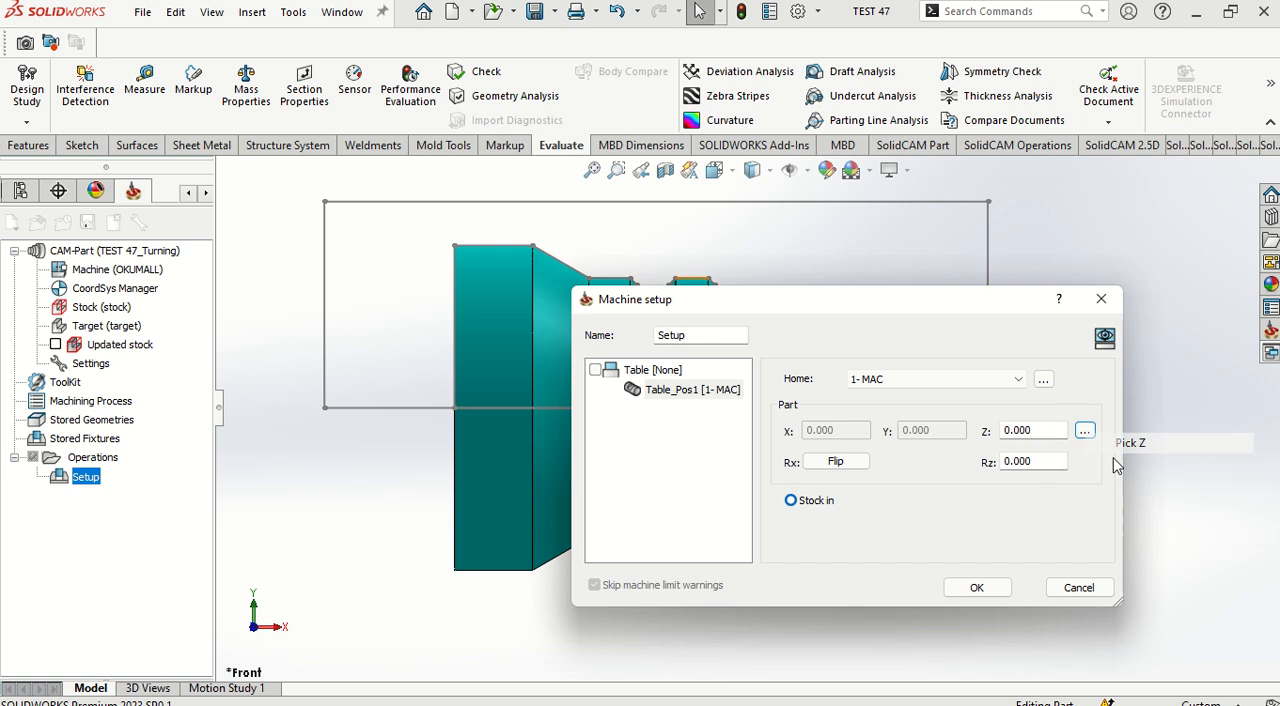
left_click(325, 204)
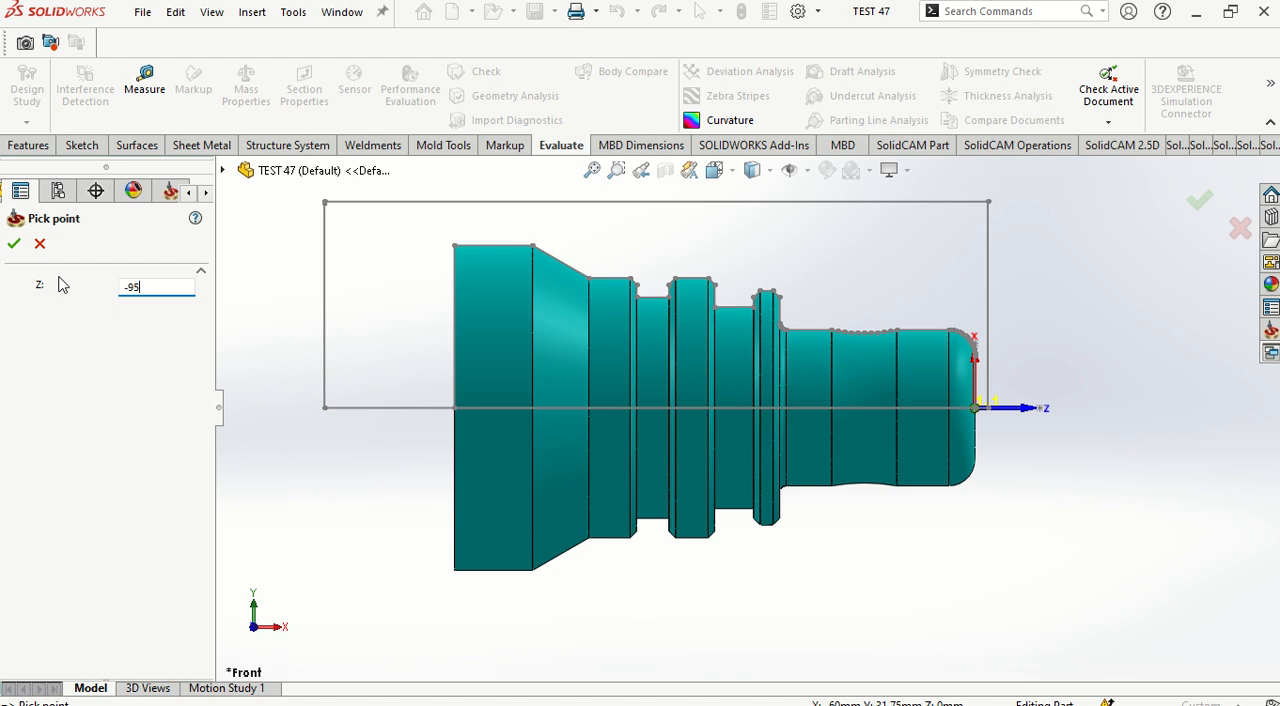
left_click(14, 243)
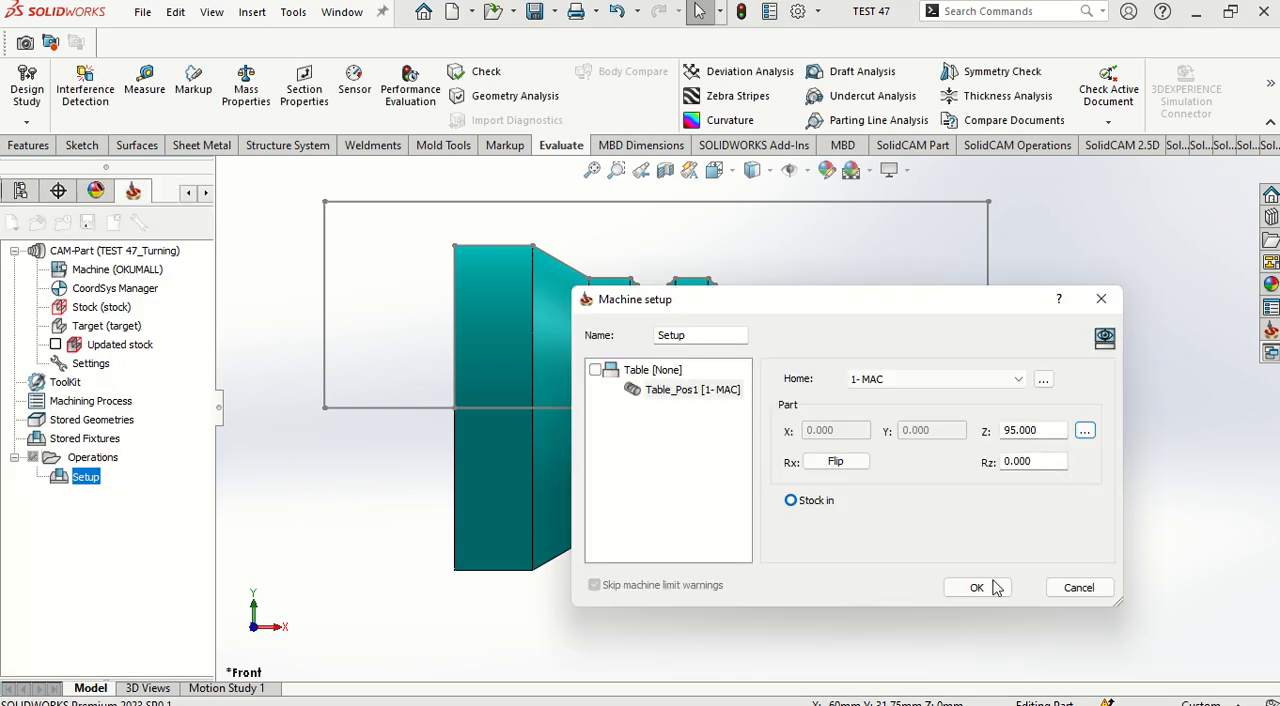
Step: Check the part, stock and MAC 1 origin in the machine preview, then accept the machine setup
left_click(1105, 338)
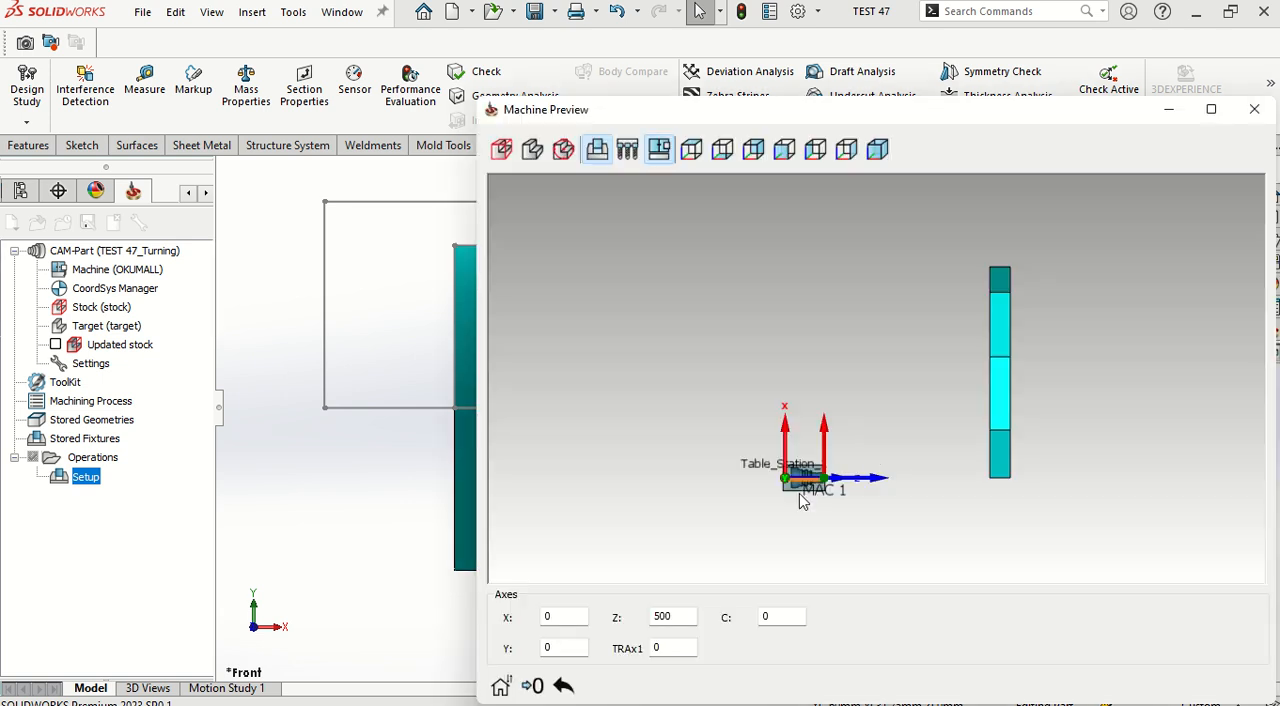
scroll(803, 497, "up", 5)
scroll(848, 408, "up", 1)
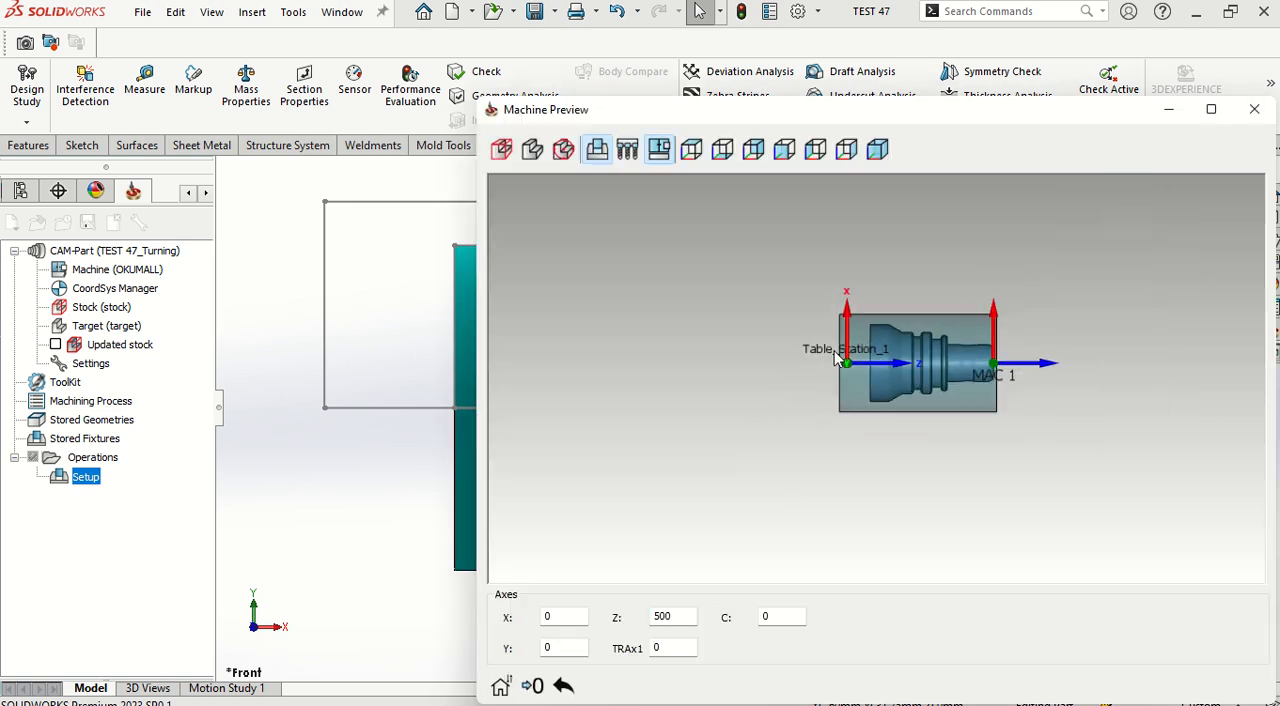
scroll(848, 373, "up", 1)
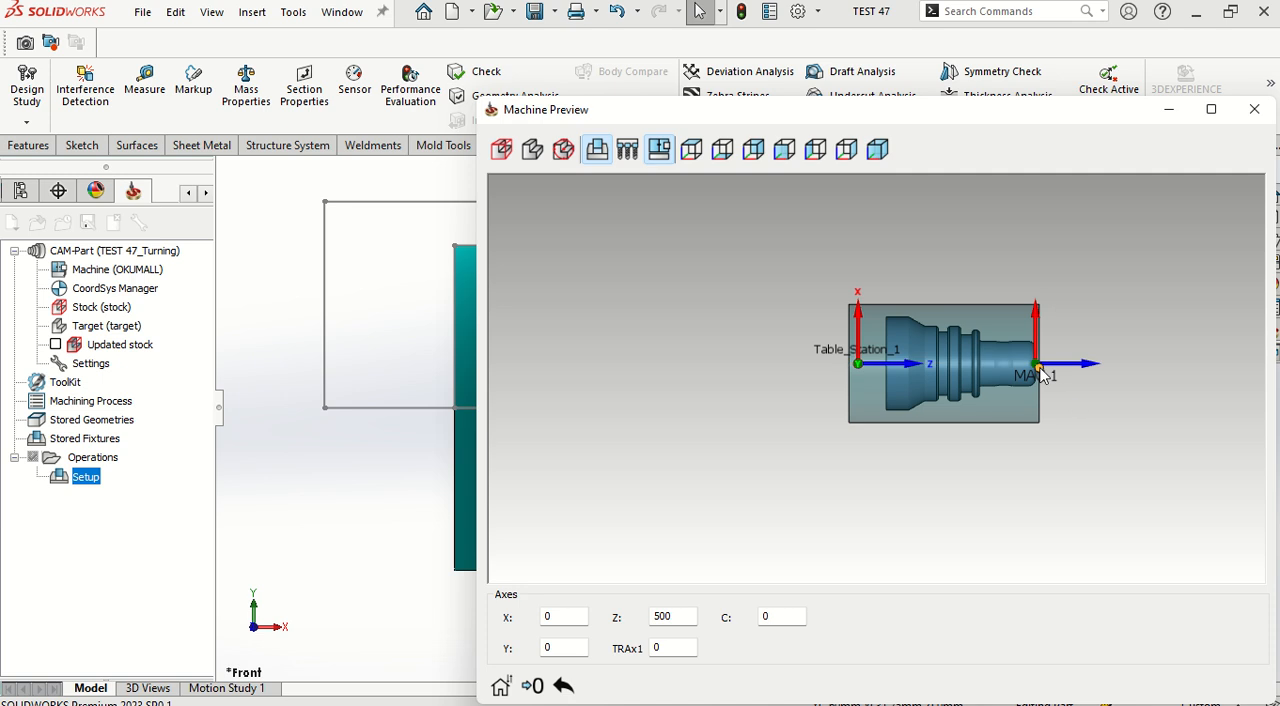
scroll(1045, 375, "up", 5)
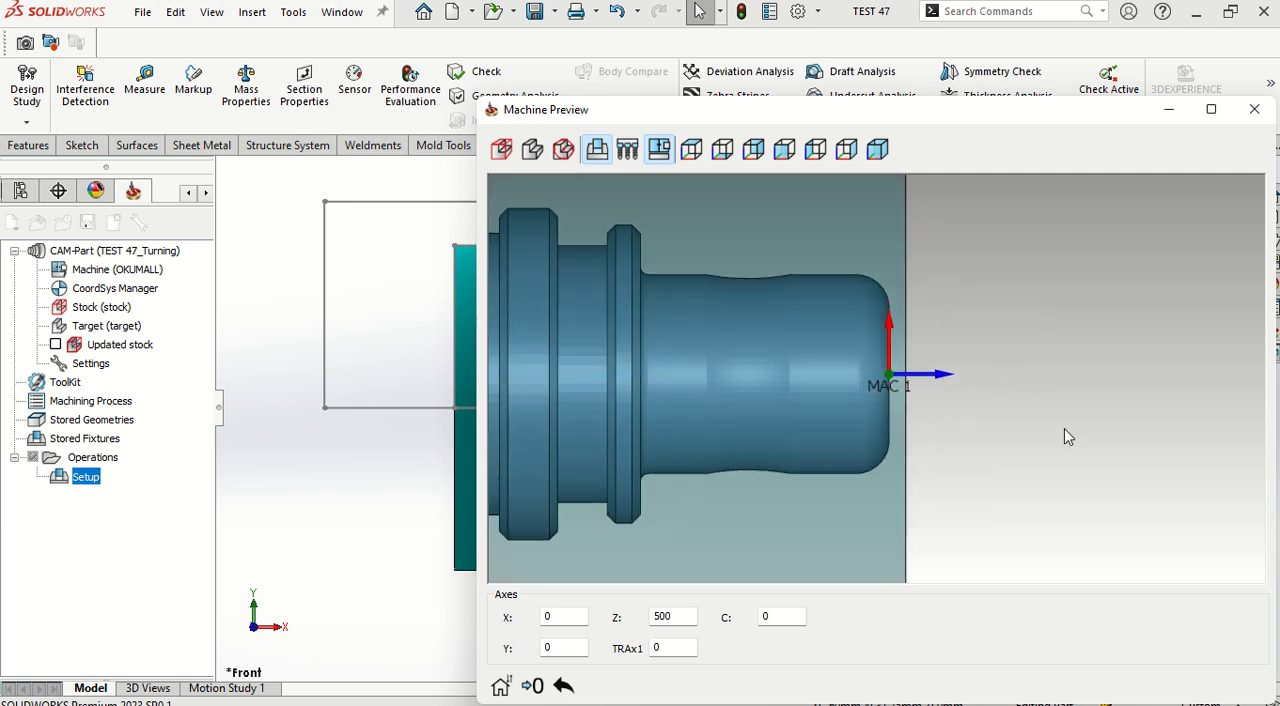
left_click(1254, 109)
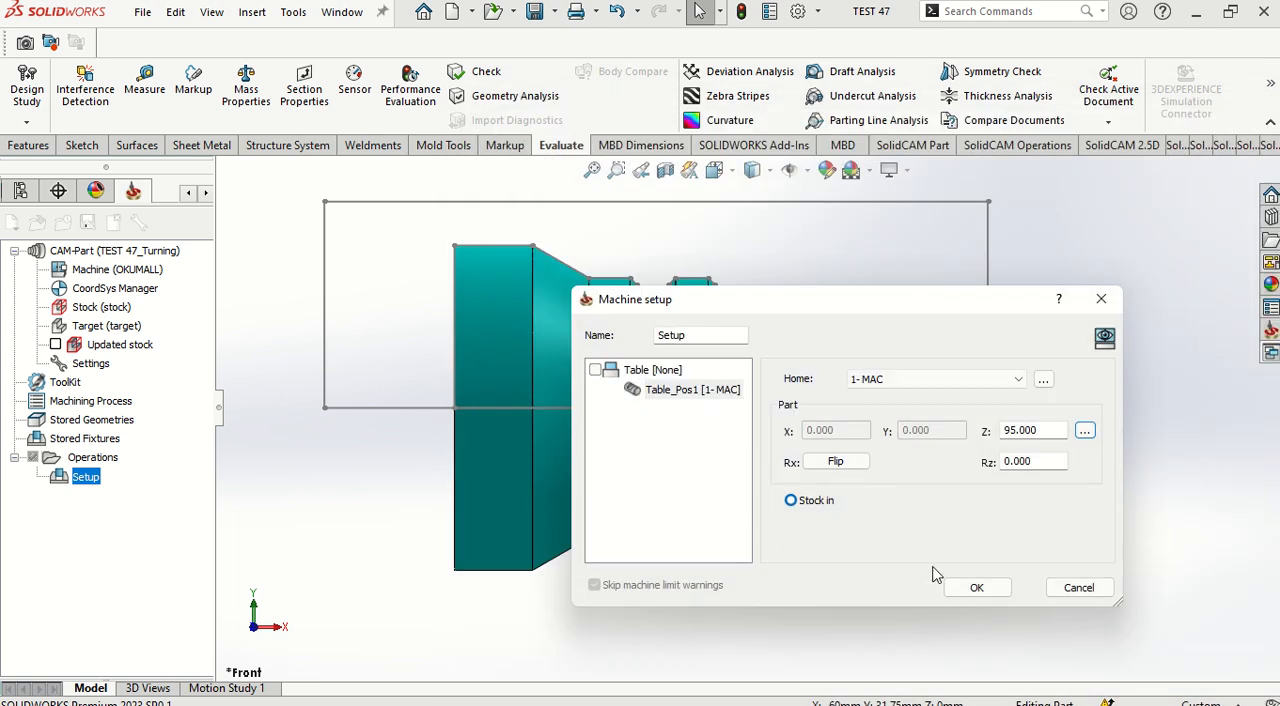
left_click(975, 588)
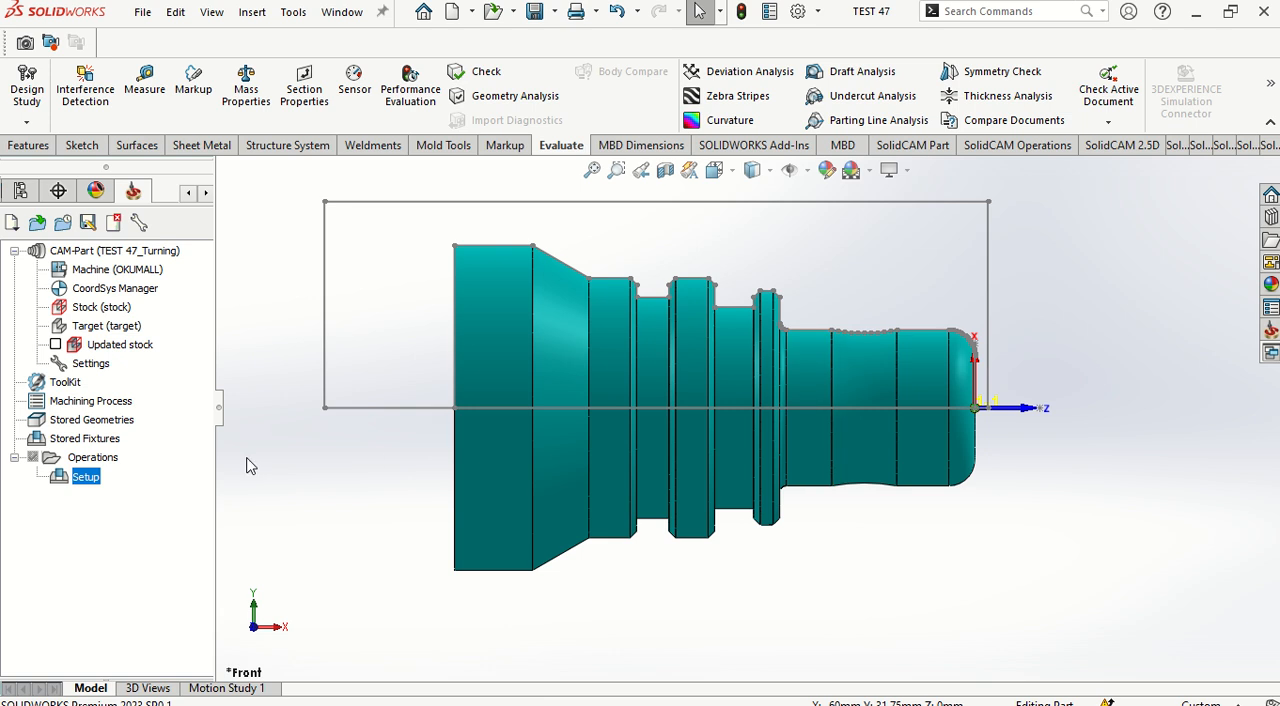
Step: Add a Face turning operation to the CAM-Part's operations
left_click(93, 459)
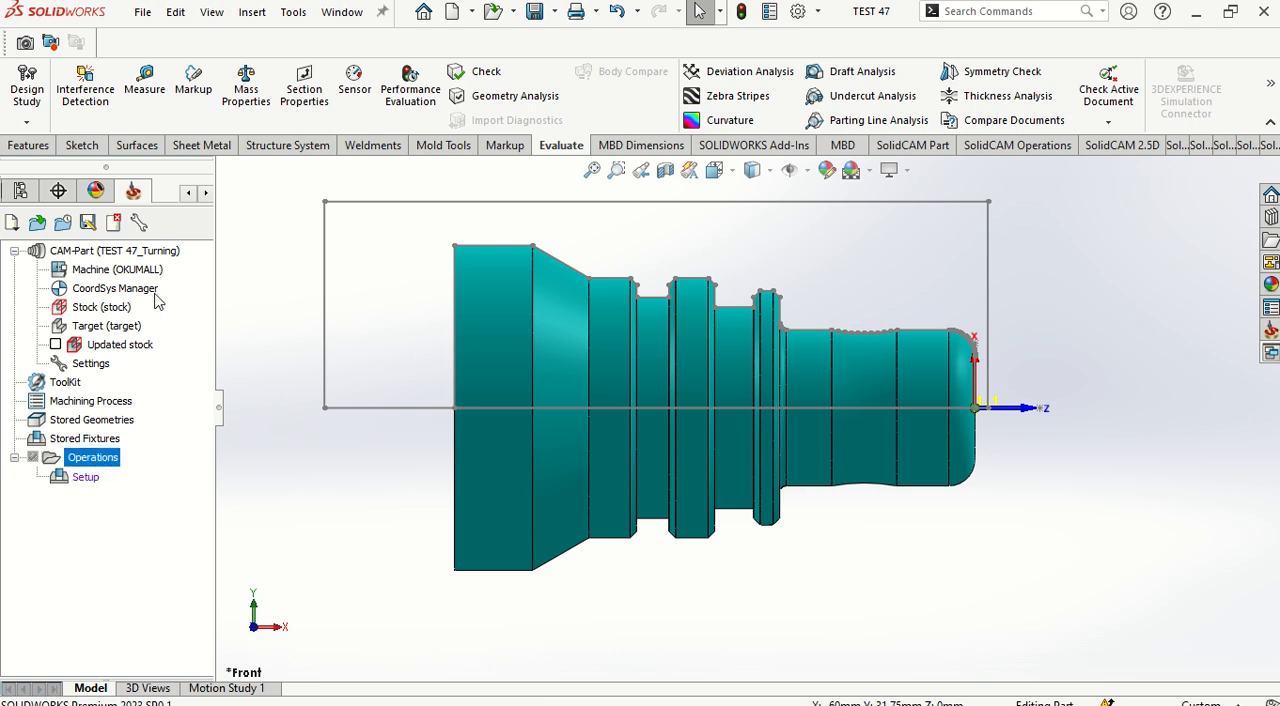
right_click(100, 457)
mouse_move(351, 216)
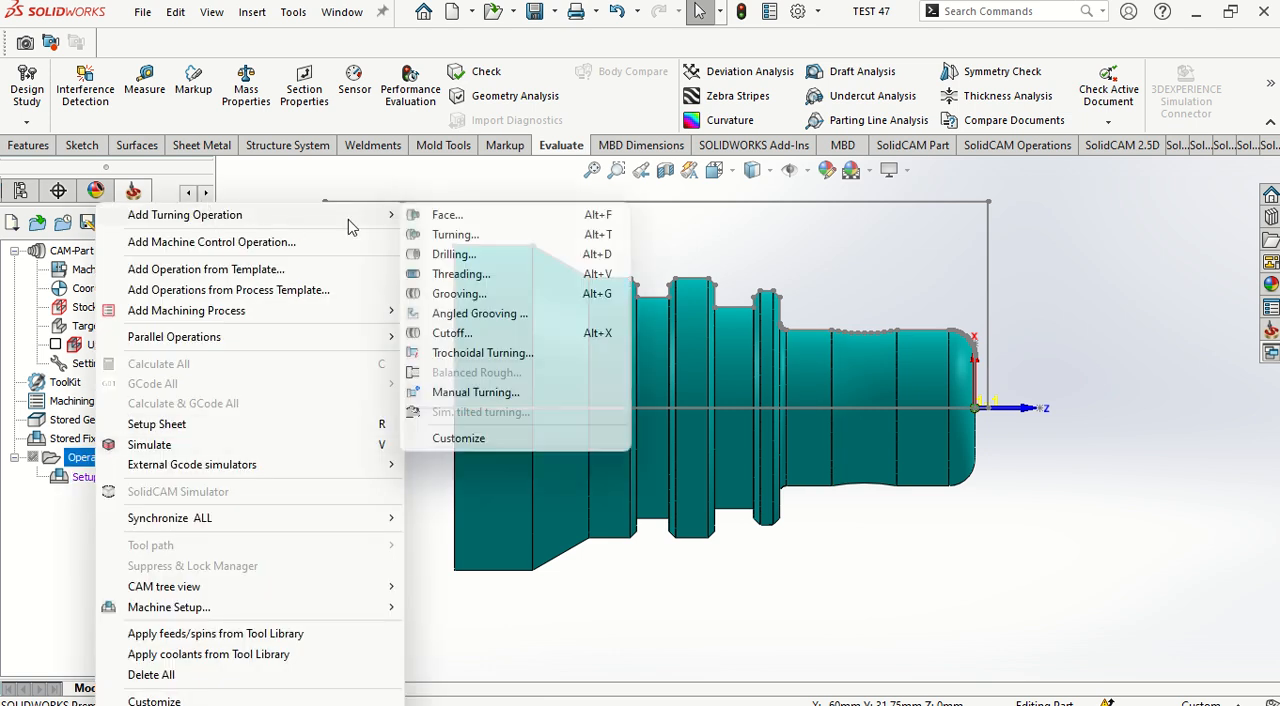
left_click(446, 215)
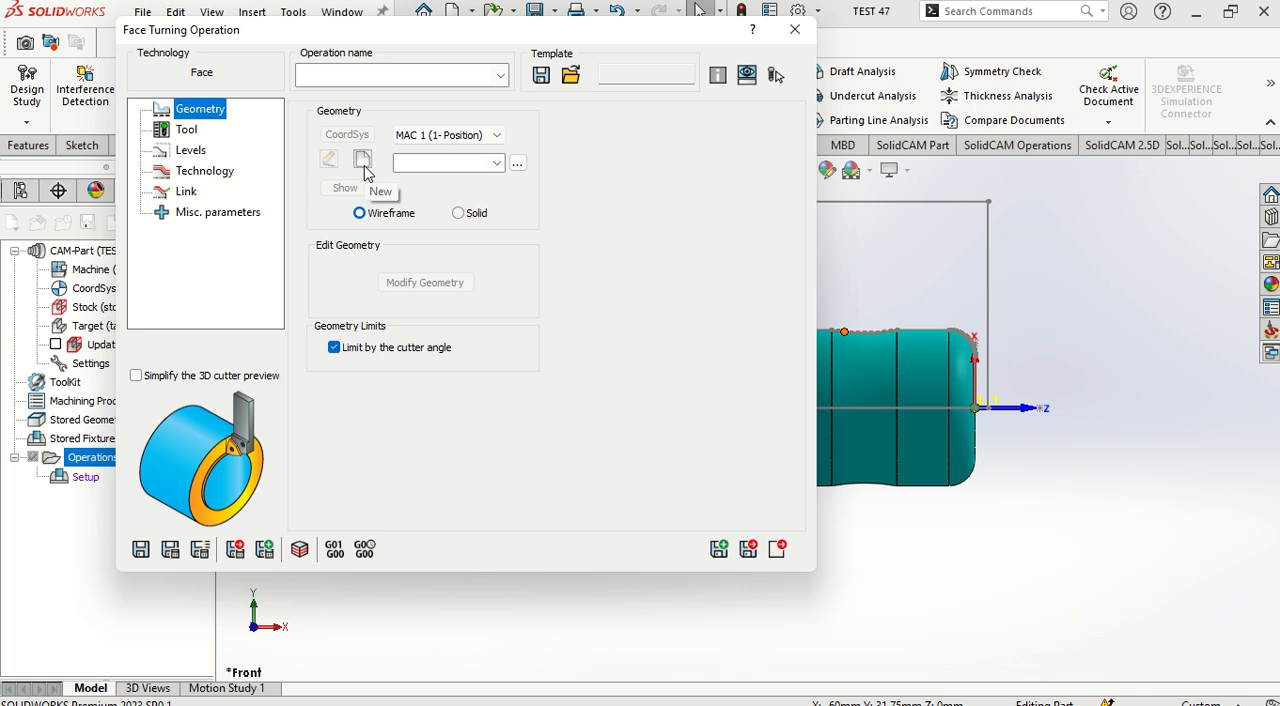
Step: Define a new wireframe geometry for the face operation by chaining the straight edge of the small end face
left_click(364, 162)
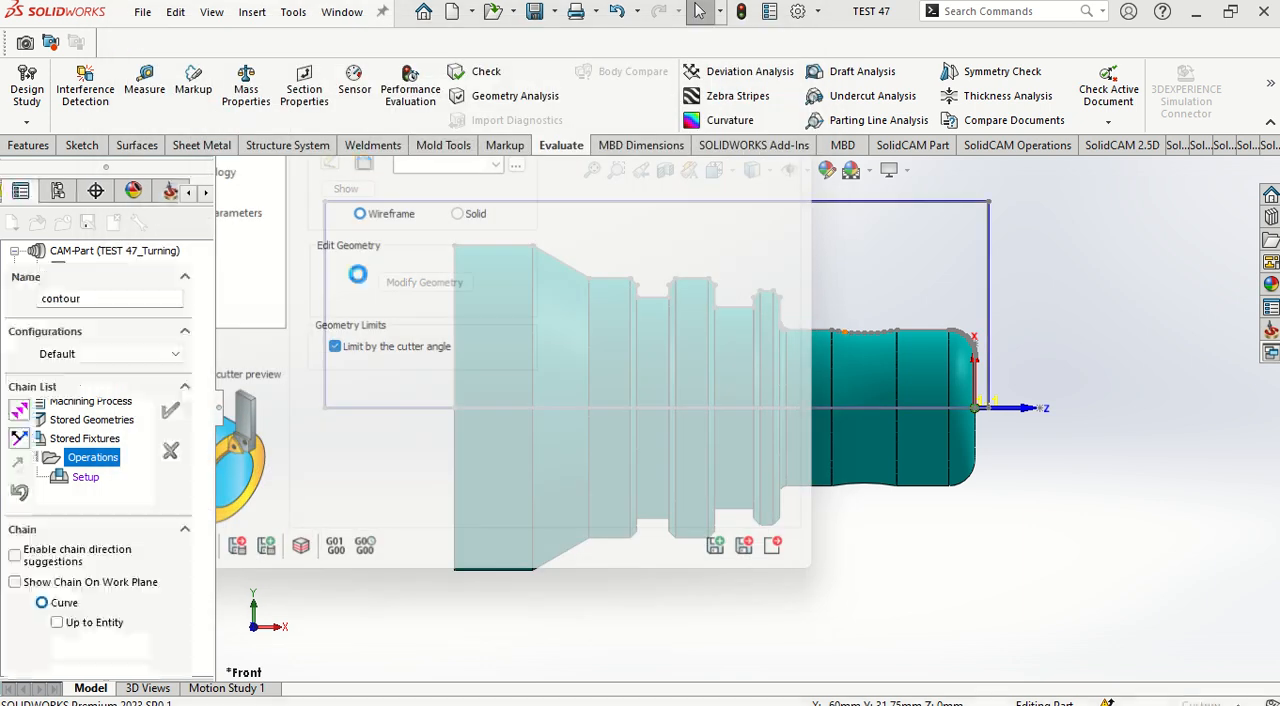
scroll(1018, 403, "down", 8)
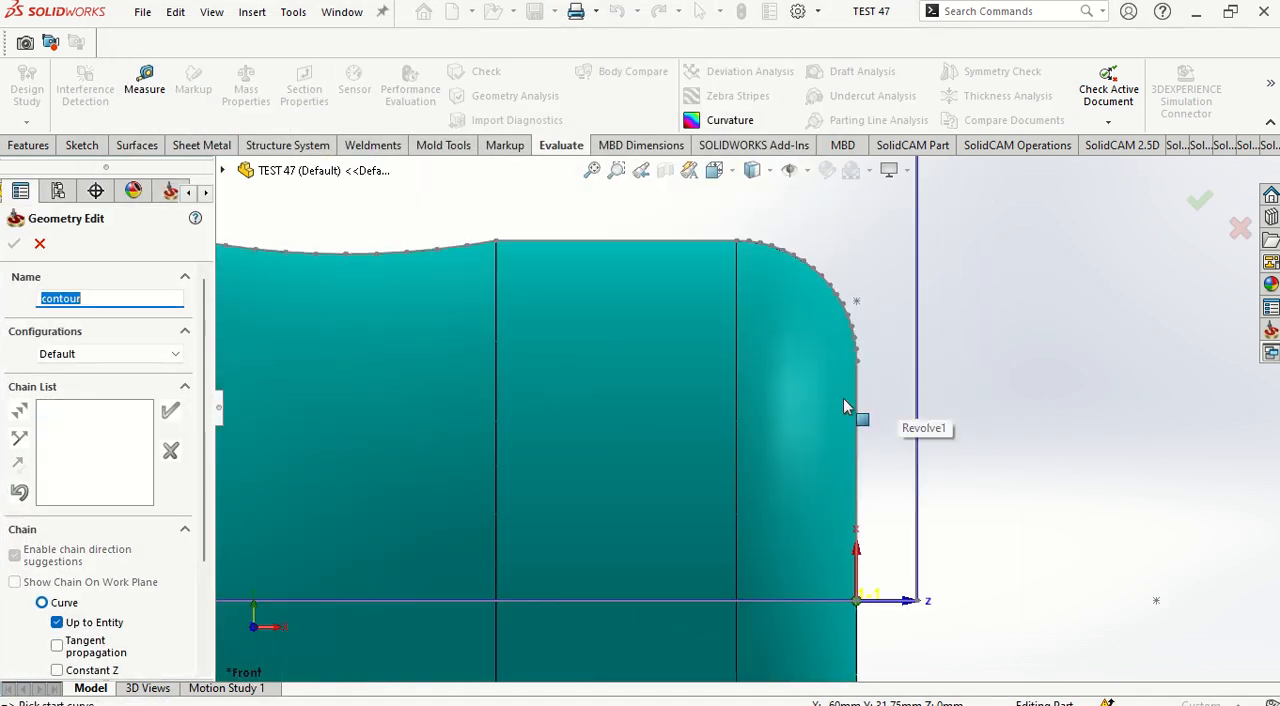
left_click(877, 449)
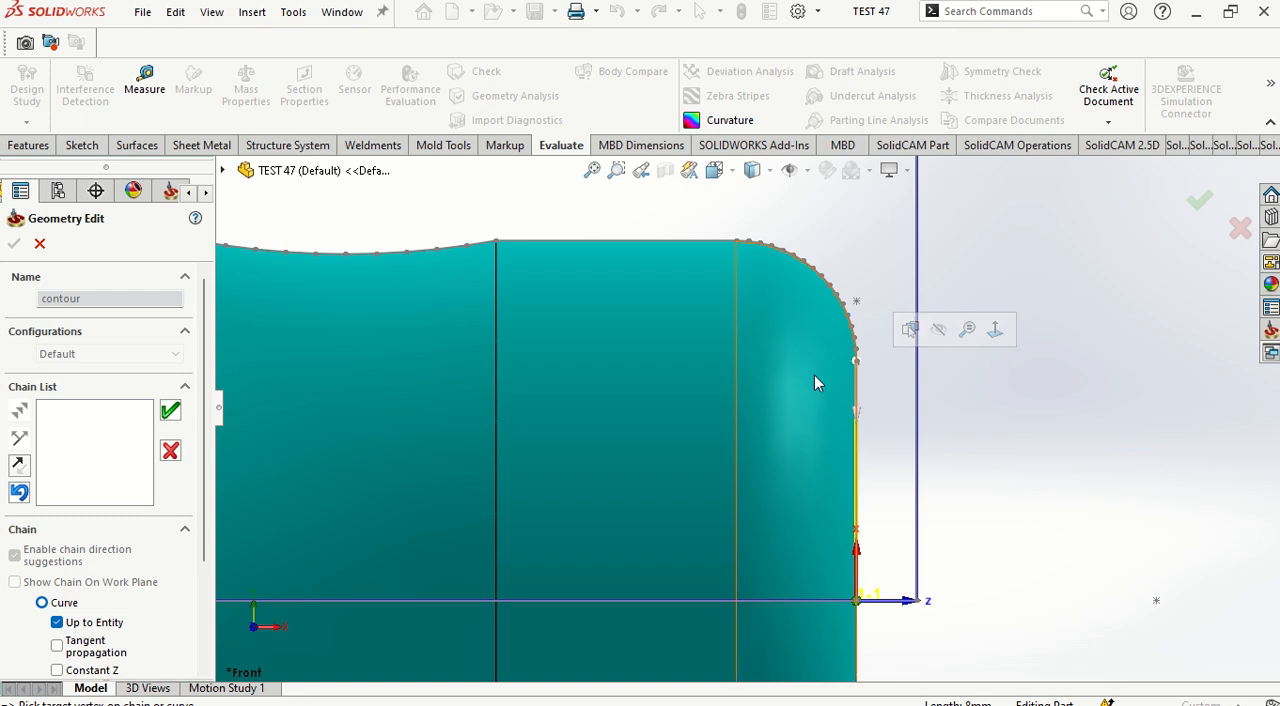
scroll(805, 410, "down", 4)
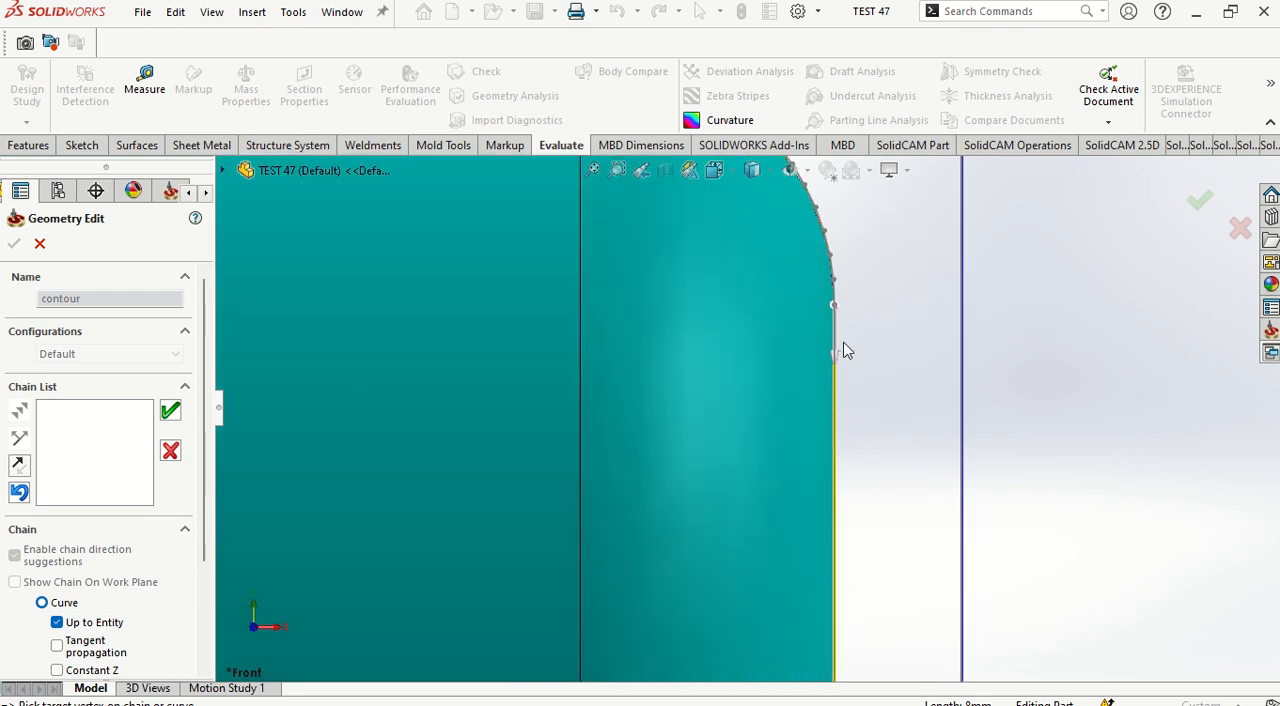
left_click(170, 413)
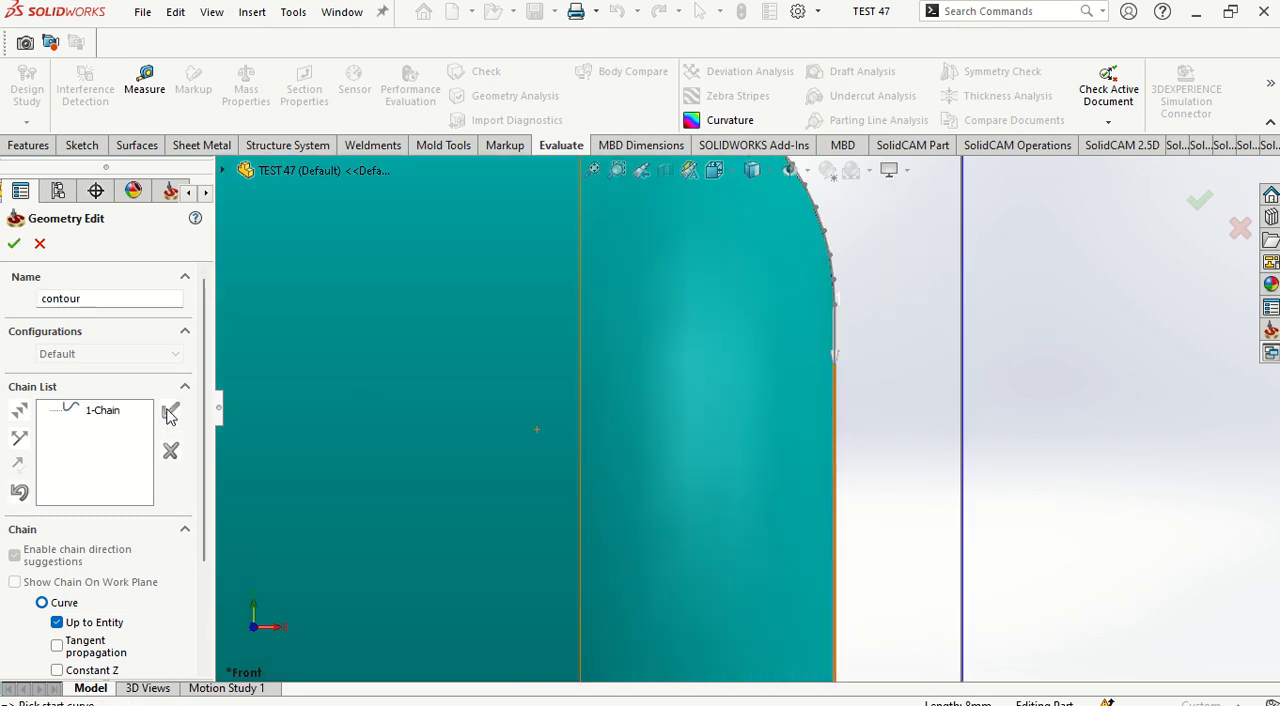
left_click(14, 243)
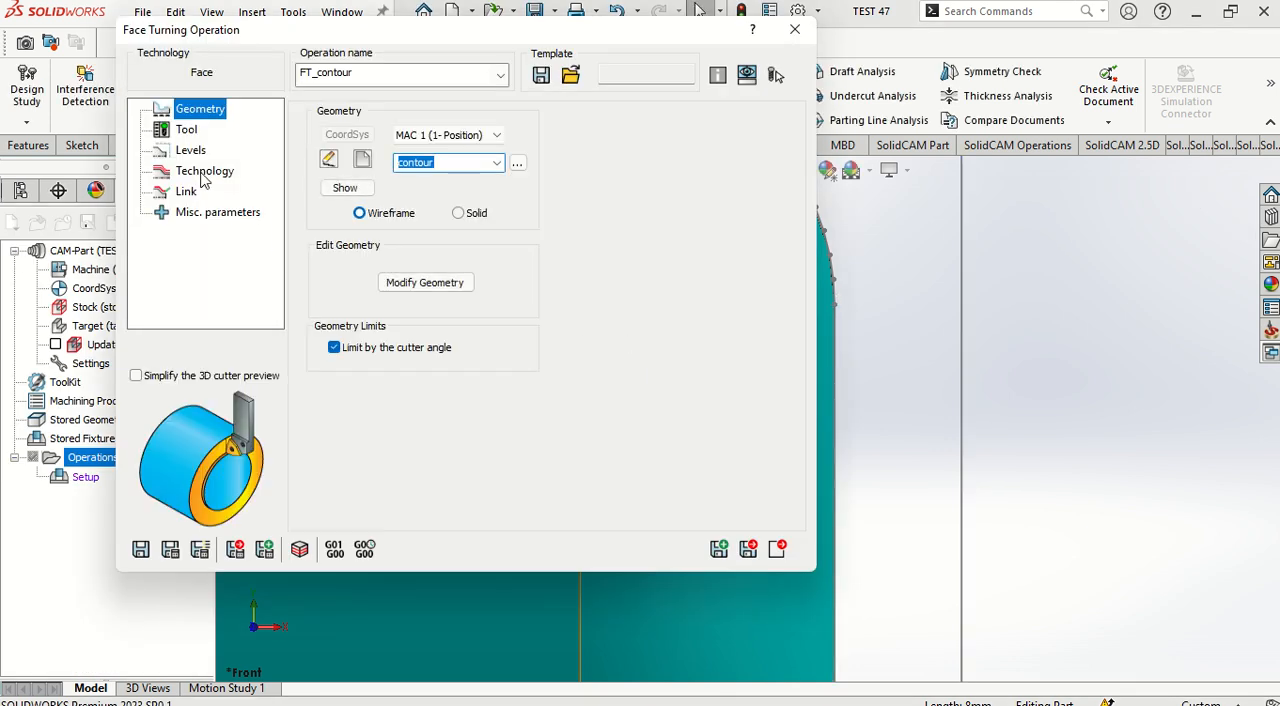
Step: Add an Ext. Turning tool to the turret for the face operation
left_click(186, 130)
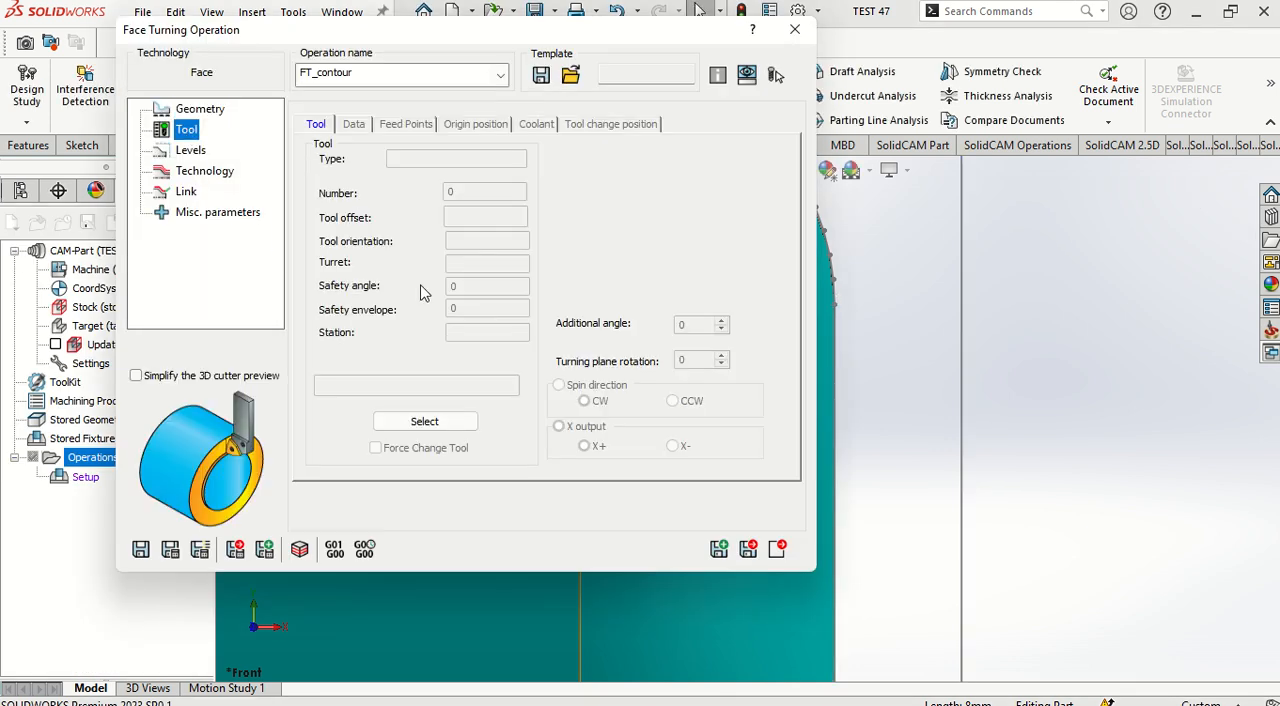
left_click(462, 424)
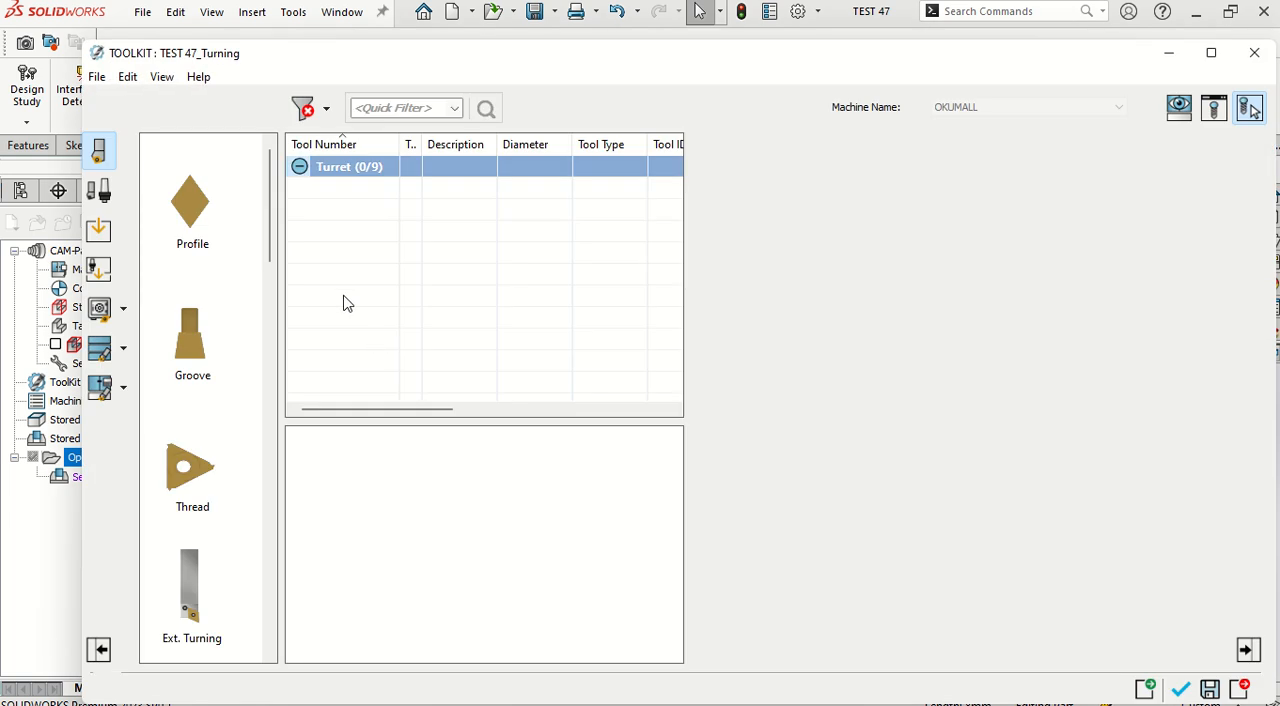
scroll(213, 530, "down", 2)
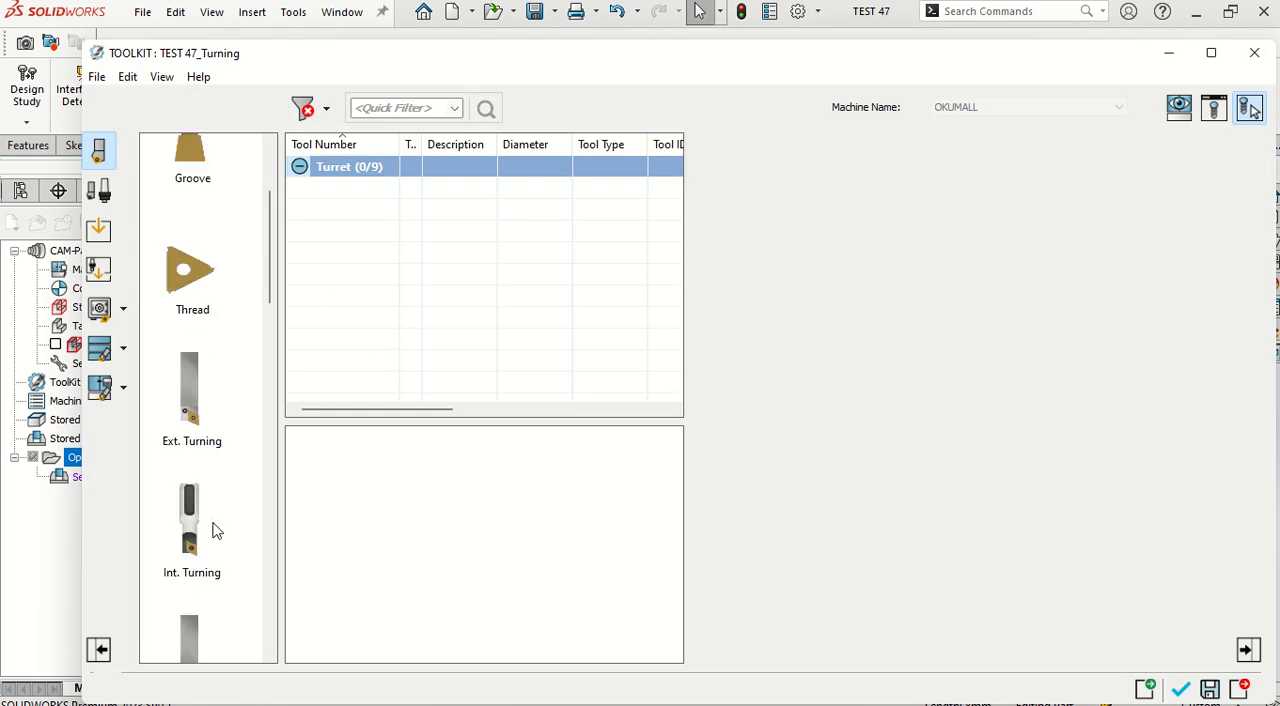
left_click(200, 410)
double_click(200, 410)
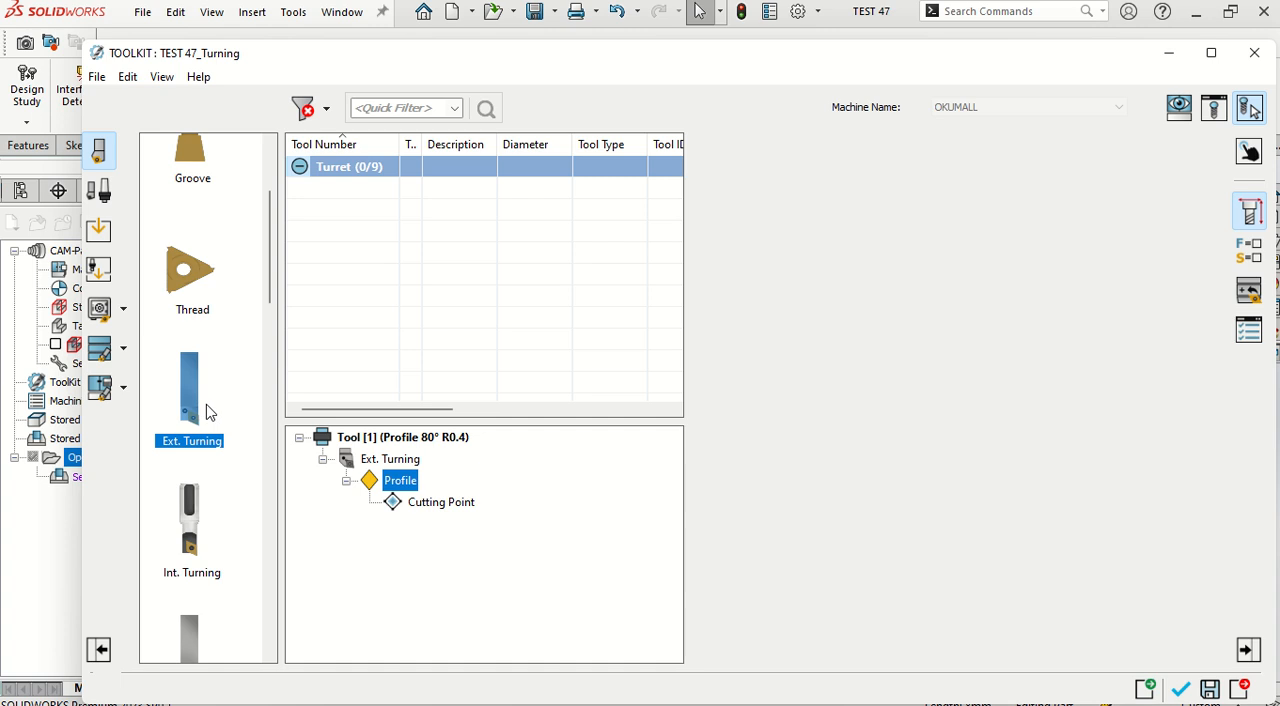
Step: Define the tool's profile insert by naming it DNMG 150408
left_click_drag(910, 284, 763, 286)
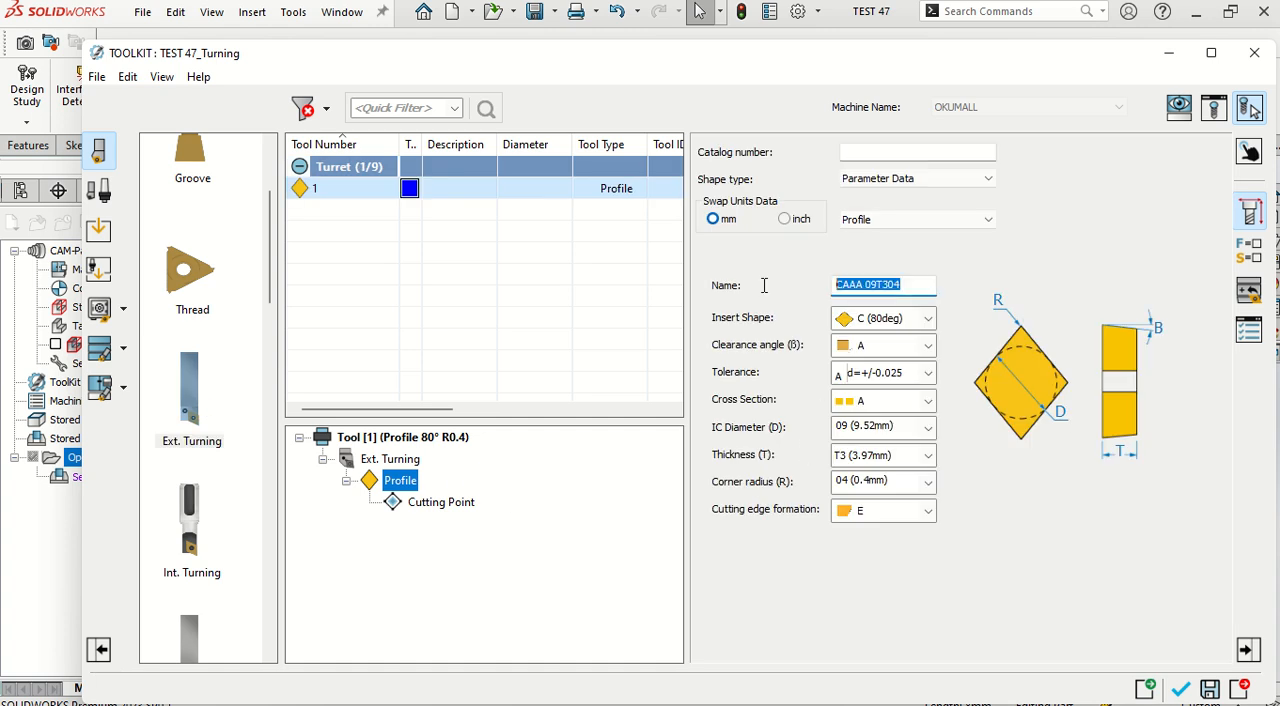
type("DNMG 15040")
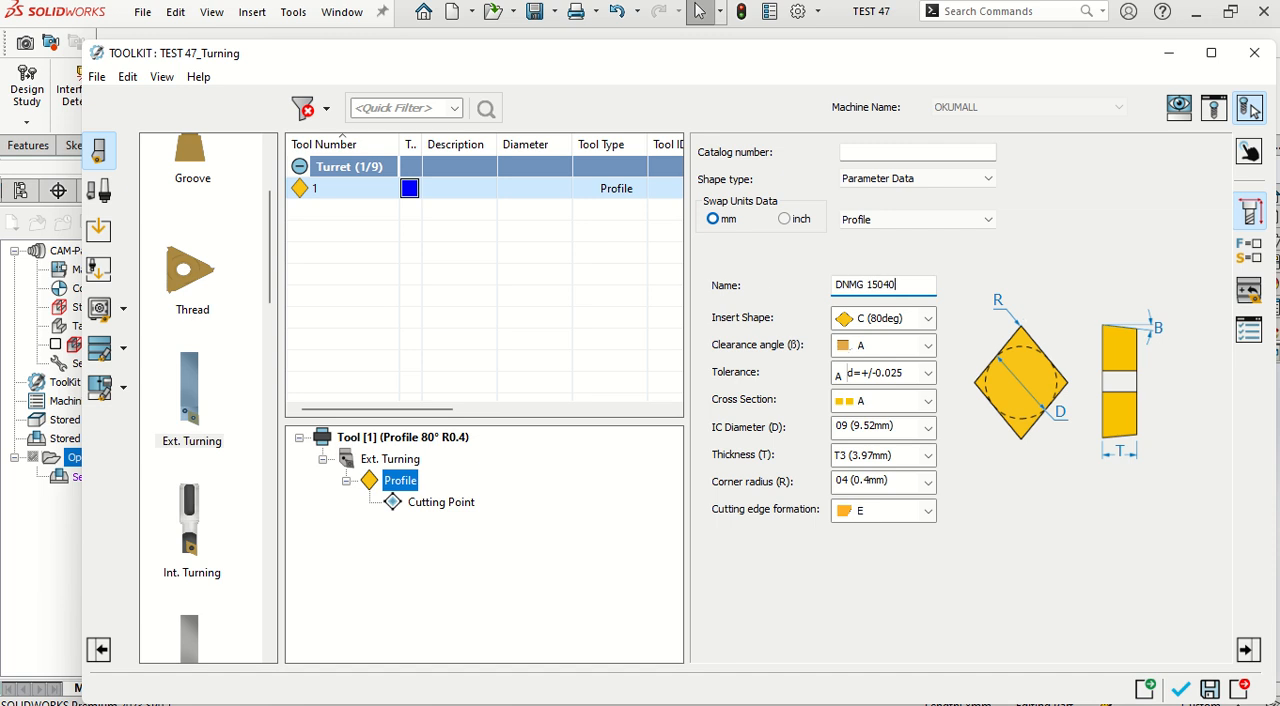
type("8")
key("Return")
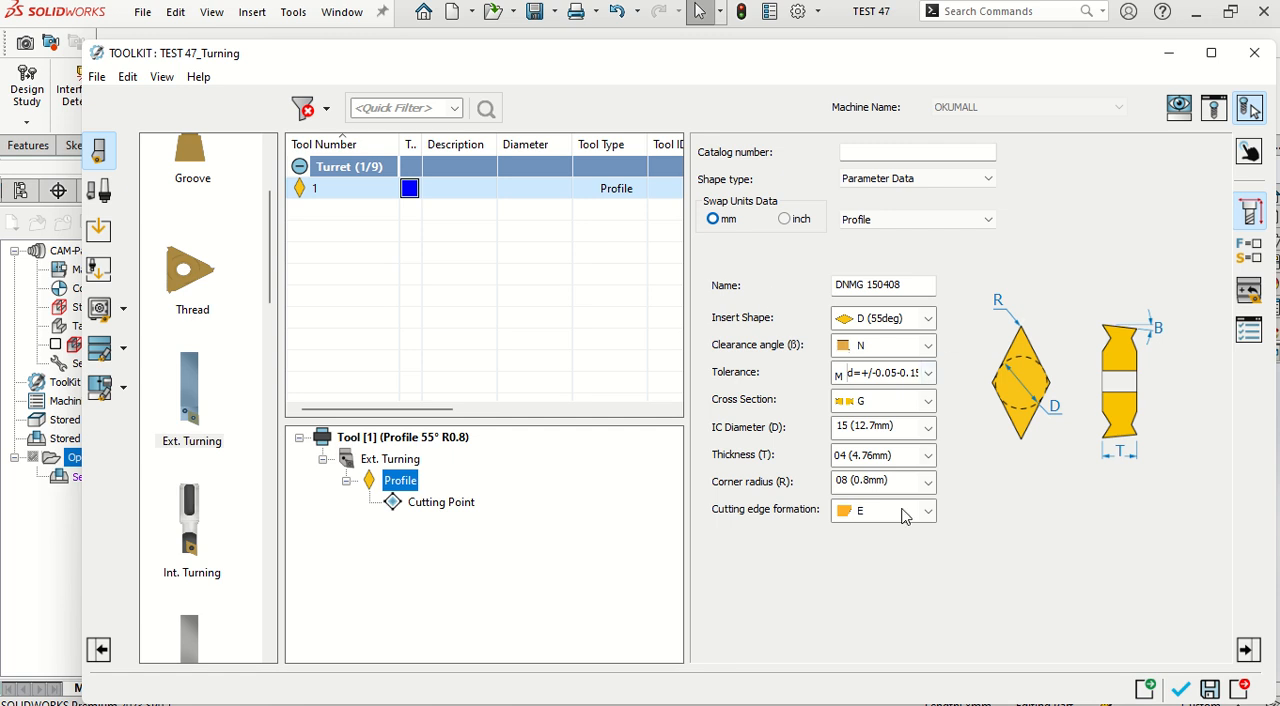
Step: Set the Ext. Turning holder's insert clamping to M and its insert lead angle to J (93deg)
left_click(400, 459)
left_click(933, 343)
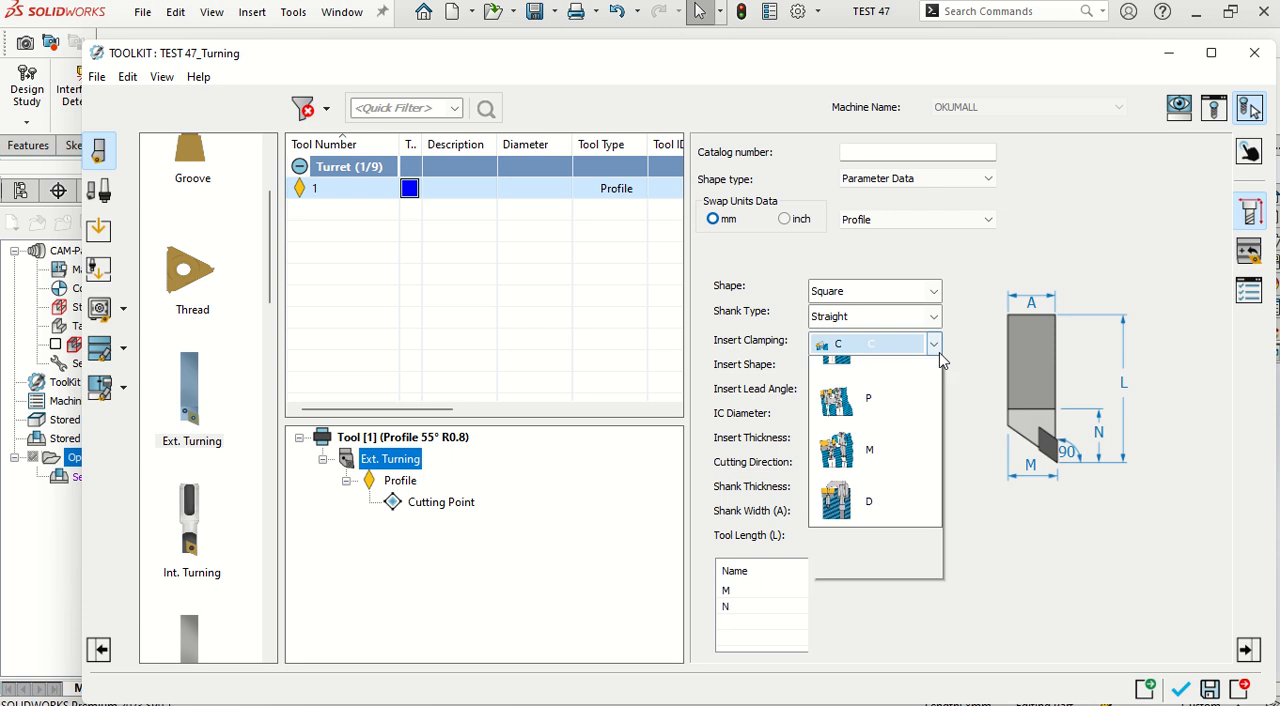
left_click(880, 540)
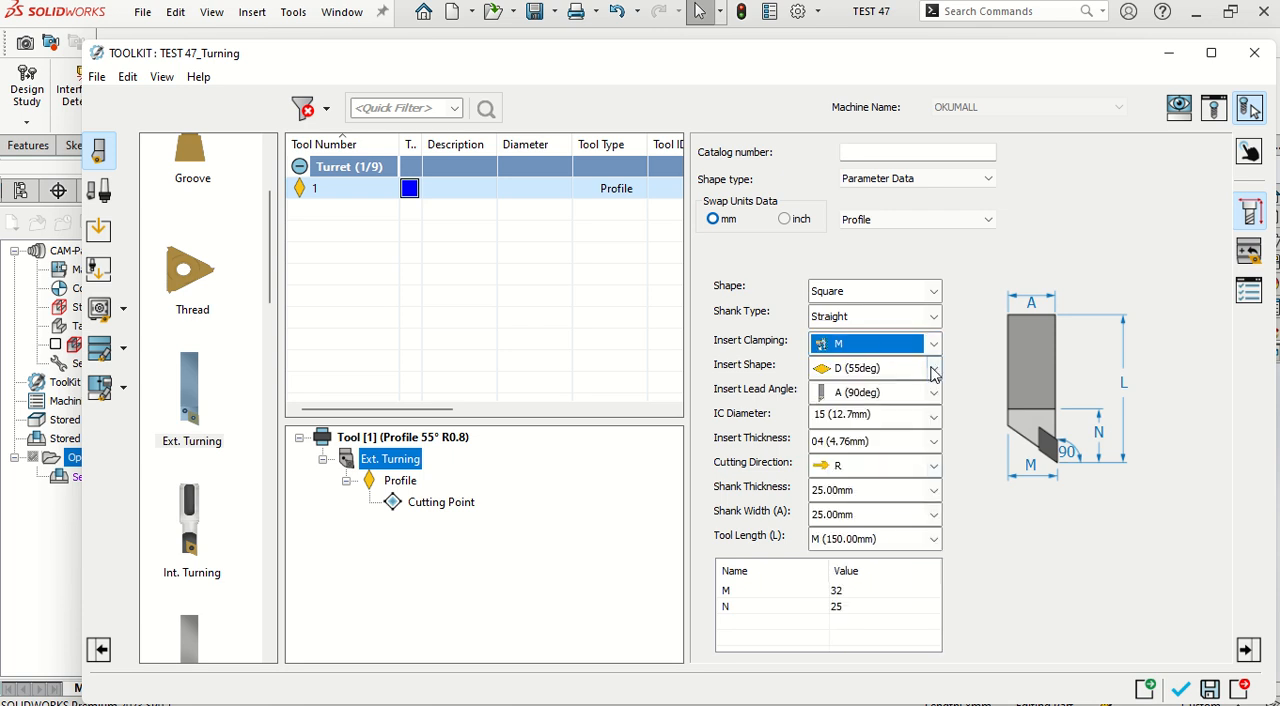
left_click(933, 393)
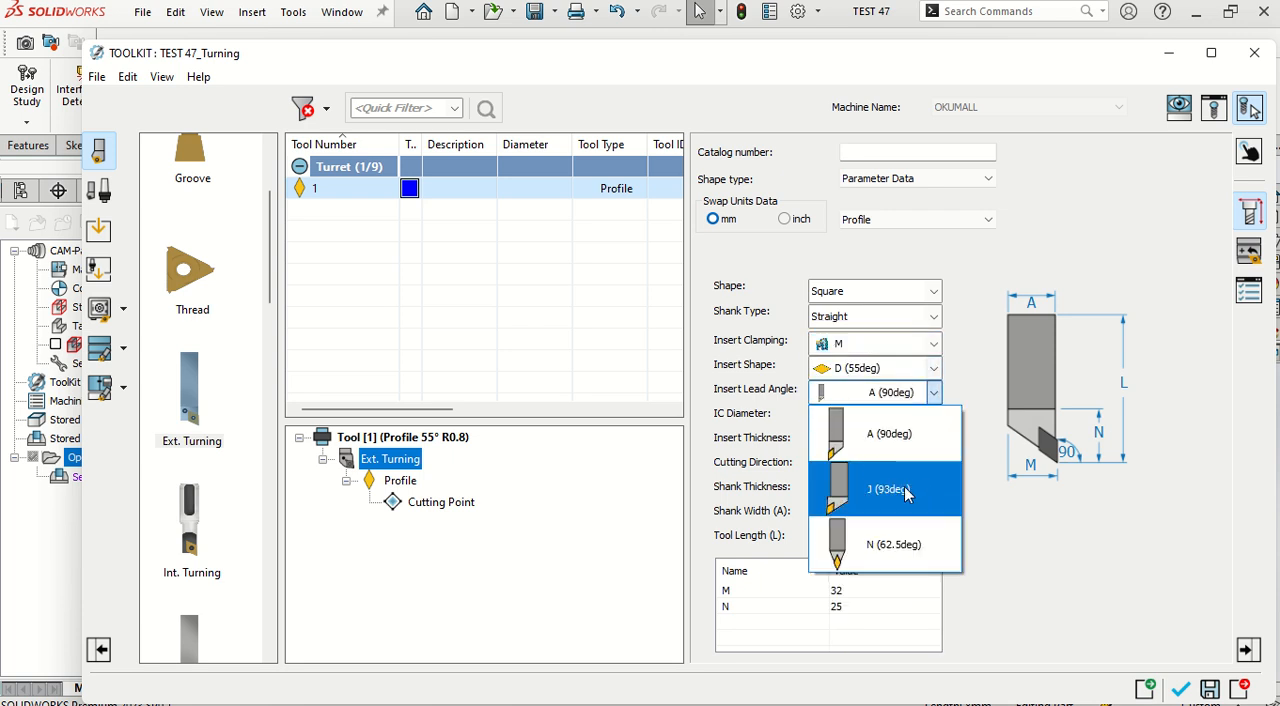
left_click(890, 489)
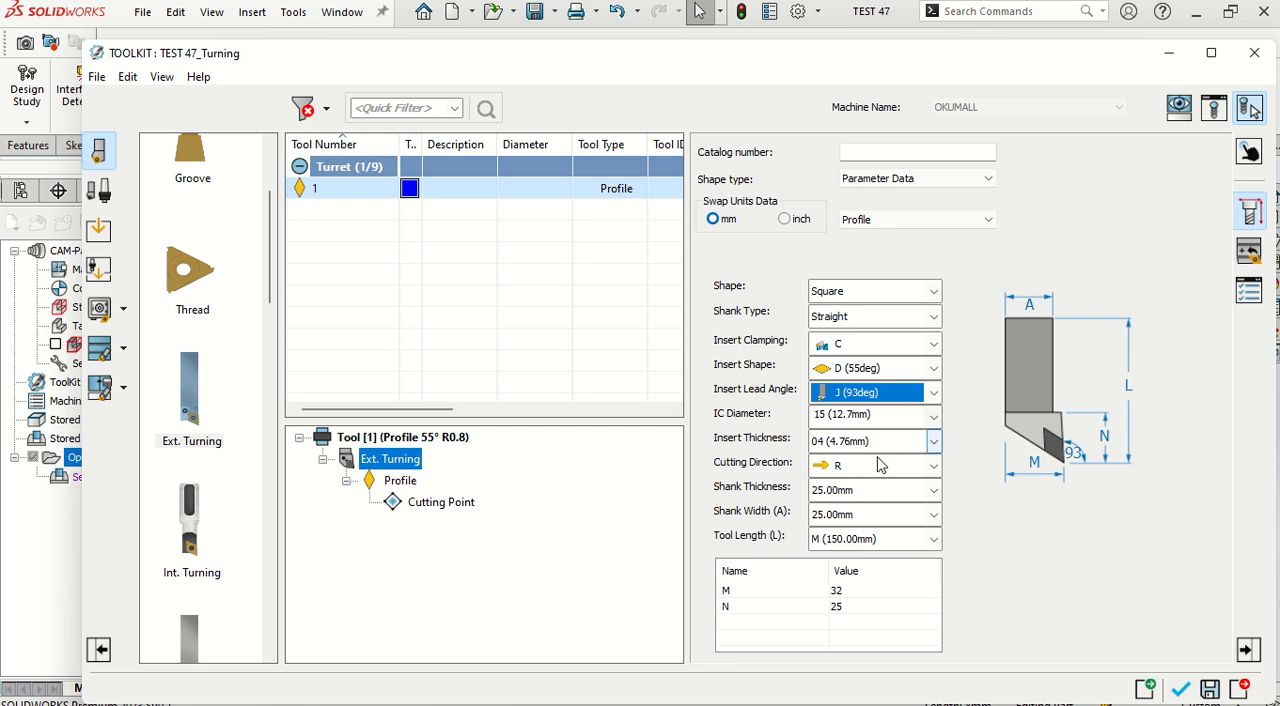
Step: Set the holder's shank thickness and shank width to 20.00mm each
left_click(935, 491)
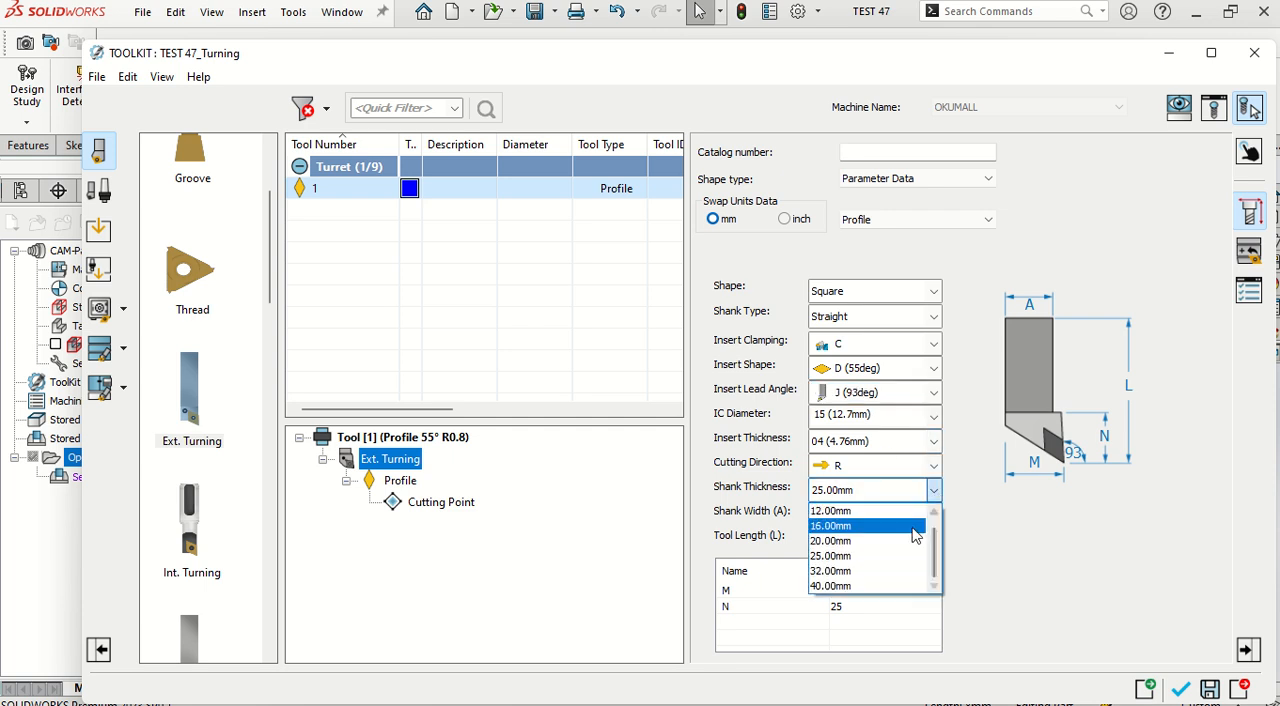
left_click(854, 537)
left_click(899, 516)
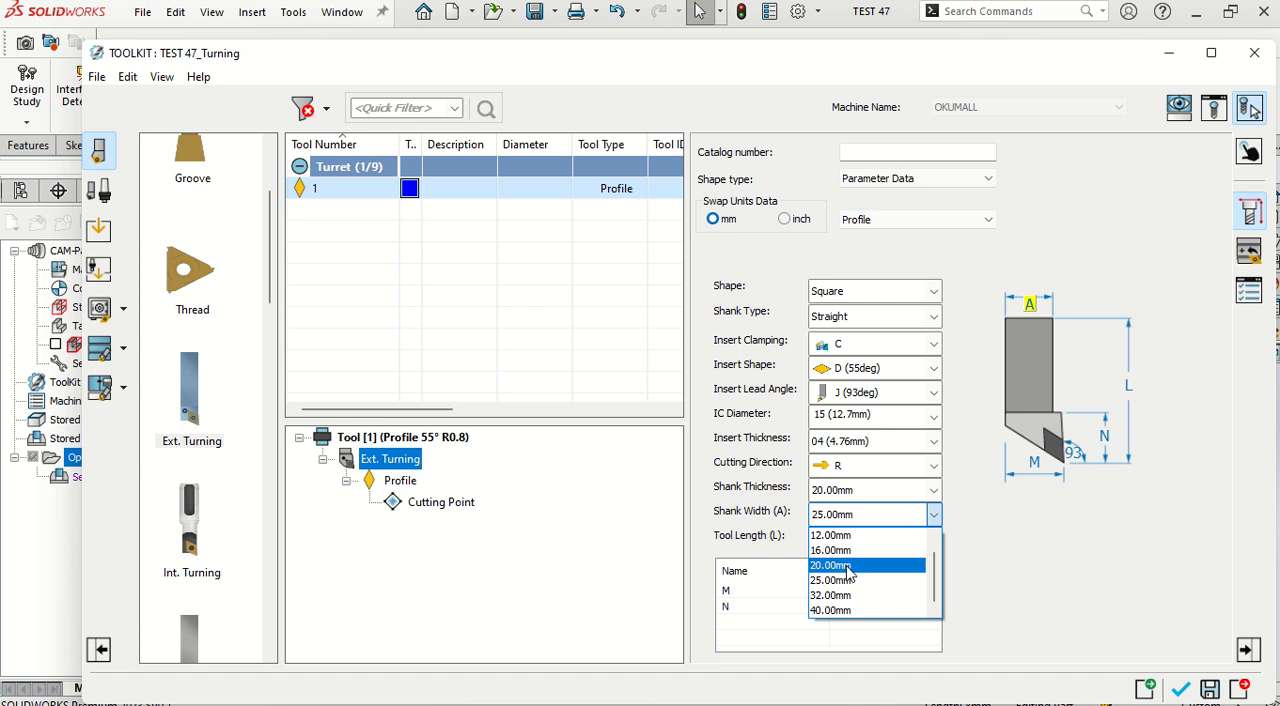
left_click(865, 564)
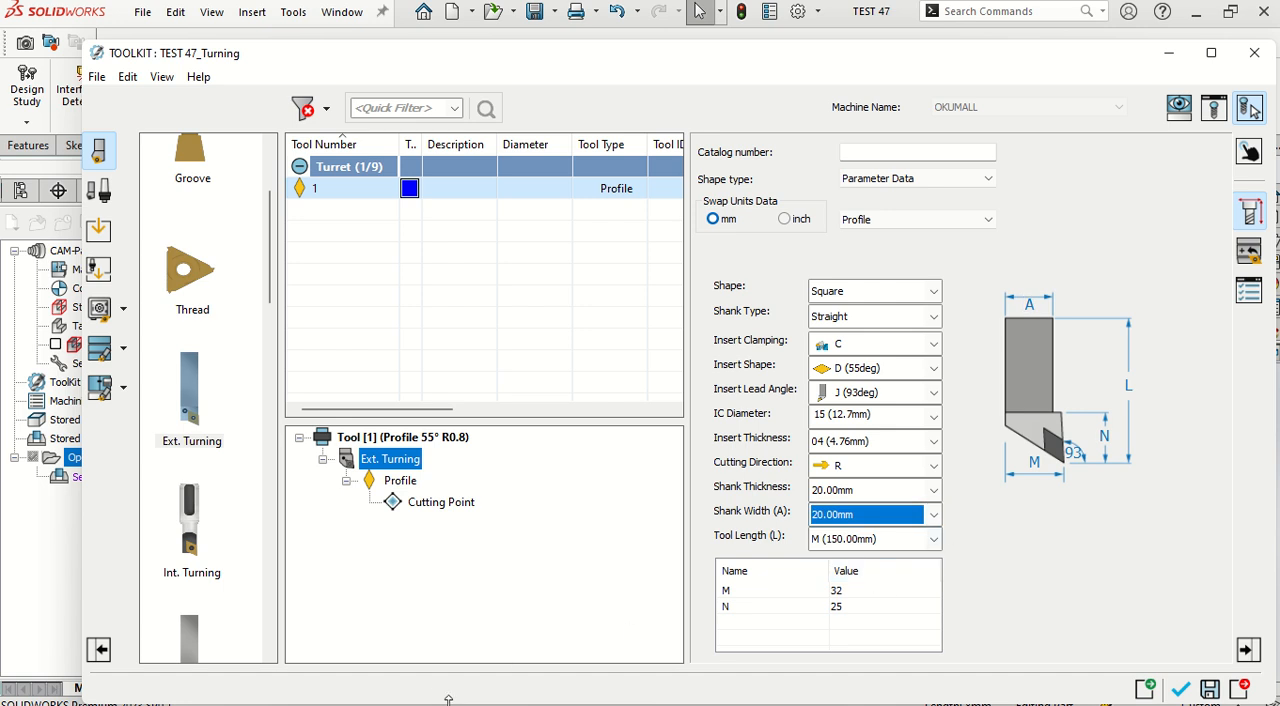
Step: Switch to the CNC Part Programming Basics PDF in Acrobat and review the turning tool anatomy, ANSI insert designations and insert shapes
key("super")
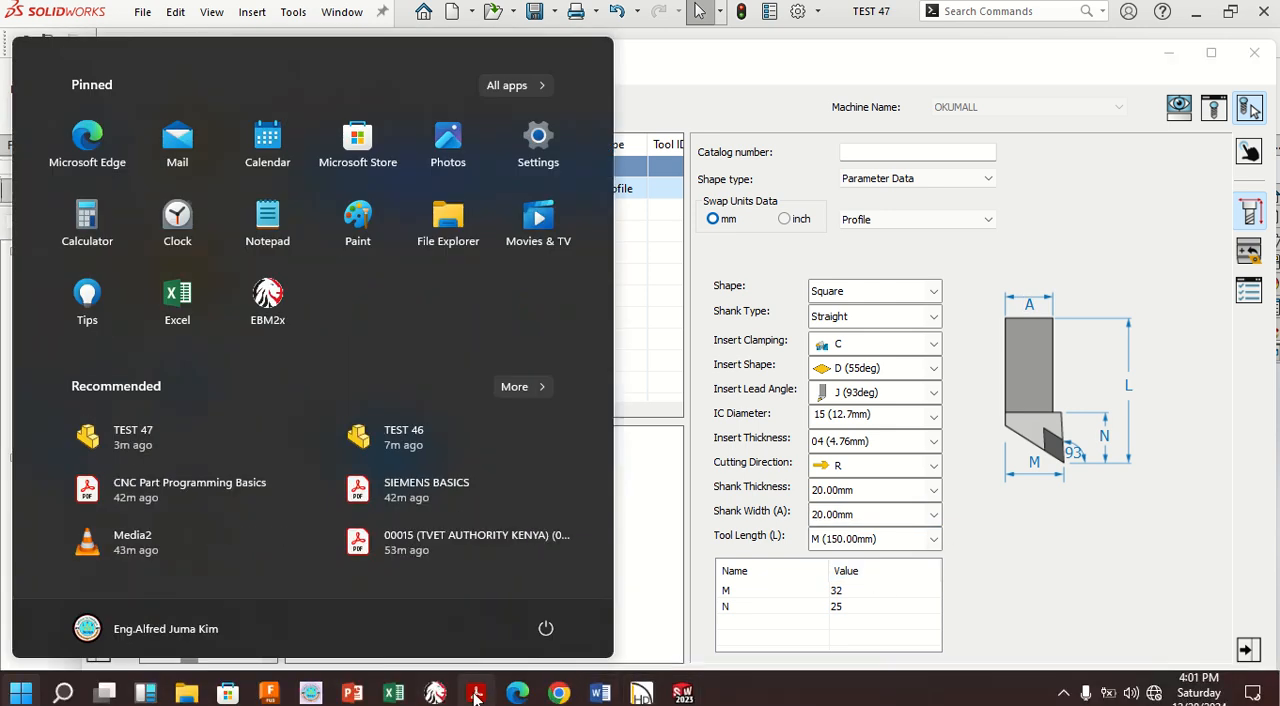
left_click(476, 692)
scroll(434, 467, "down", 2)
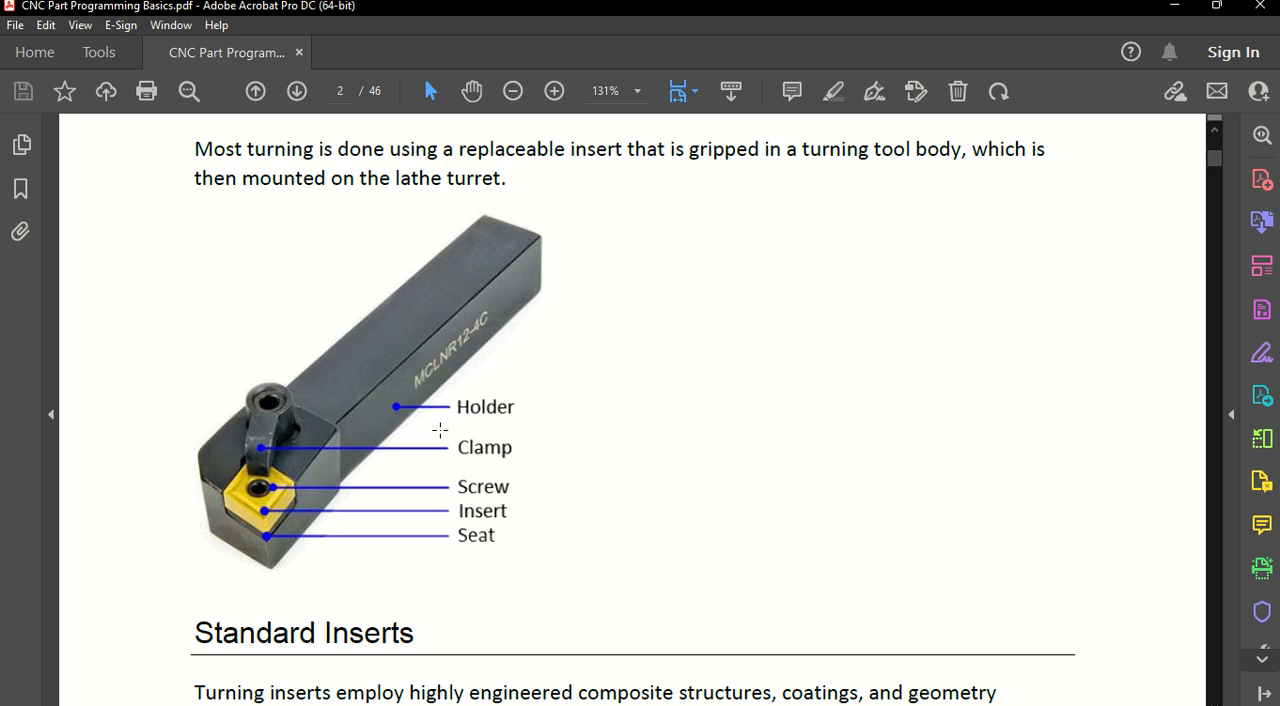
scroll(443, 431, "down", 6)
scroll(440, 431, "up", 5)
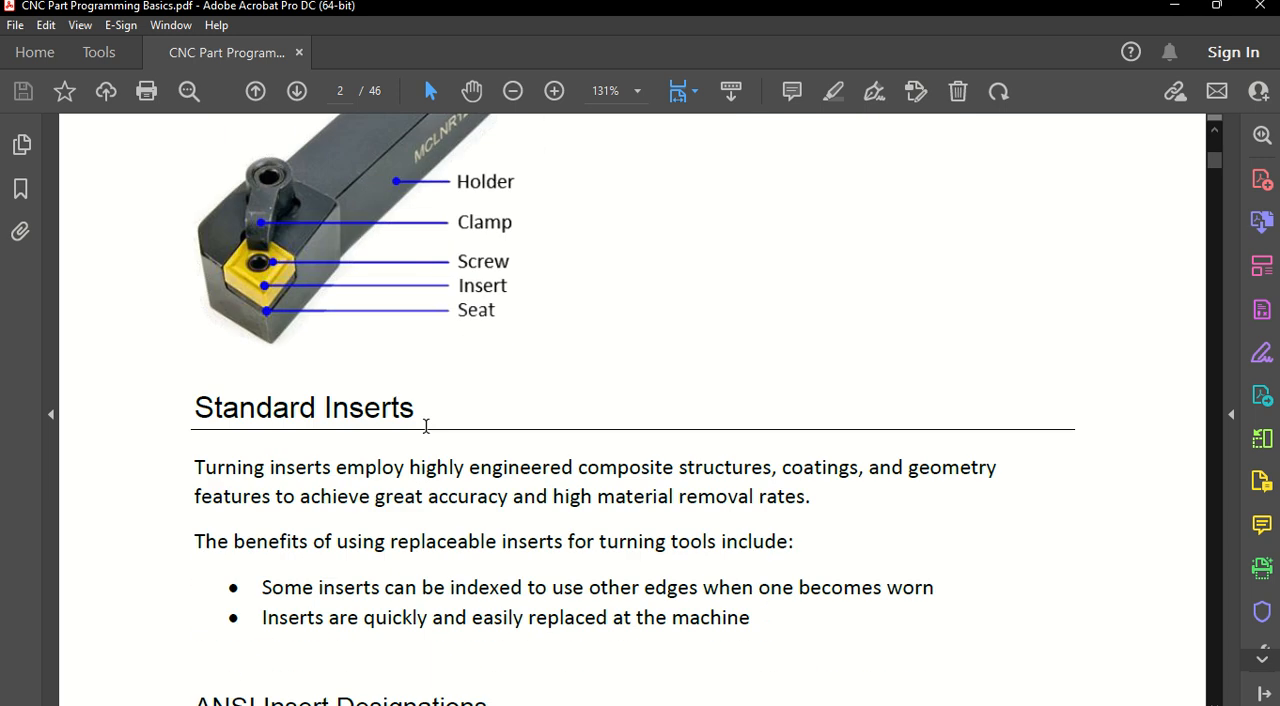
scroll(426, 426, "down", 10)
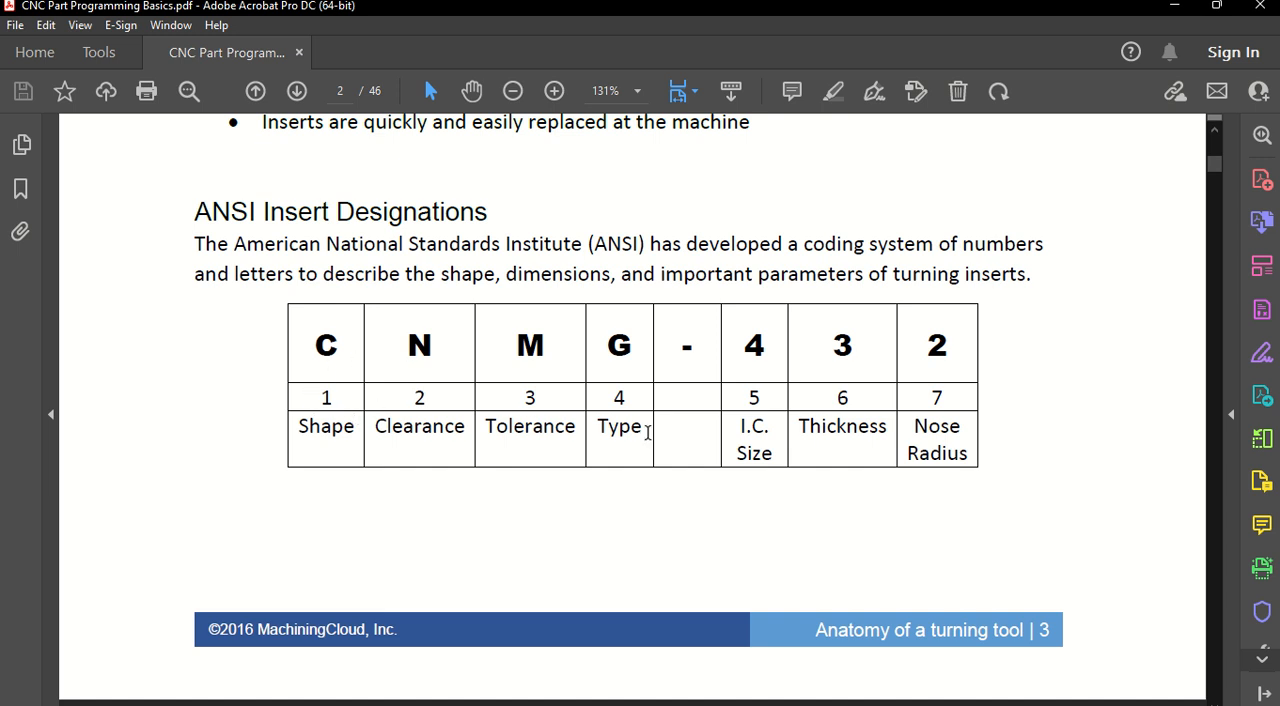
scroll(545, 450, "down", 10)
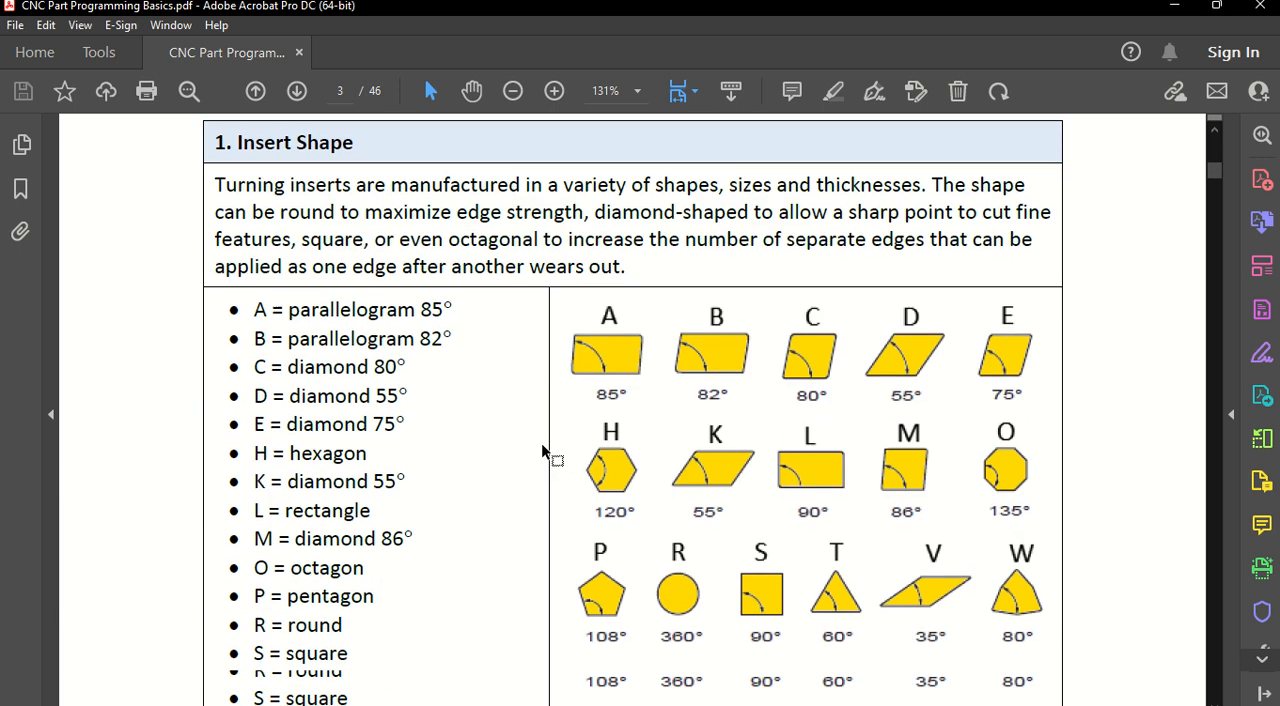
scroll(541, 452, "down", 5)
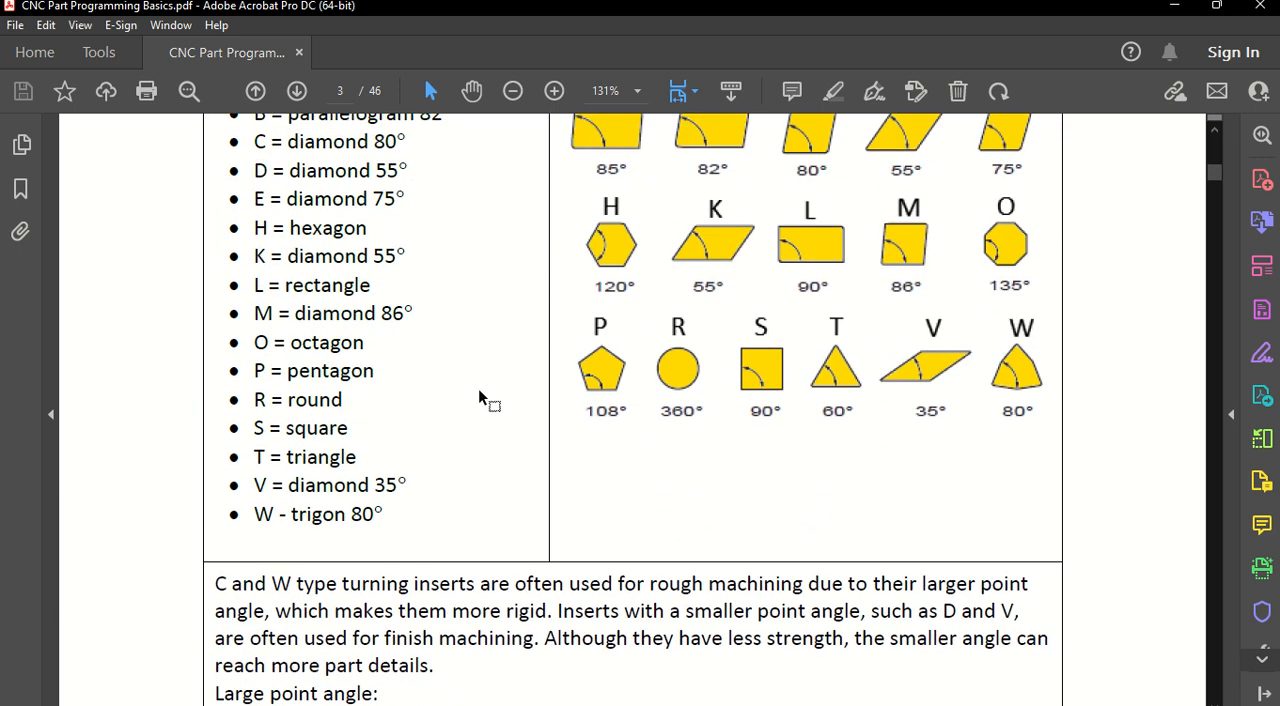
key("super")
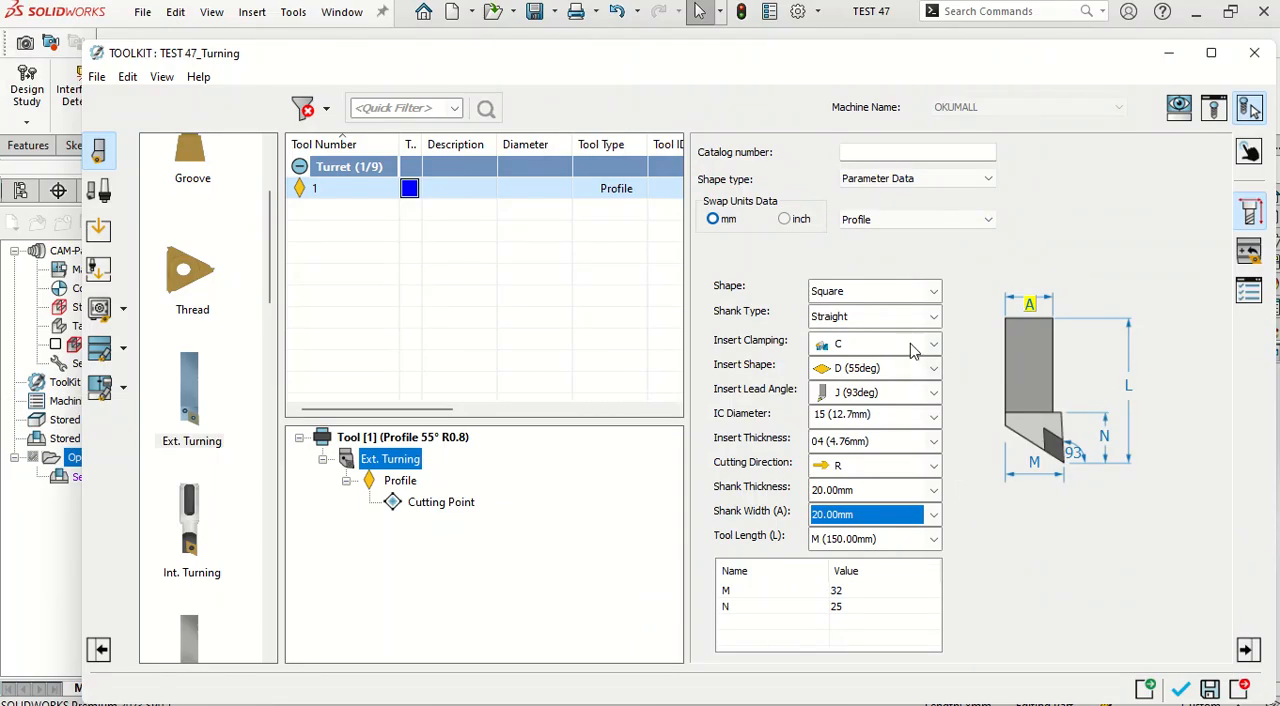
Step: Set the Ext. Turning holder's insert clamping to M and its station mounting Ry angle to 0, and accept the tool for the face operation
left_click(912, 345)
left_click(880, 534)
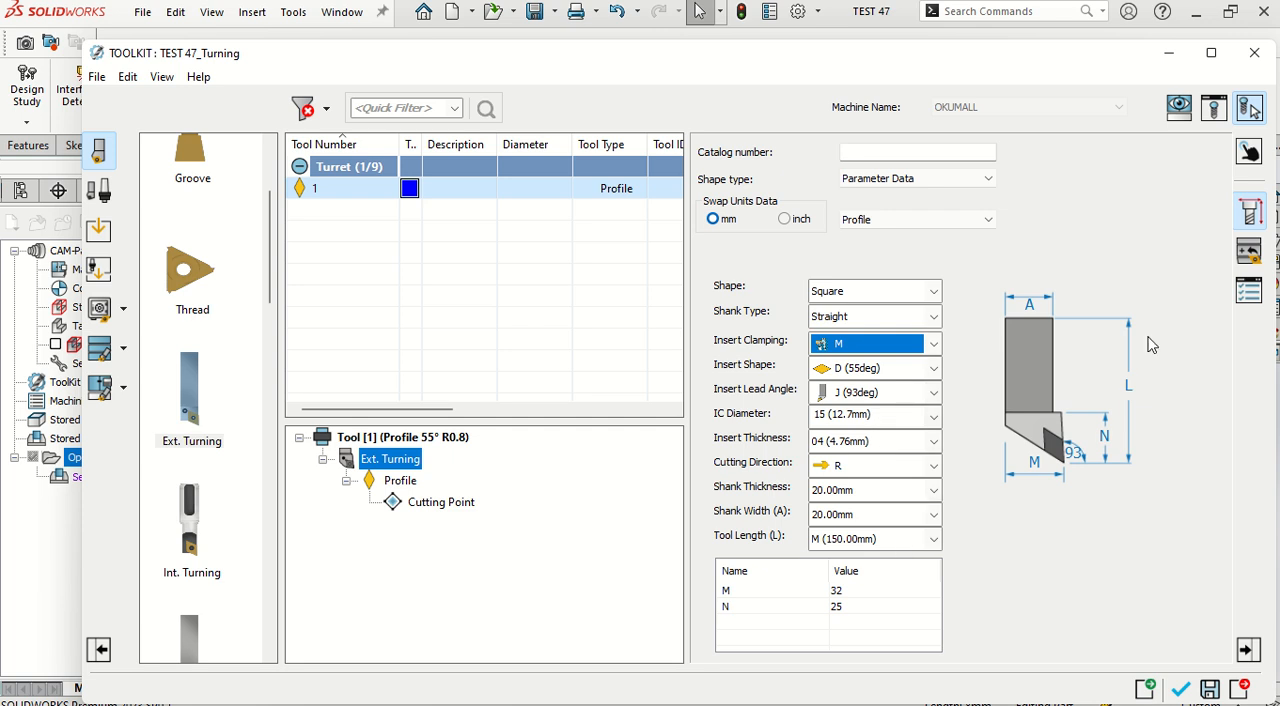
left_click(1250, 152)
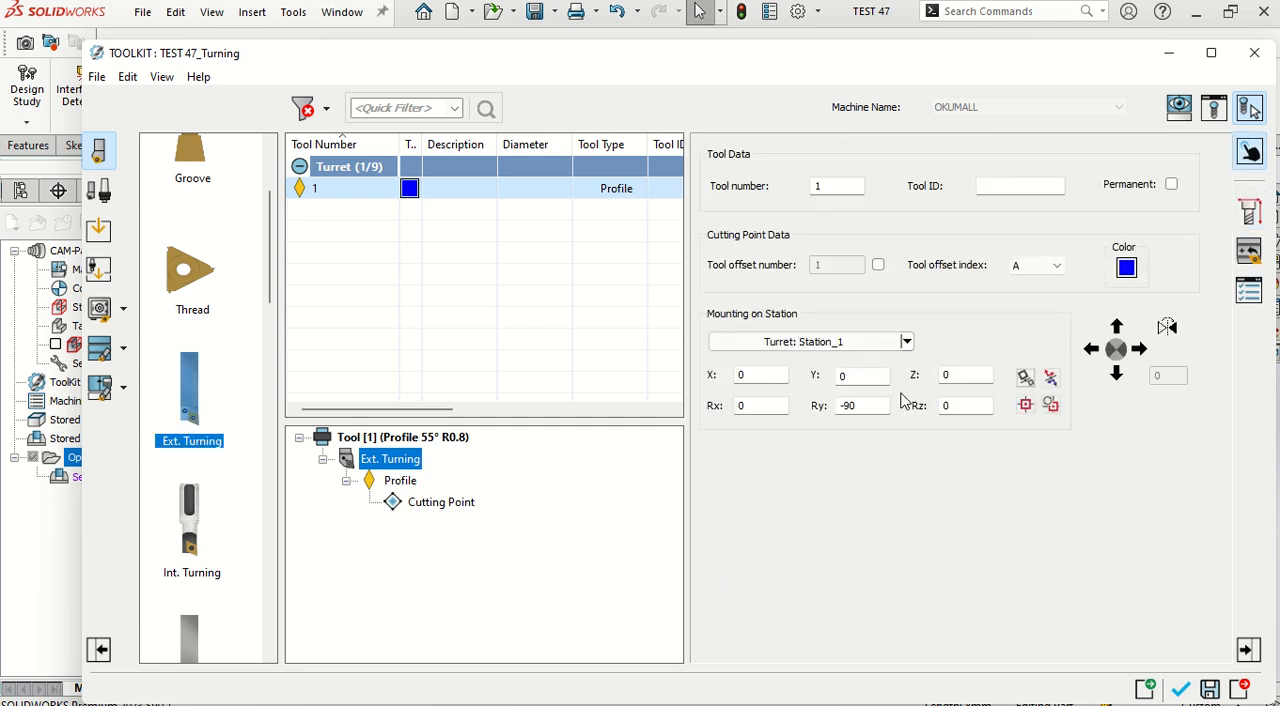
left_click_drag(866, 410, 820, 416)
type("0")
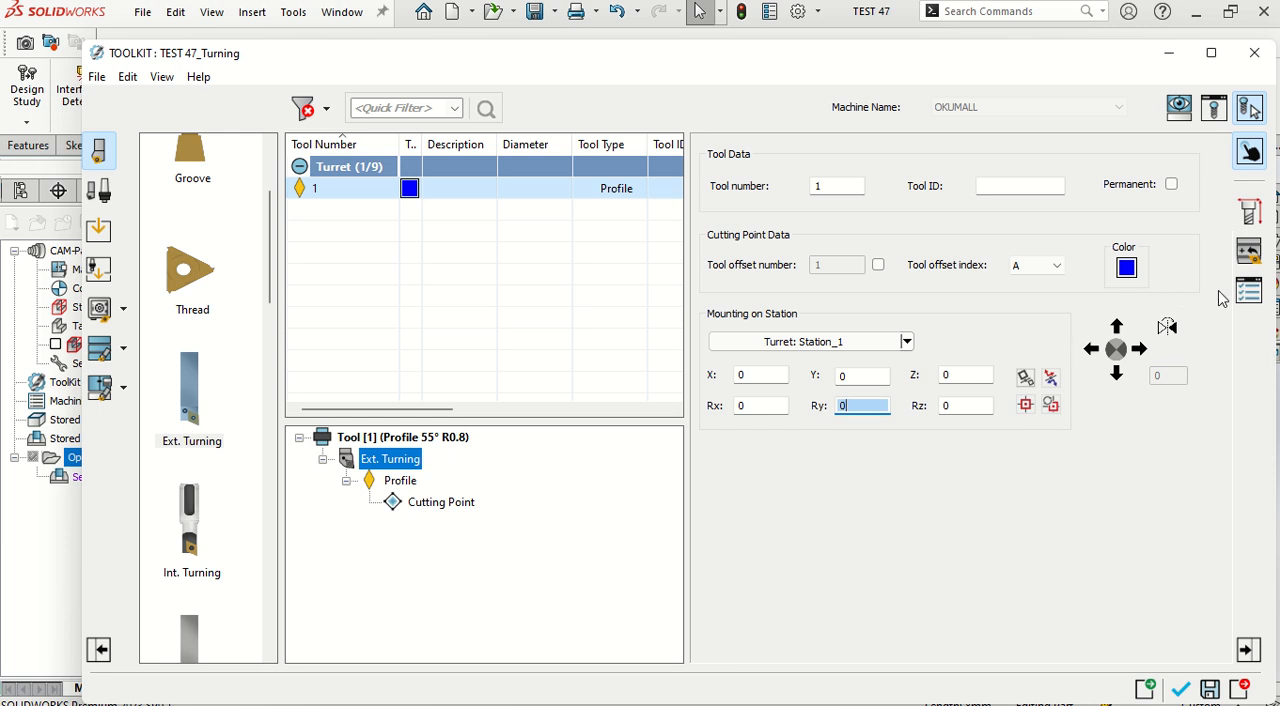
left_click(1250, 256)
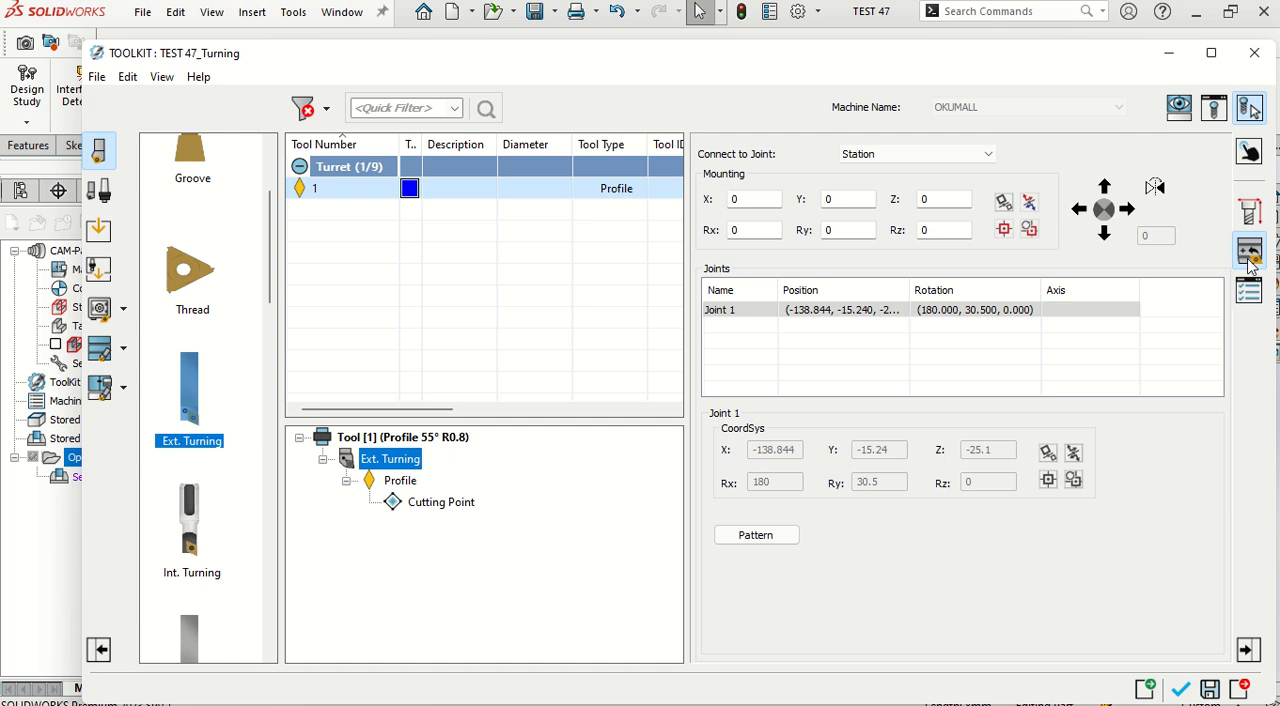
left_click(1247, 293)
left_click(1180, 689)
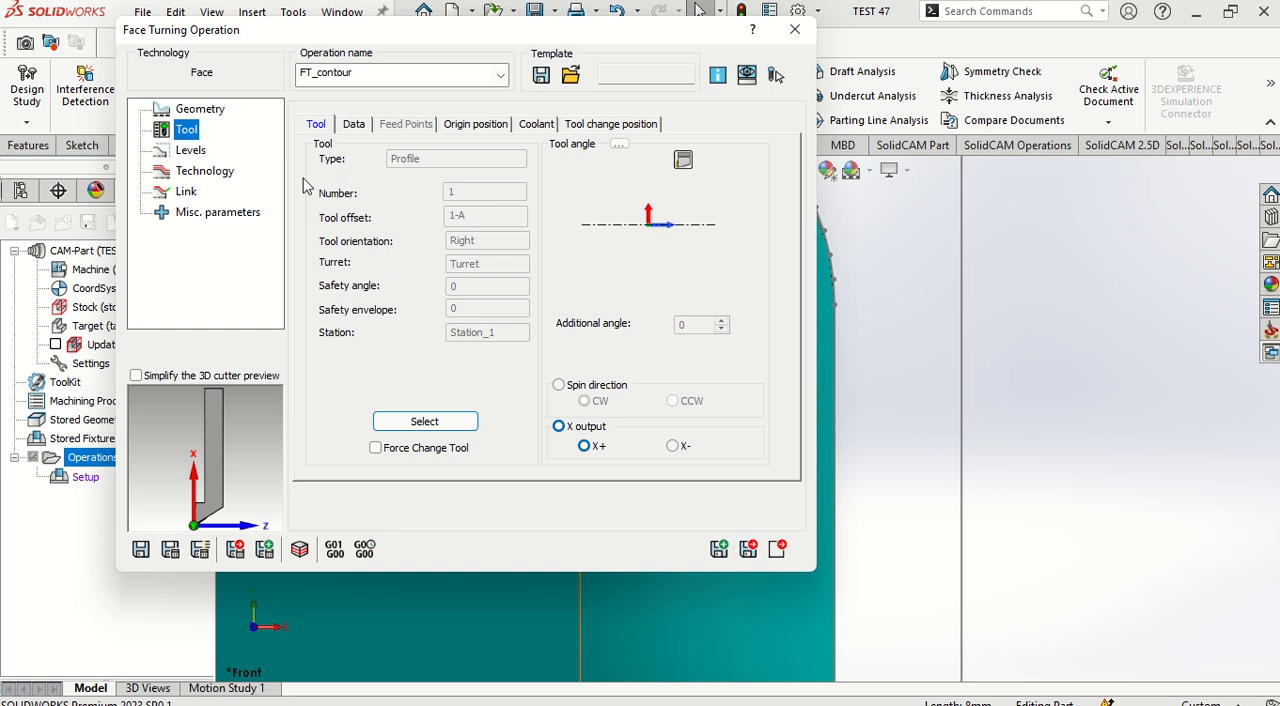
Step: Check the face operation's levels and technology settings, and save, calculate and close the FT_contour operation
left_click(192, 151)
left_click(440, 137)
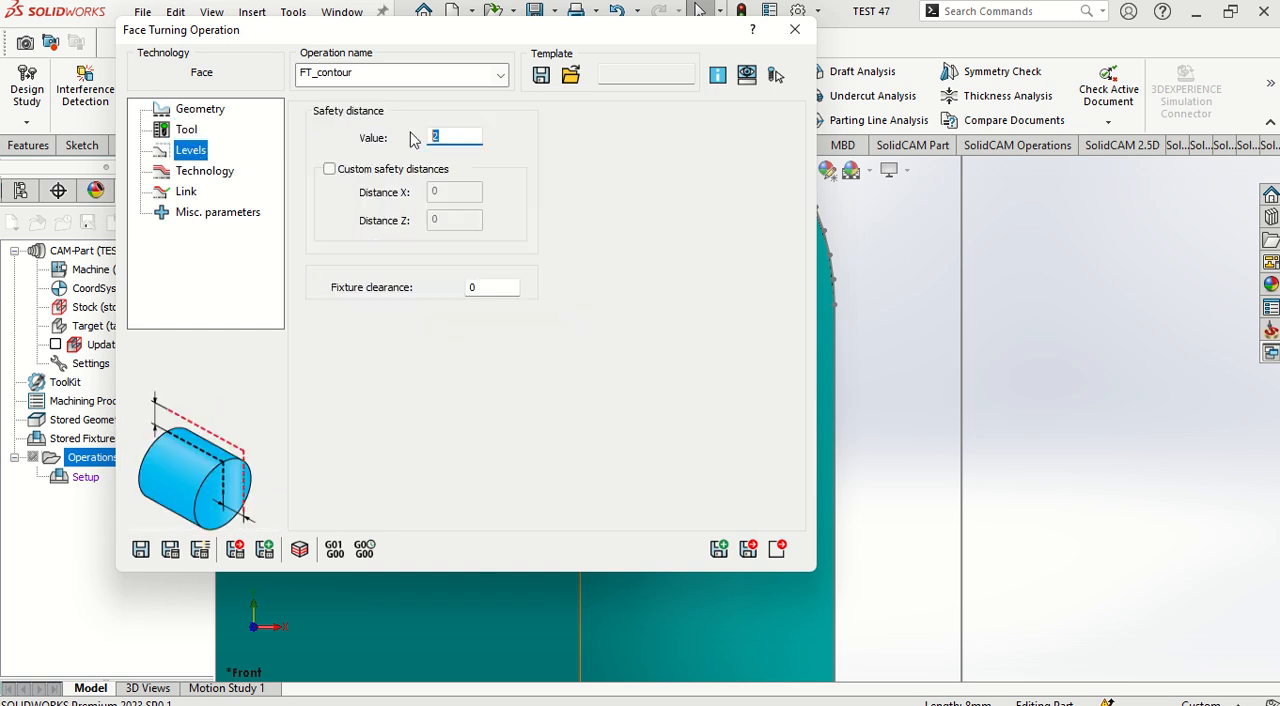
left_click(190, 172)
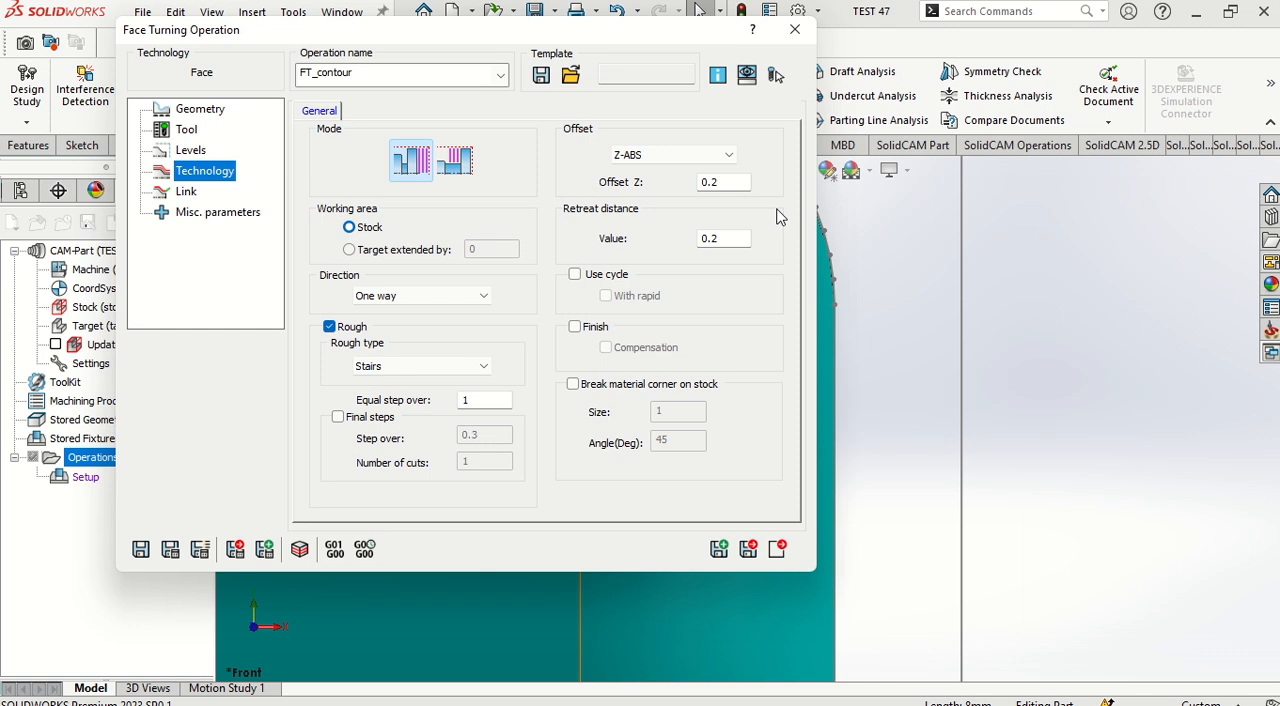
left_click(723, 186)
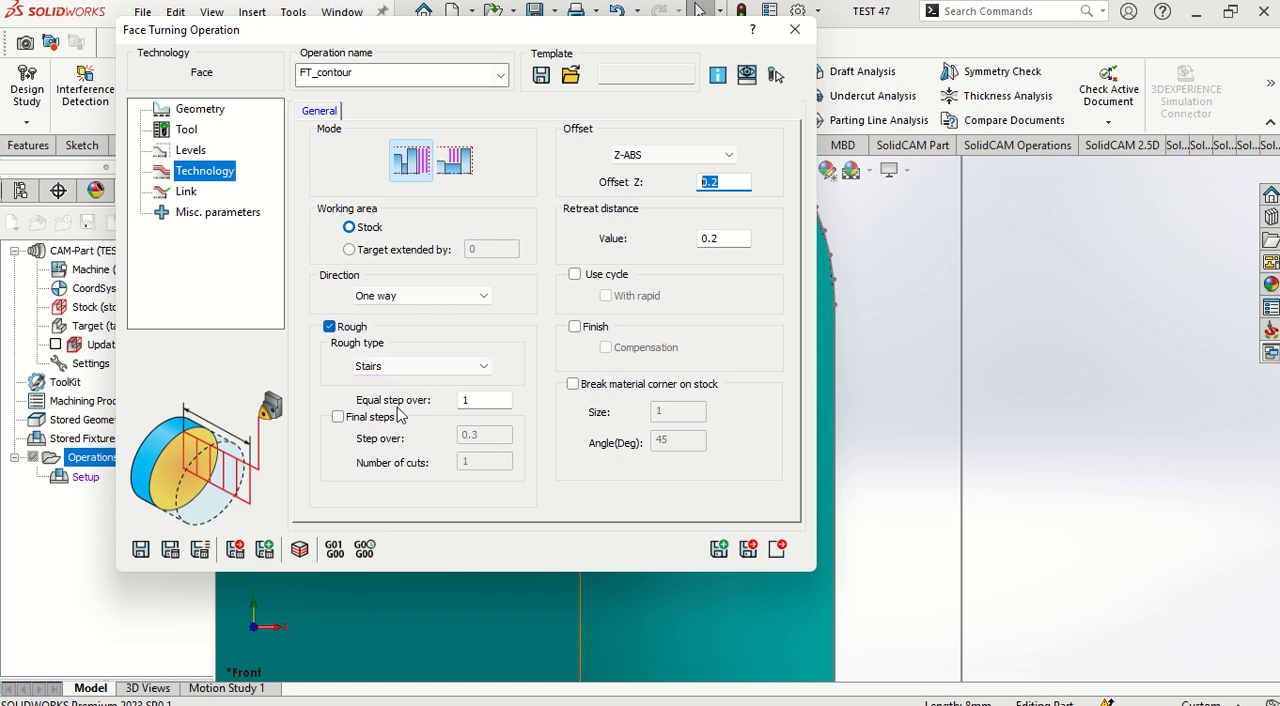
left_click(199, 553)
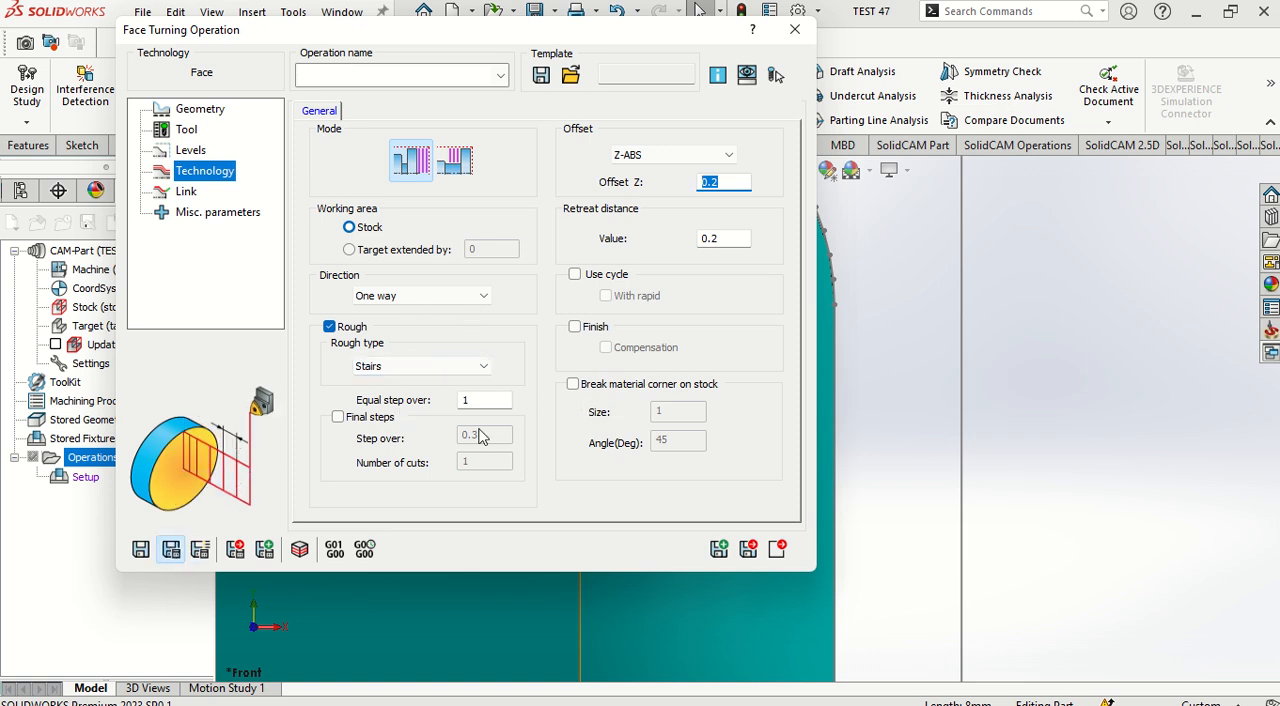
left_click(777, 548)
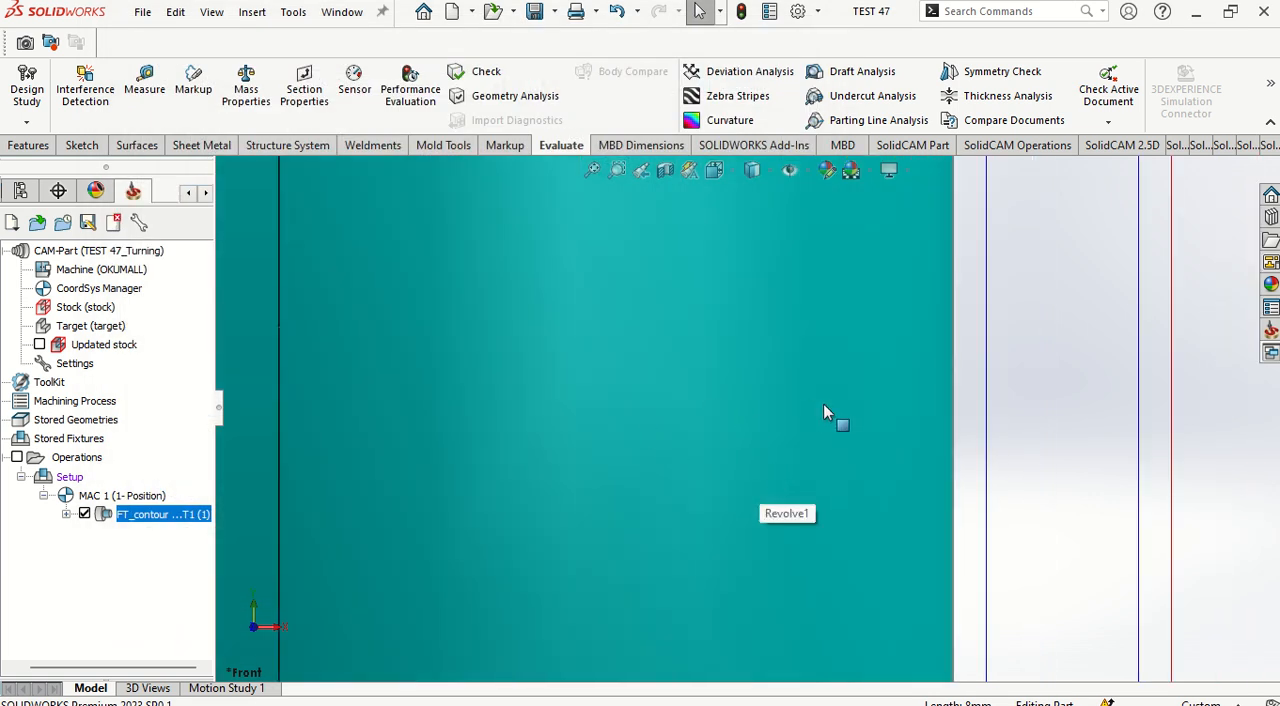
Step: View the FT_contour toolpath on the whole part and hide it
scroll(826, 408, "up", 3)
key("f")
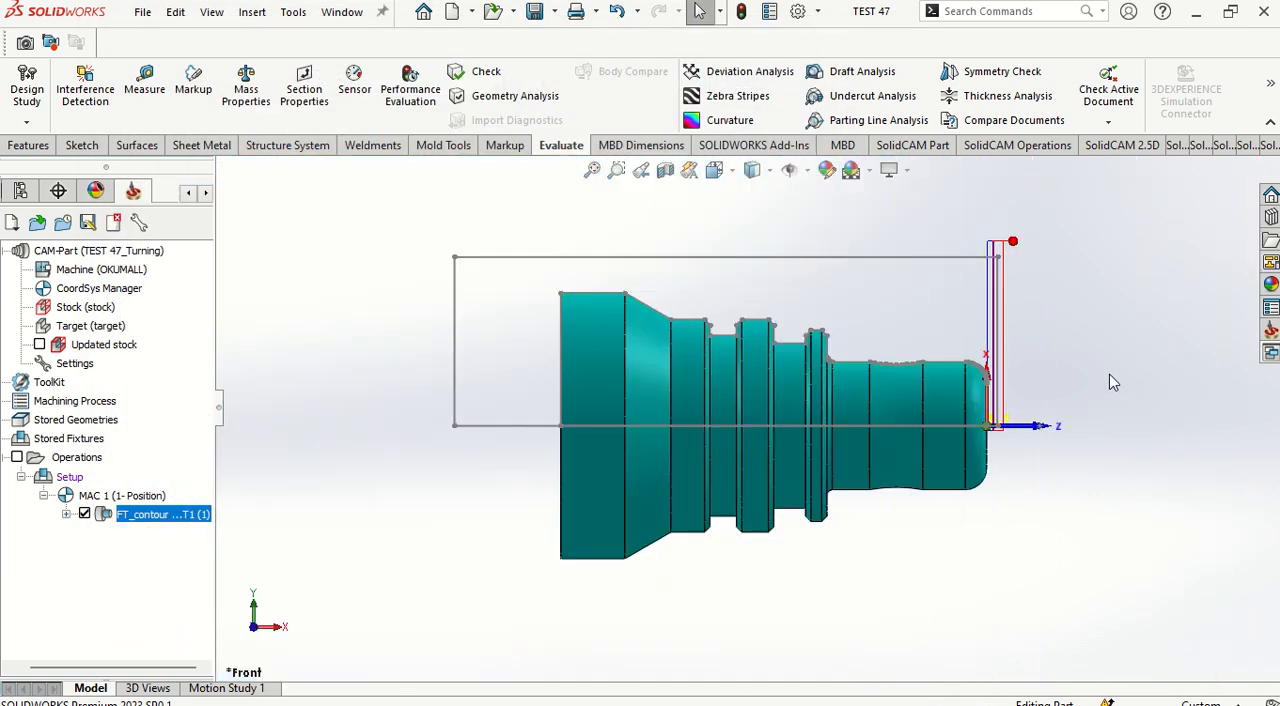
left_click(85, 515)
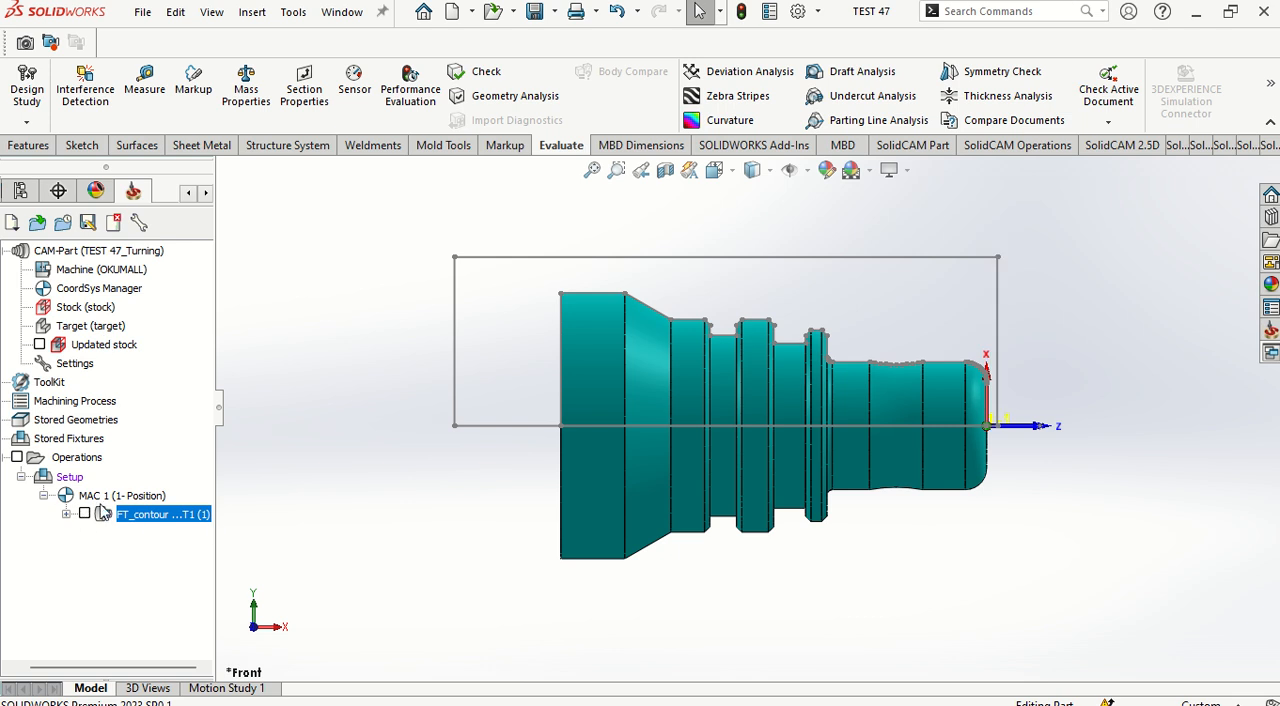
Step: Add a Turning operation to the CAM tree and start defining a new wireframe geometry for it
right_click(88, 464)
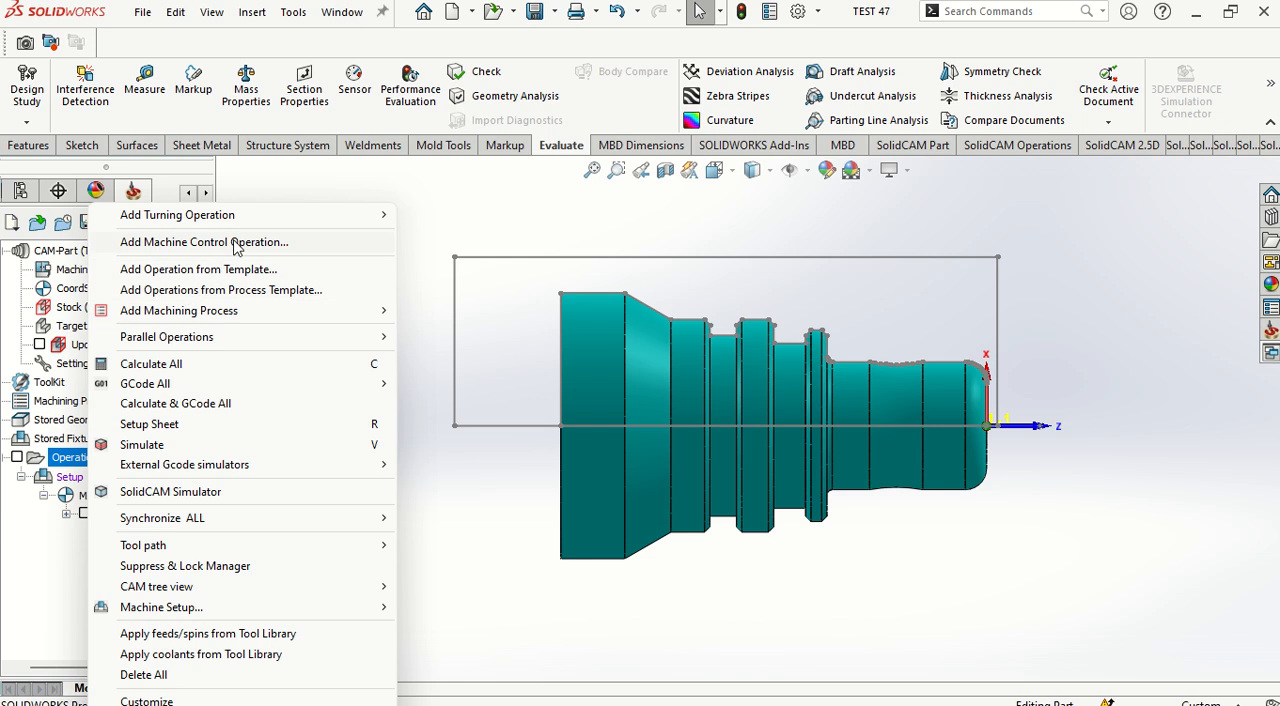
mouse_move(293, 219)
left_click(457, 240)
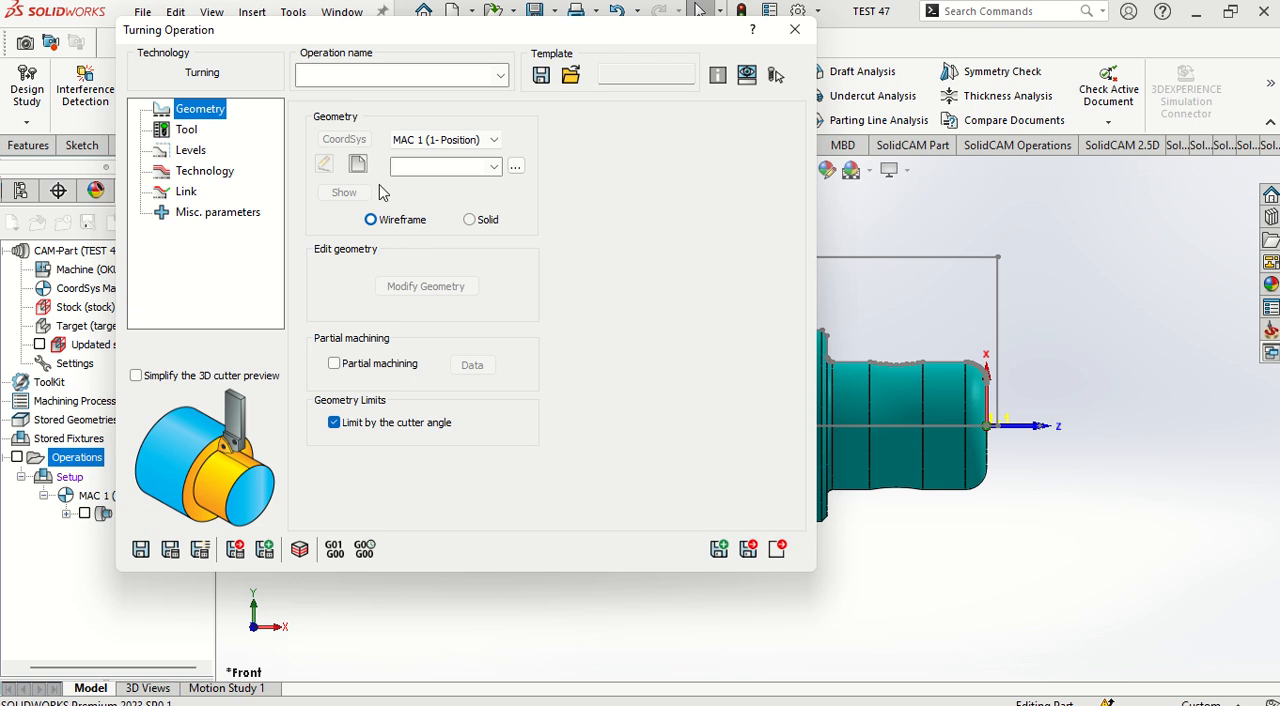
left_click(357, 164)
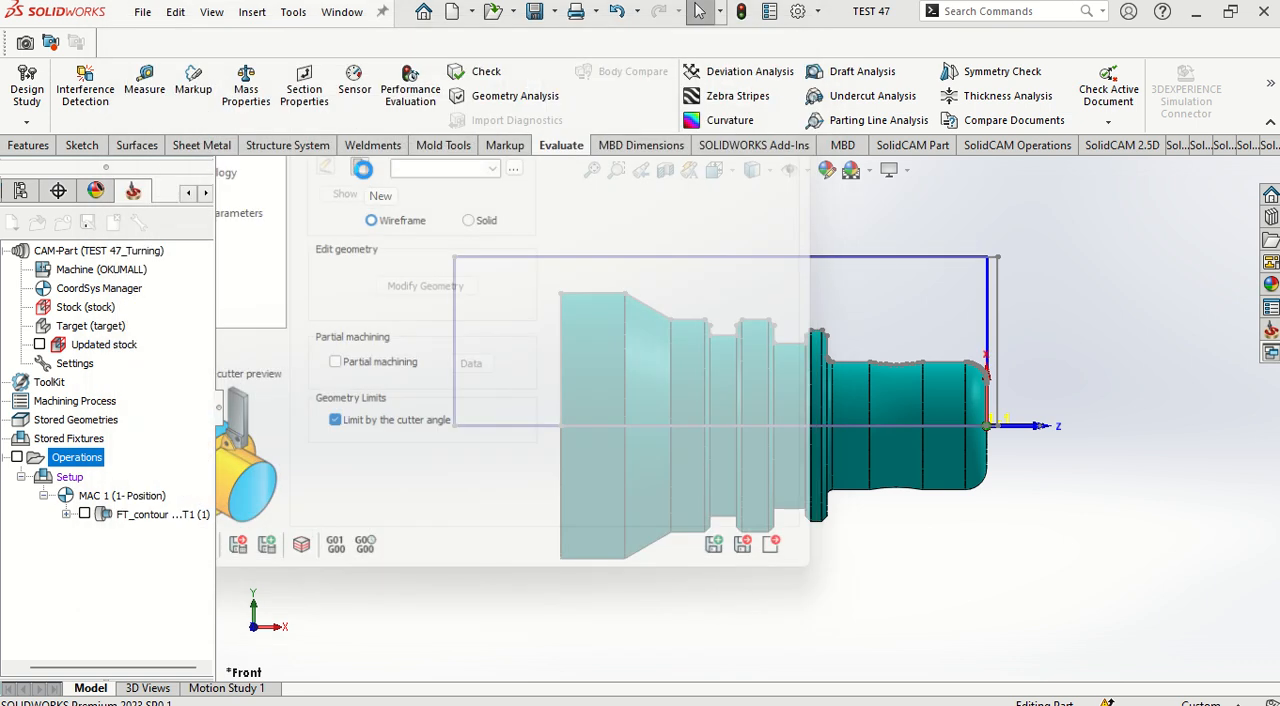
Step: Define the contour1 chain along the part's outer profile, from the rounded front end to the outer edge of the largest rear diameter
scroll(983, 388, "down", 10)
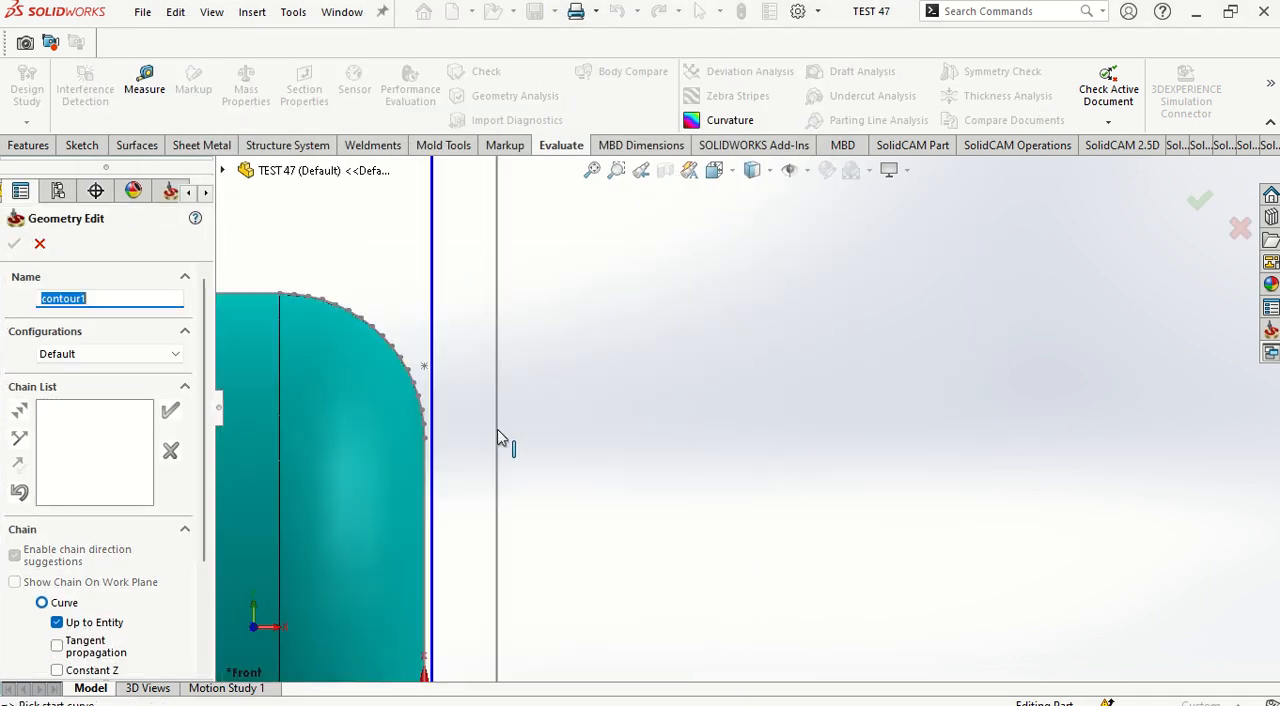
left_click(551, 403)
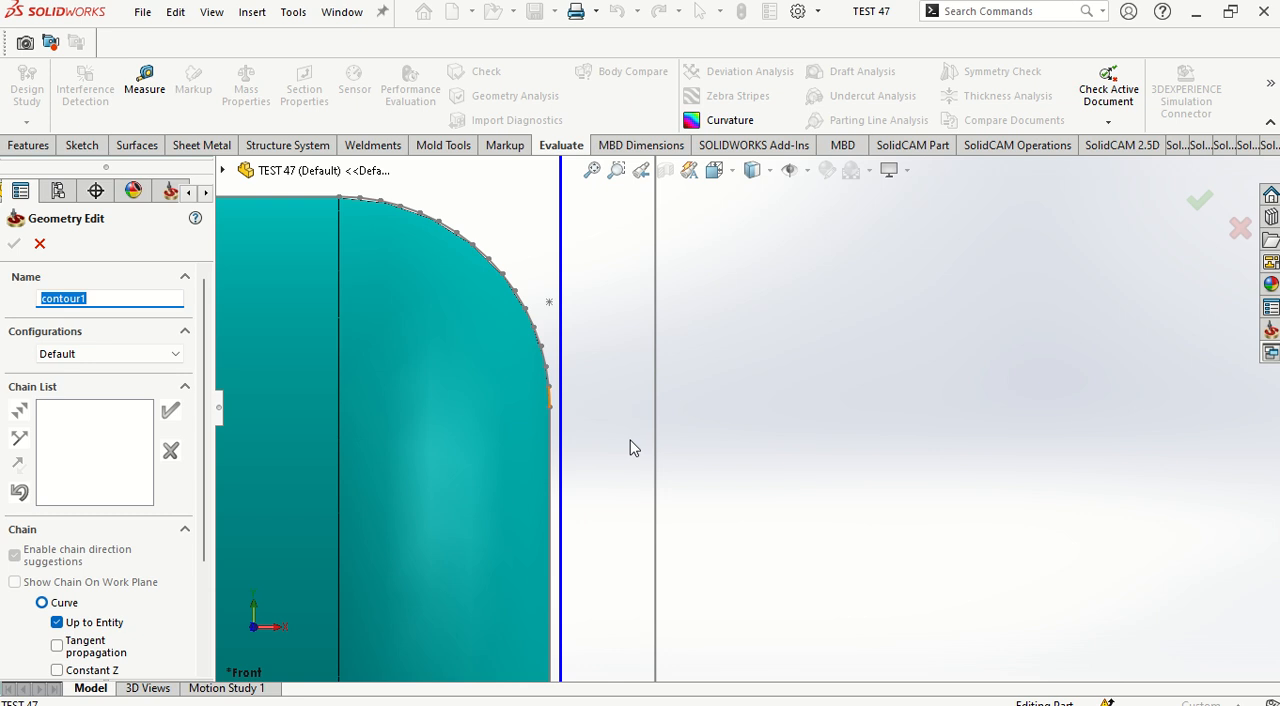
scroll(584, 375, "down", 1)
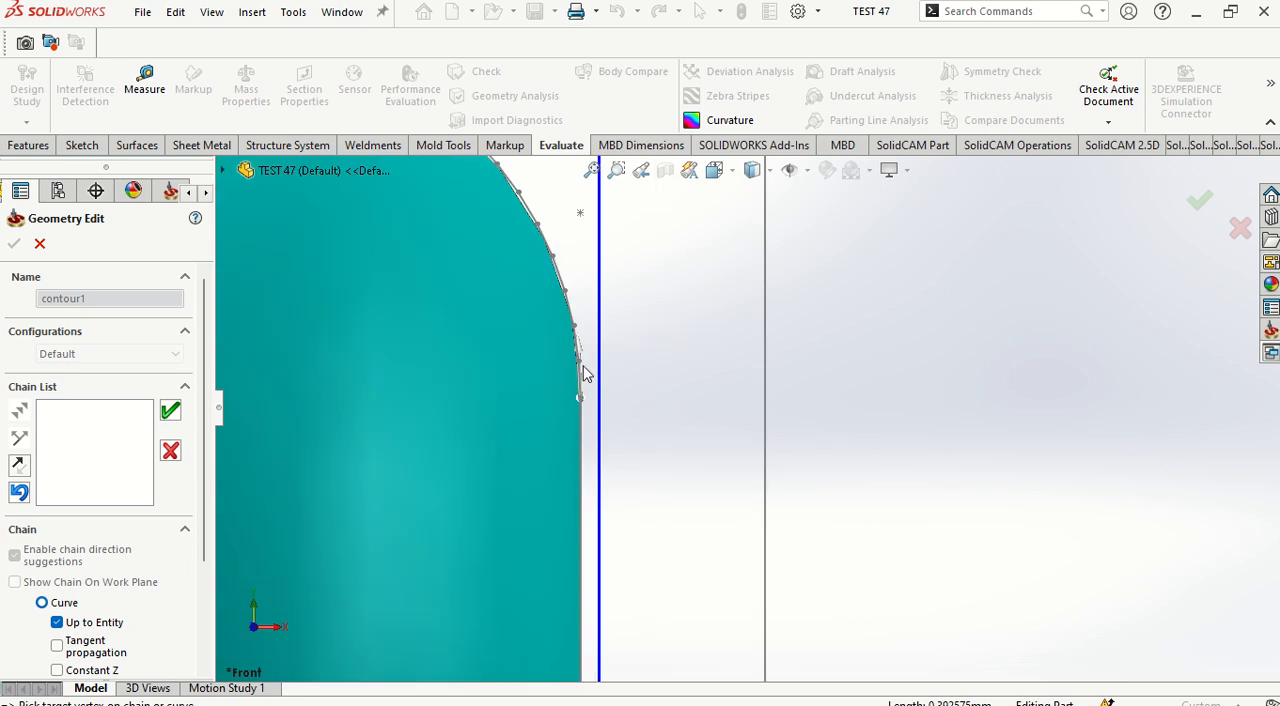
scroll(568, 400, "up", 2)
scroll(568, 400, "down", 2)
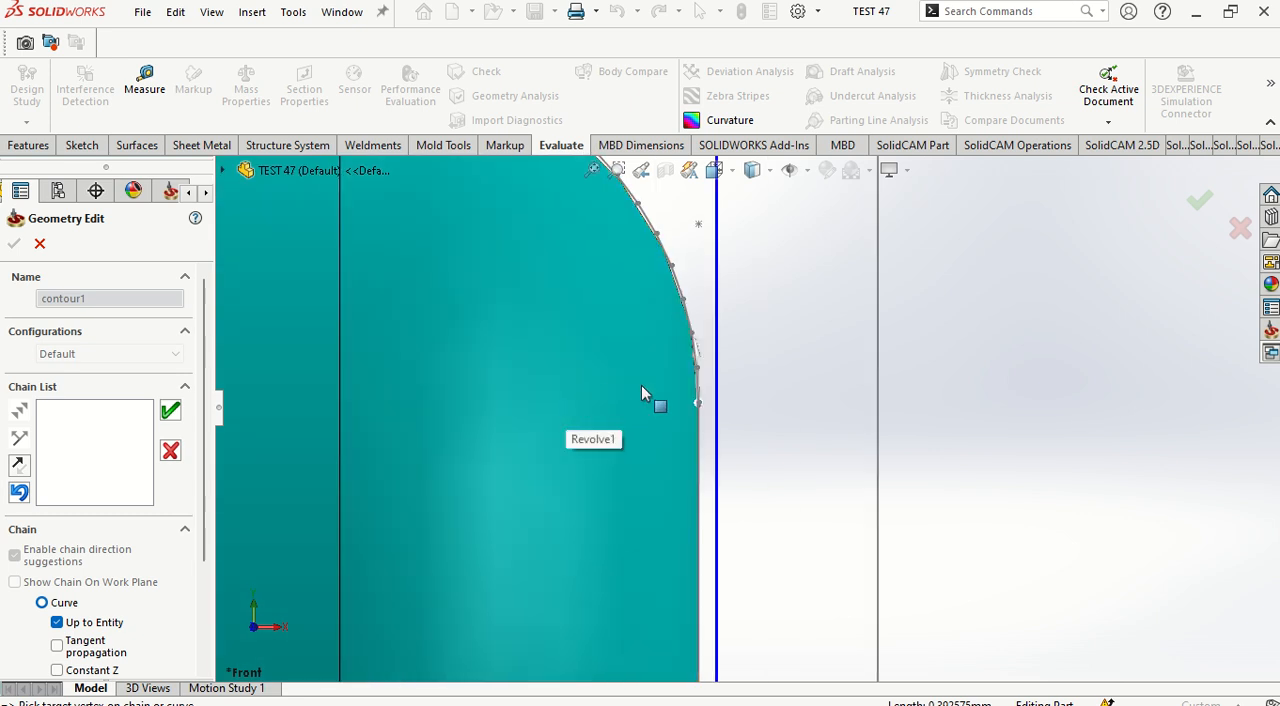
scroll(643, 387, "down", 2)
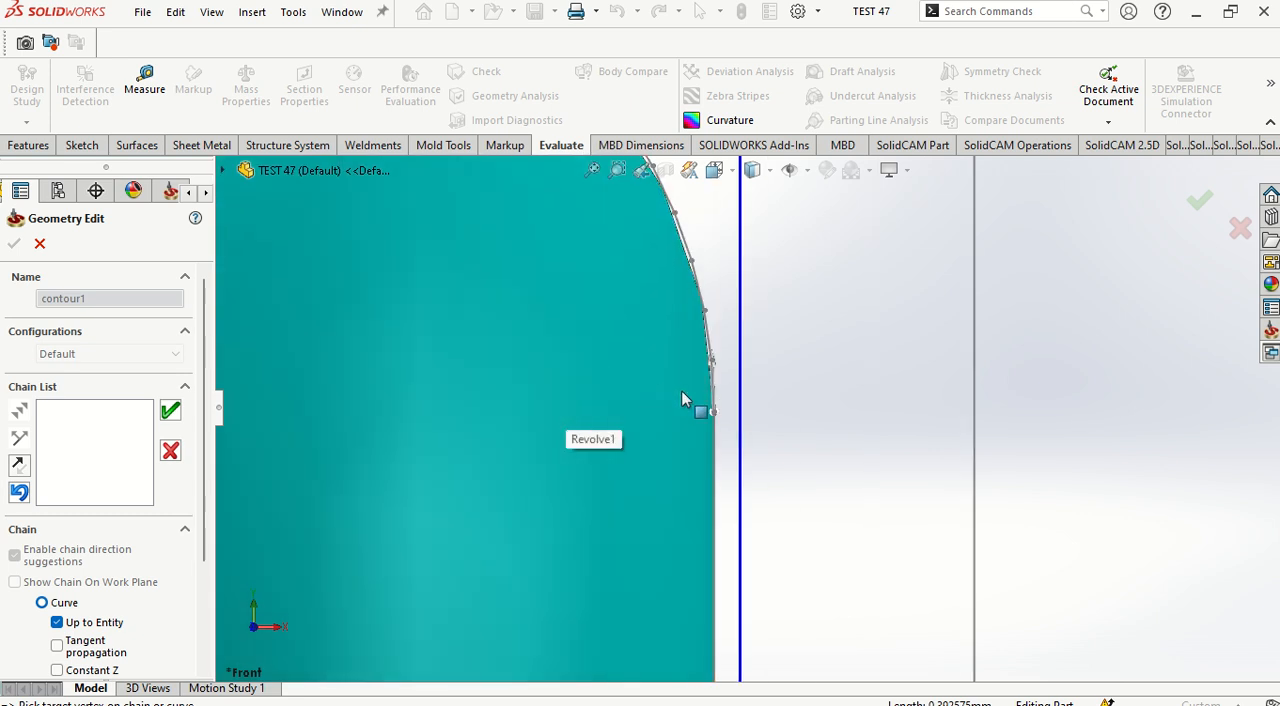
left_click(20, 466)
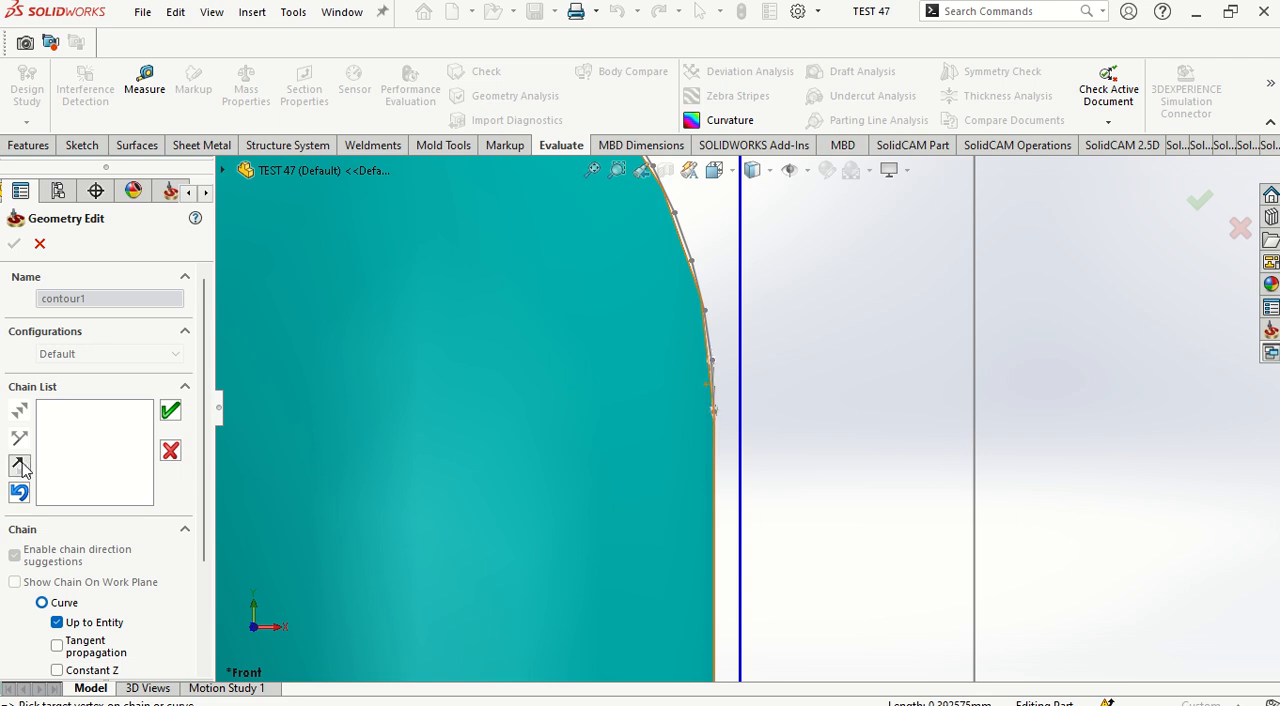
left_click(593, 171)
left_click(587, 291)
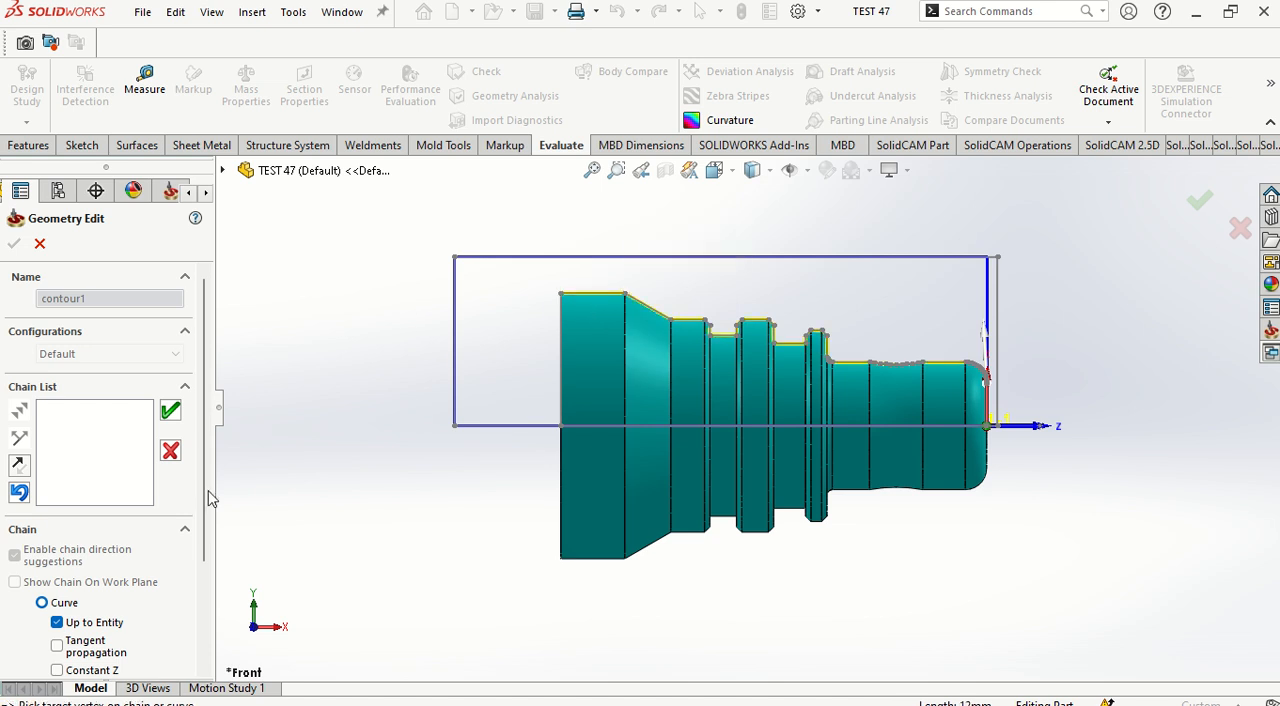
left_click(170, 412)
left_click(14, 243)
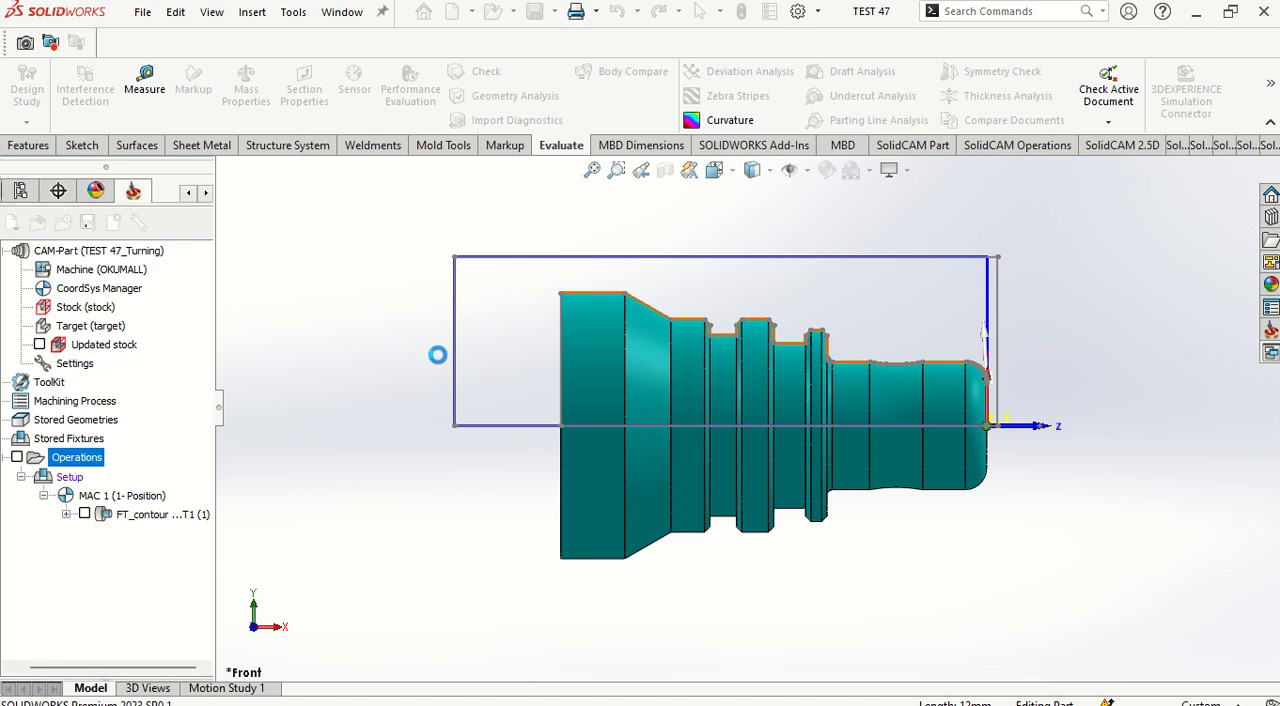
Step: Assign the existing DNMG 150408 tool 1 to the TR_contour1 operation and set its safety distance to 3
left_click(180, 130)
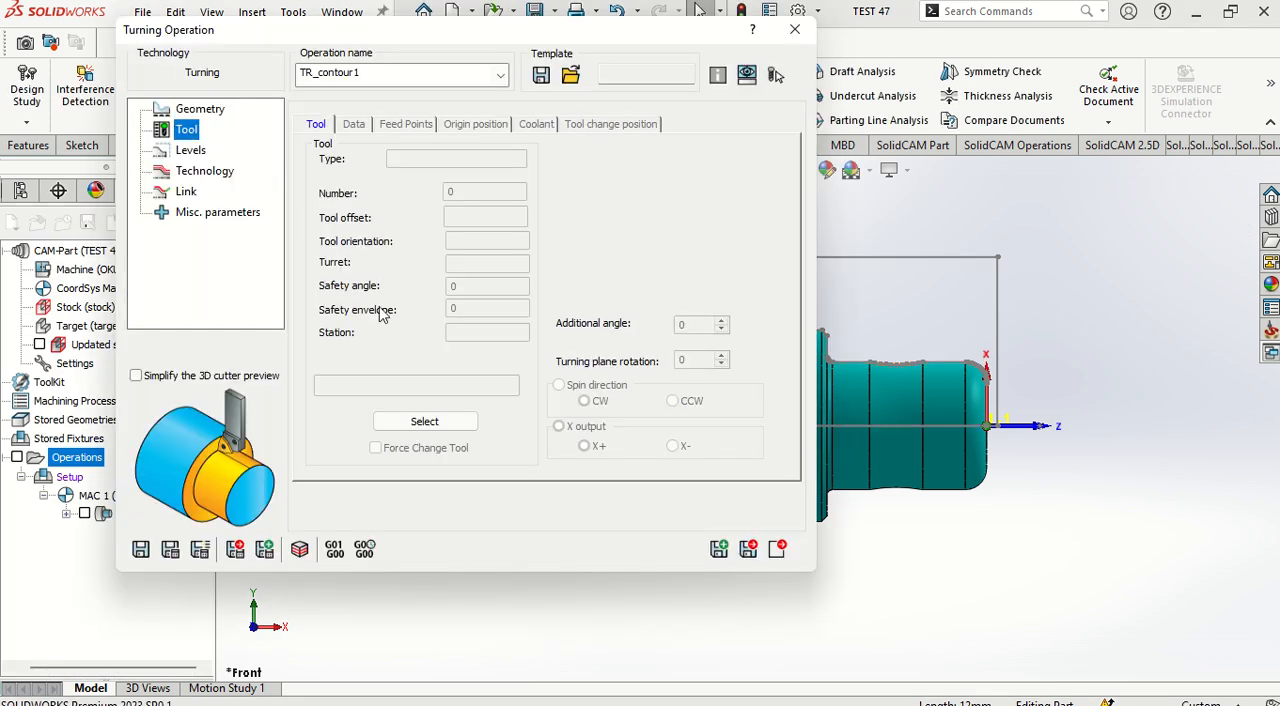
left_click(430, 423)
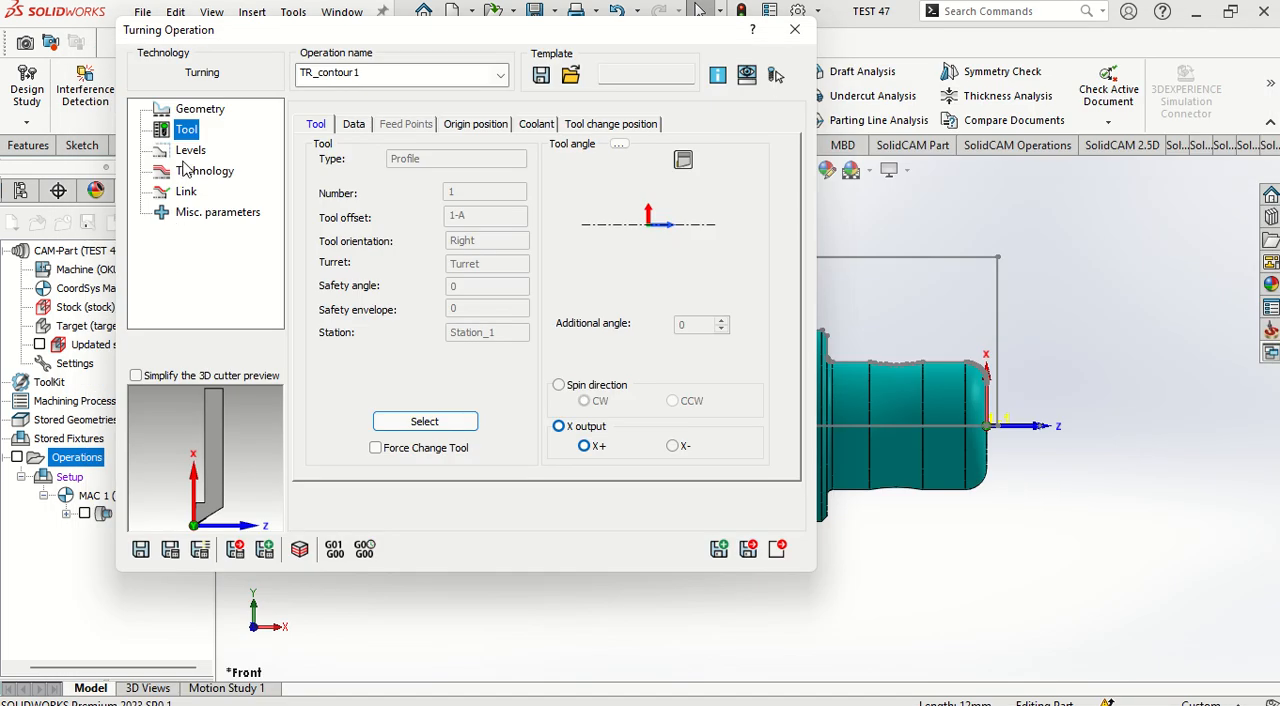
left_click(188, 152)
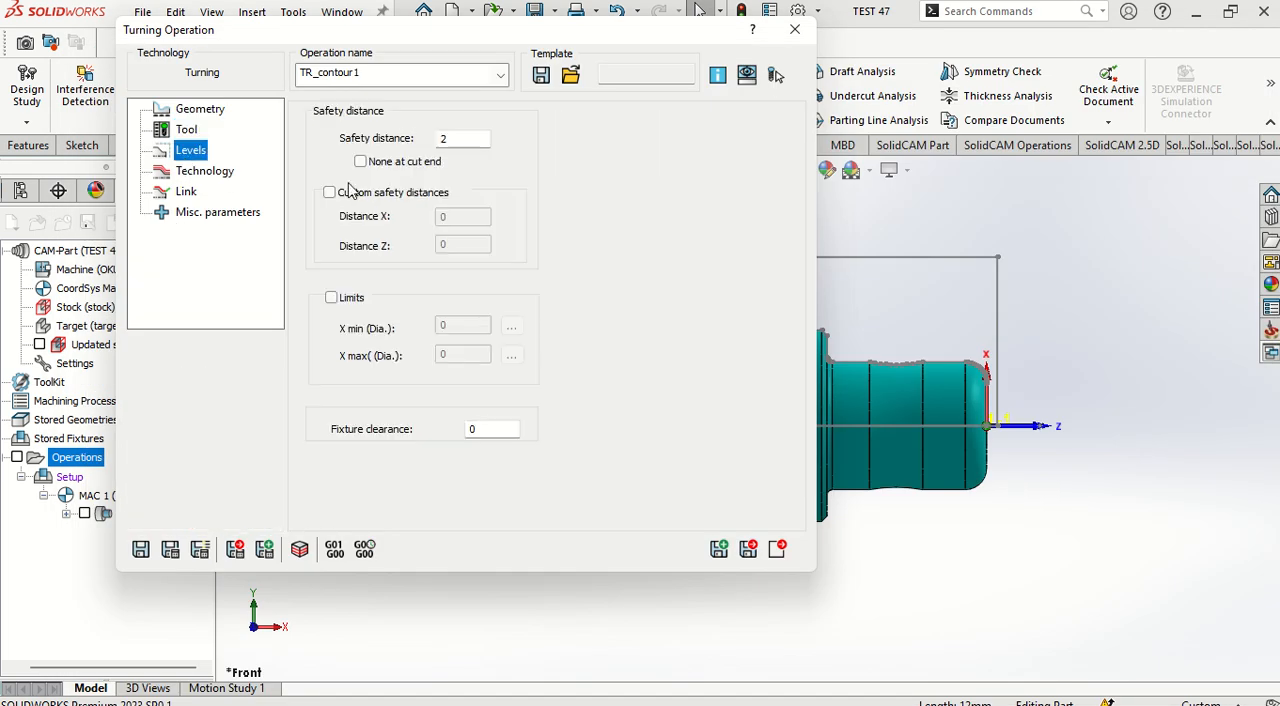
left_click_drag(454, 140, 428, 140)
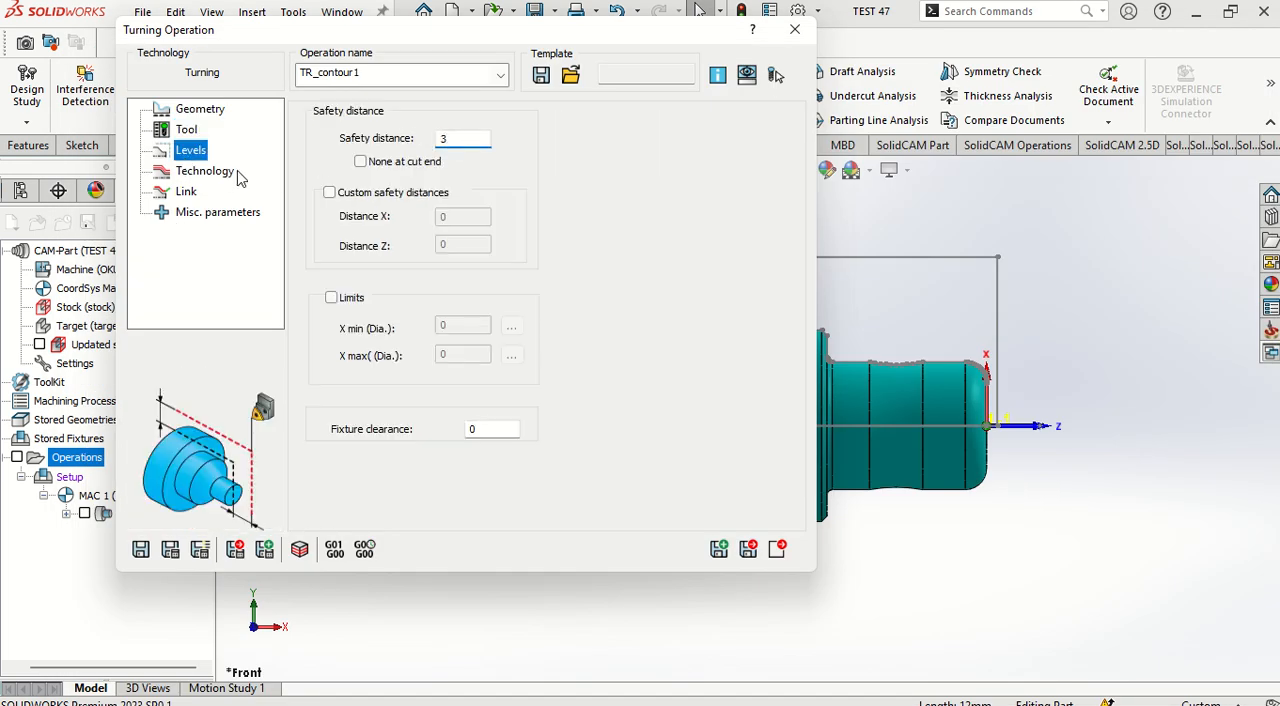
left_click(236, 174)
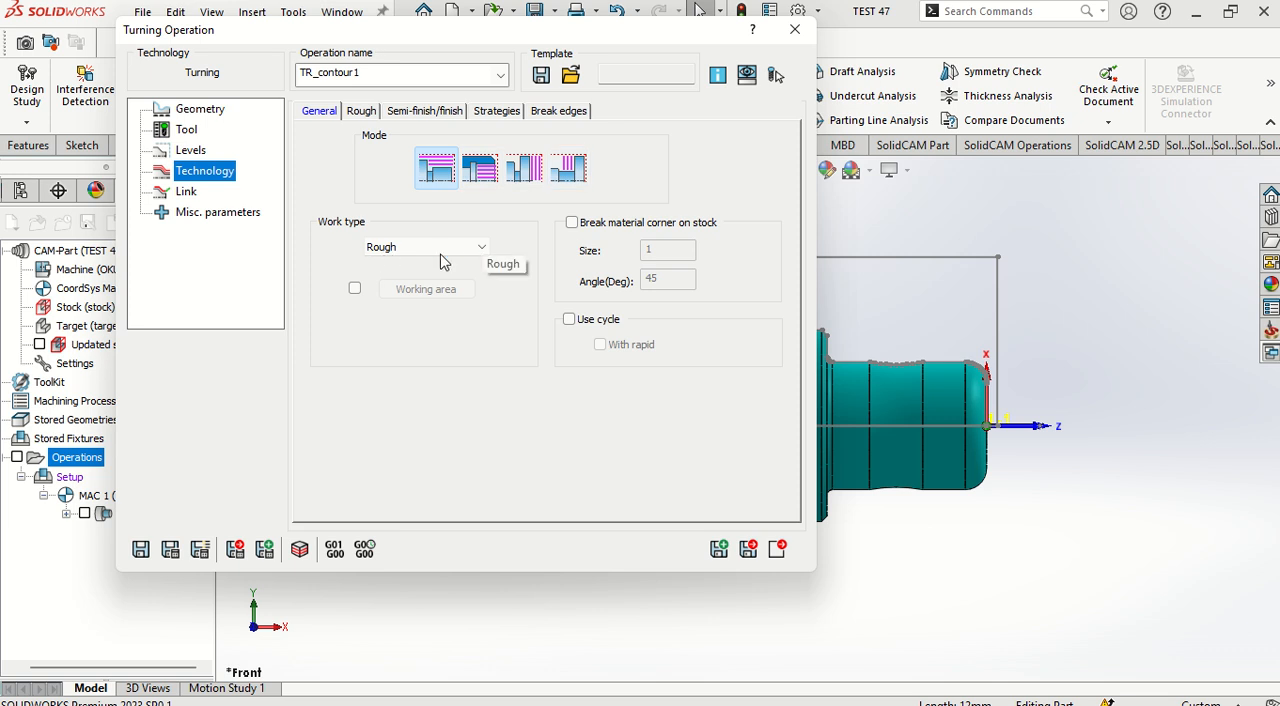
Step: Set the TR_contour1 rough offset distances X and Z to 0.1, save and calculate the operation, and exit
left_click(365, 112)
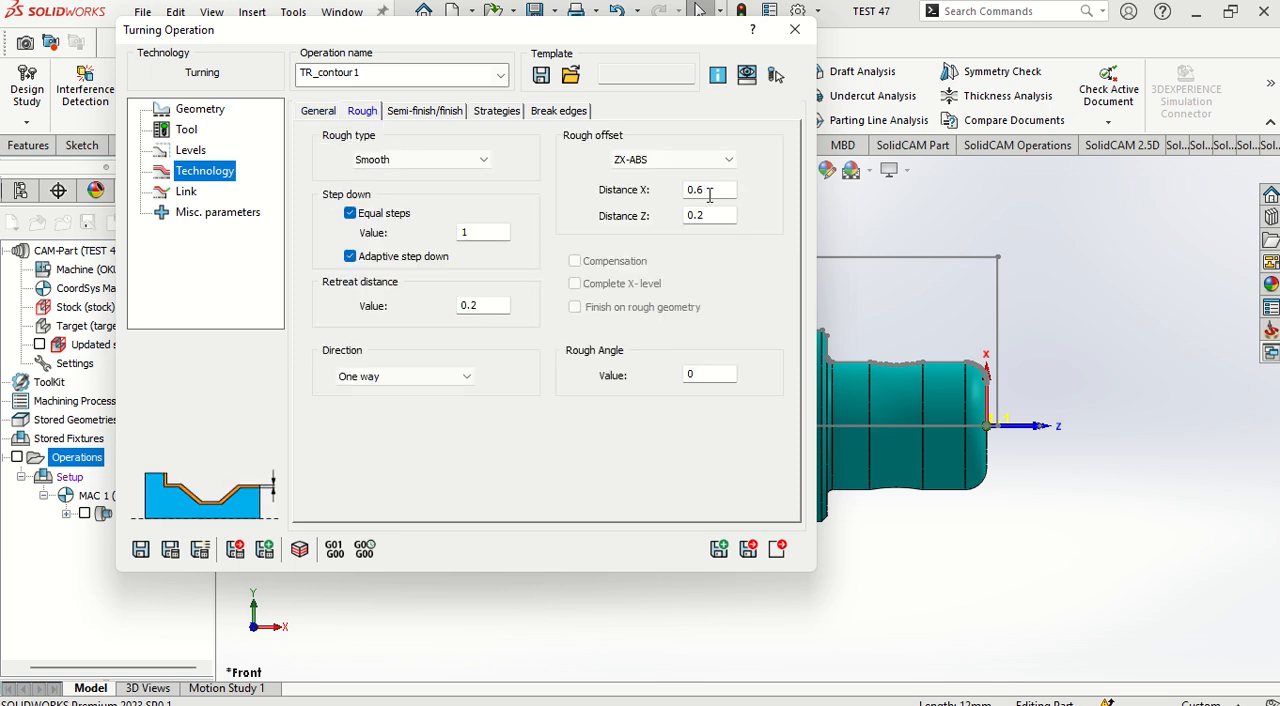
left_click_drag(709, 196, 617, 240)
type(".1.")
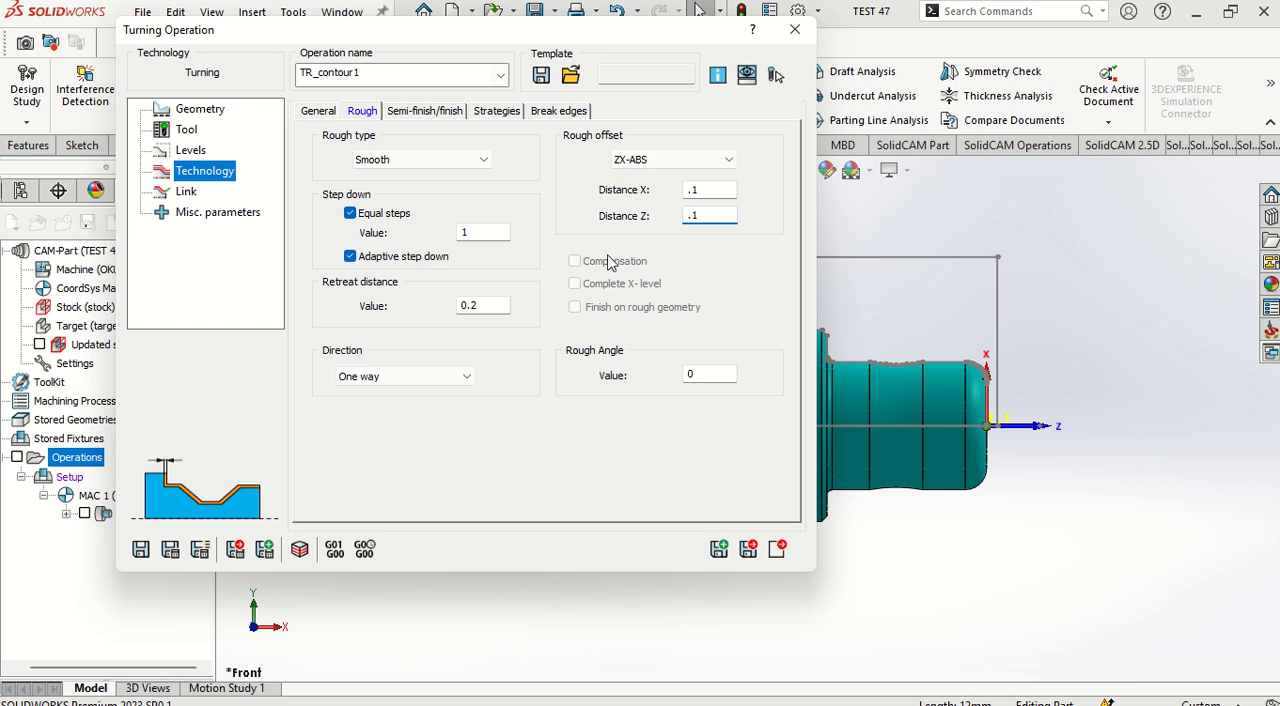
type("1")
left_click(199, 550)
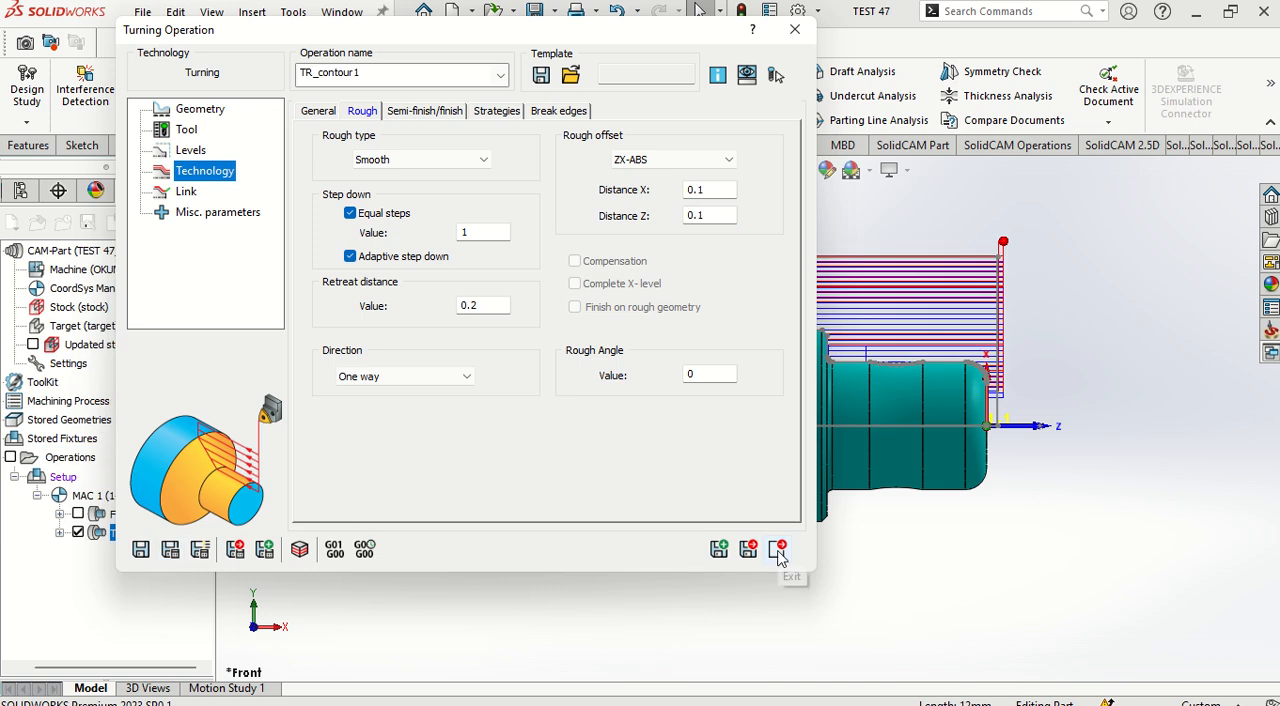
left_click(779, 551)
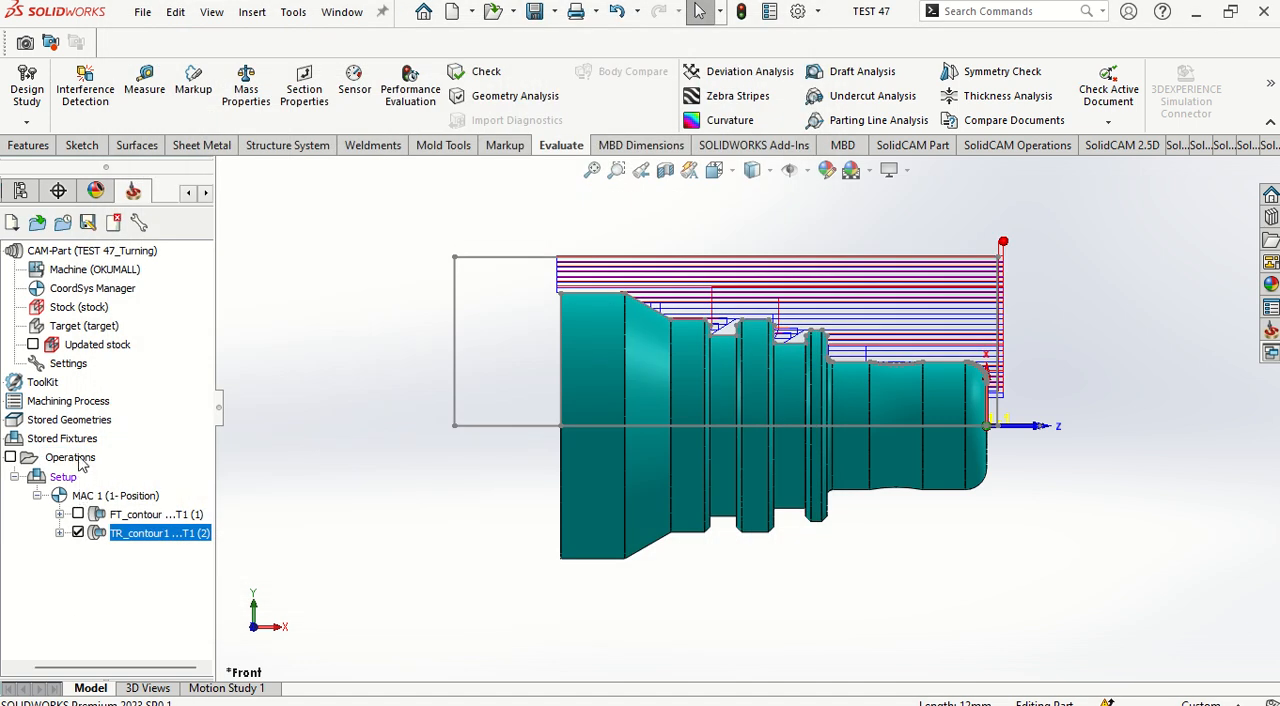
Step: Hide the TR_contour1 toolpath and add a Grooving operation with a new wireframe geometry
right_click(80, 460)
left_click(481, 549)
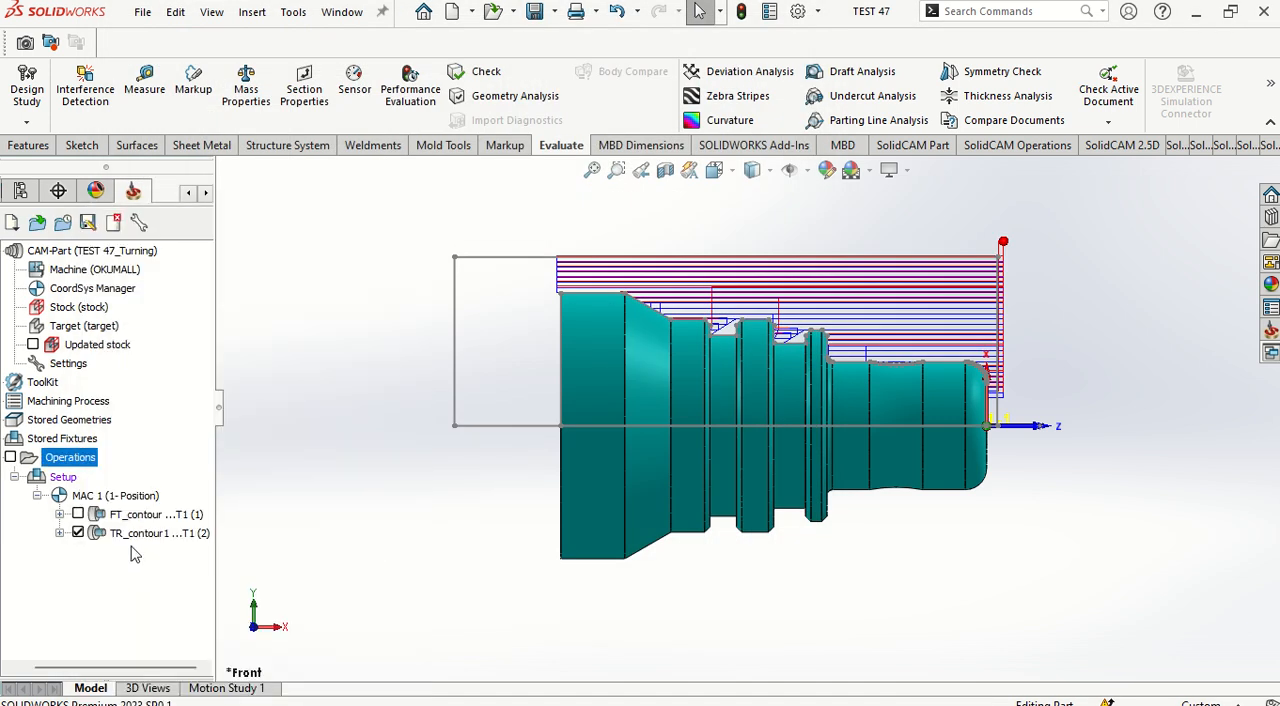
left_click(78, 534)
right_click(74, 460)
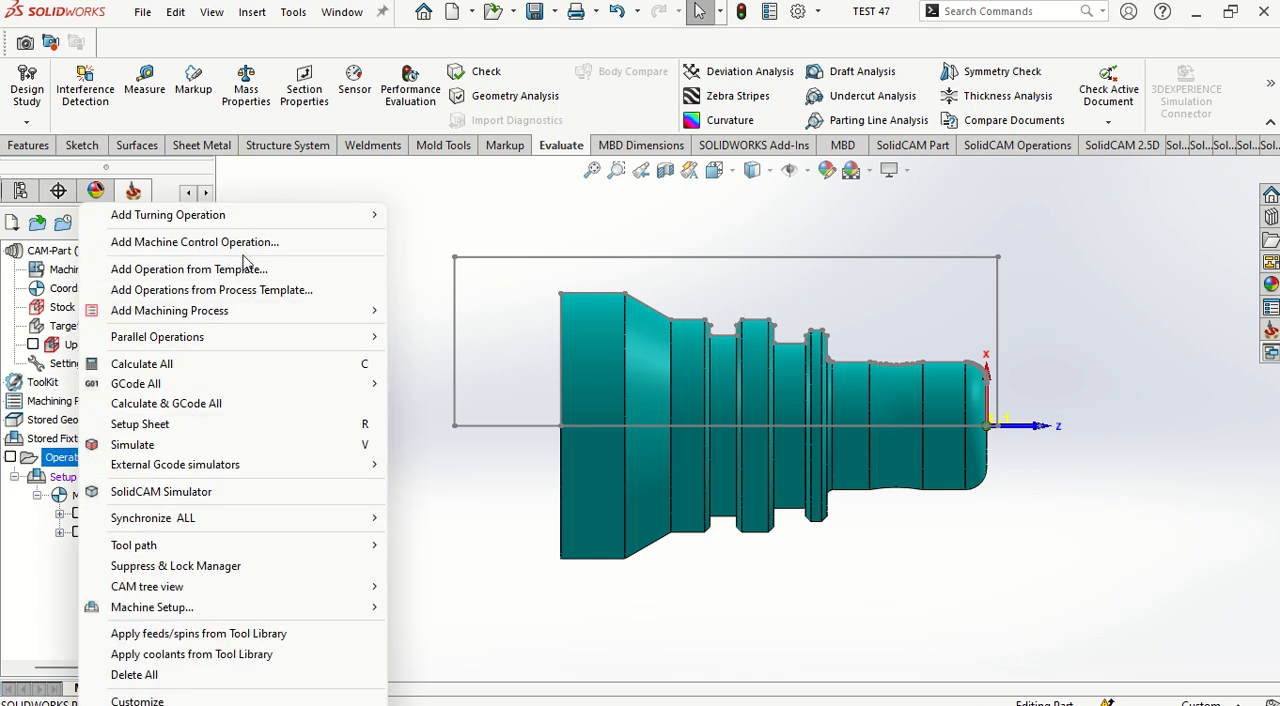
mouse_move(282, 219)
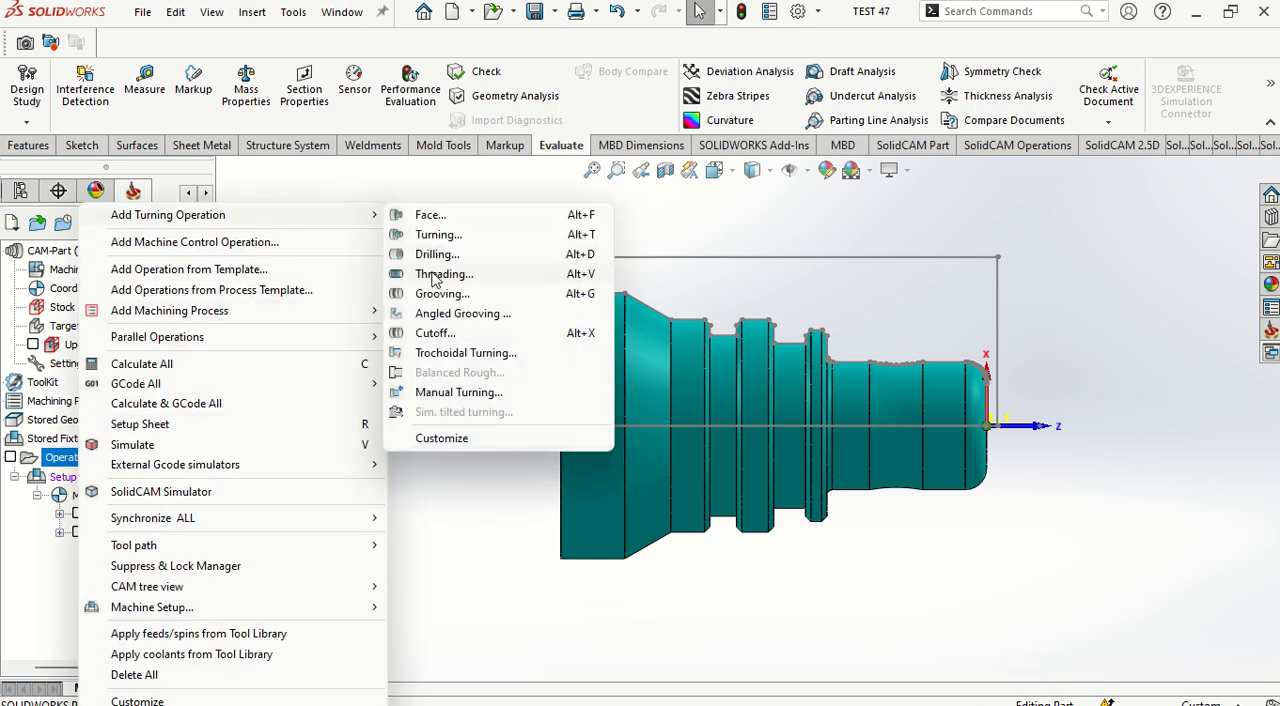
left_click(455, 296)
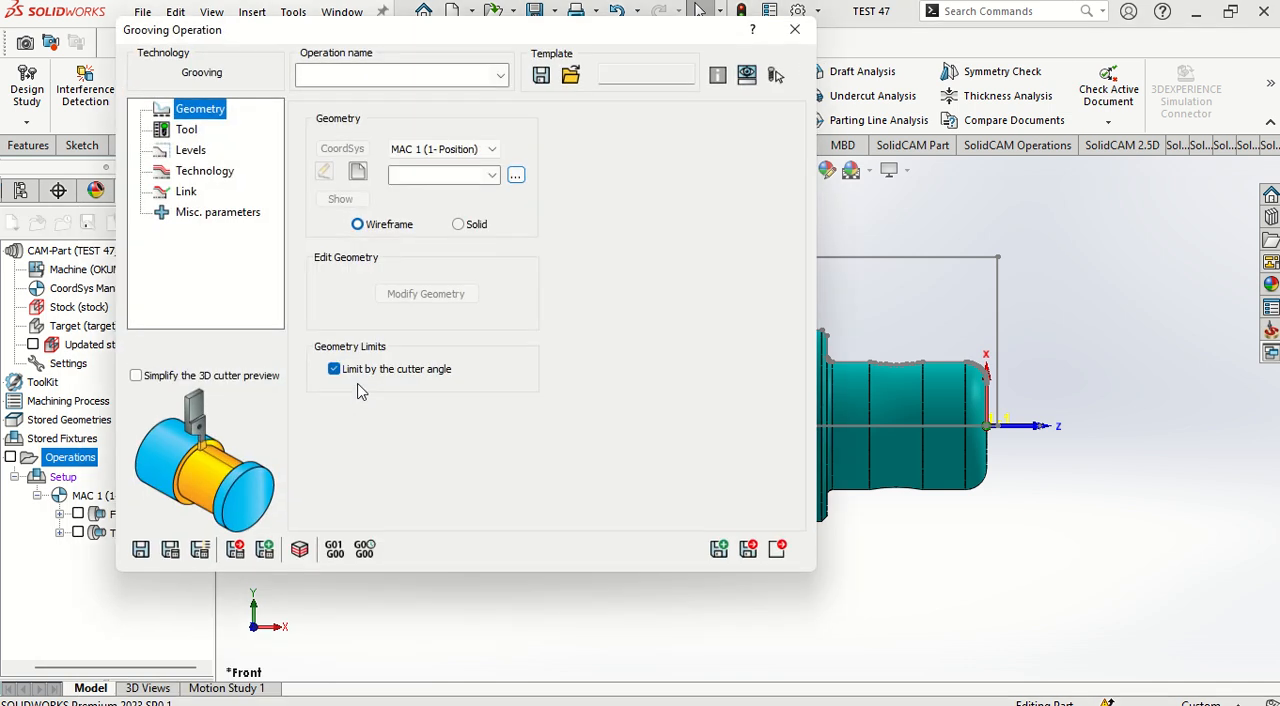
left_click(360, 180)
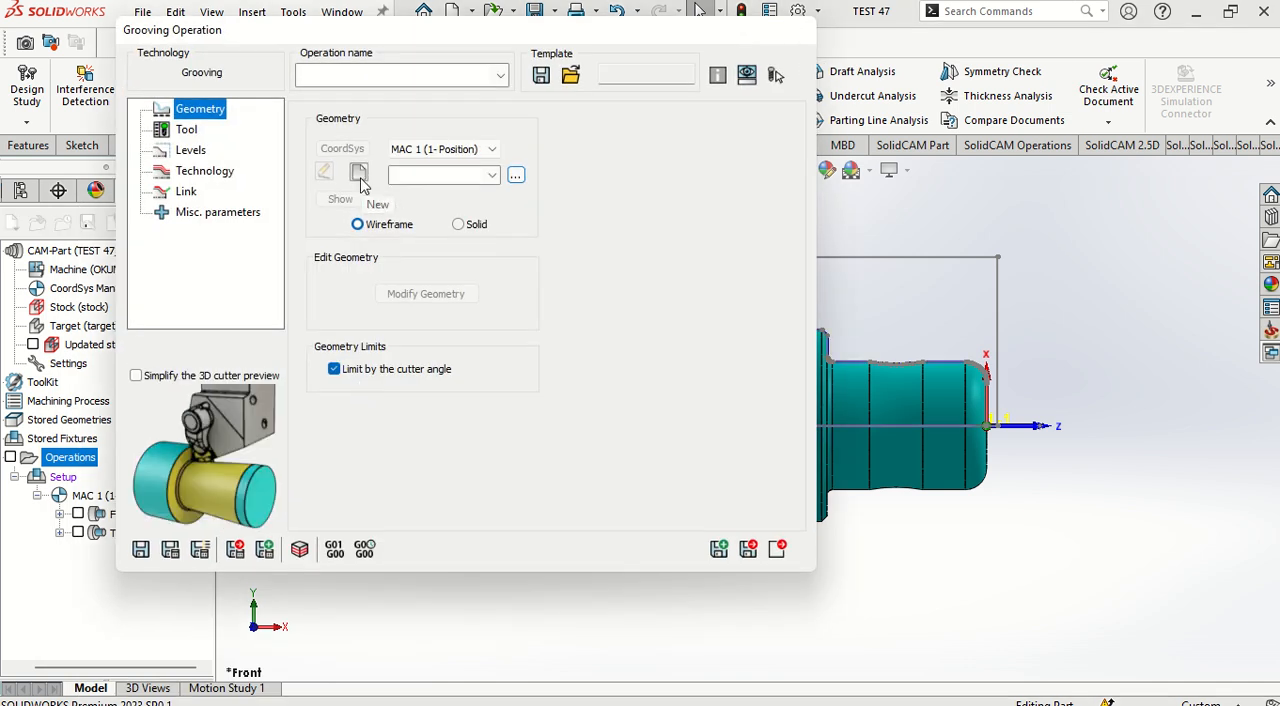
Step: Define the first contour2 chain around the groove nearer the front end, from its front chamfer to its rear wall
scroll(740, 345, "down", 5)
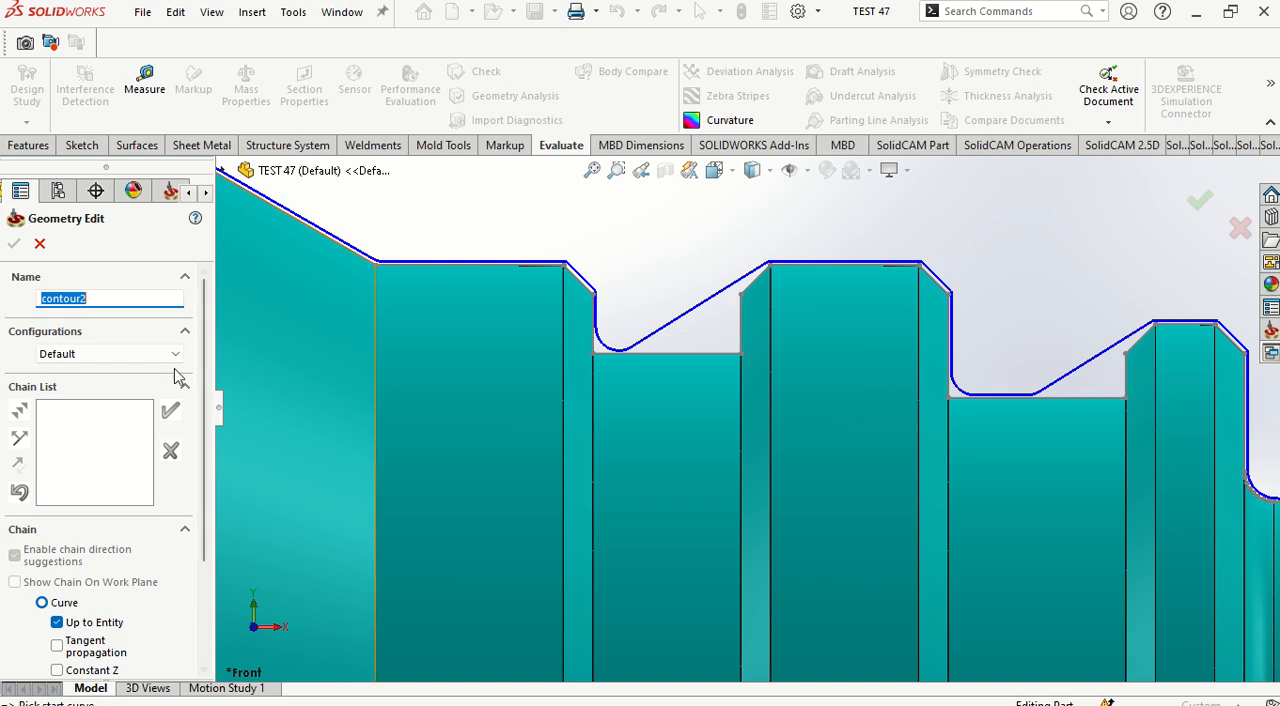
left_click(1142, 340)
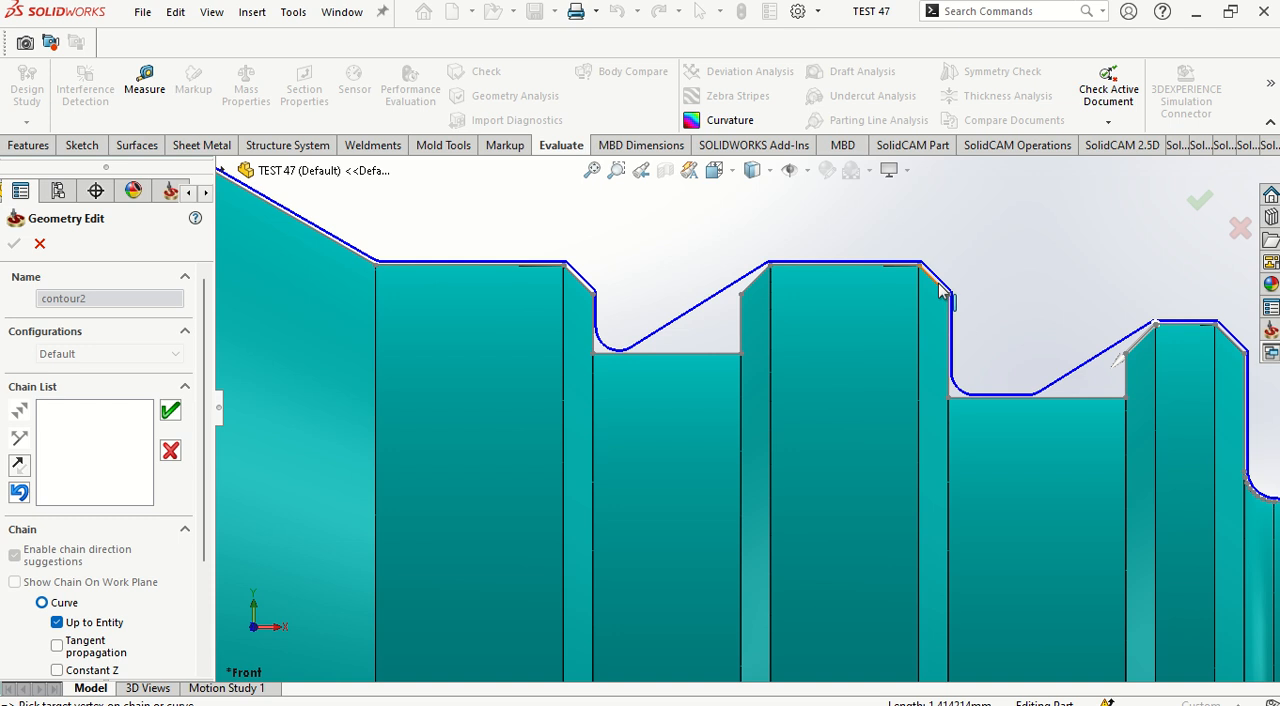
left_click(942, 453)
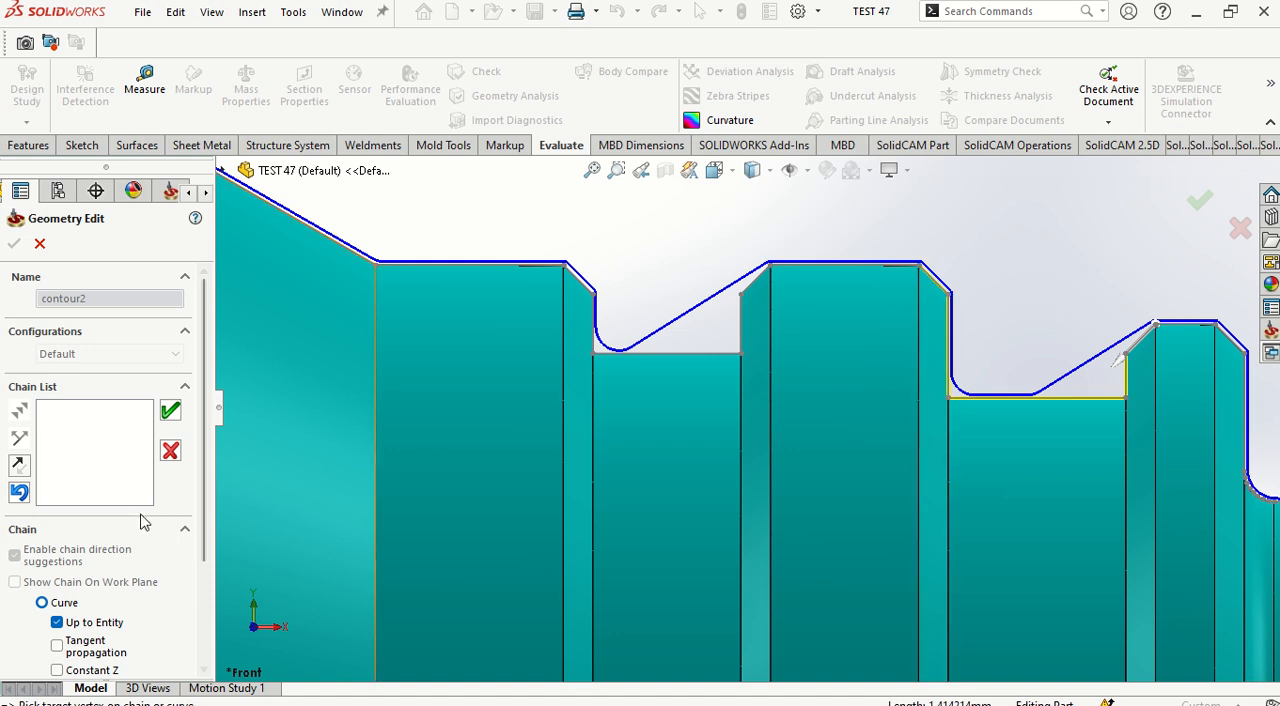
left_click(170, 410)
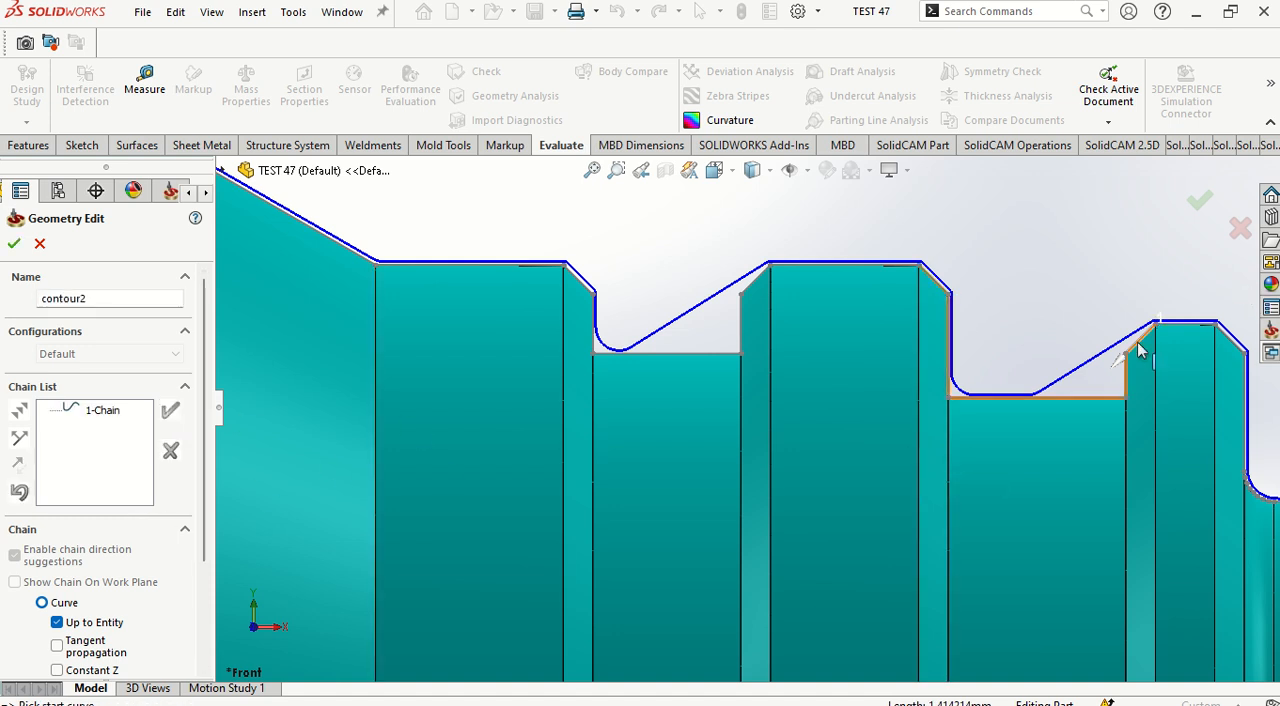
Step: Add a second chain around the rear groove, reversed to run from its front chamfer to its rear wall, and accept contour2
left_click(751, 284)
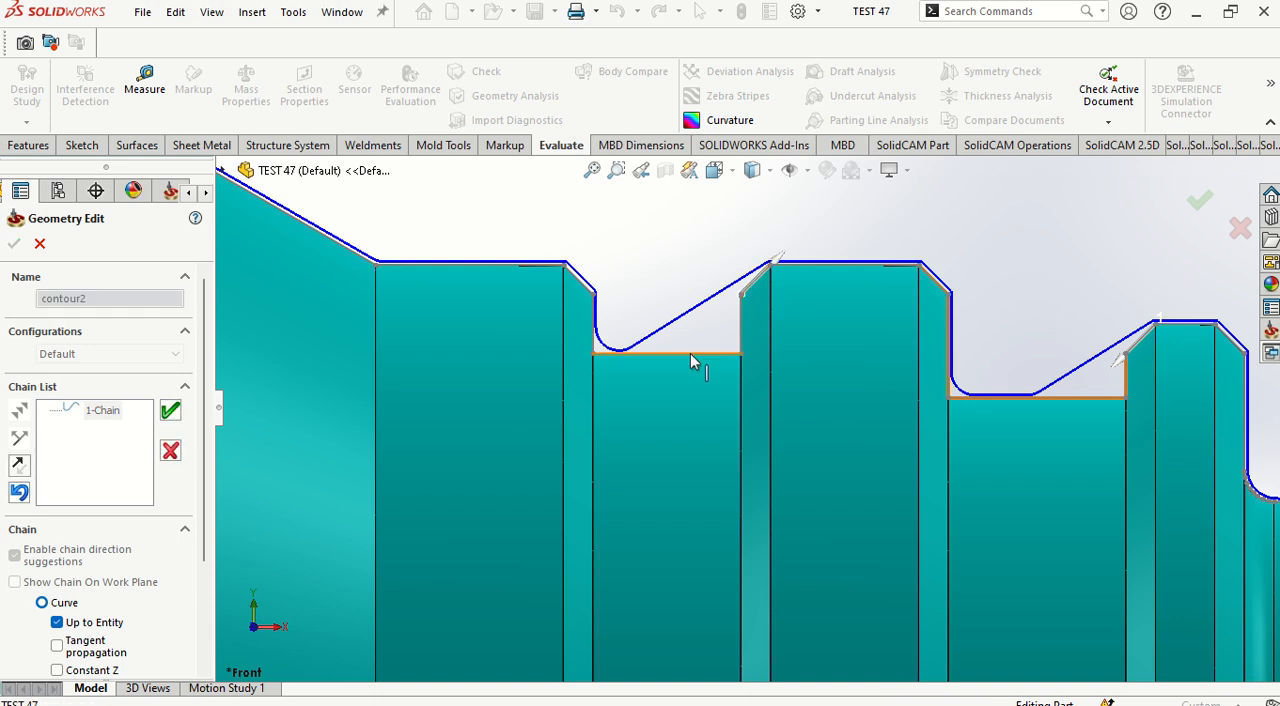
left_click(18, 464)
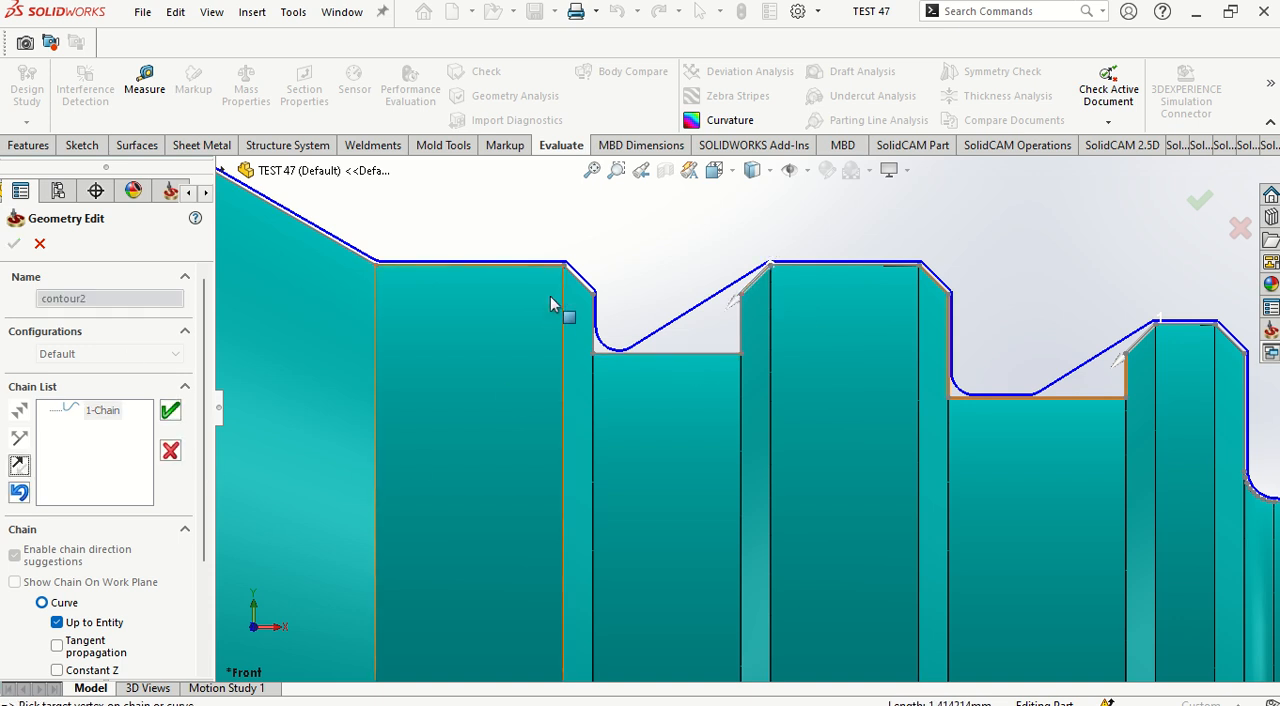
left_click(566, 563)
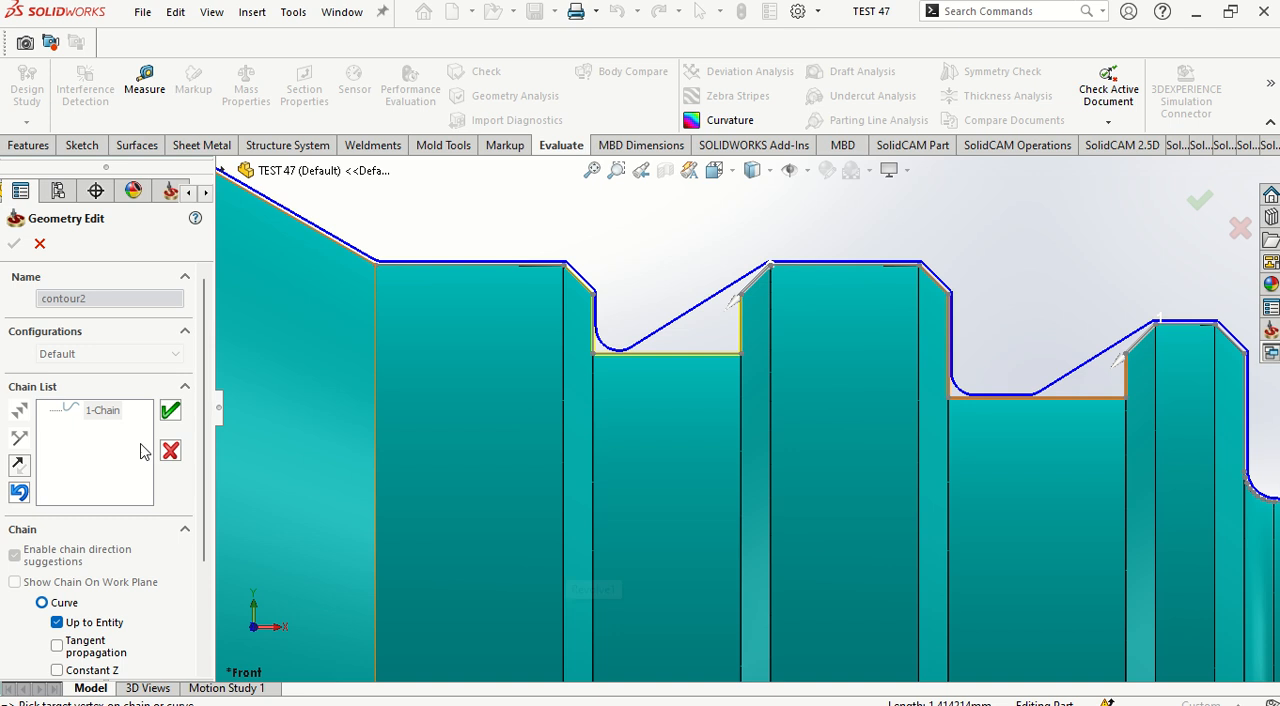
left_click(170, 411)
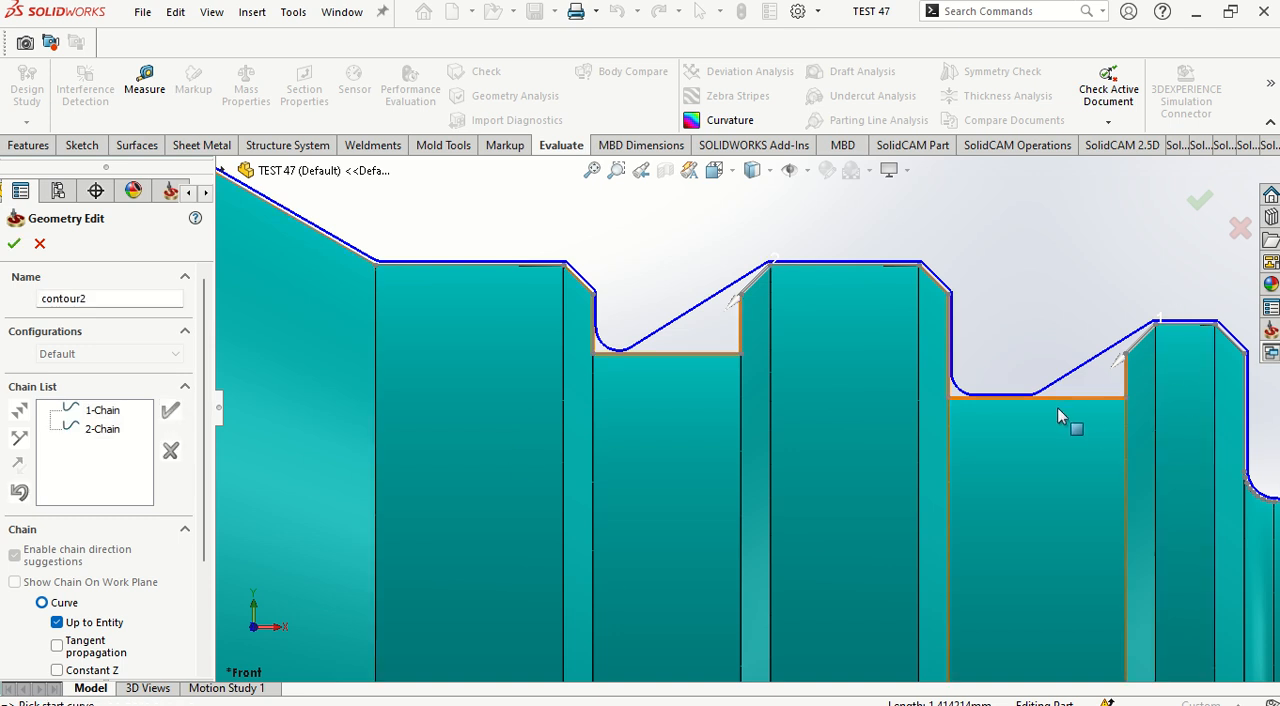
left_click(14, 244)
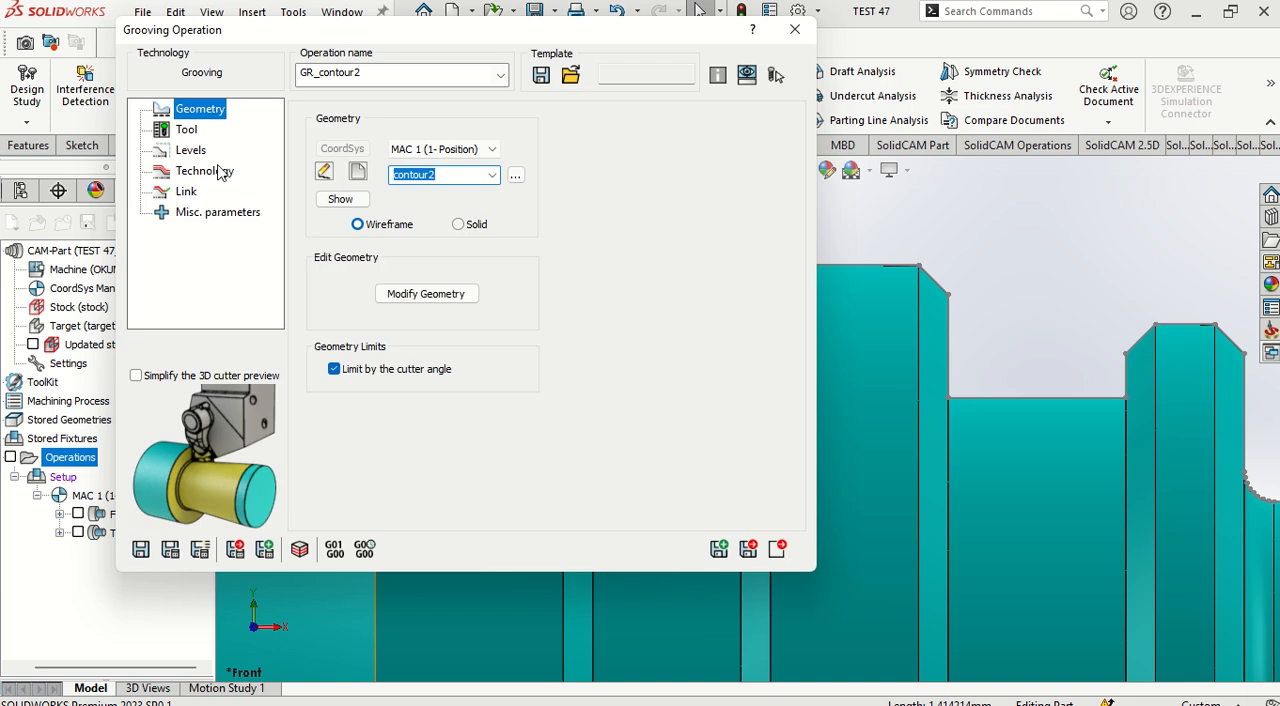
Step: Add a new external grooving tool to the tool table for the GR_contour2 operation
left_click(186, 131)
left_click(424, 421)
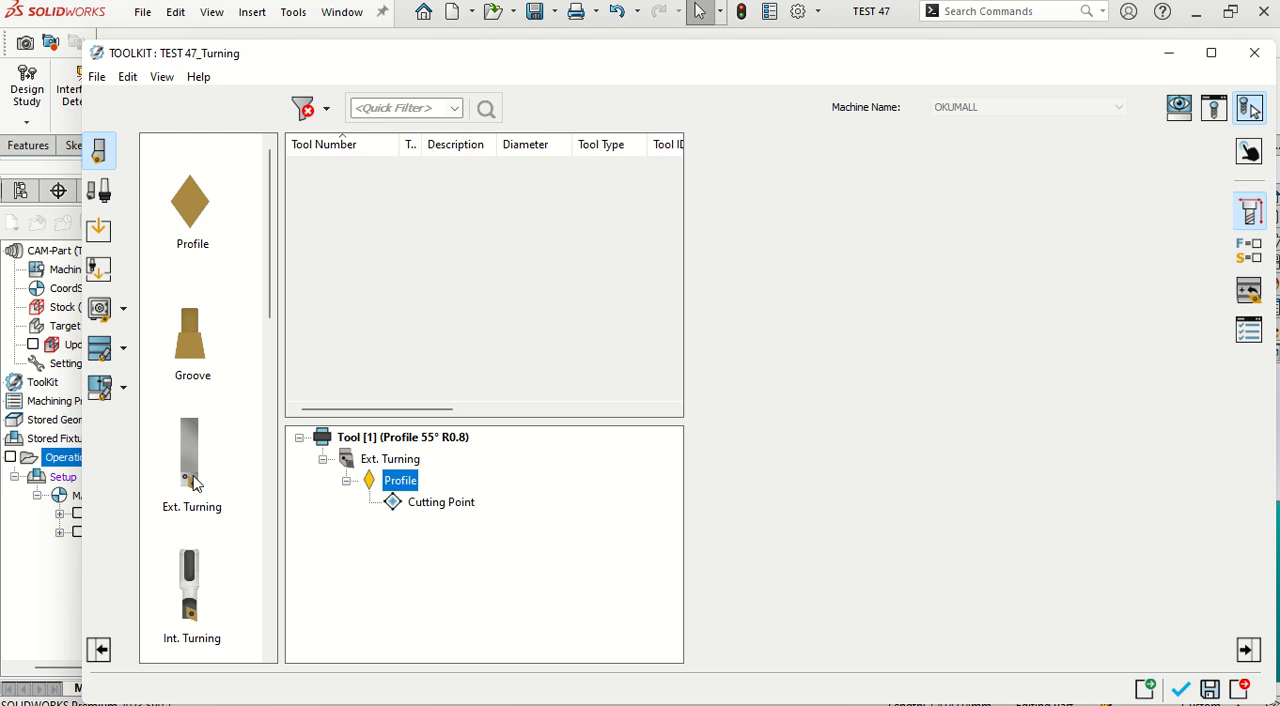
scroll(195, 596, "down", 5)
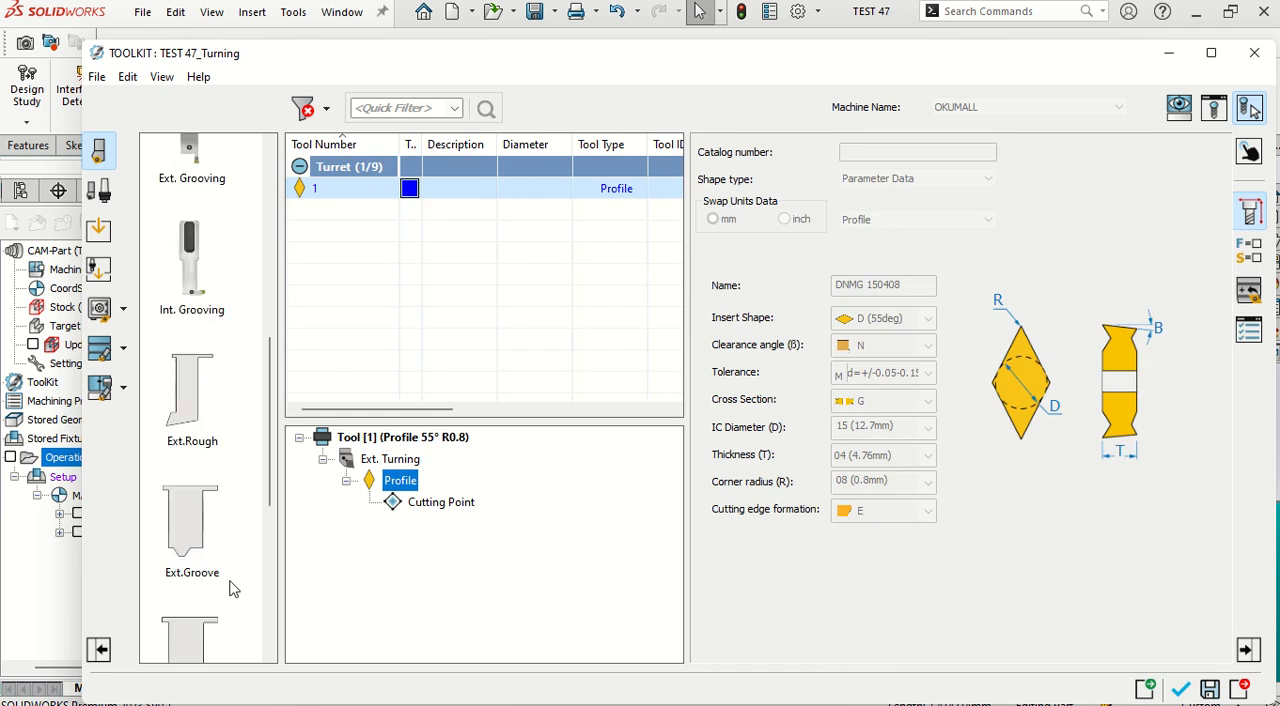
scroll(270, 380, "up", 3)
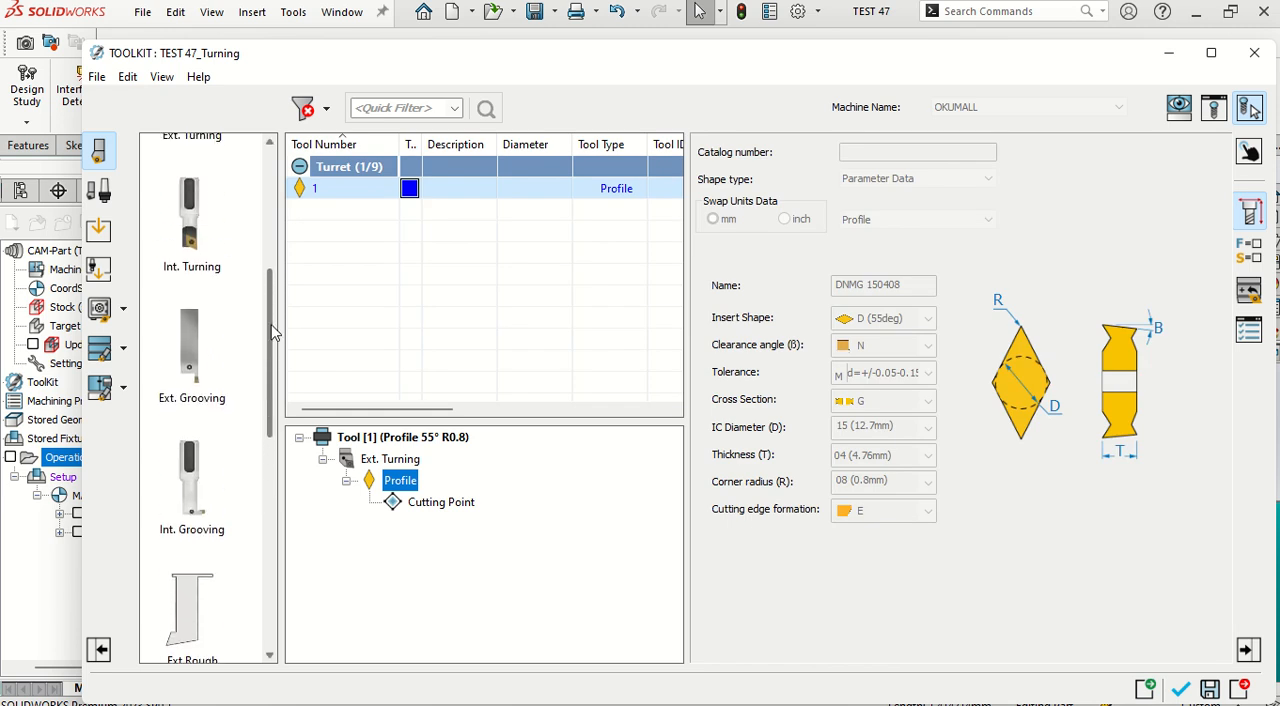
double_click(190, 385)
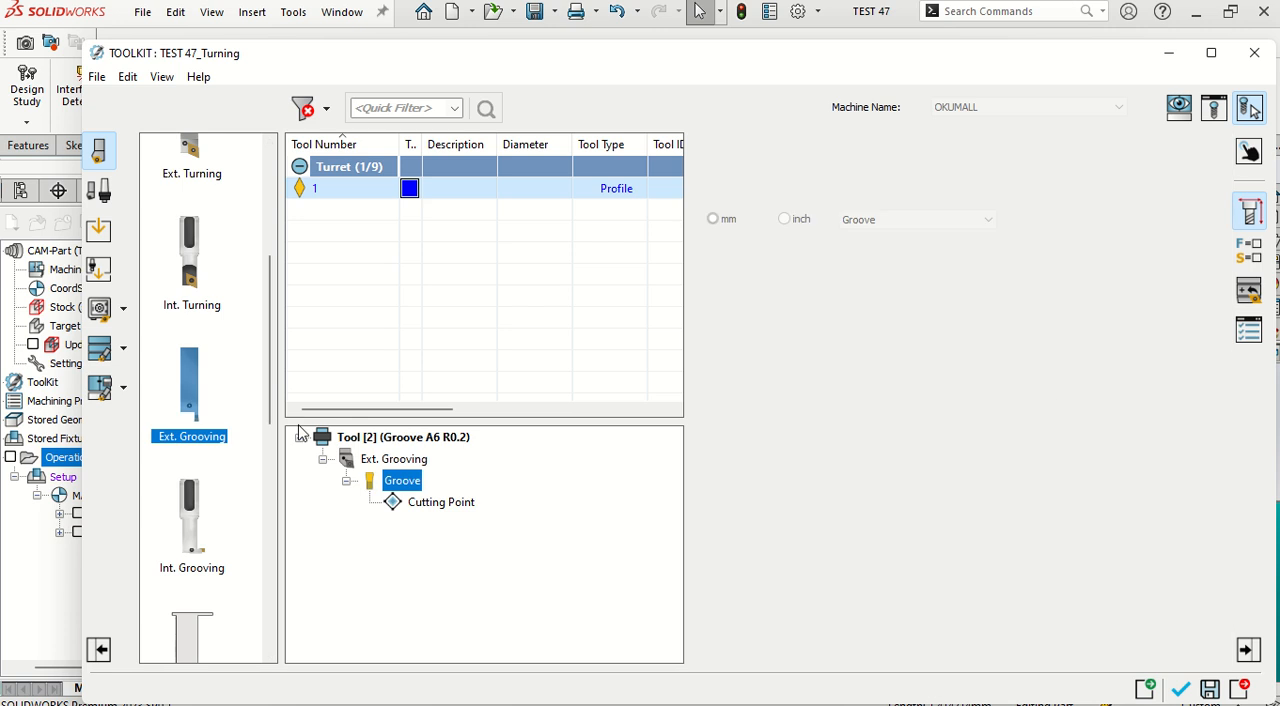
Step: Set the external grooving holder's width A and thickness to 20
left_click(395, 459)
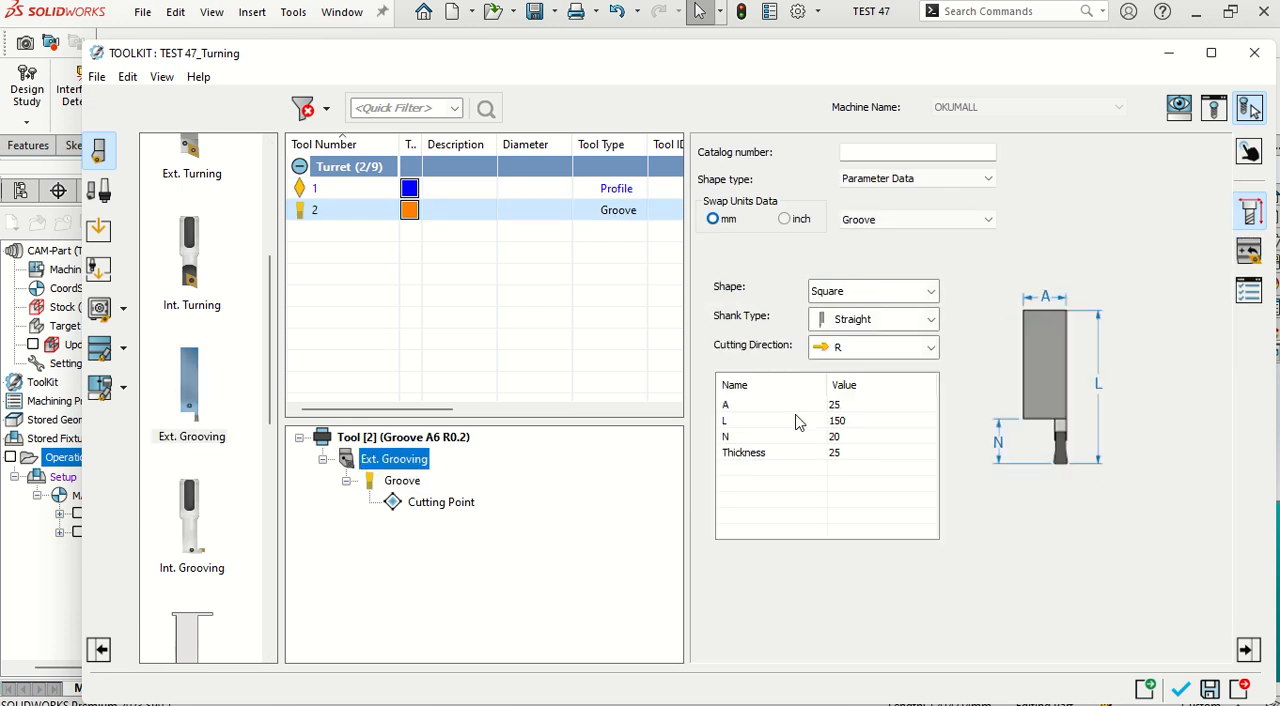
left_click(845, 405)
type("20")
left_click(840, 440)
left_click(840, 455)
left_click(855, 421)
Step: Set the square groove insert's dimensions to A 3, H 20, W 3.1 and corner radius Ra 0.1
left_click(404, 482)
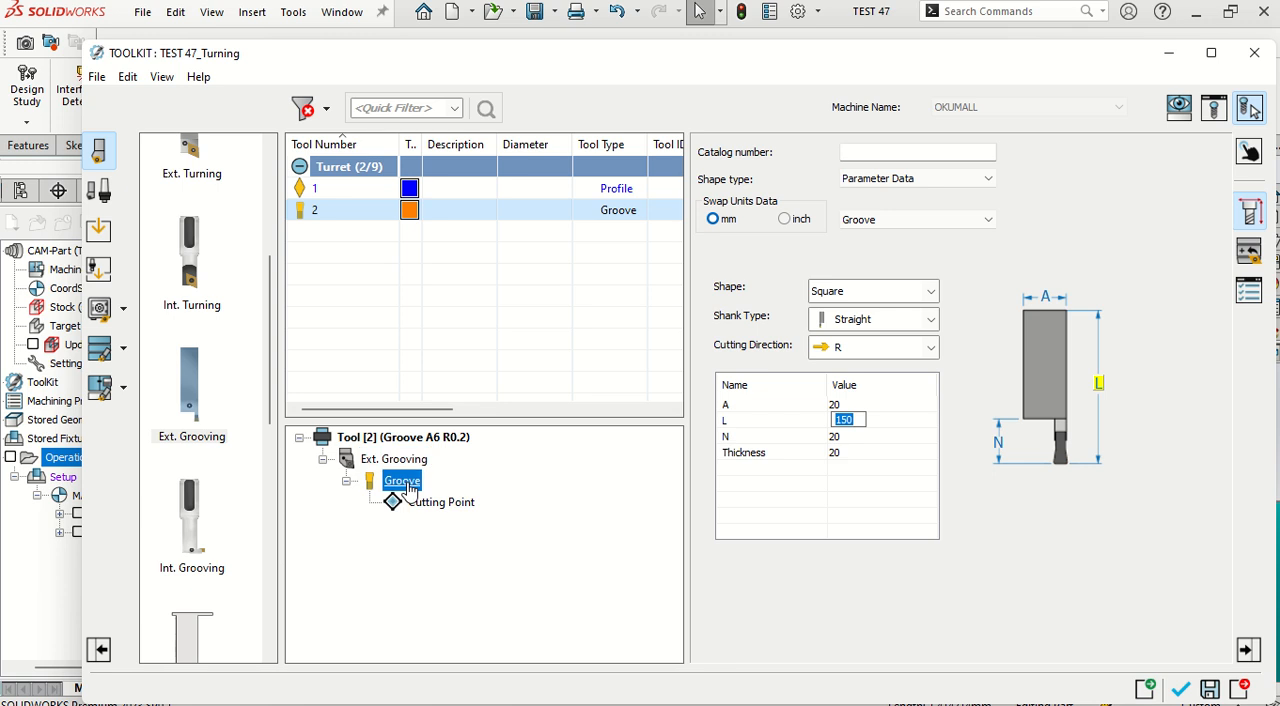
left_click(841, 339)
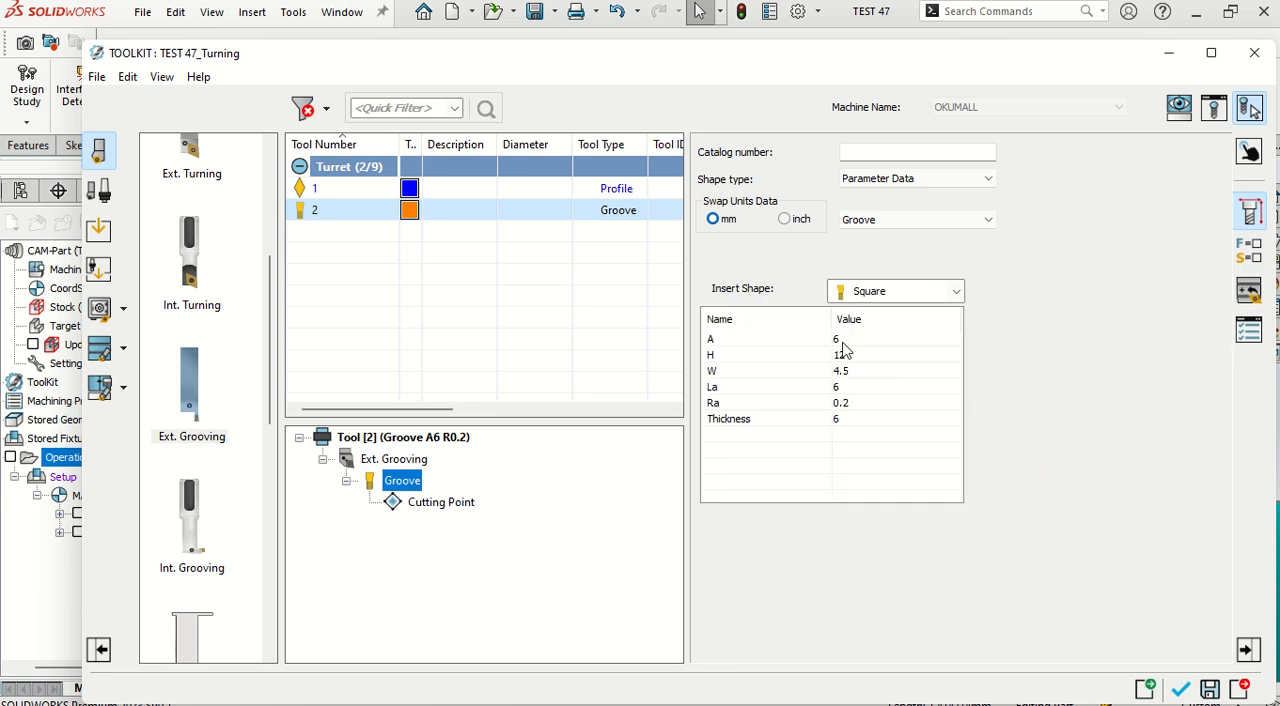
left_click(848, 355)
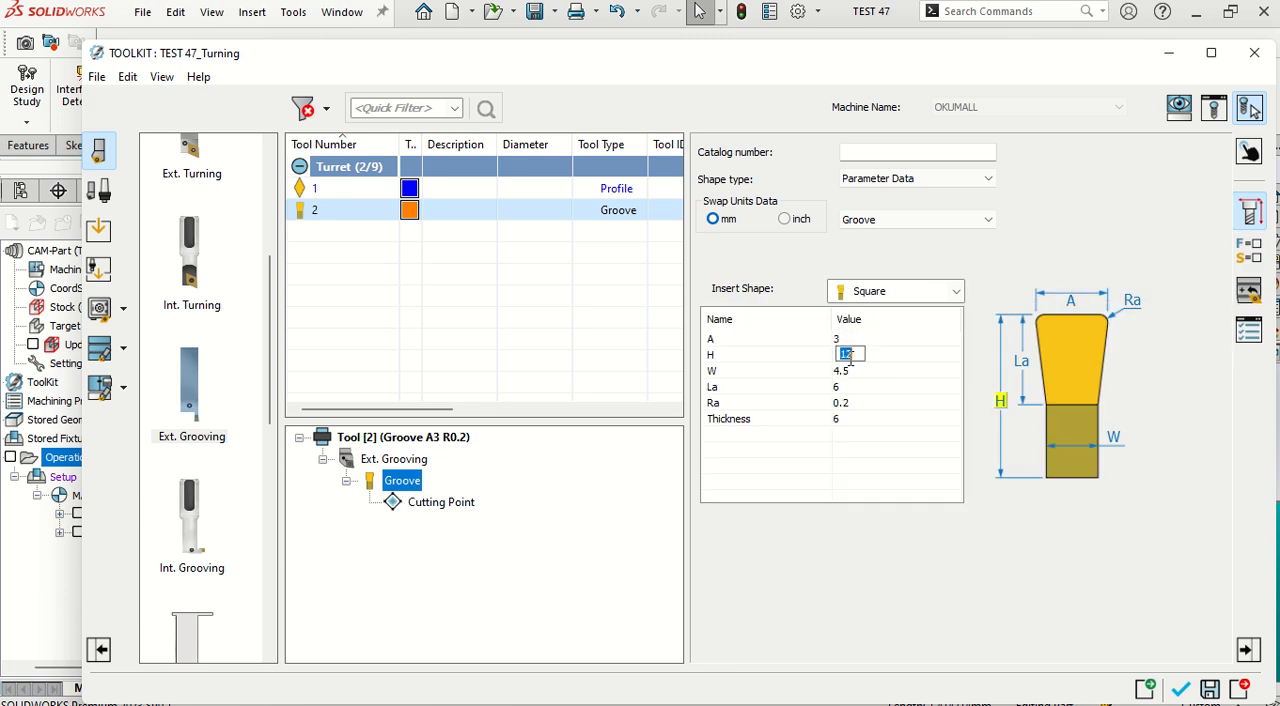
left_click(850, 371)
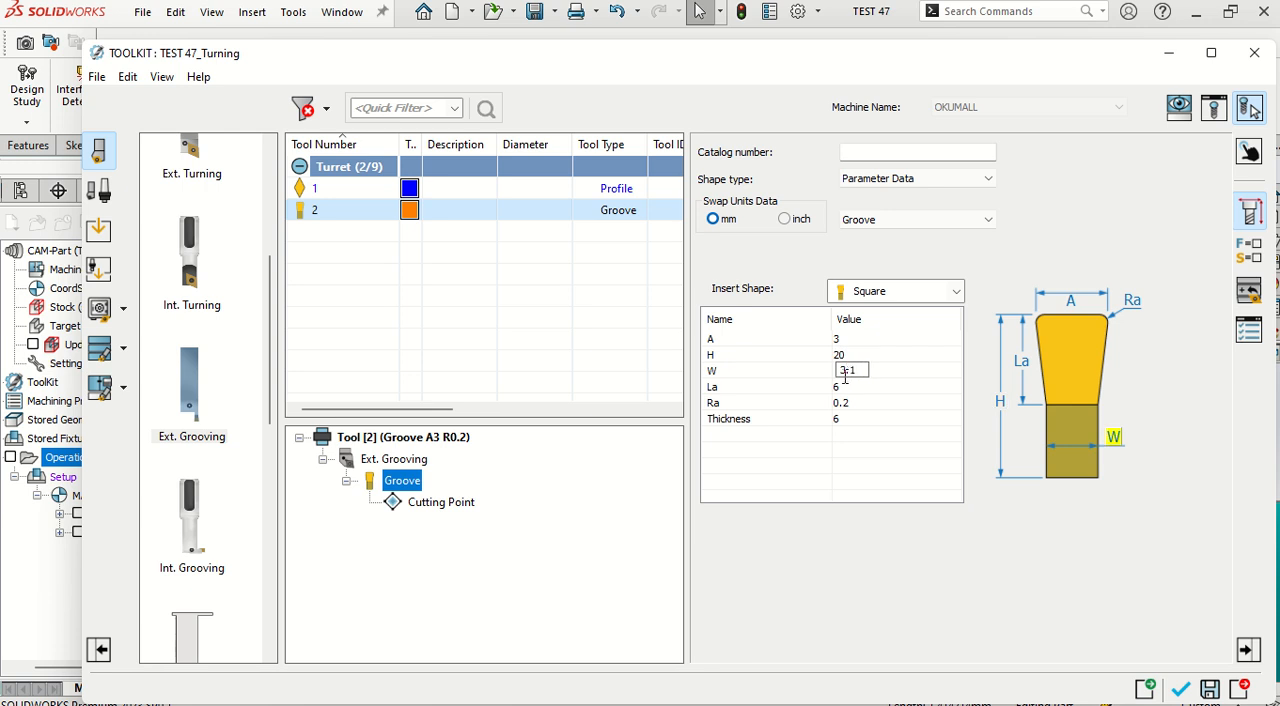
key("Return")
left_click(846, 403)
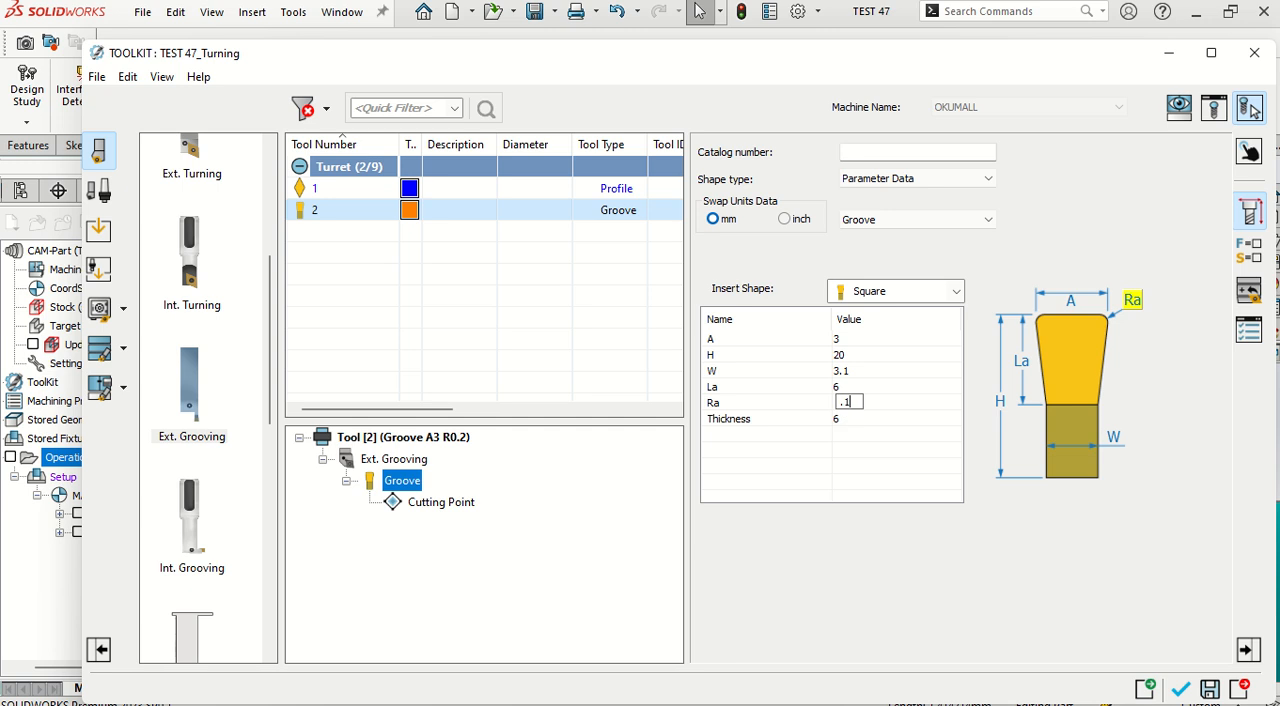
left_click(841, 420)
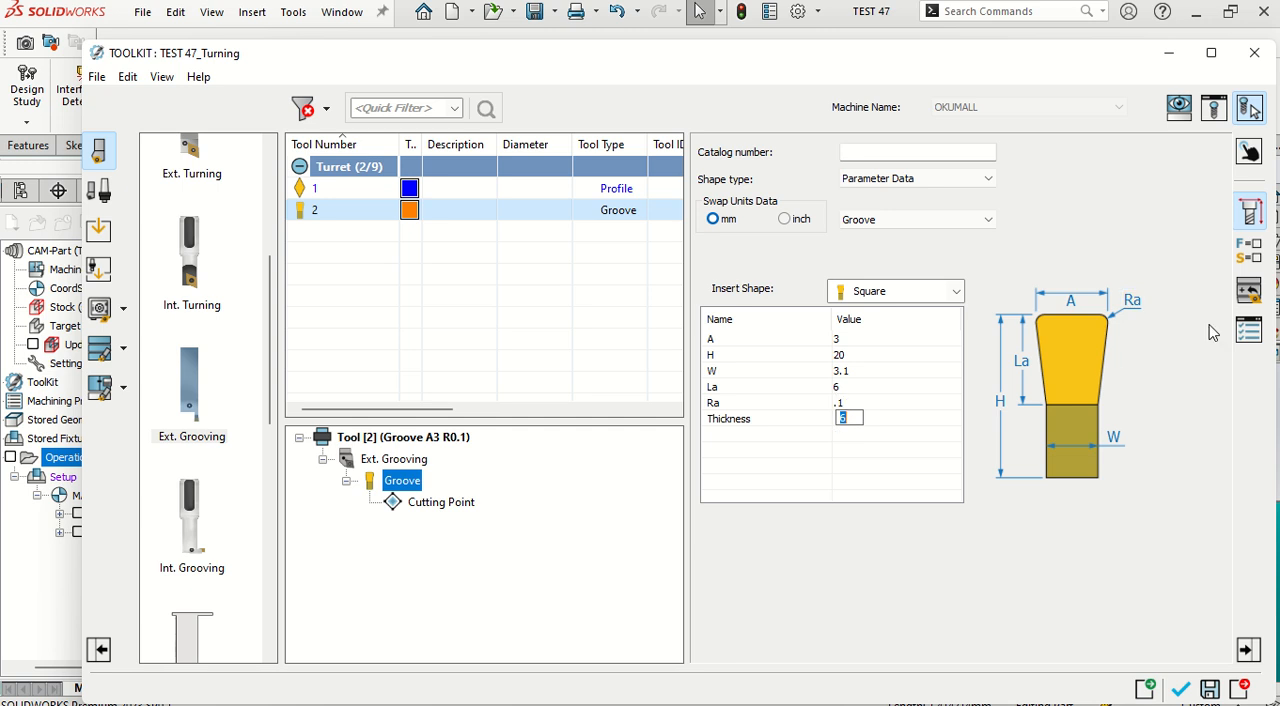
Step: Set the groove tool's mounting rotation Ry on turret Station_2 to 0
left_click(1250, 151)
left_click(862, 405)
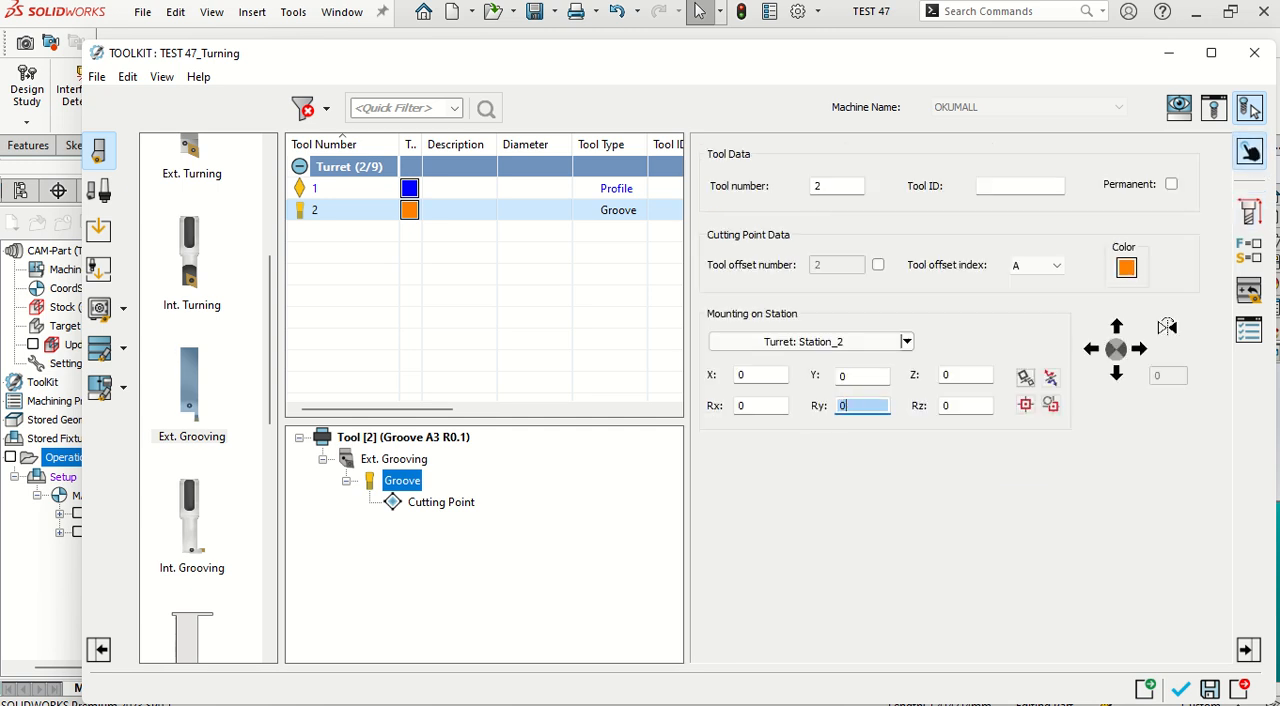
type("0")
Step: Switch the groove tool's feed units to mm/min and set feed normal to 10 and feed finish to 15
left_click(1250, 250)
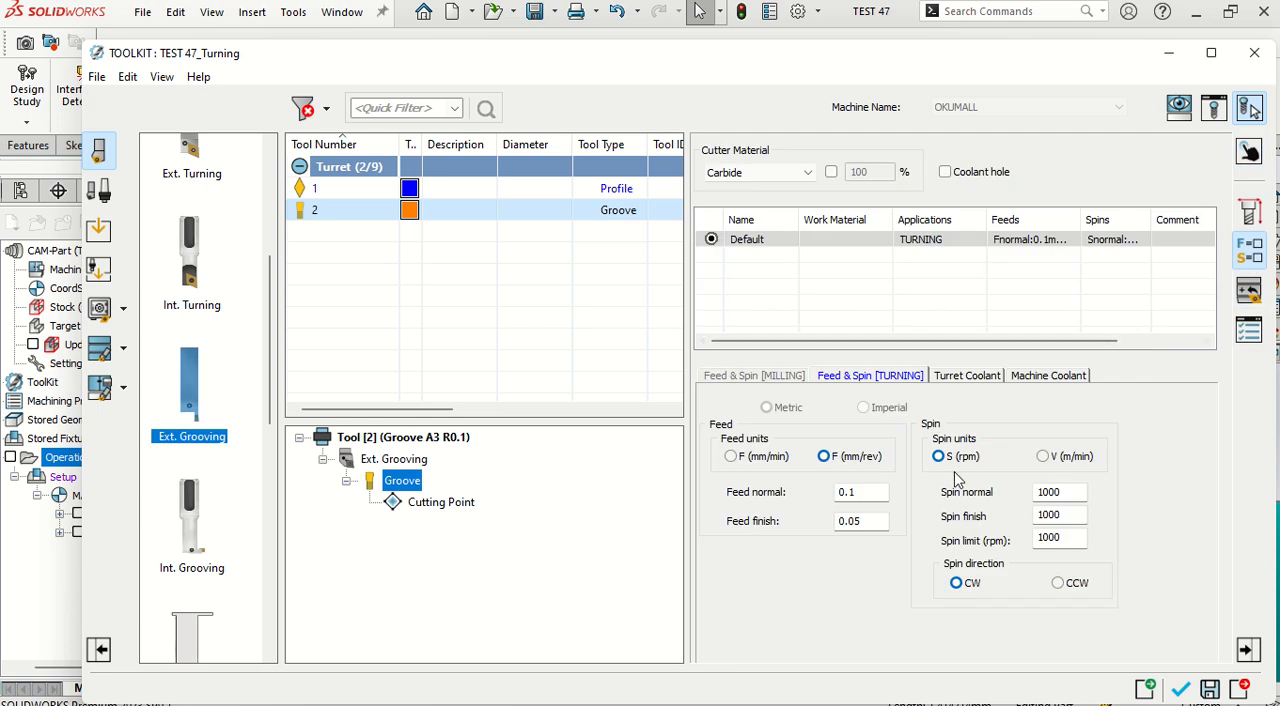
left_click(763, 457)
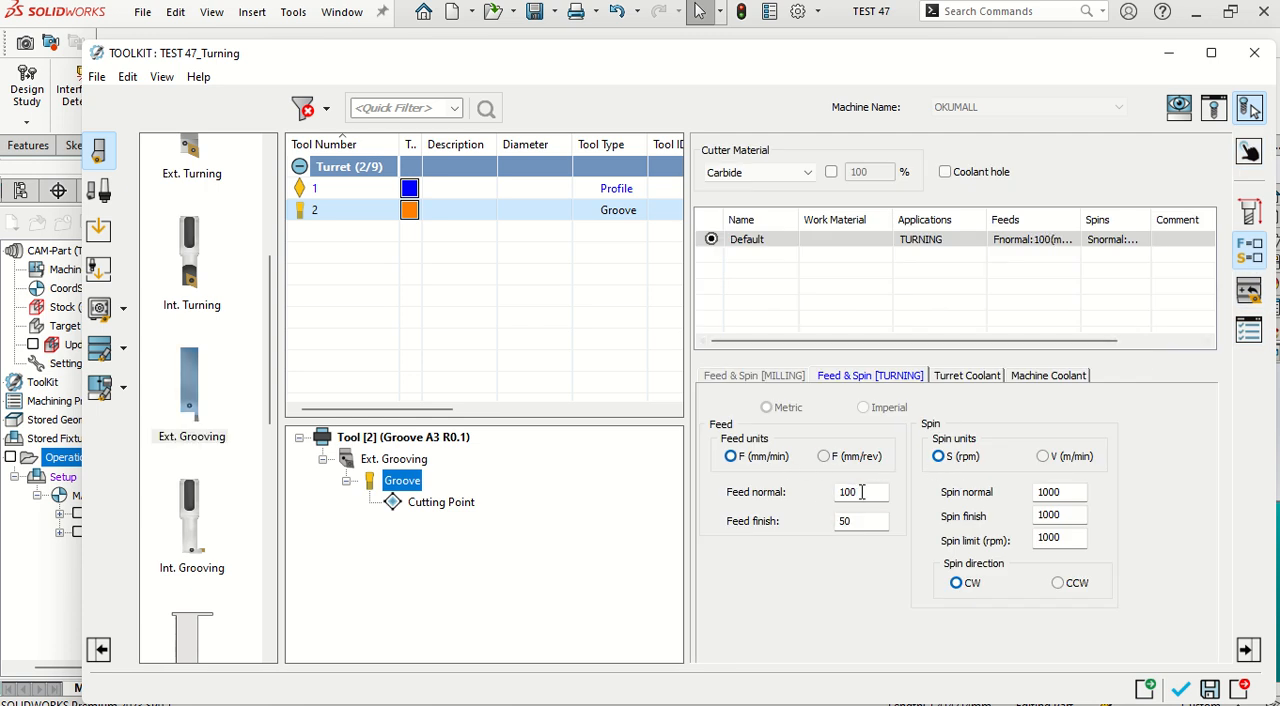
left_click(862, 492)
type("1")
left_click(845, 521)
type("1")
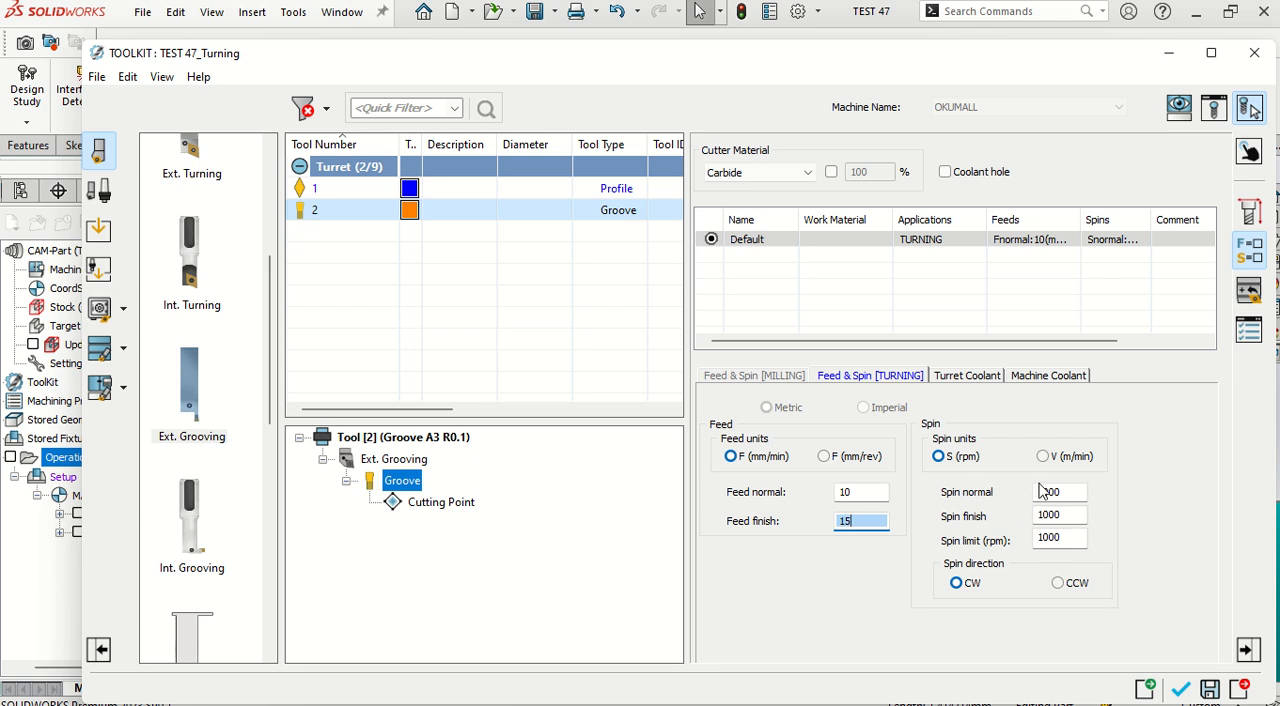
Step: Set the groove tool's spin normal to 600, spin finish and spin limit to 800, and assign the tool to the operation
key("Tab")
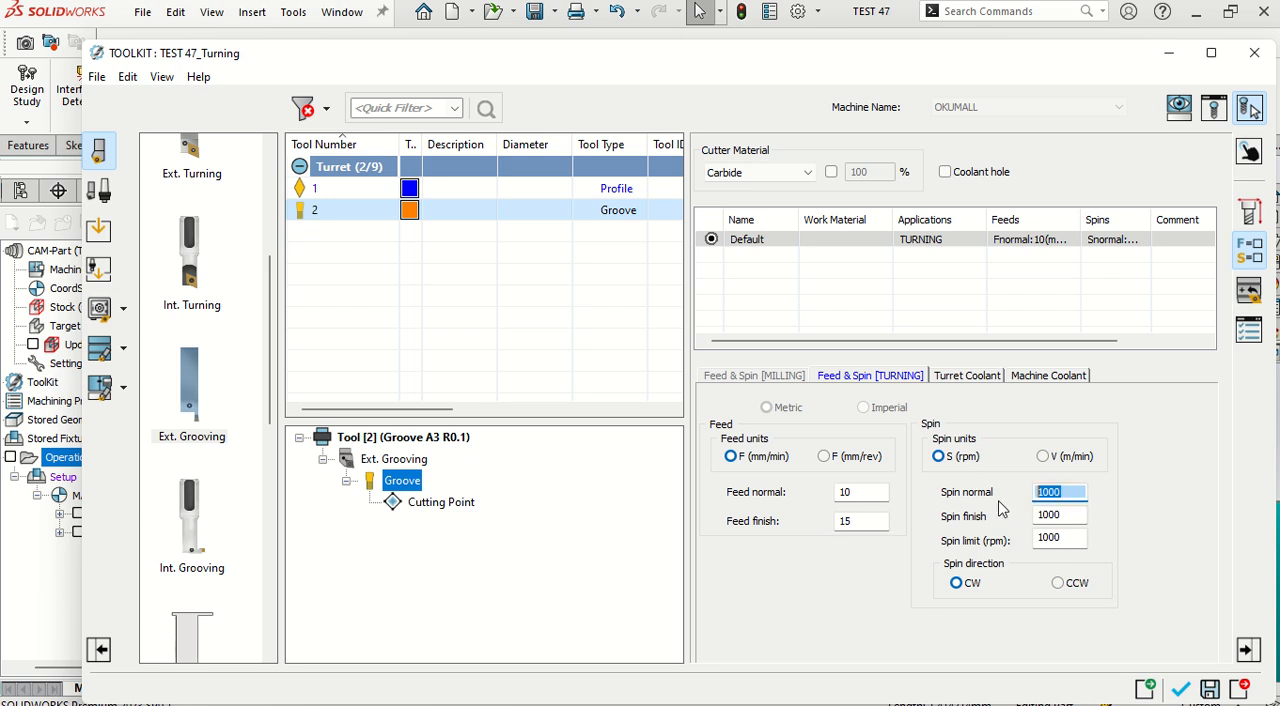
type("6")
key("Tab")
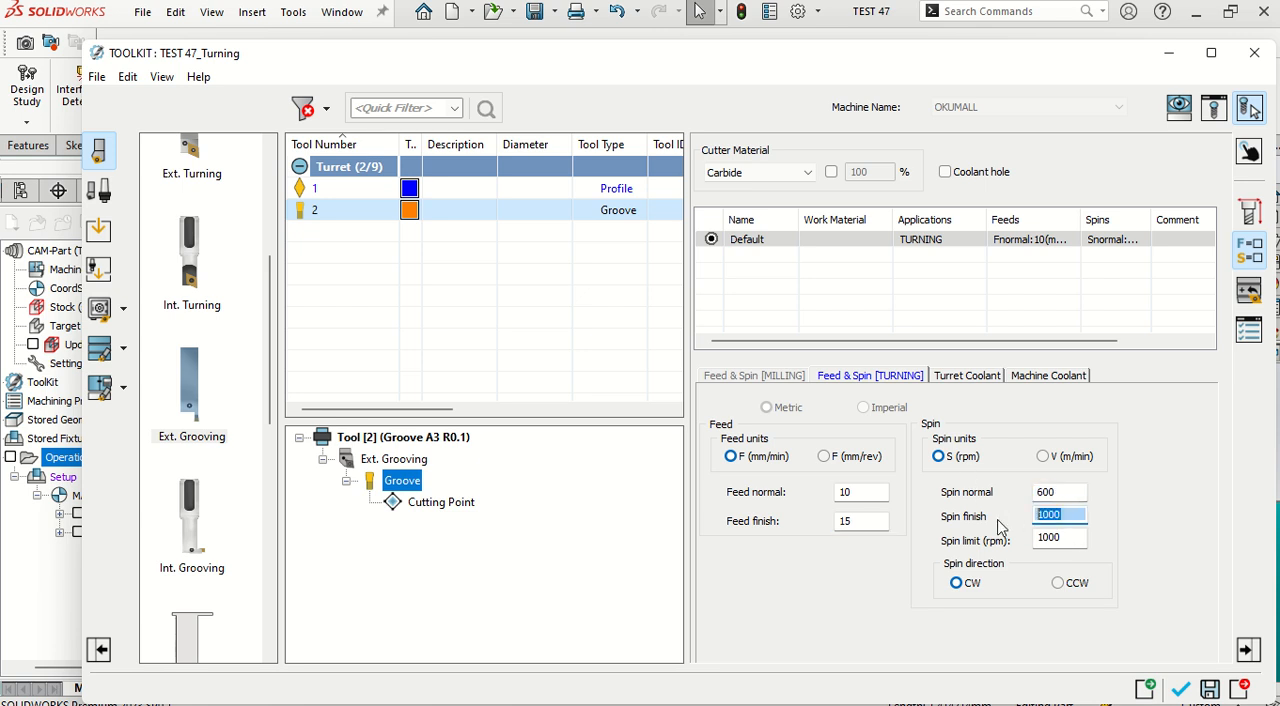
type("7")
key("Tab")
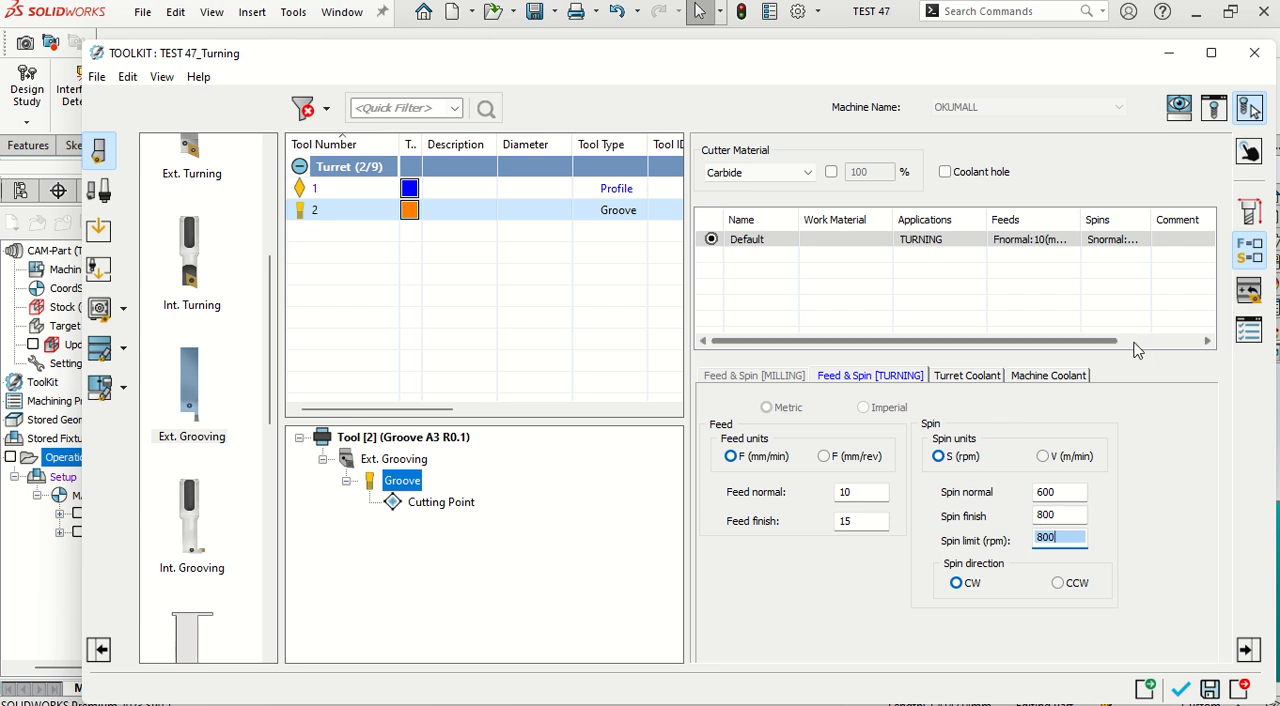
left_click(1180, 690)
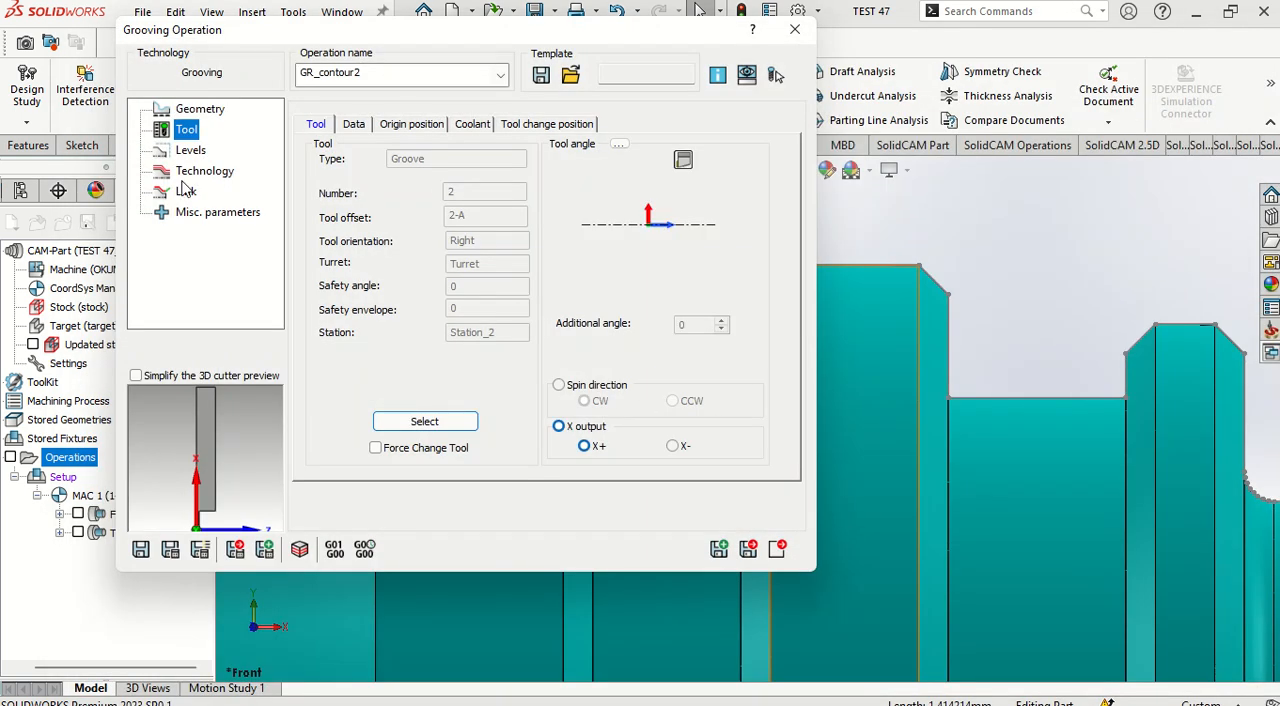
Step: Set the grooving operation's rough offset distances X and Z to 0.1
left_click(191, 150)
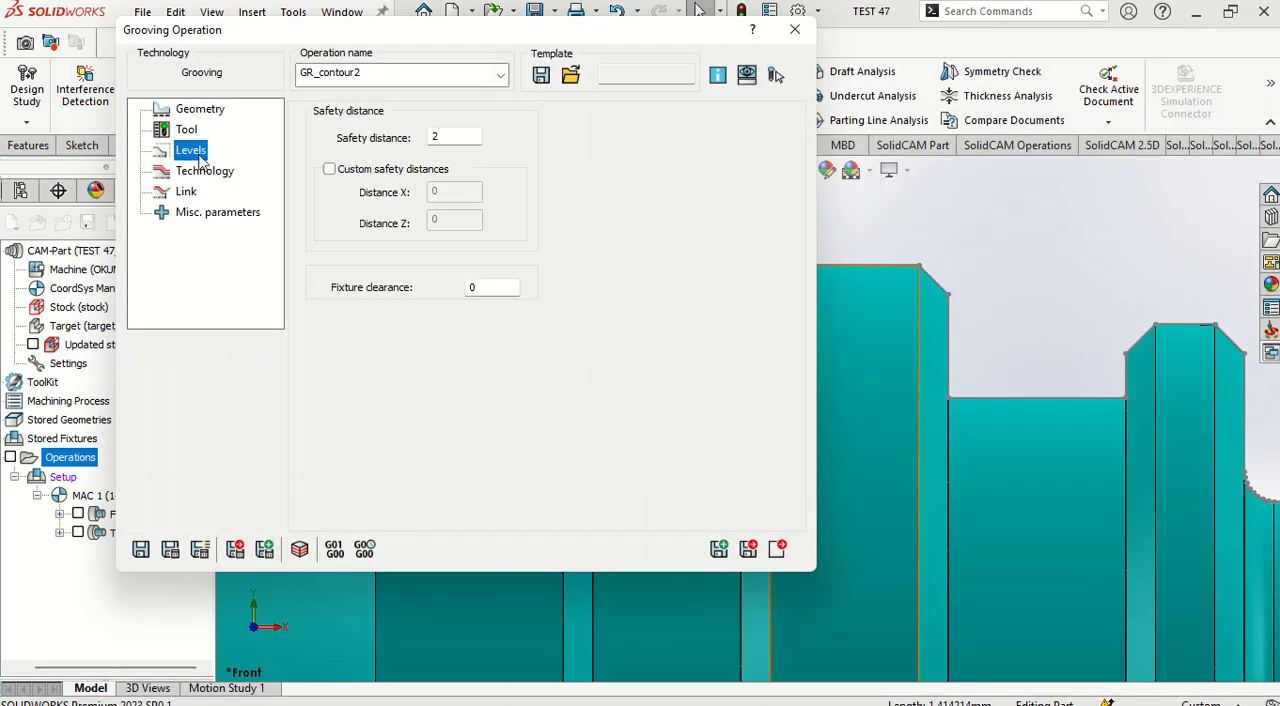
left_click(207, 172)
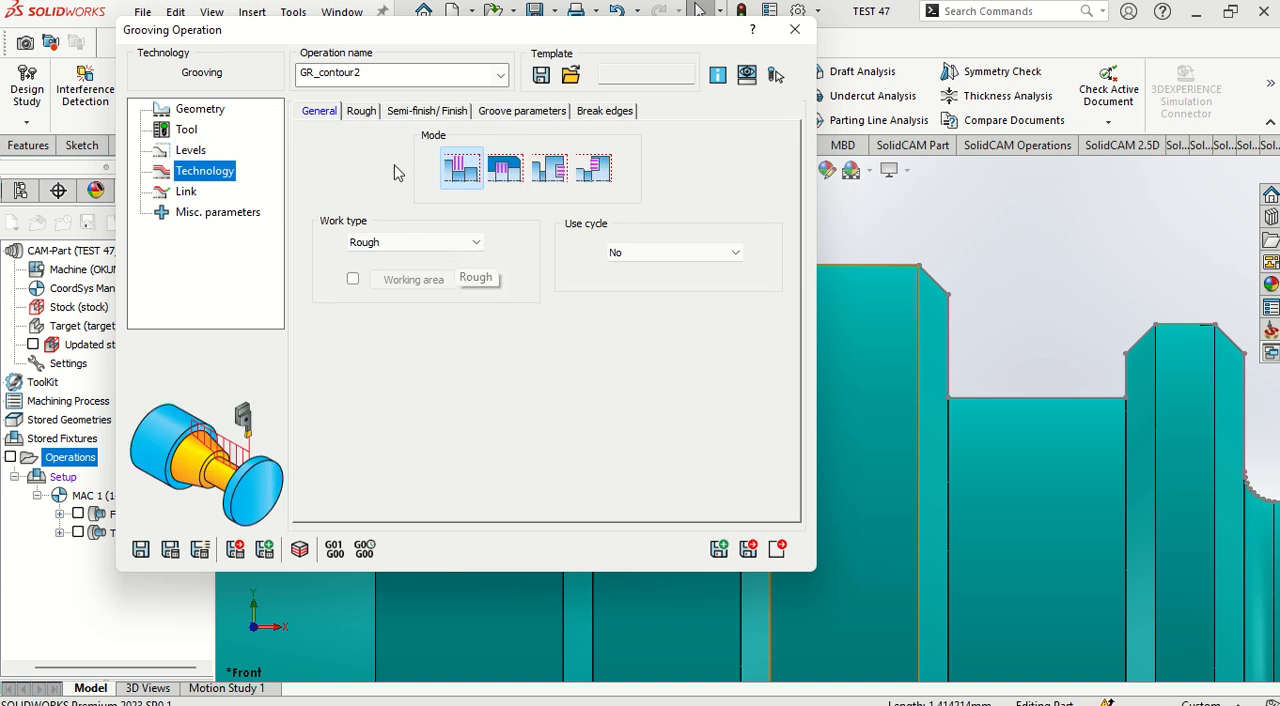
left_click(362, 111)
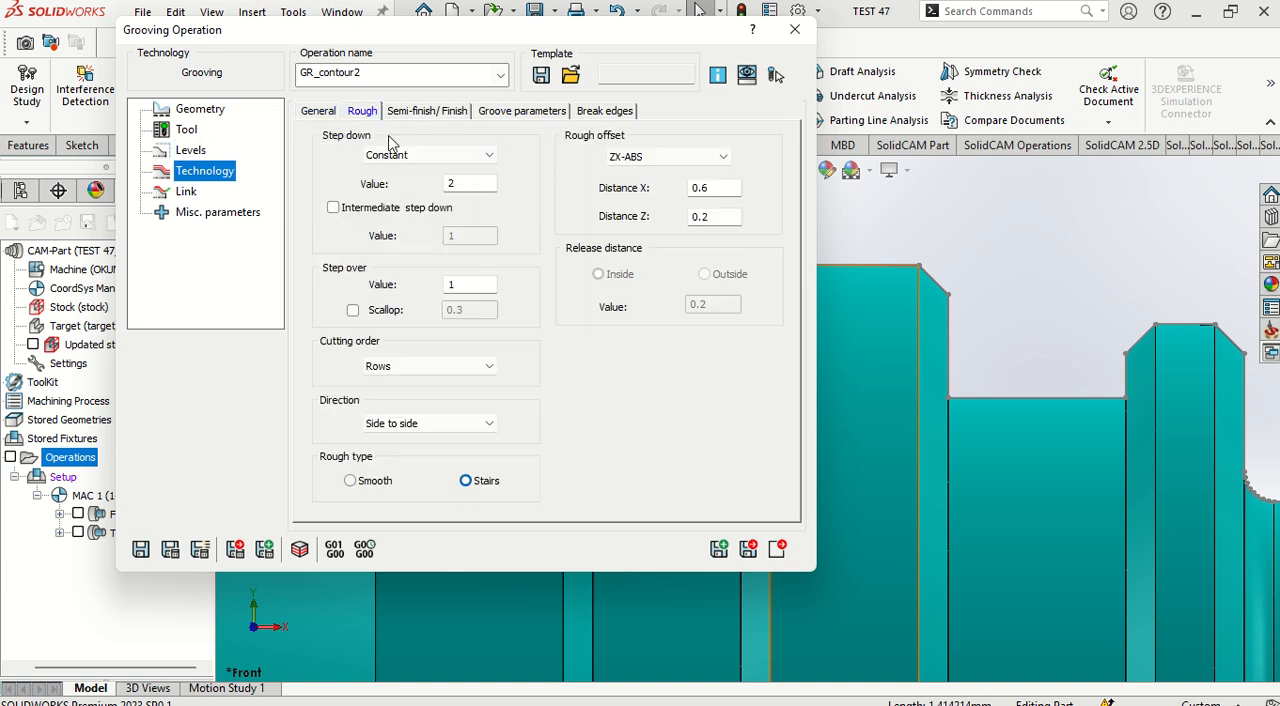
double_click(714, 188)
type(".1")
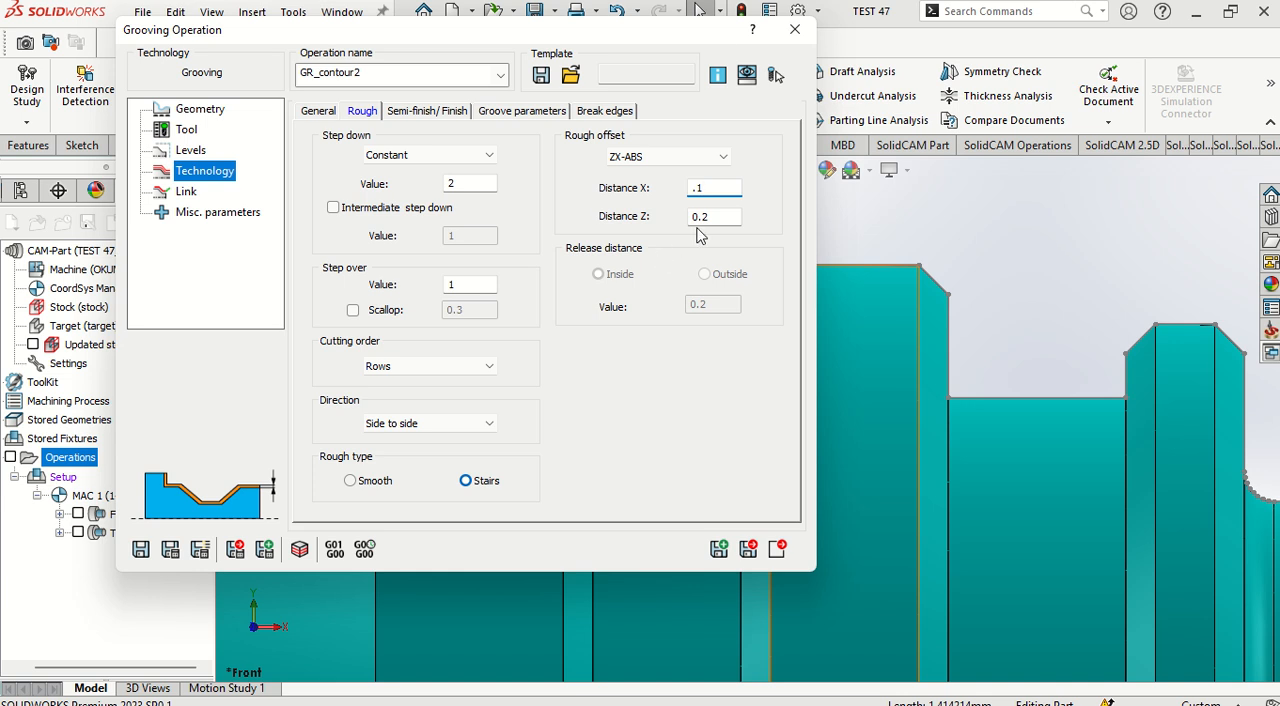
double_click(700, 217)
type(".1")
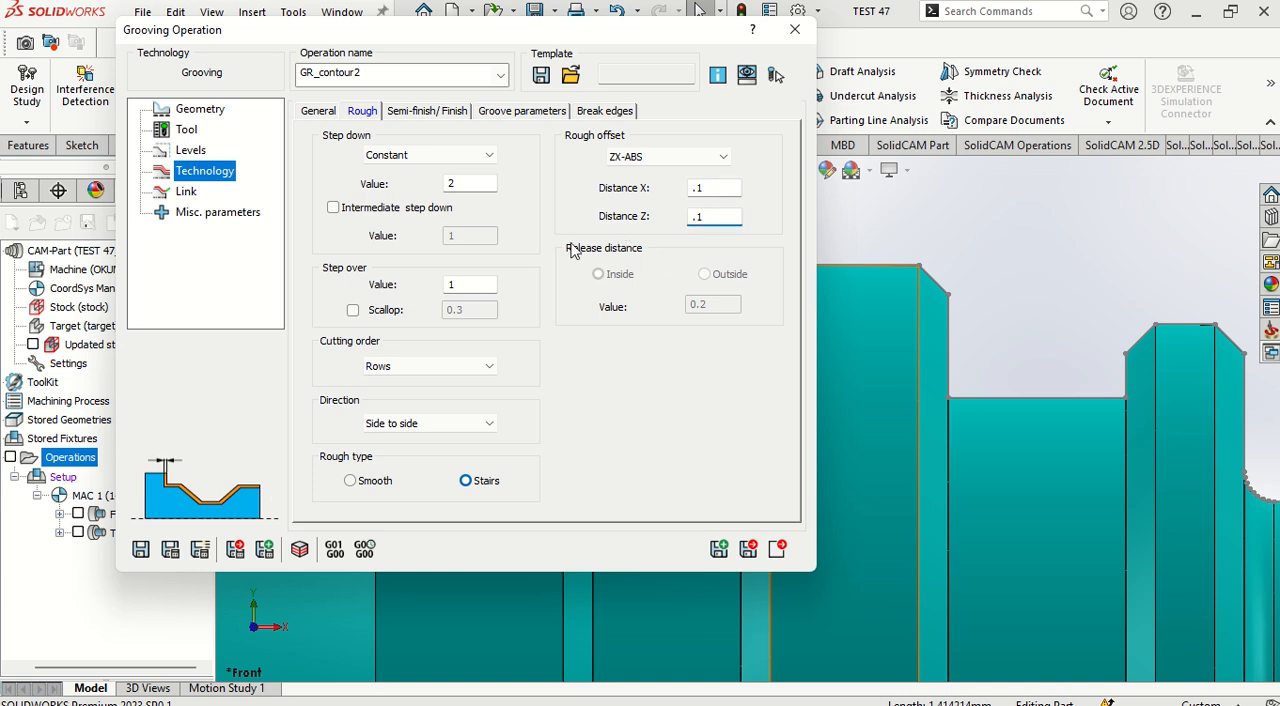
Step: Set the groove's semi-finish to ISO-Turning method and try to save and calculate the operation
left_click(420, 111)
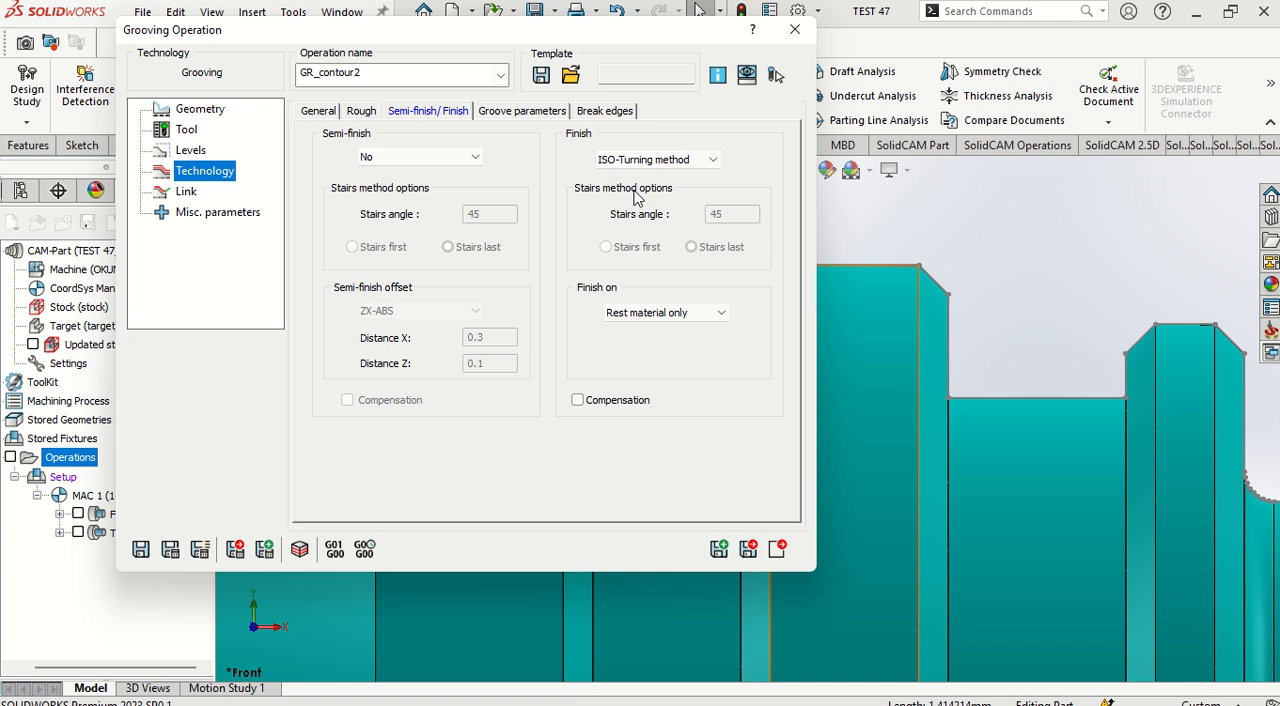
left_click(474, 157)
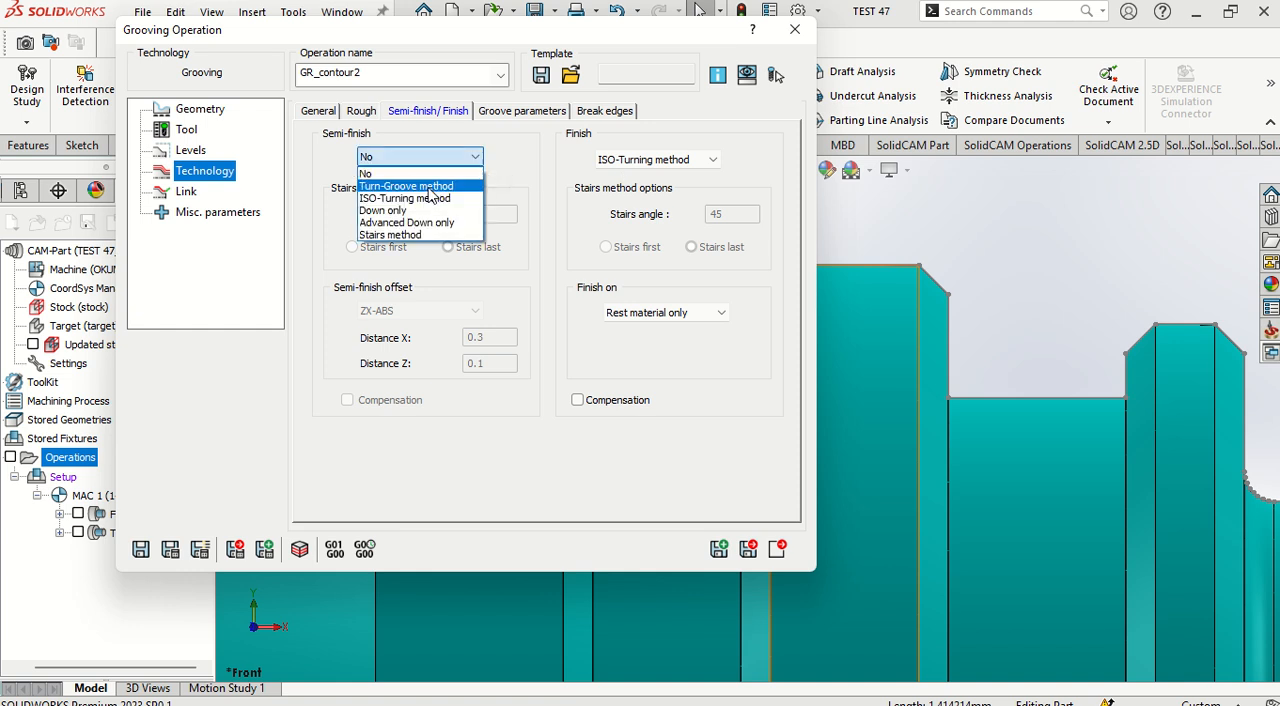
left_click(430, 198)
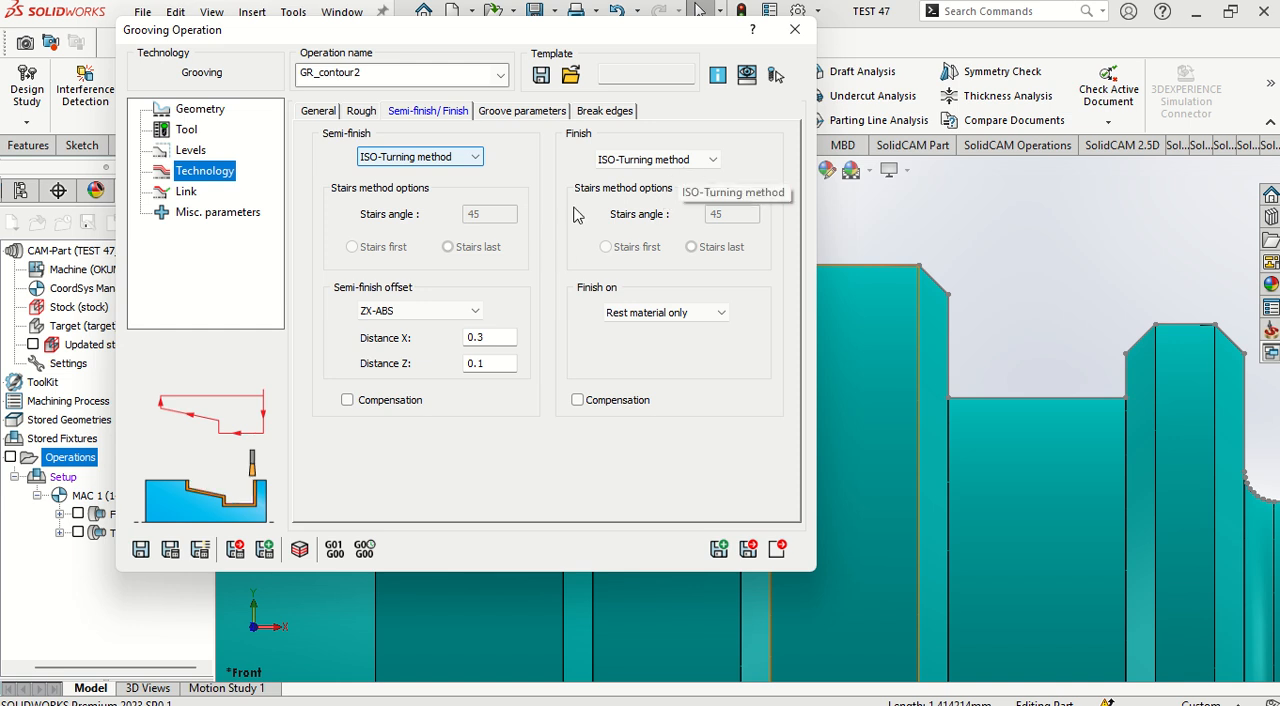
left_click(170, 549)
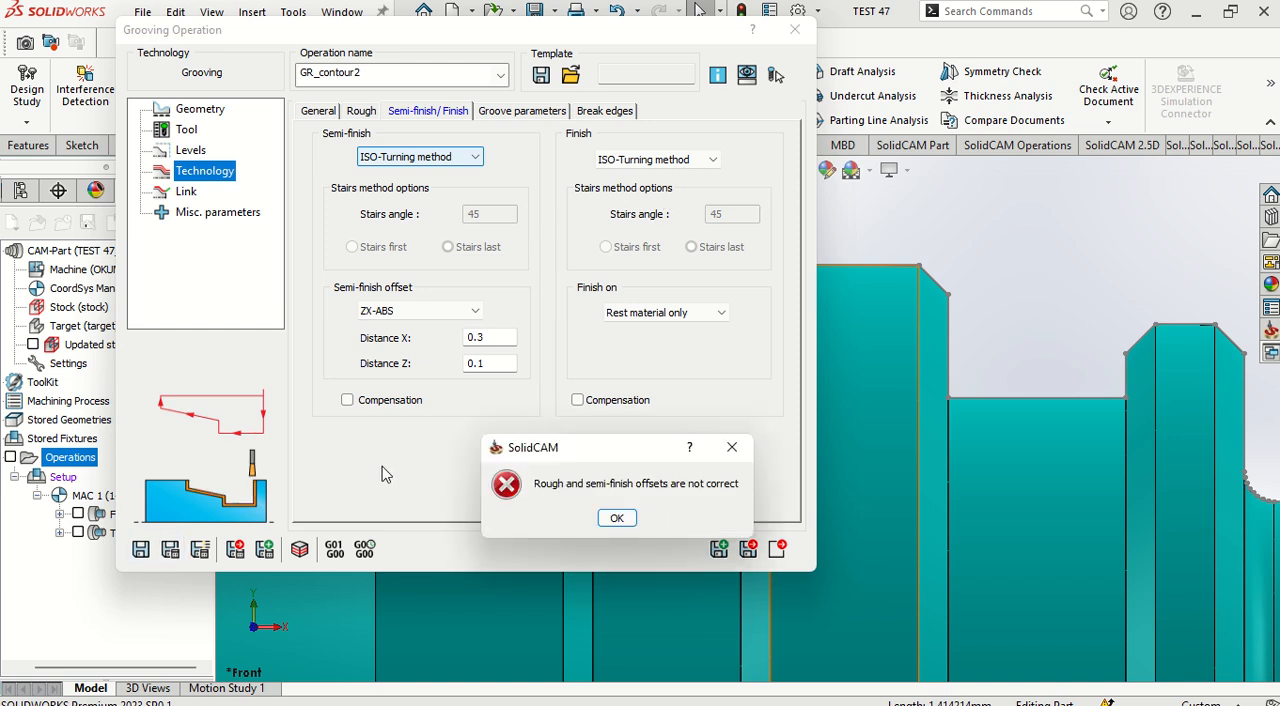
left_click(732, 447)
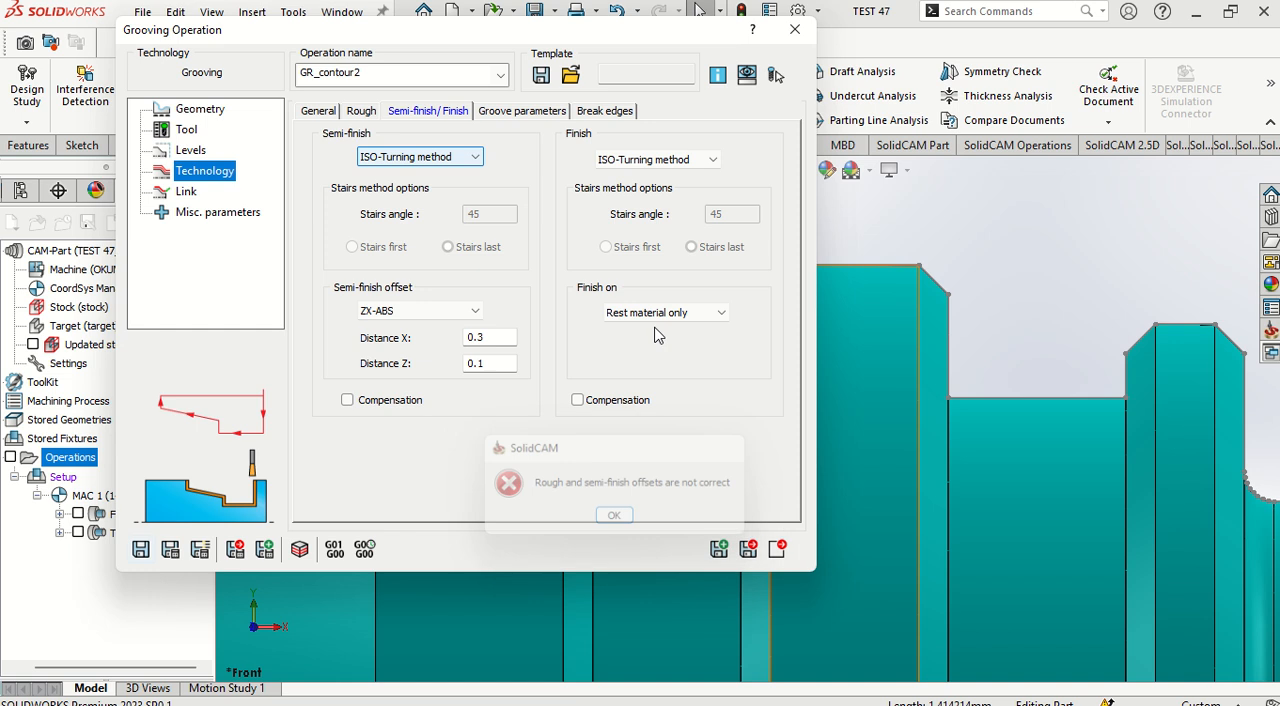
Step: Set the semi-finish offset distances X and Z to 0, then save, calculate and close the grooving operation
double_click(488, 340)
type("0")
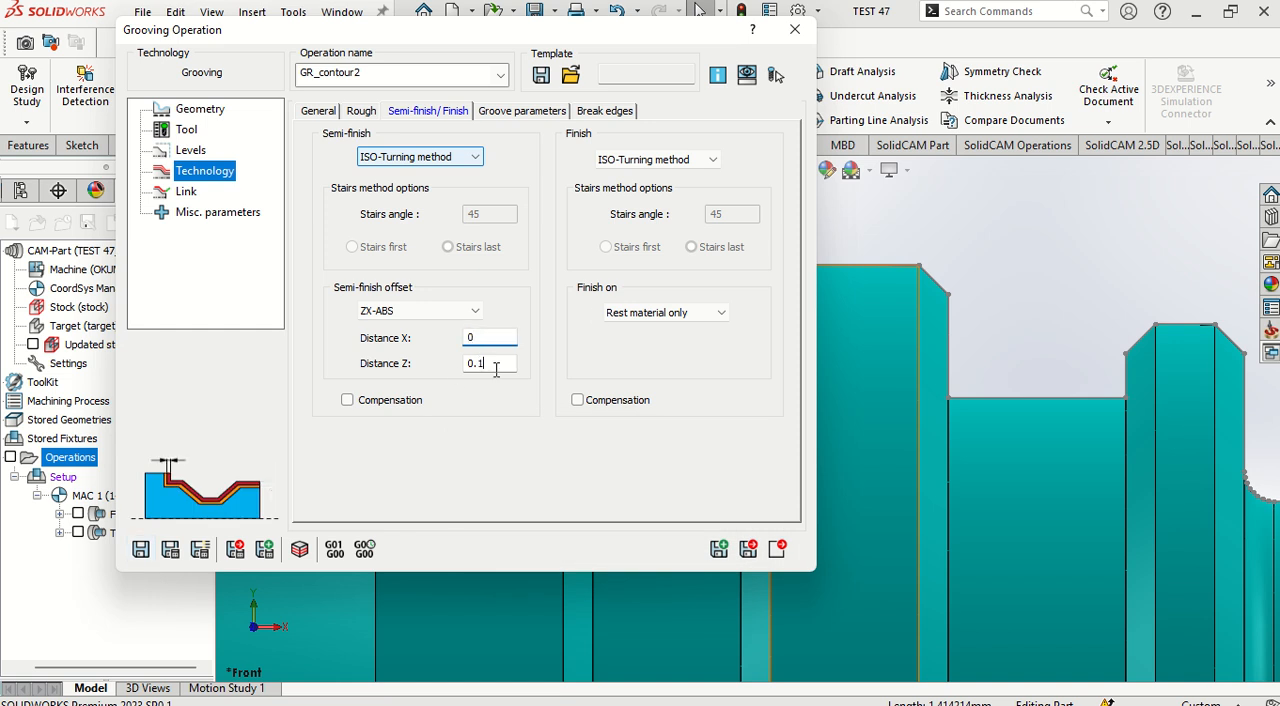
double_click(490, 363)
type("0")
left_click(174, 556)
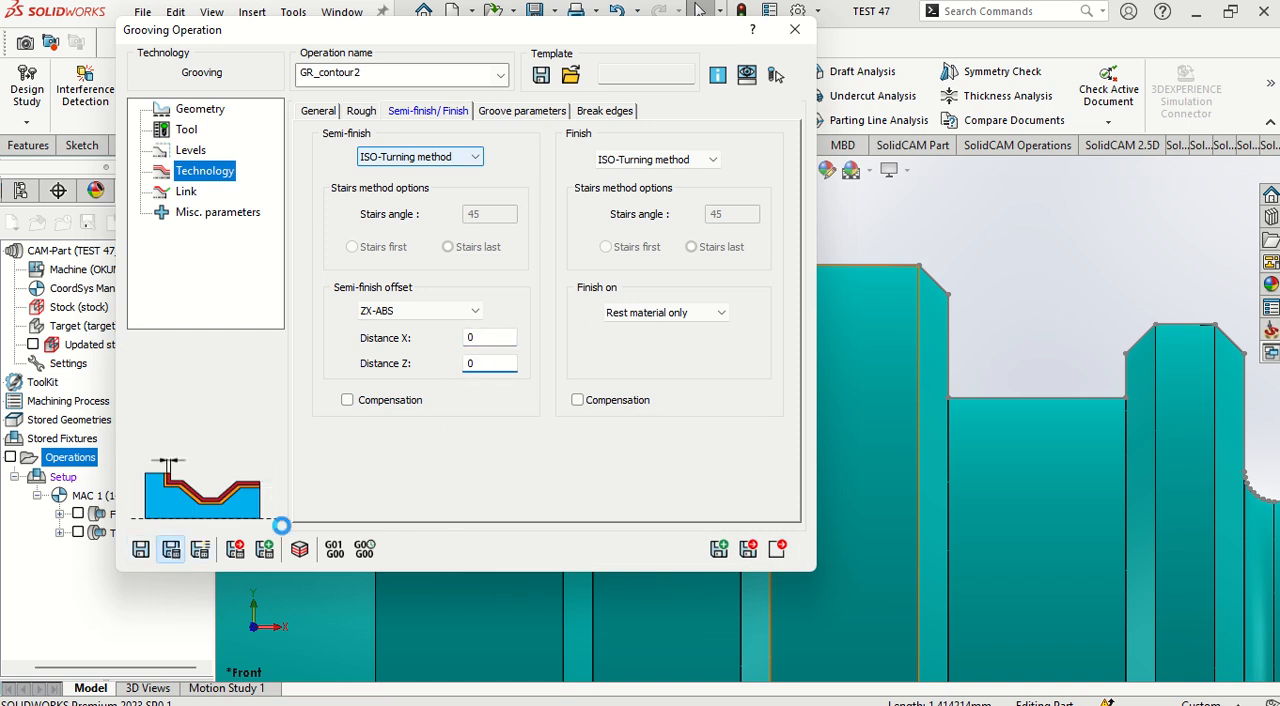
left_click(780, 549)
scroll(670, 440, "up", 2)
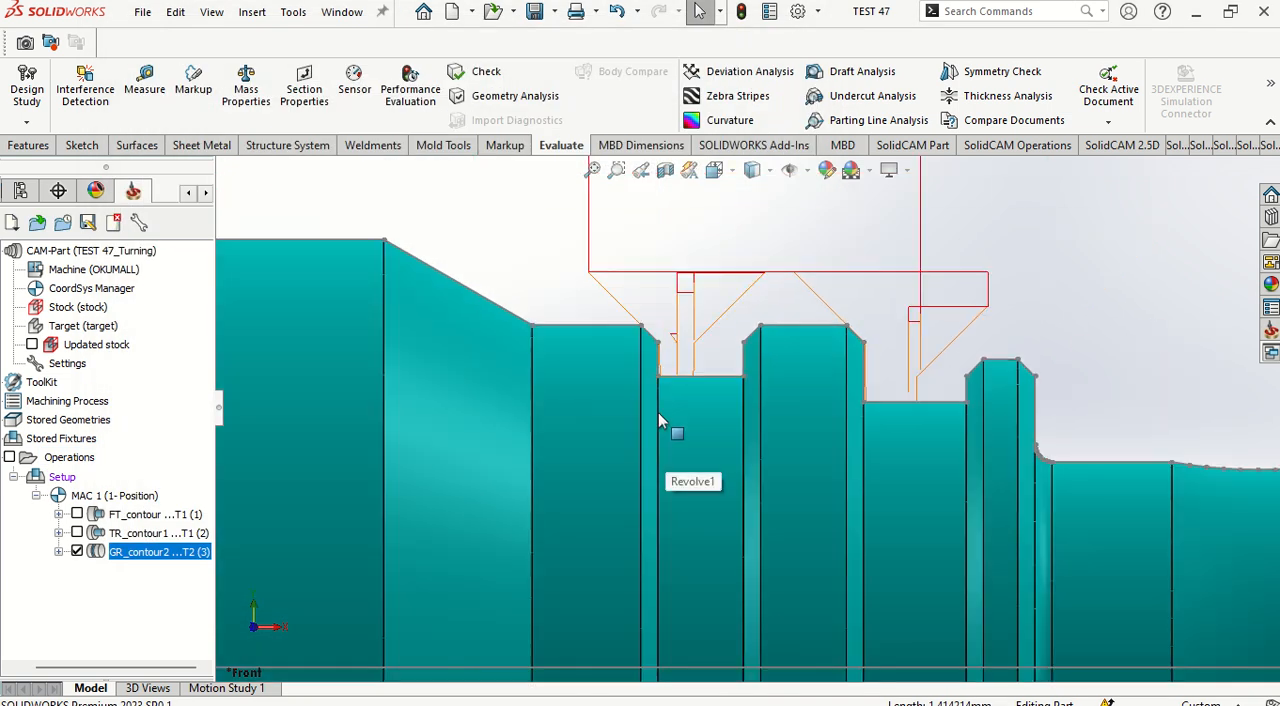
key("f")
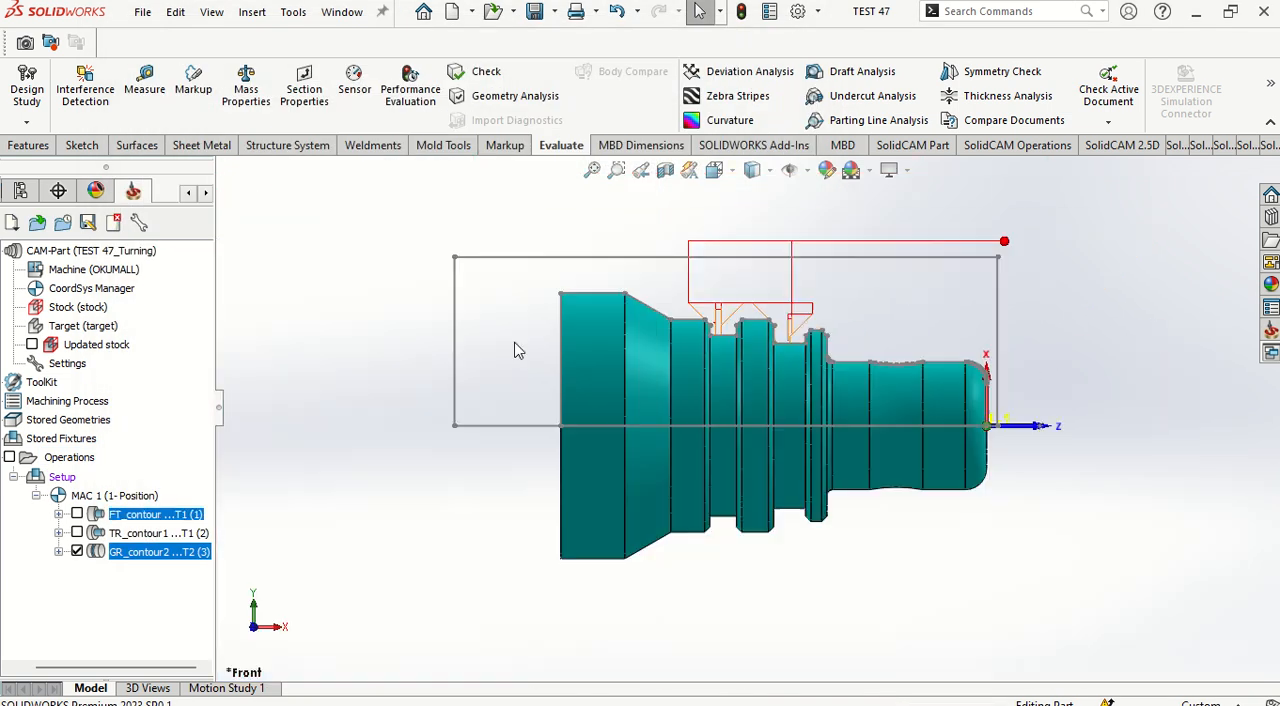
Step: Add a new turning operation and start defining a new geometry for it
left_click(59, 552)
right_click(78, 458)
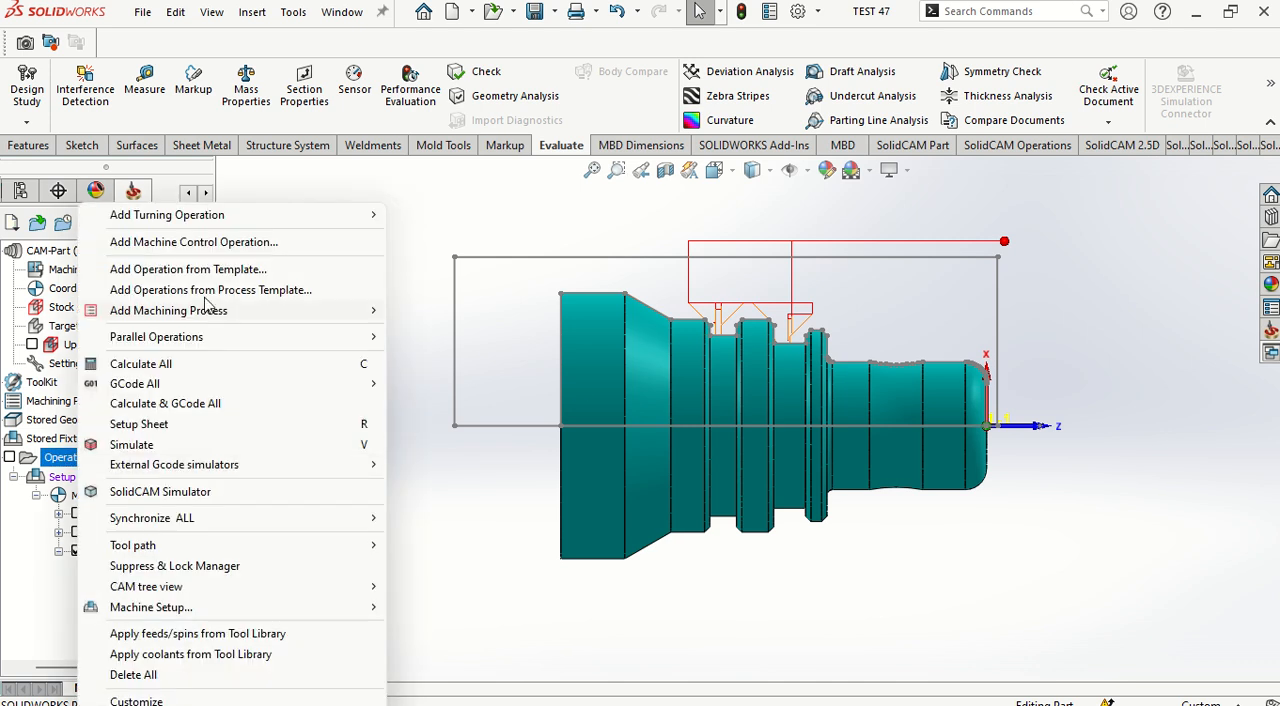
mouse_move(244, 218)
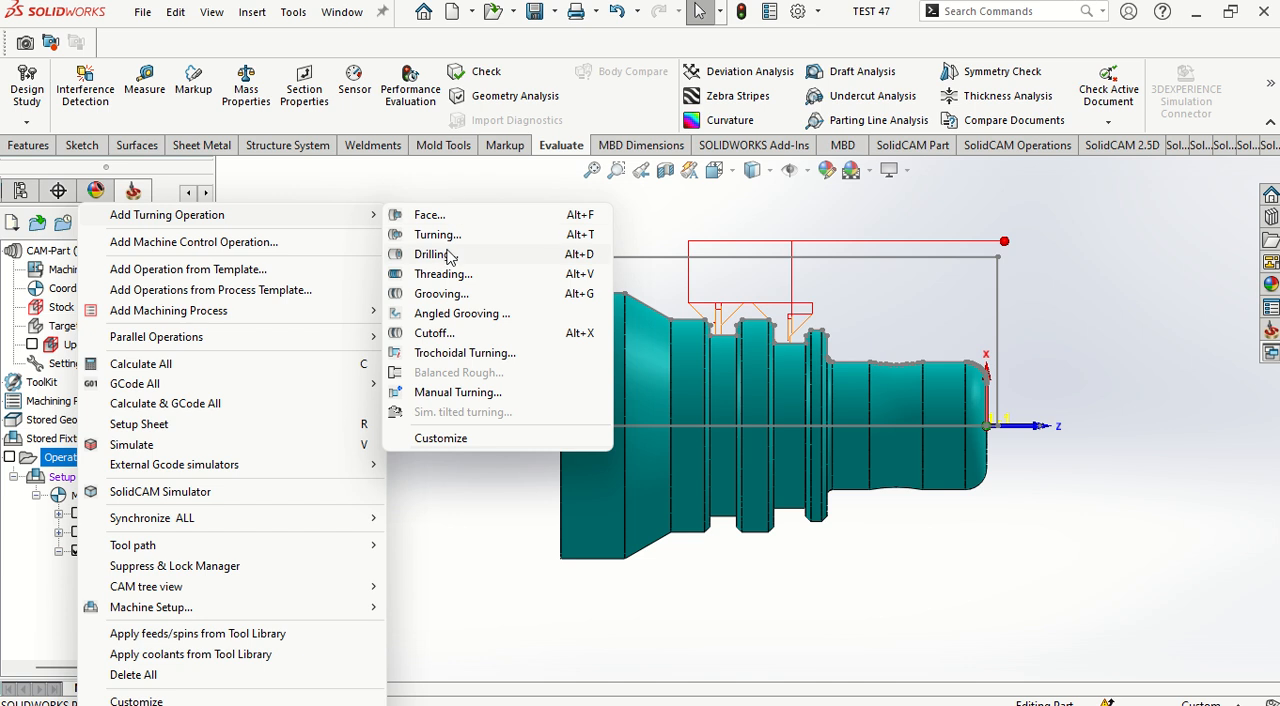
left_click(449, 257)
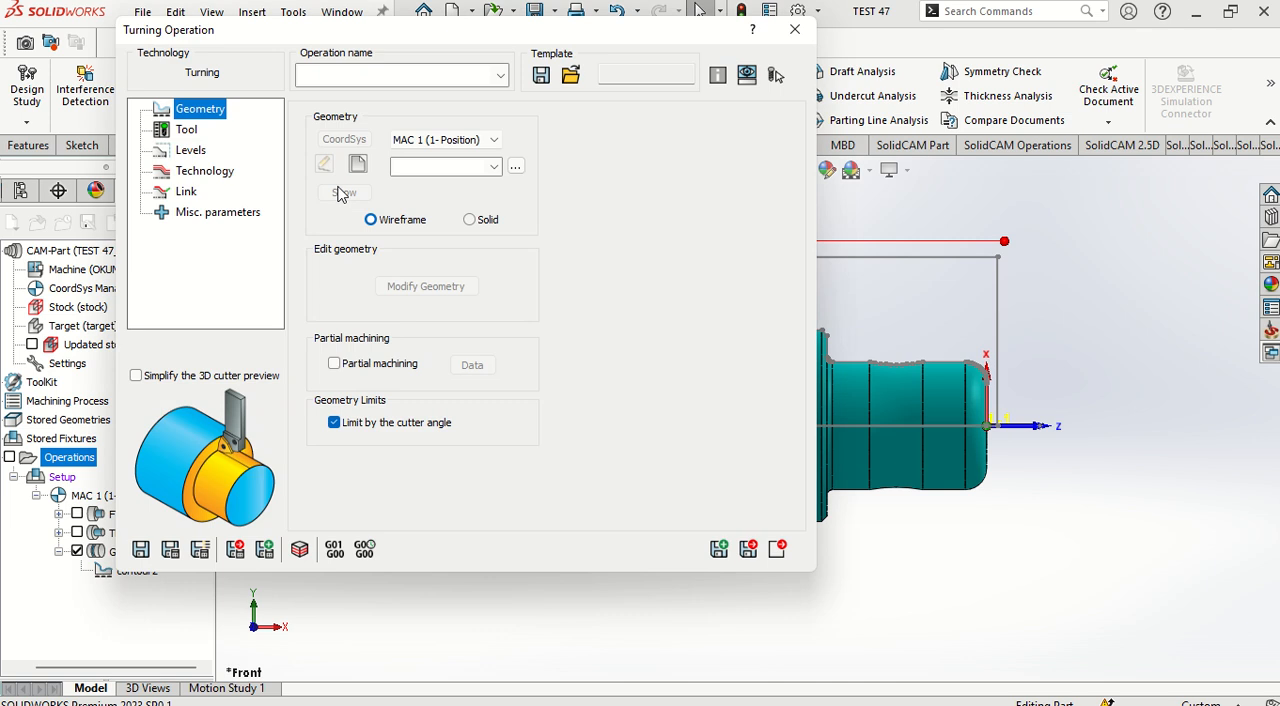
left_click(356, 169)
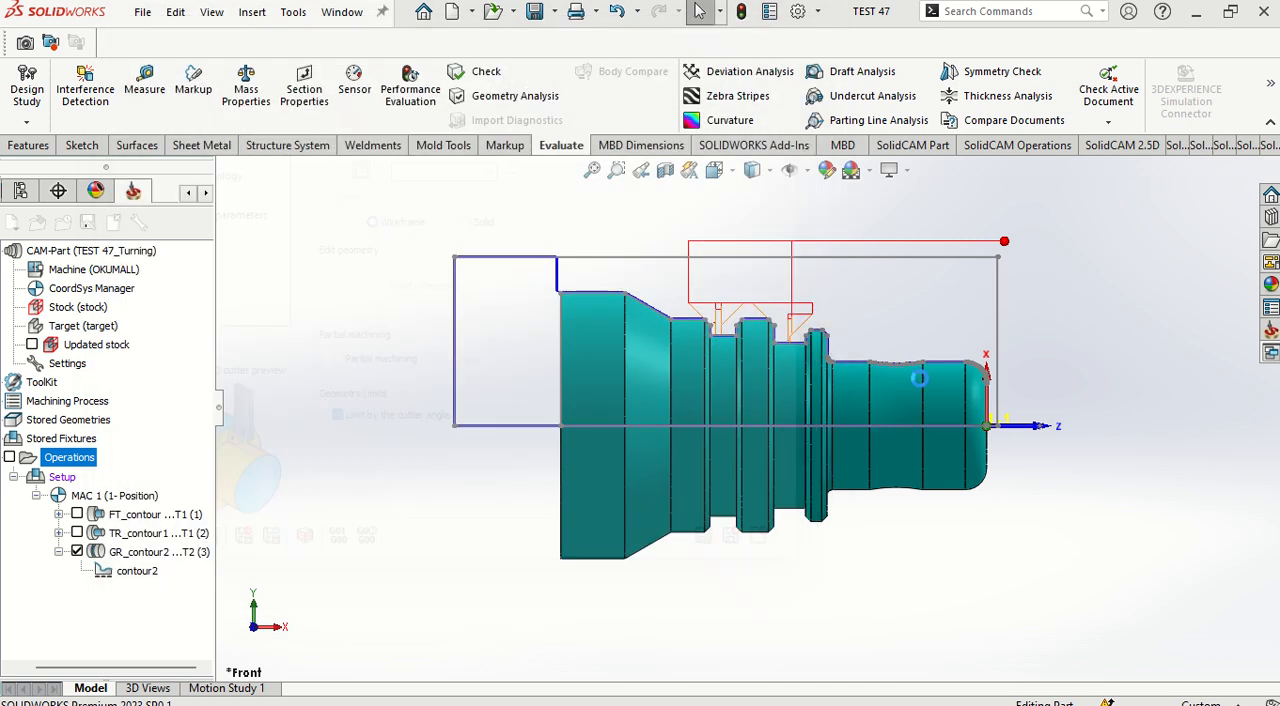
Step: Define the turning geometry as a chain from the front face edge along the outer profile to the large-diameter end
scroll(968, 415, "down", 6)
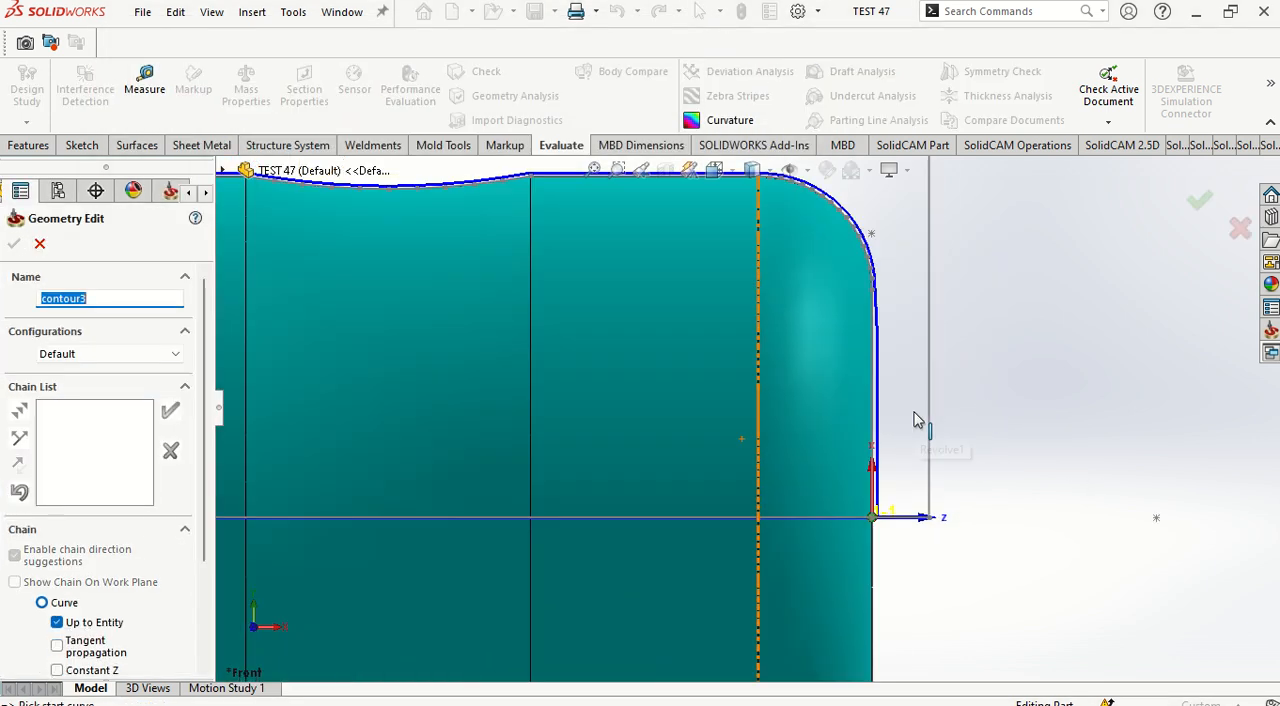
scroll(900, 405, "down", 3)
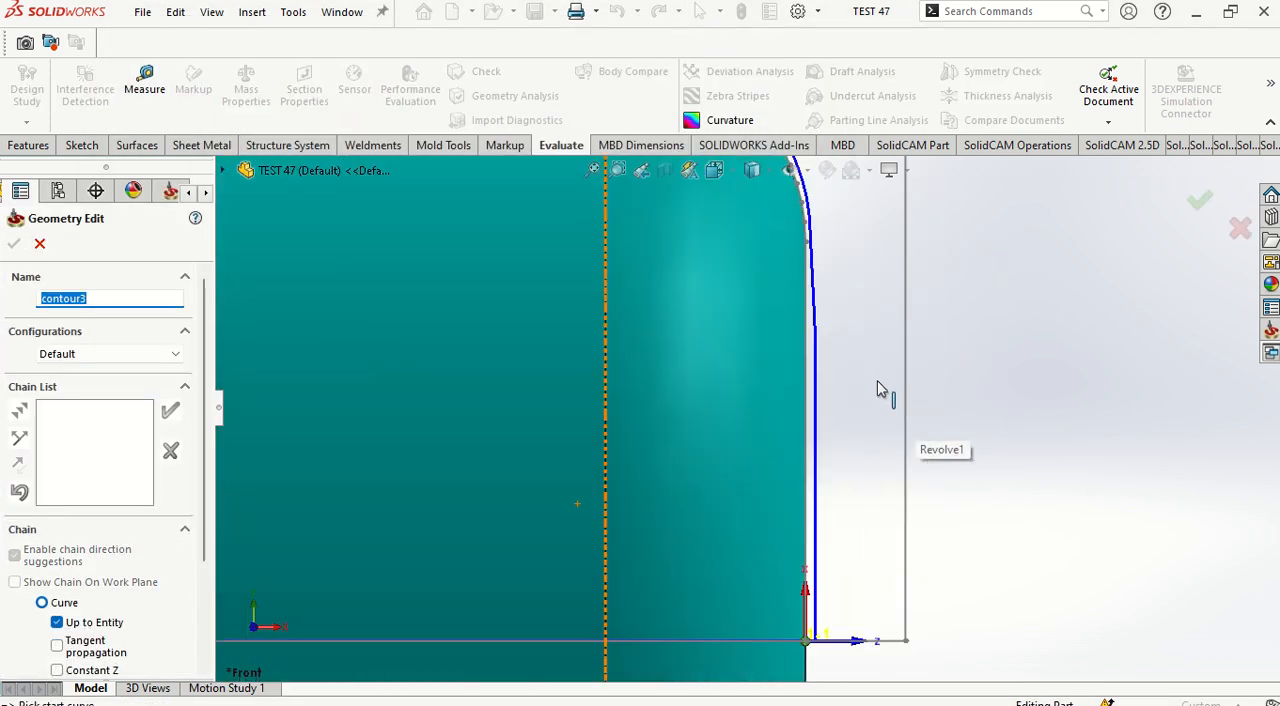
left_click(815, 433)
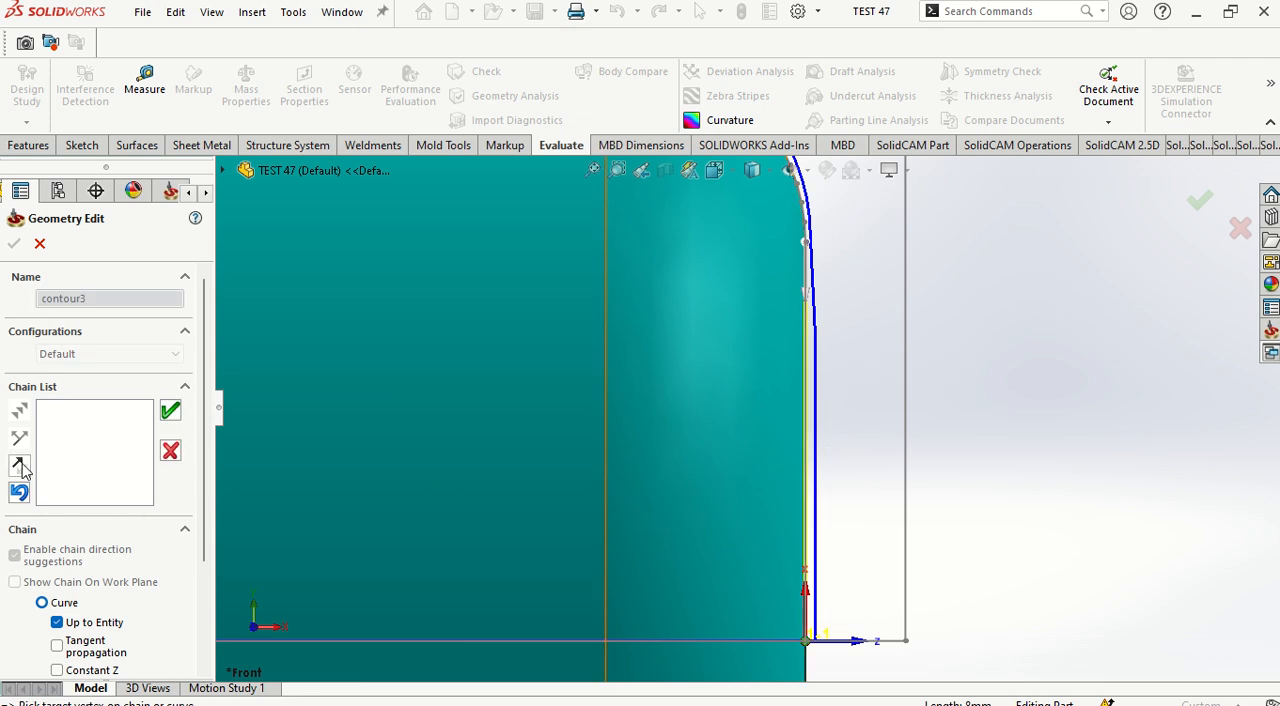
left_click(596, 171)
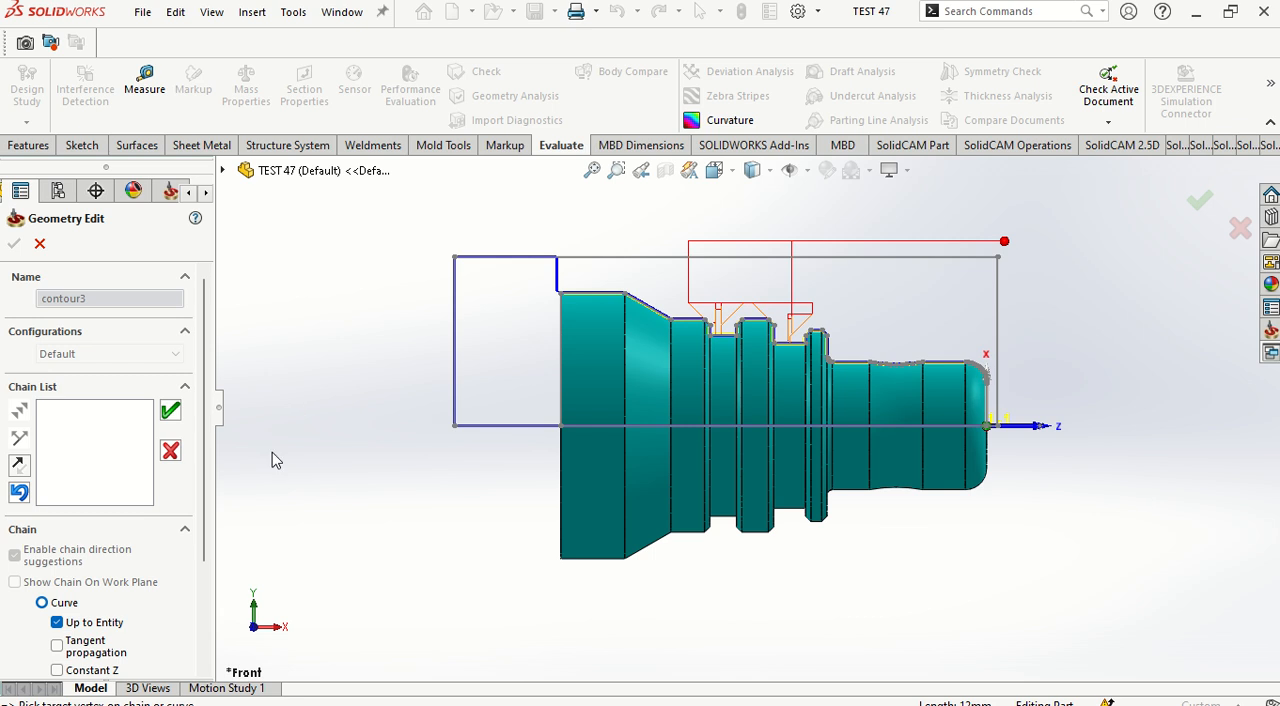
left_click(170, 409)
left_click(14, 245)
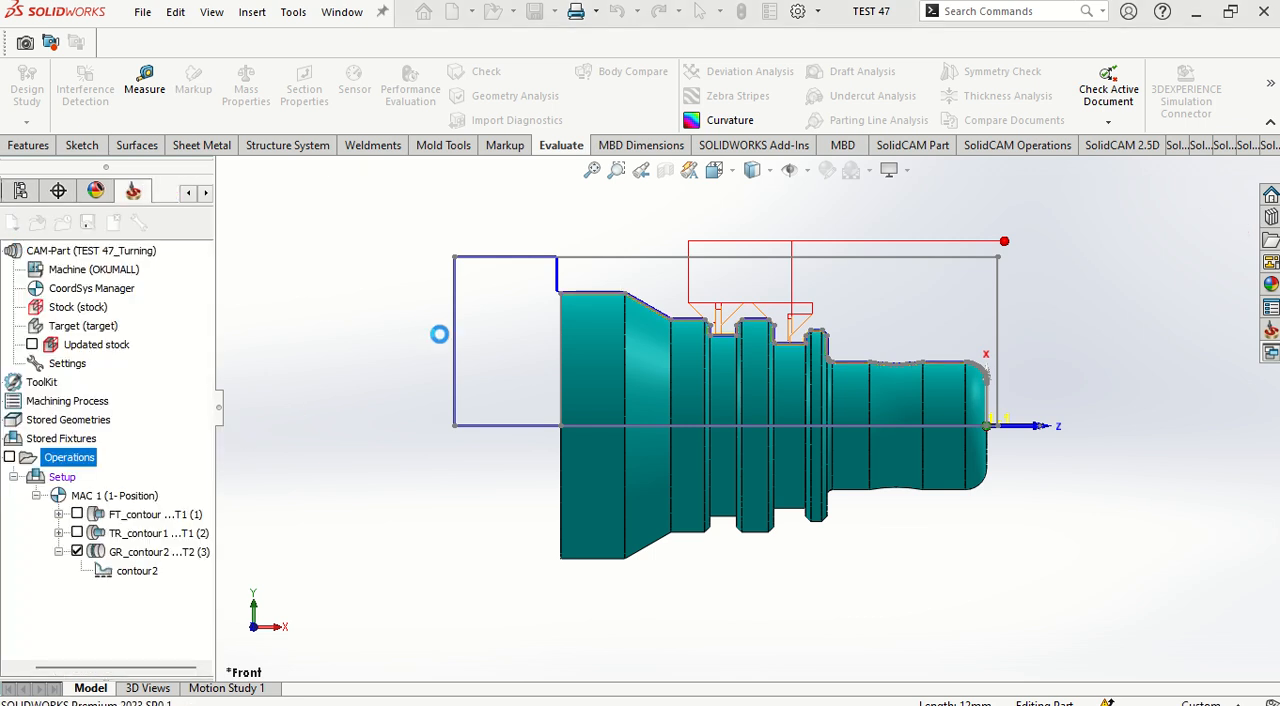
Step: Add a new external turning tool to the turret for the turning operation
left_click(183, 130)
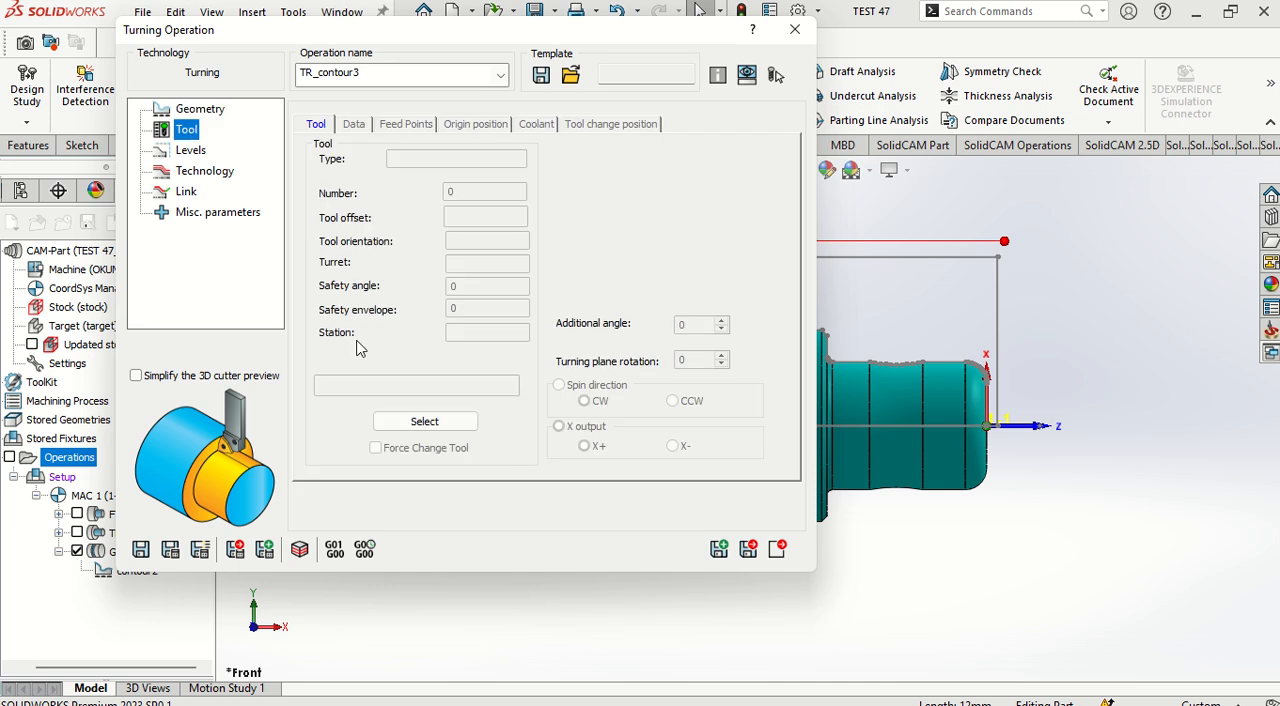
left_click(424, 423)
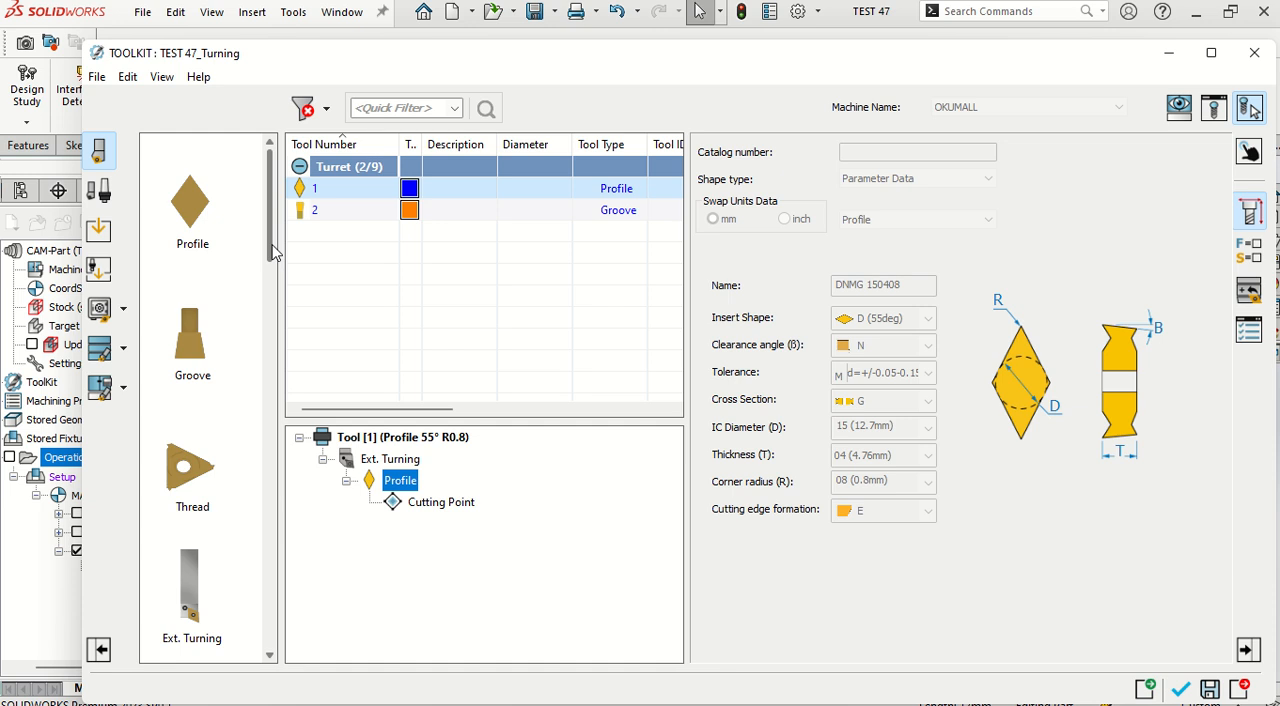
left_click_drag(272, 244, 265, 314)
left_click(195, 293)
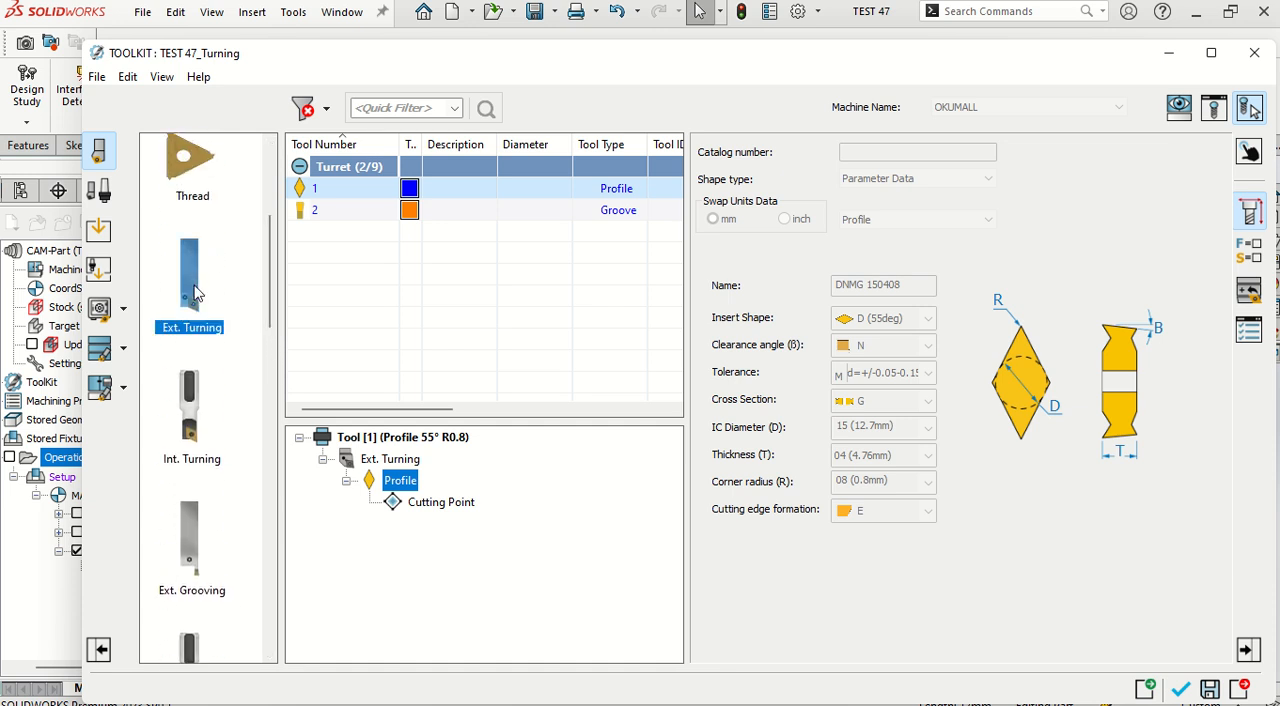
double_click(195, 293)
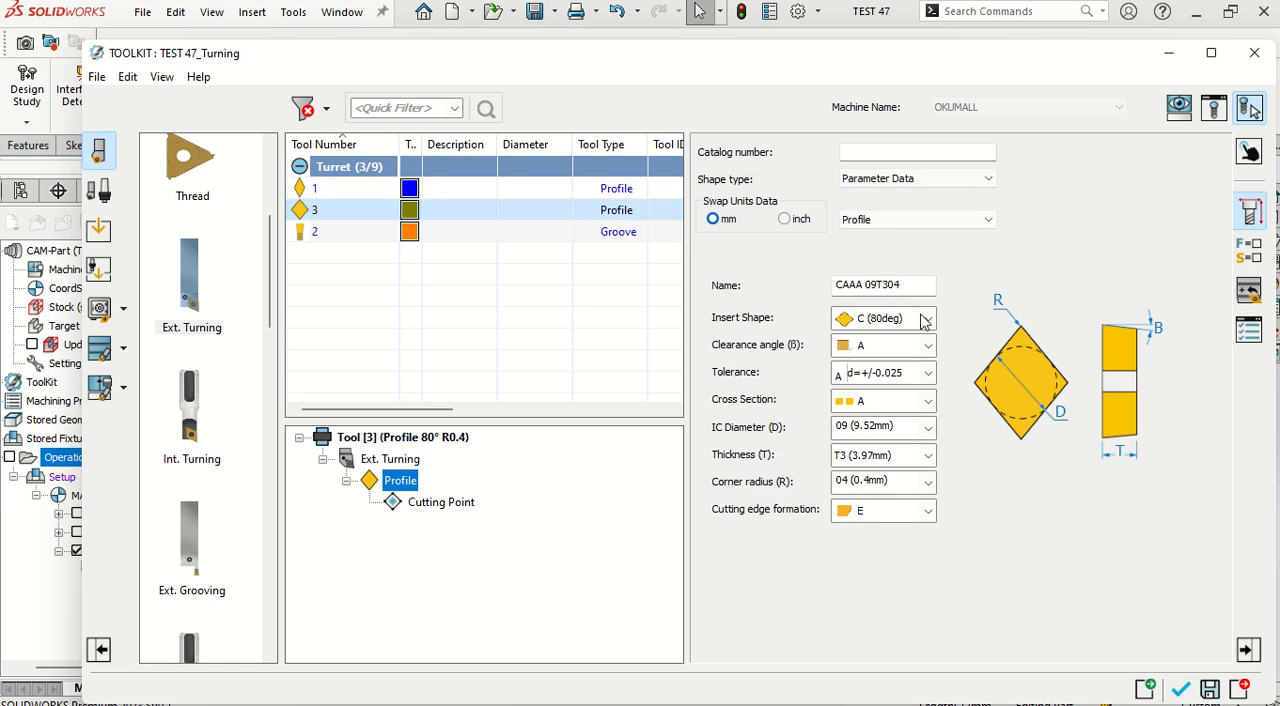
Step: Define the new tool's insert by the name VNMG 160404
left_click_drag(904, 285, 740, 292)
type("VNMG160404")
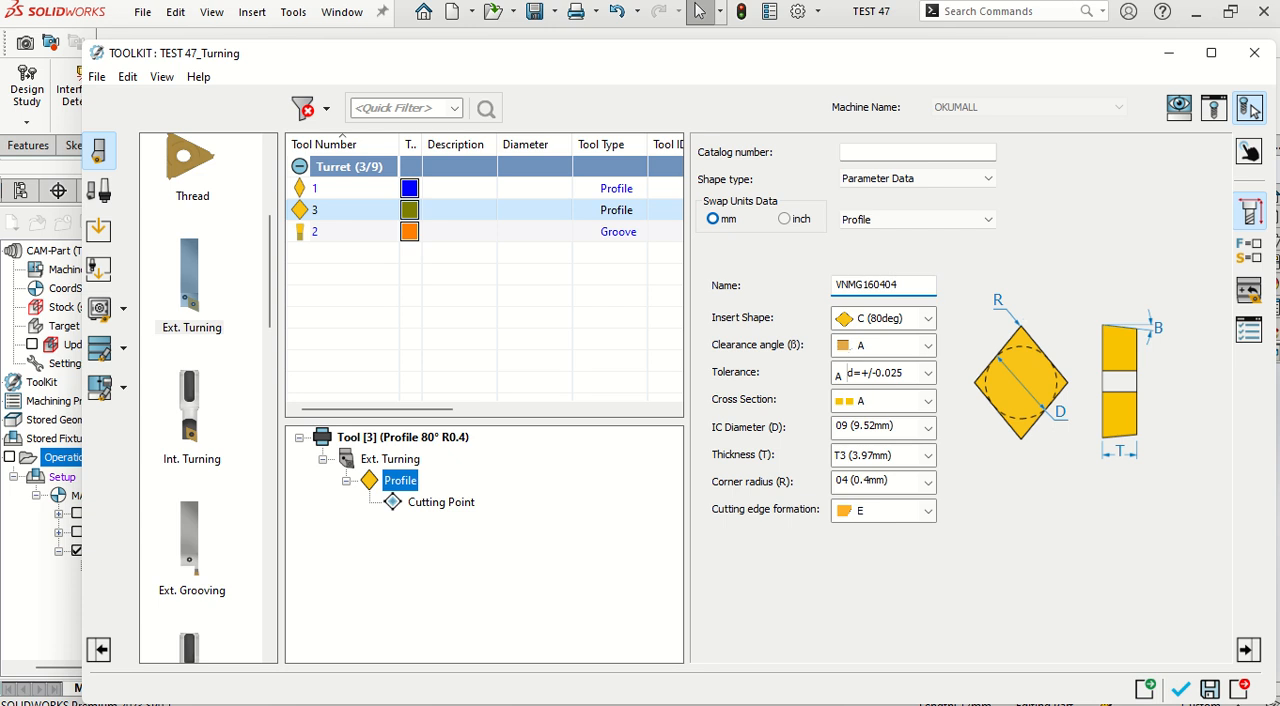
key("Return")
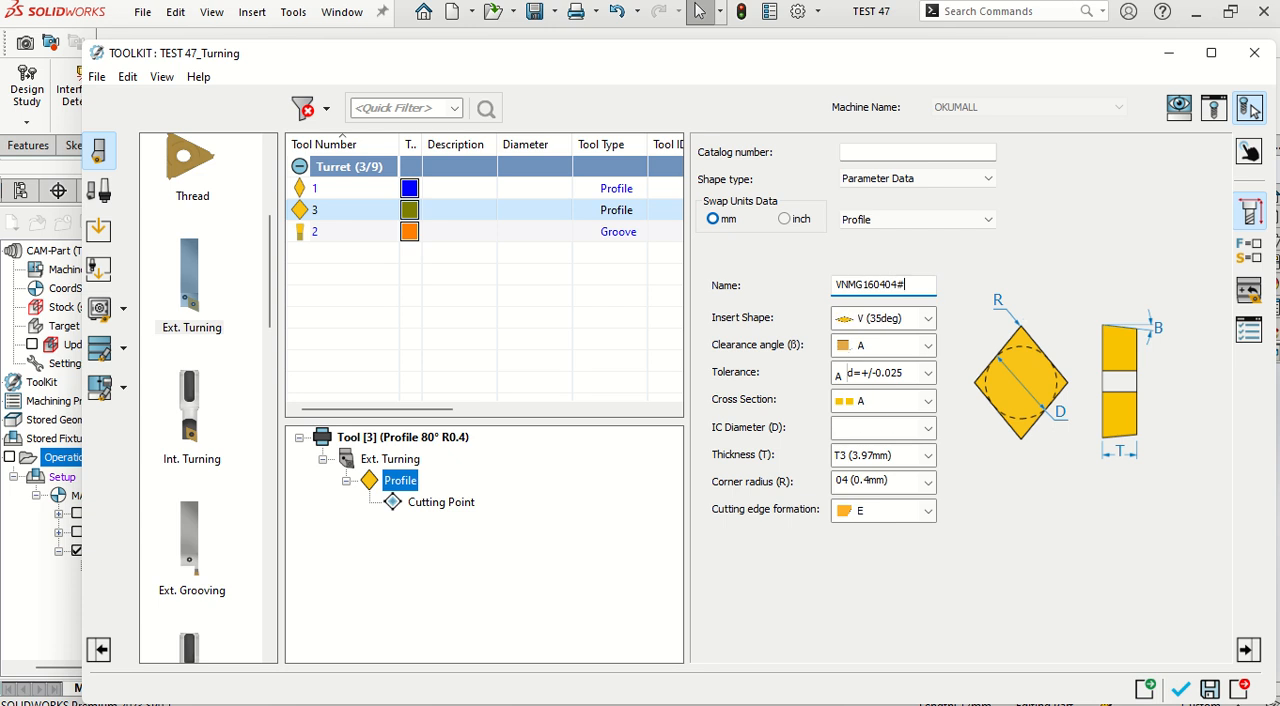
Step: Give the external turning holder insert clamping M and an insert lead angle of J (93deg)
left_click(390, 458)
left_click(918, 344)
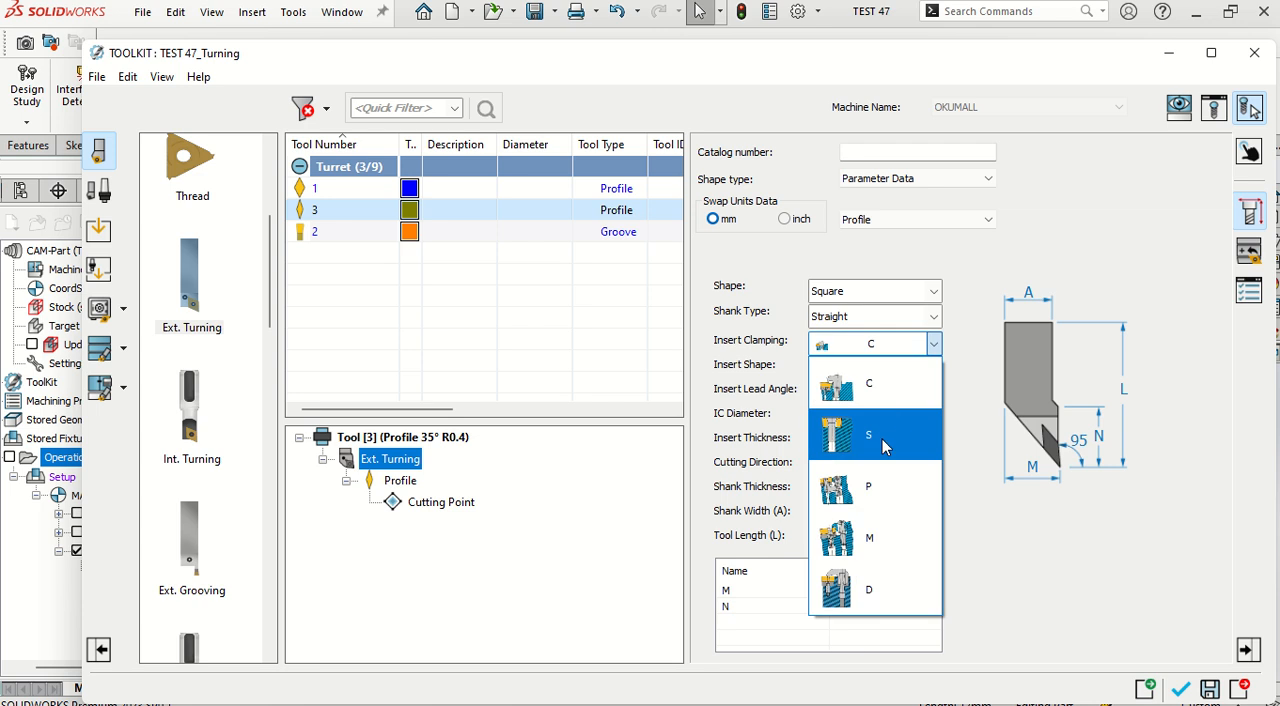
left_click(870, 527)
left_click(932, 392)
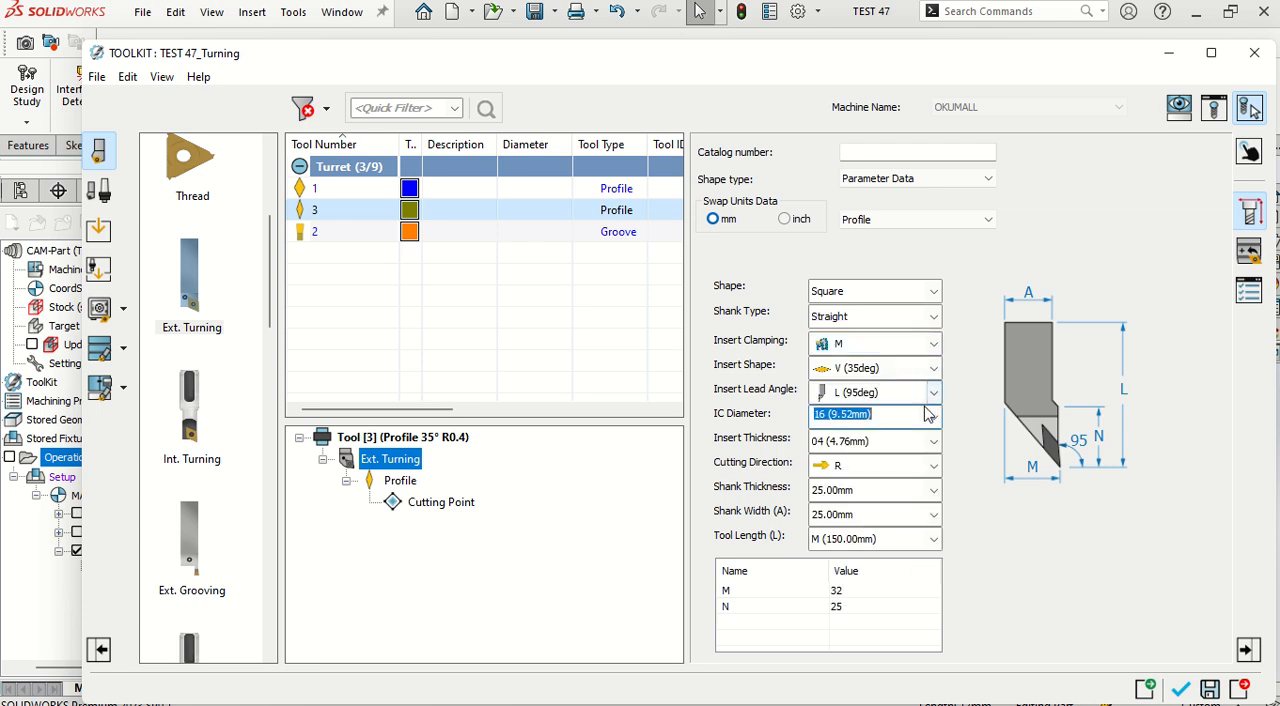
scroll(904, 507, "down", 1)
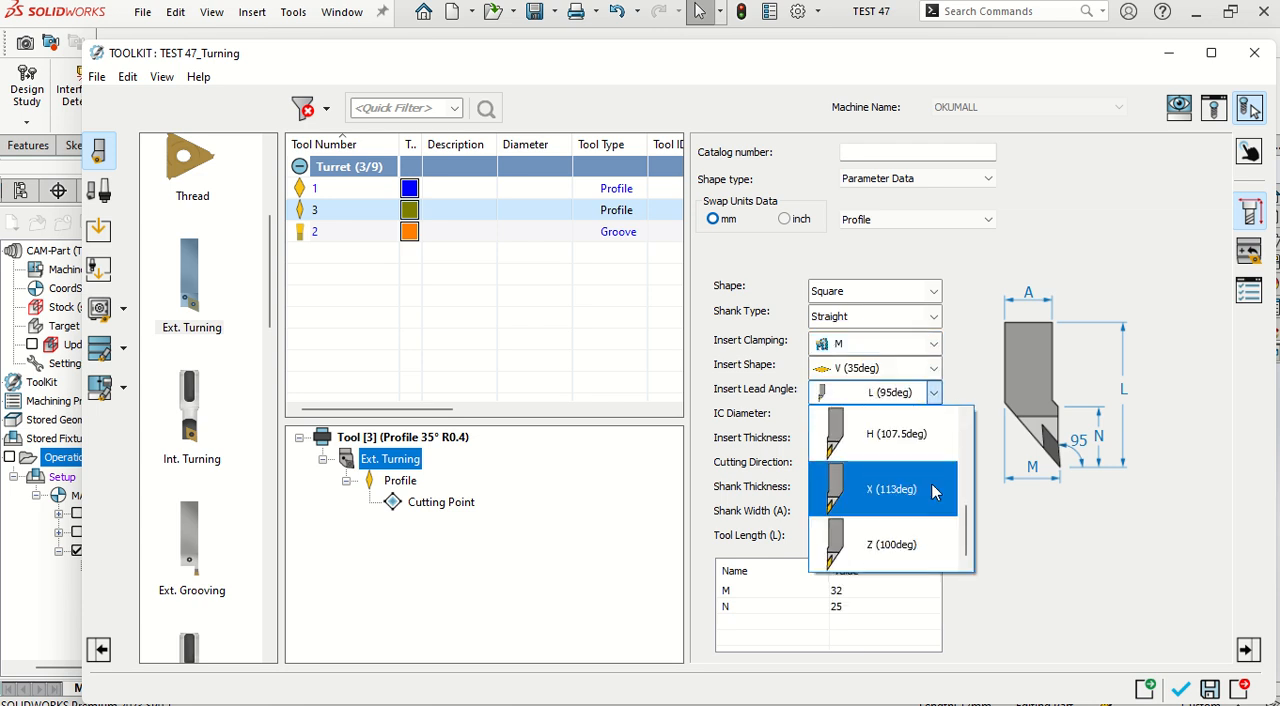
left_click_drag(967, 506, 972, 455)
left_click(912, 514)
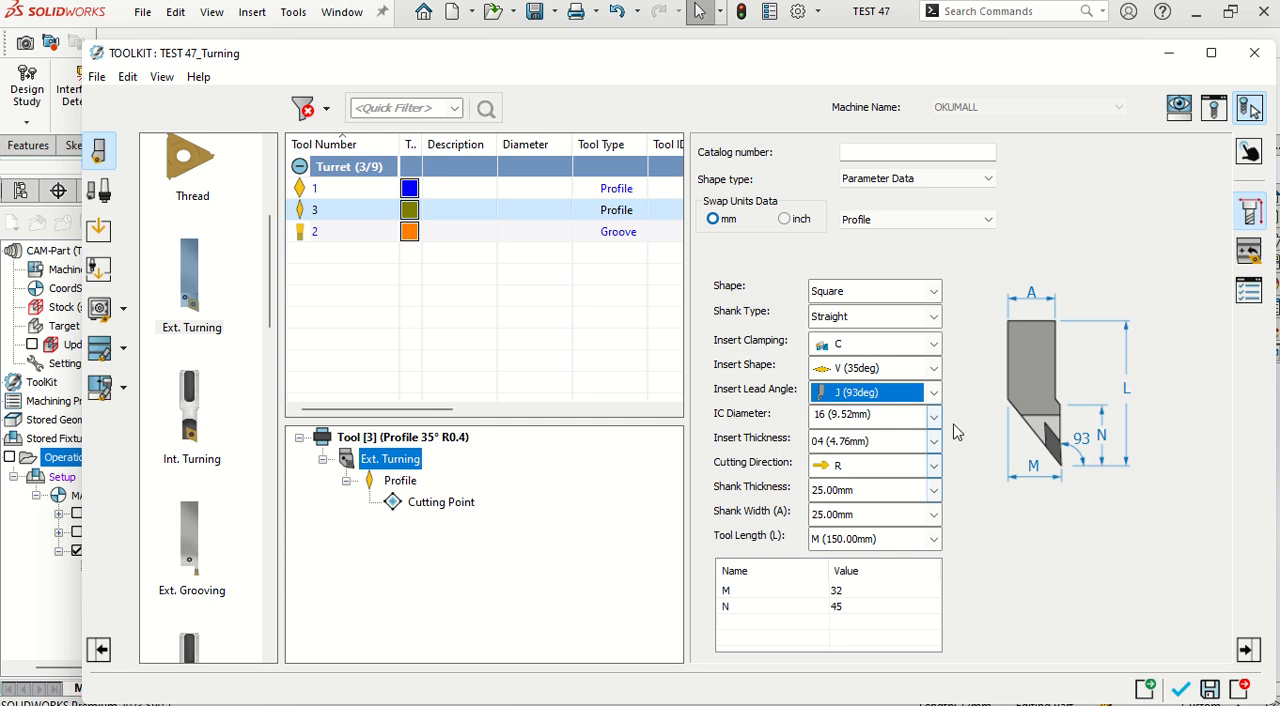
left_click(933, 344)
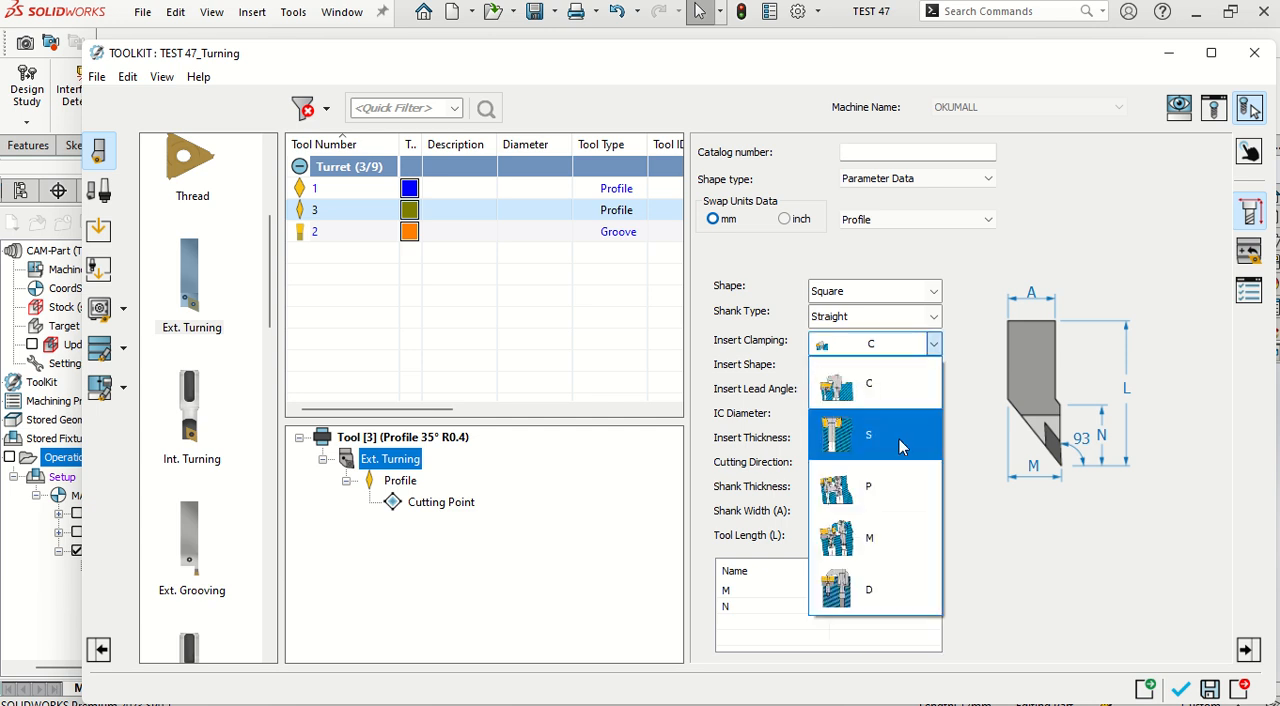
left_click(874, 526)
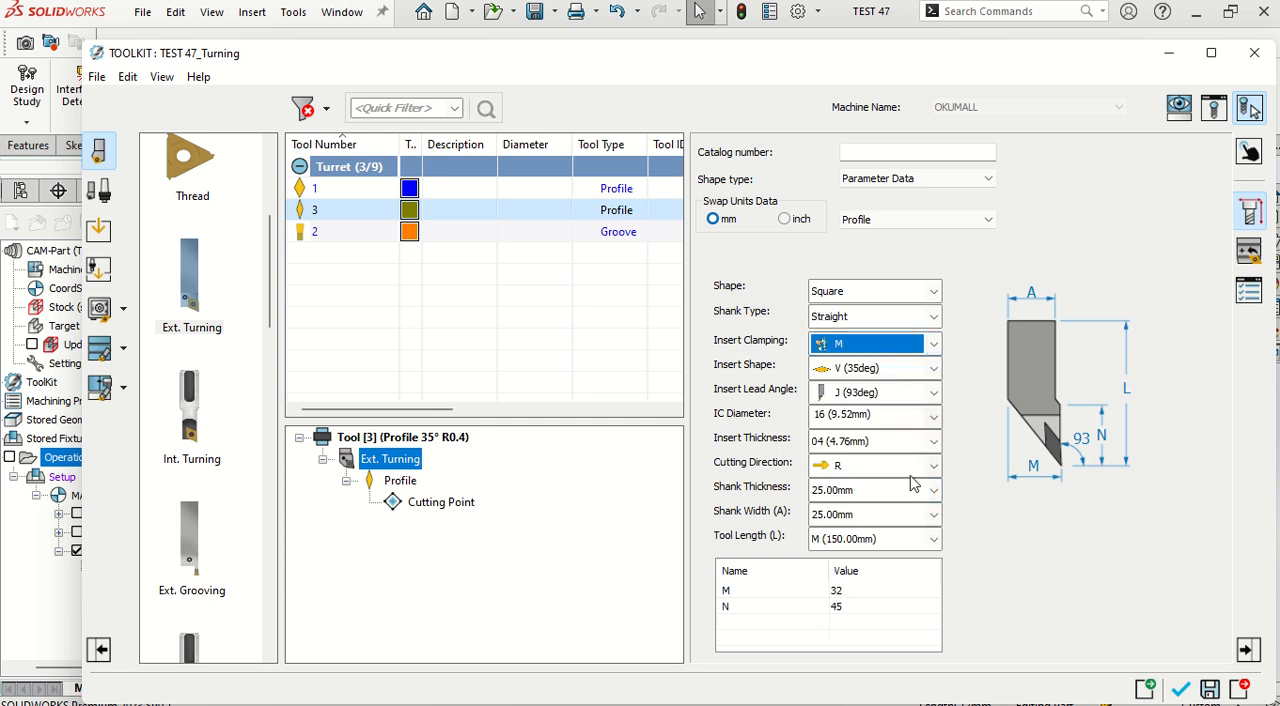
Step: Set the holder's shank thickness and shank width both to 20.00 mm
left_click(912, 487)
left_click(889, 524)
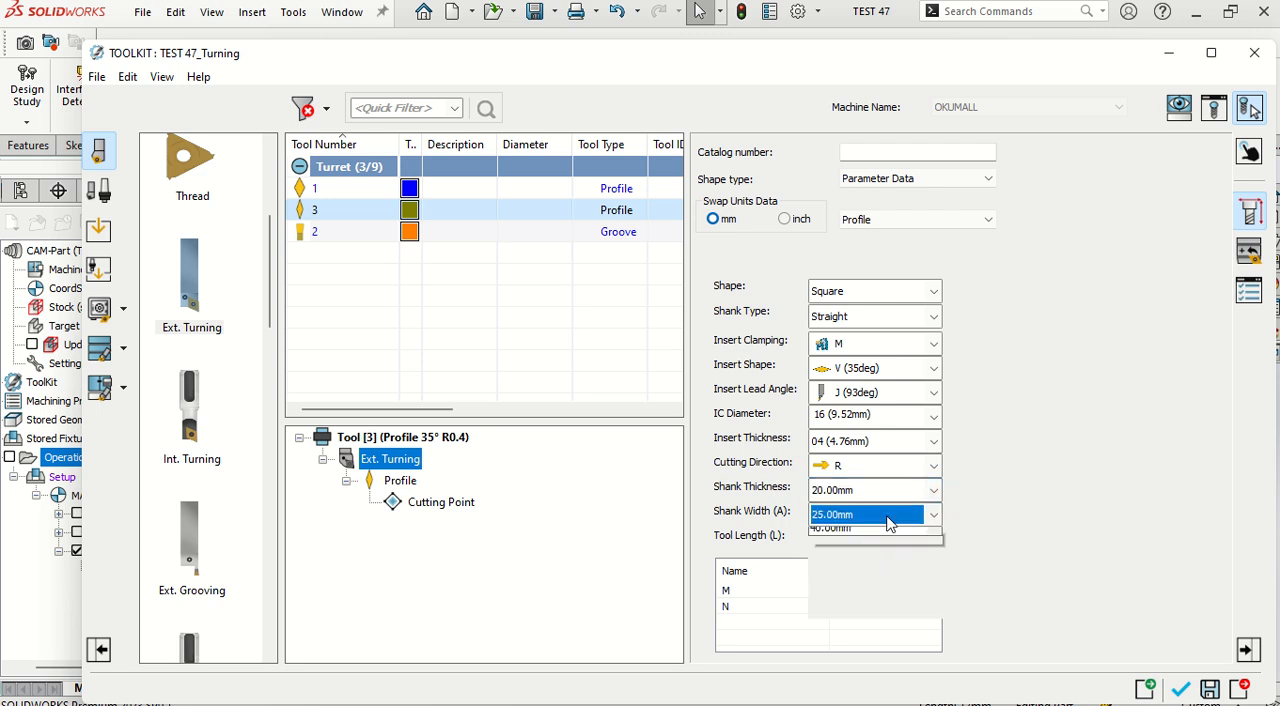
left_click(889, 518)
left_click(912, 563)
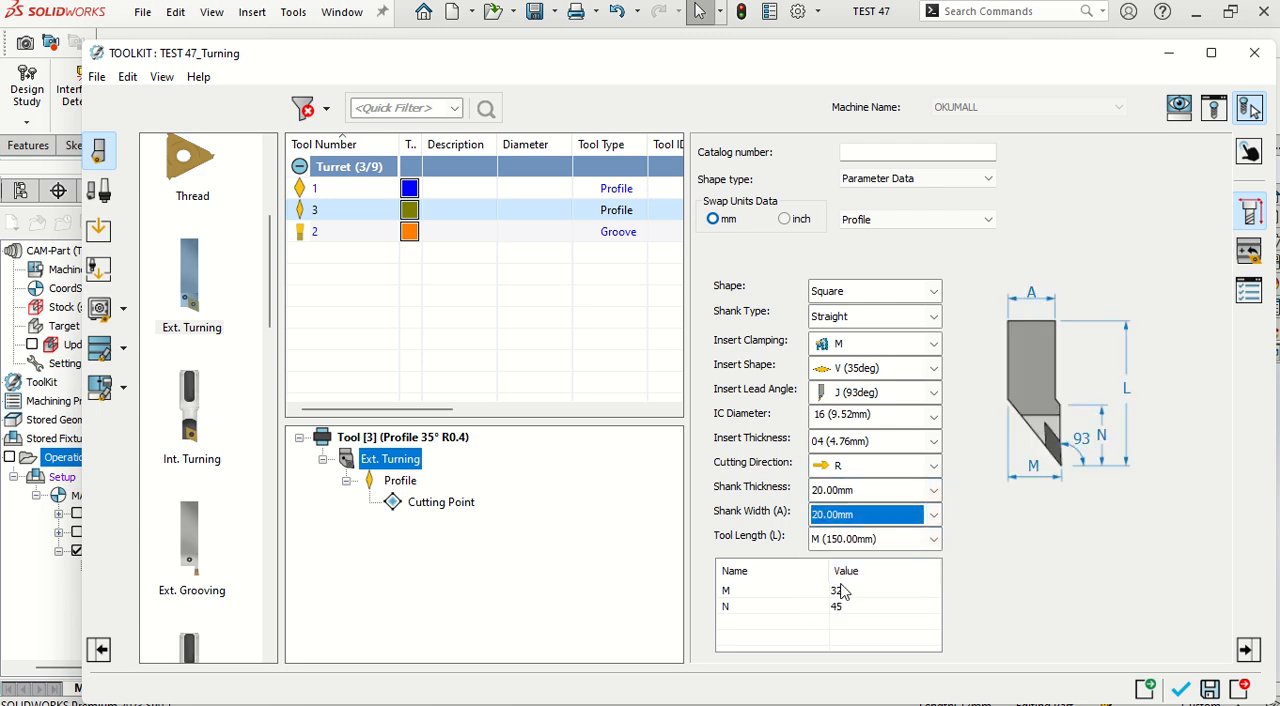
Step: Set the tool's Ry mounting rotation on Turret Station_3 to 0 and assign the tool to the turning operation
left_click(1250, 165)
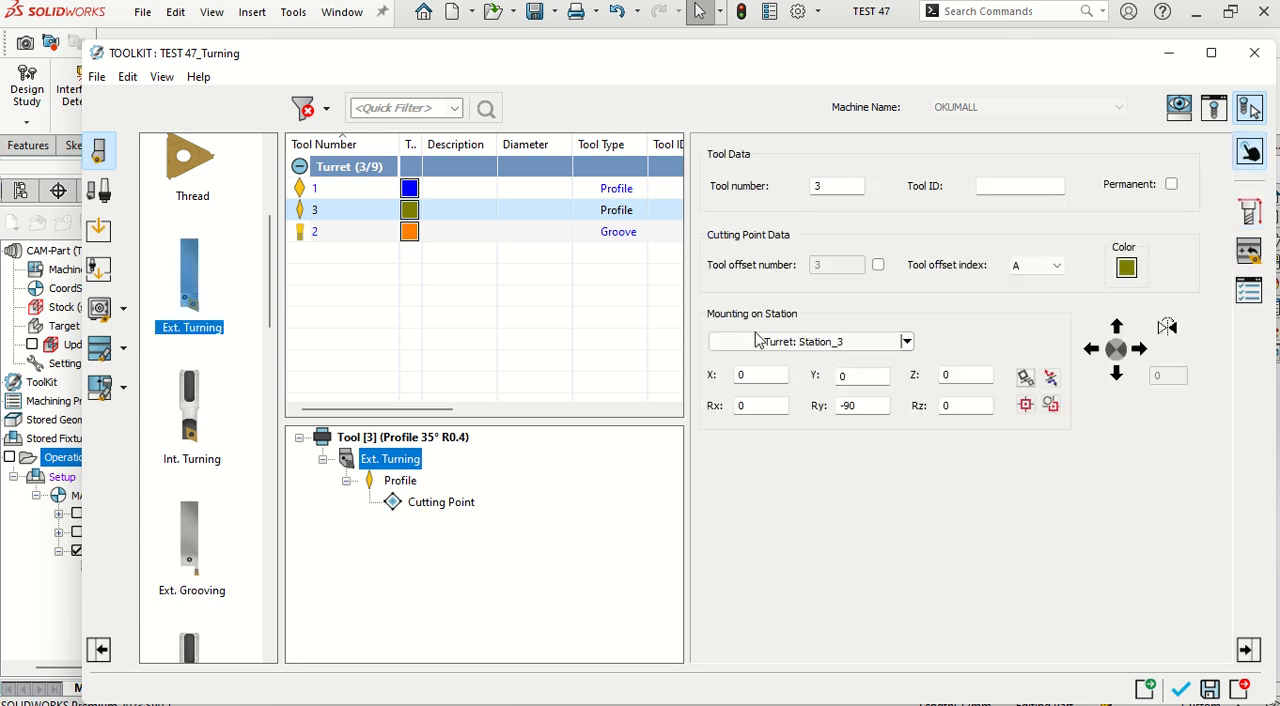
double_click(868, 405)
type("0")
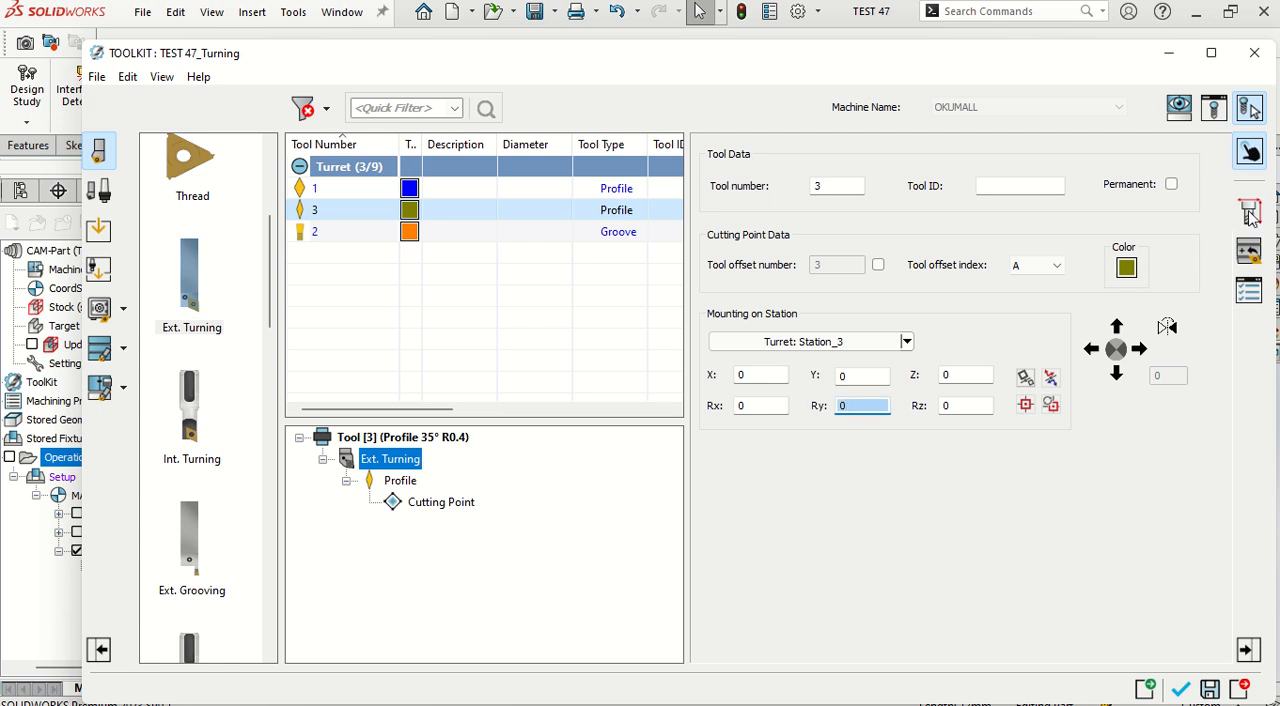
left_click(1250, 213)
left_click(1250, 252)
left_click(1250, 290)
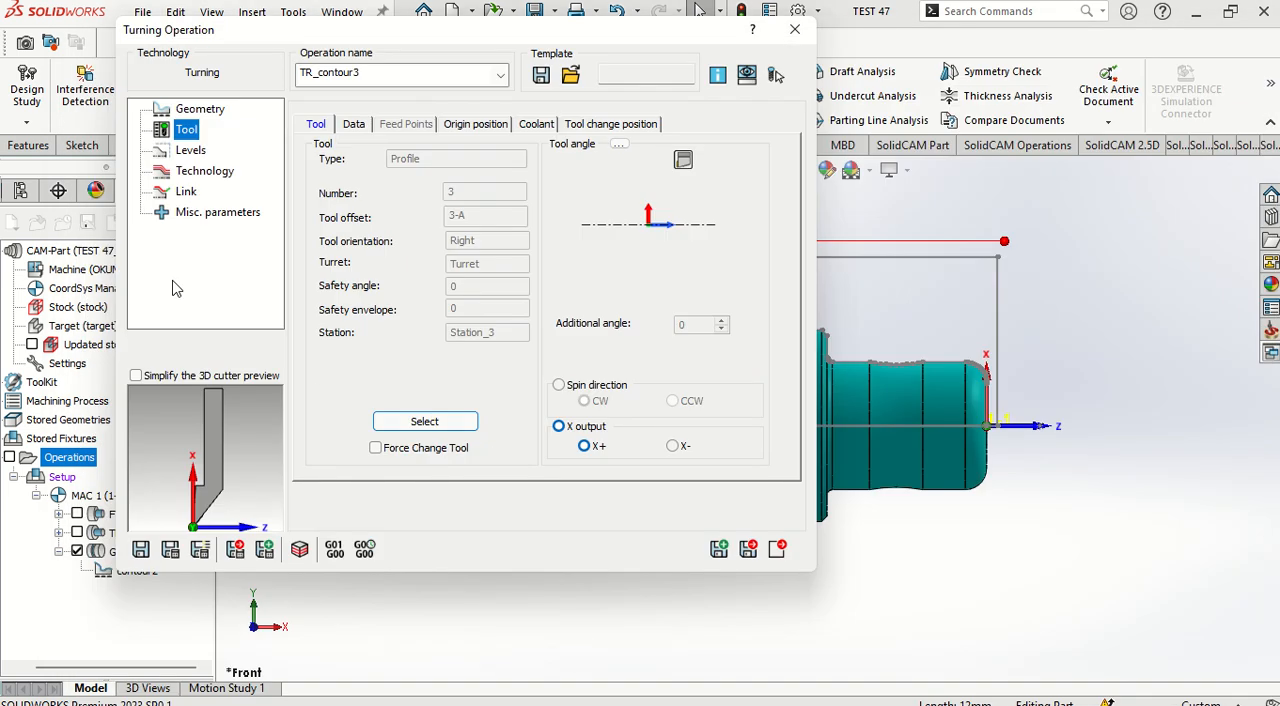
Step: Set the turning operation's work type to Finish only, then save and calculate the operation
left_click(190, 150)
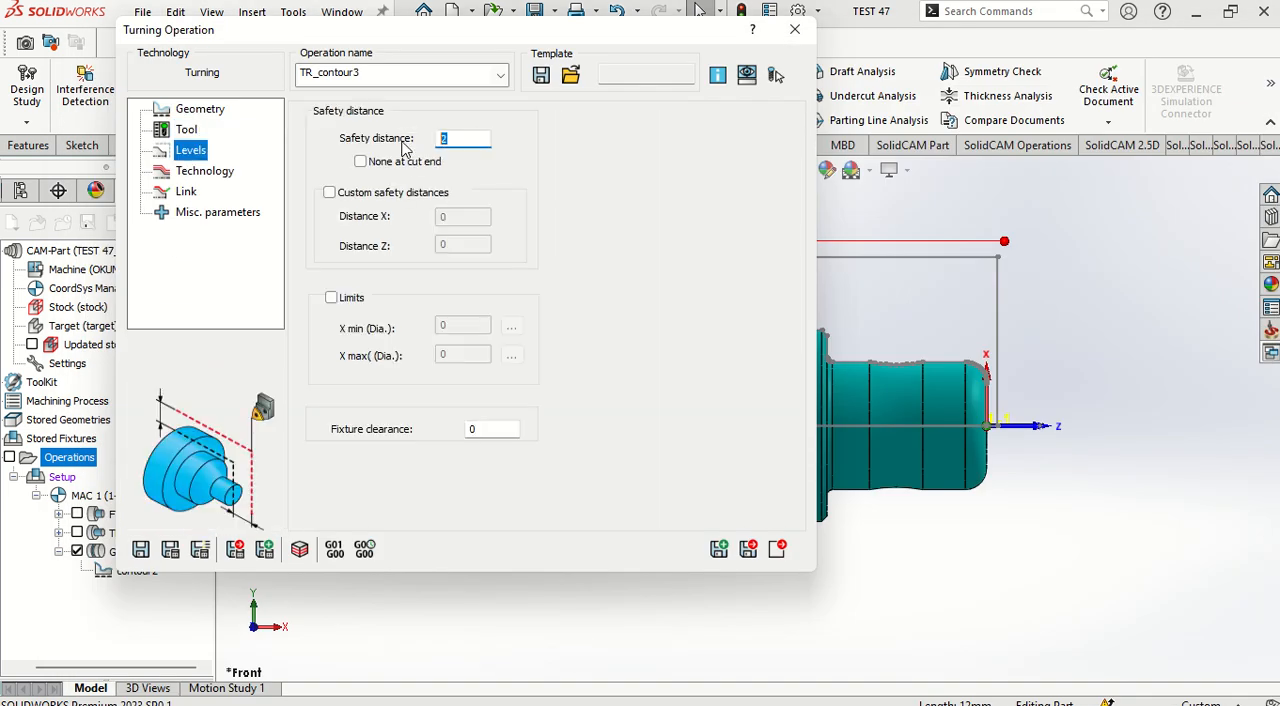
left_click(230, 172)
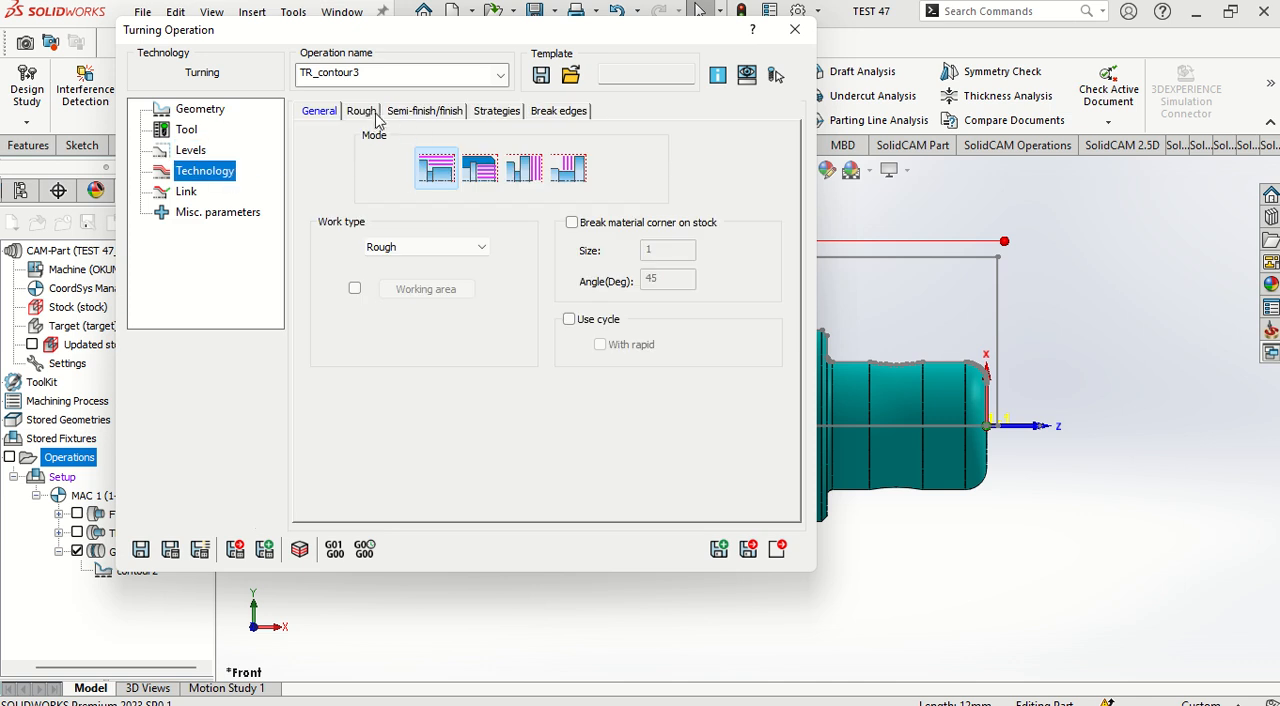
left_click(420, 247)
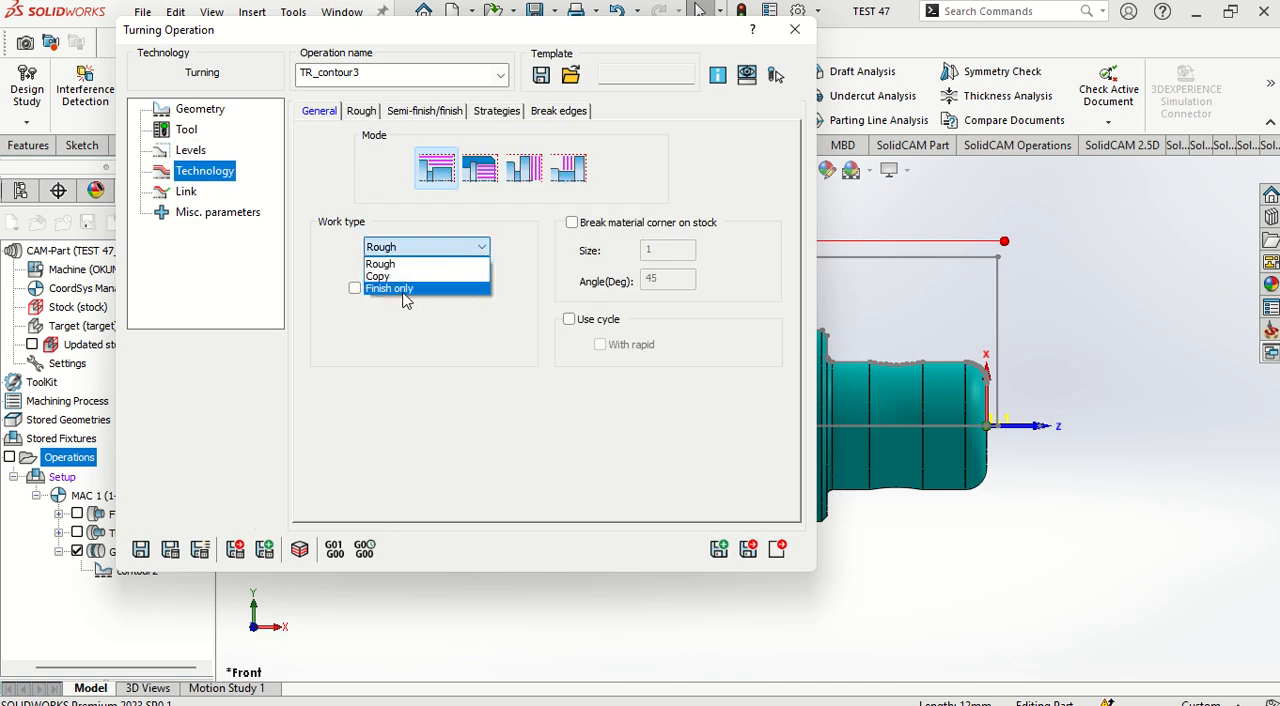
left_click(403, 291)
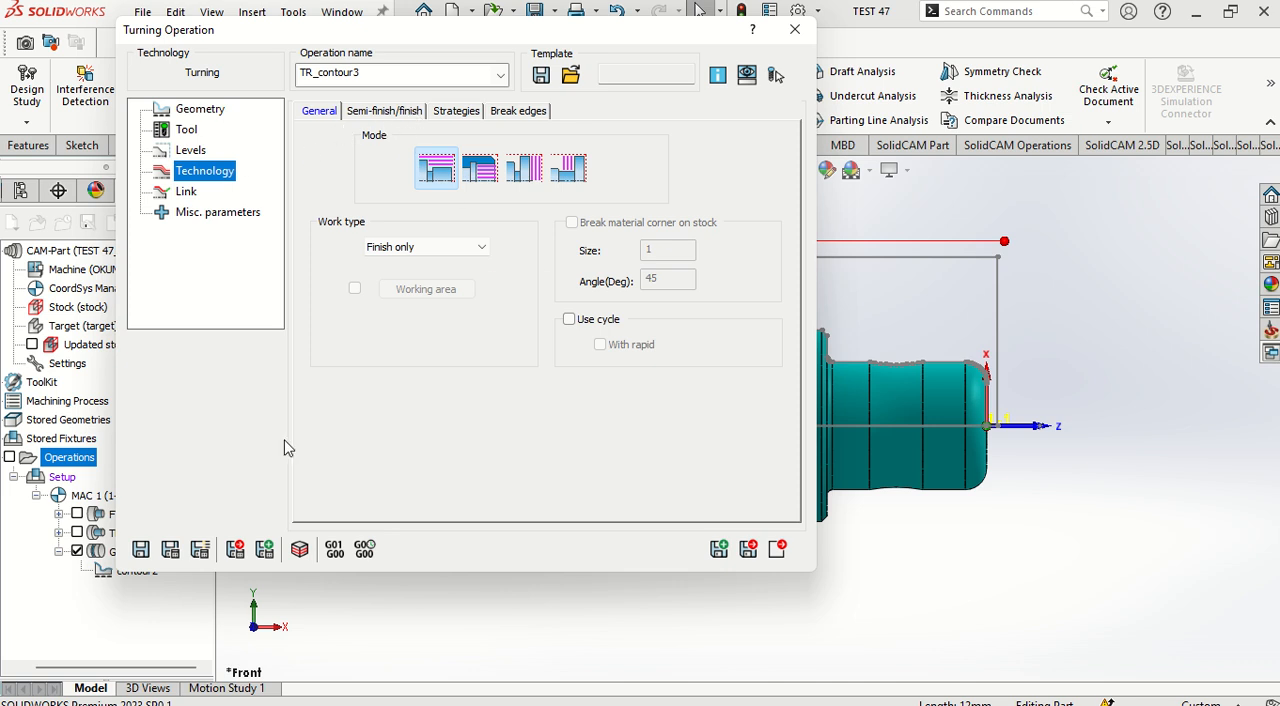
left_click(778, 549)
left_click(778, 549)
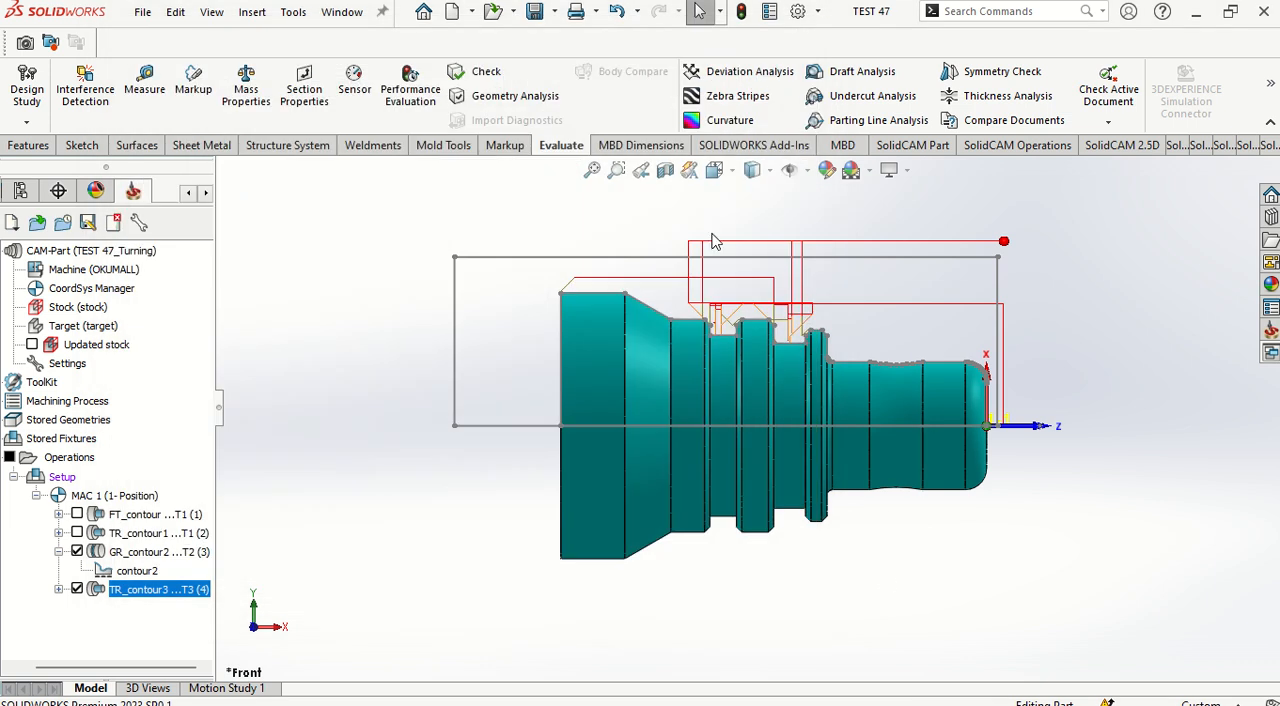
Step: Display the toolpaths of all four operations: facing, rough turning, grooving and finish turning
left_click(78, 553)
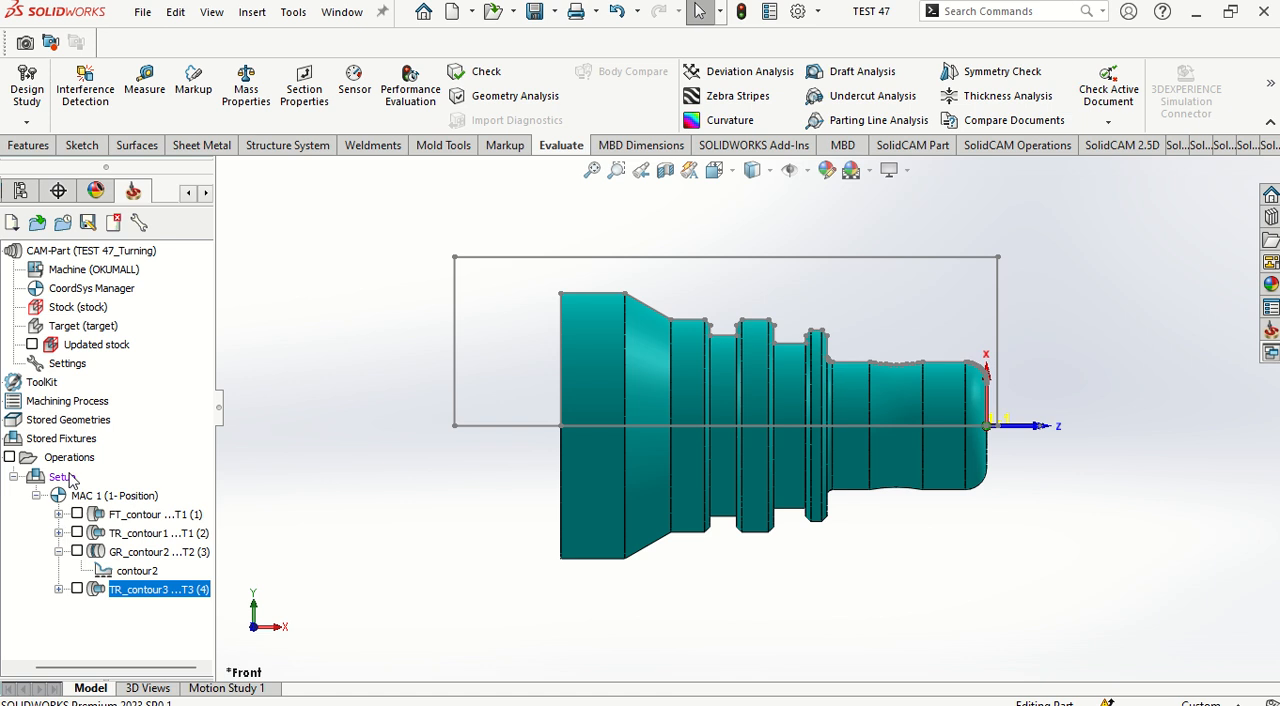
left_click(76, 512)
left_click(77, 532)
left_click(77, 551)
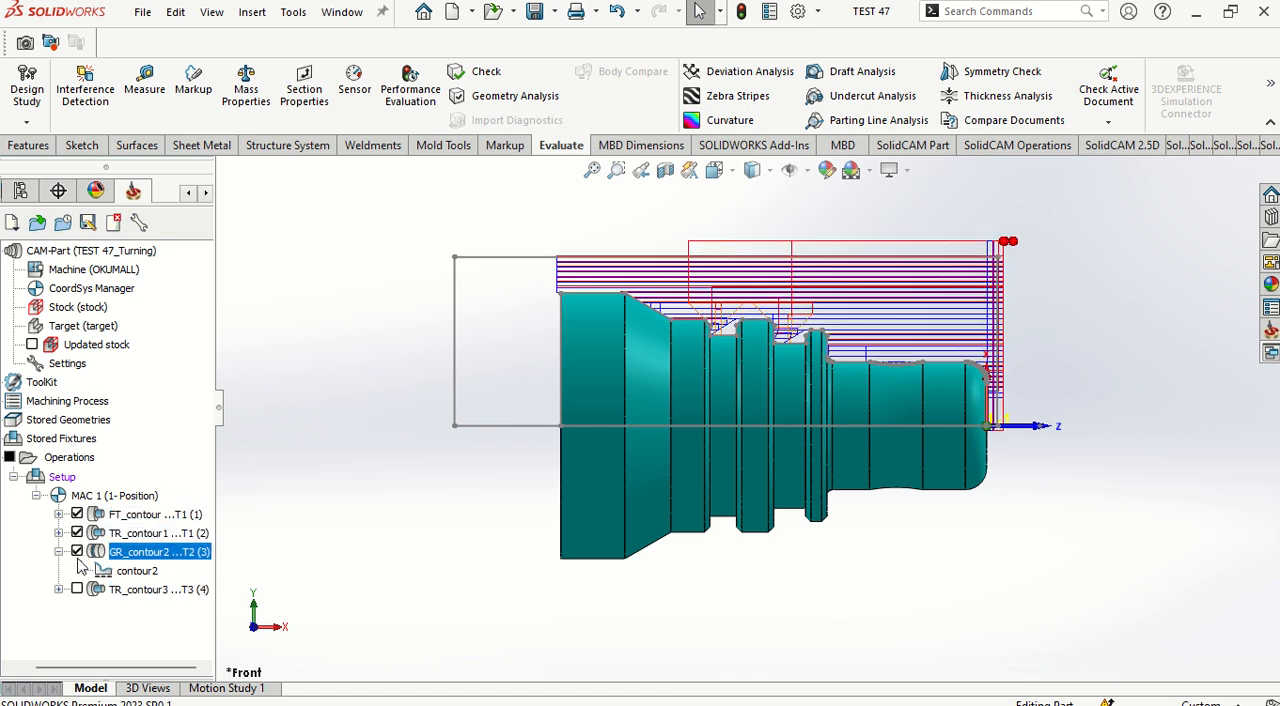
left_click(77, 588)
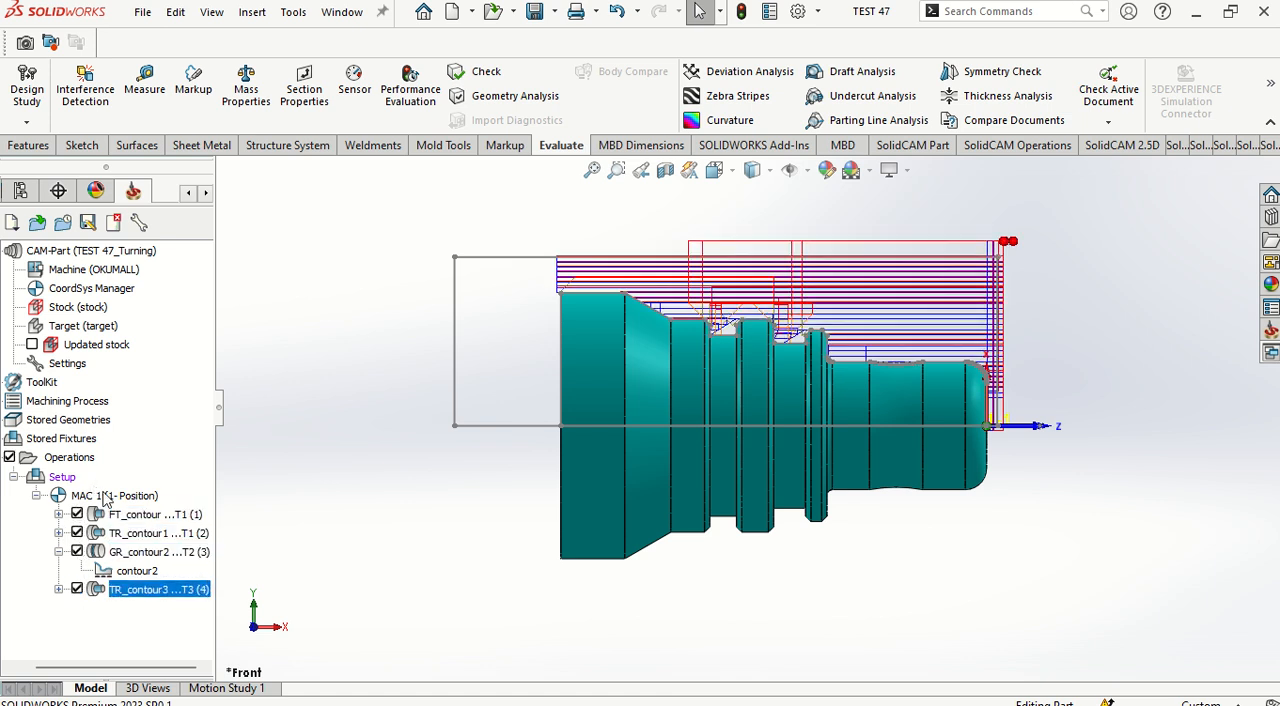
Step: Simulate all operations in the 2D Turning simulation at a raised speed, then close it
right_click(70, 458)
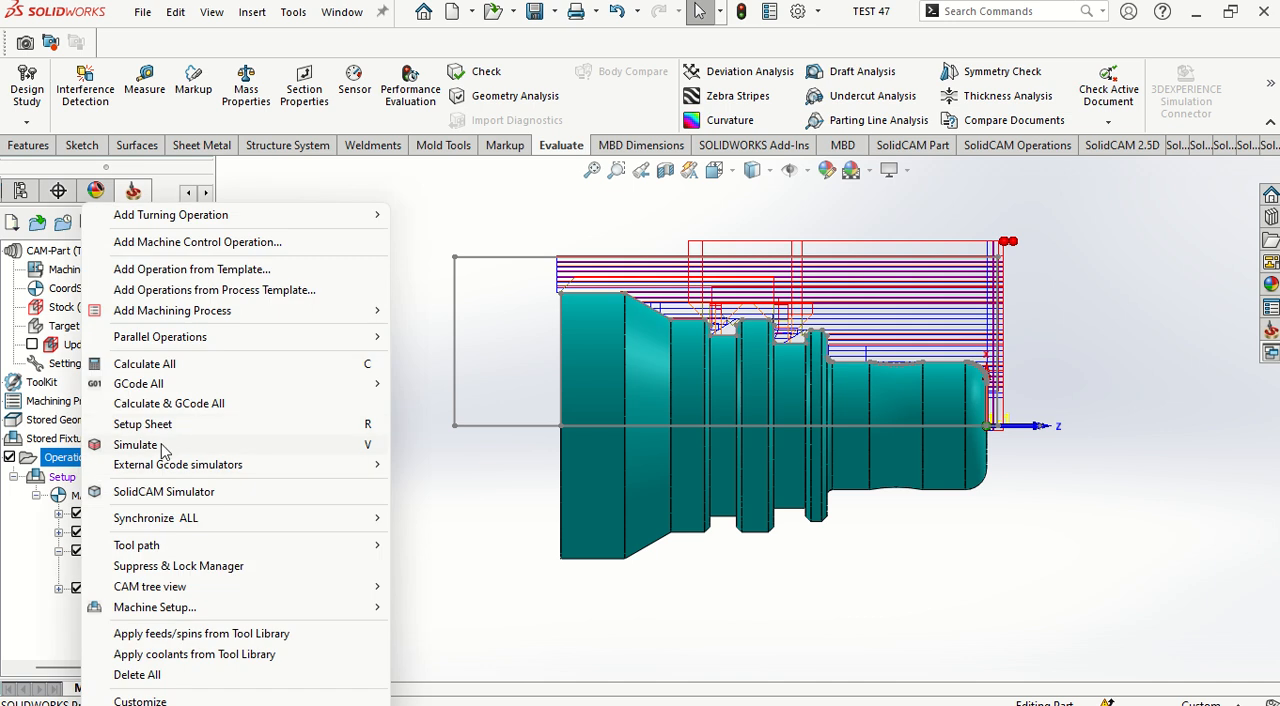
left_click(137, 445)
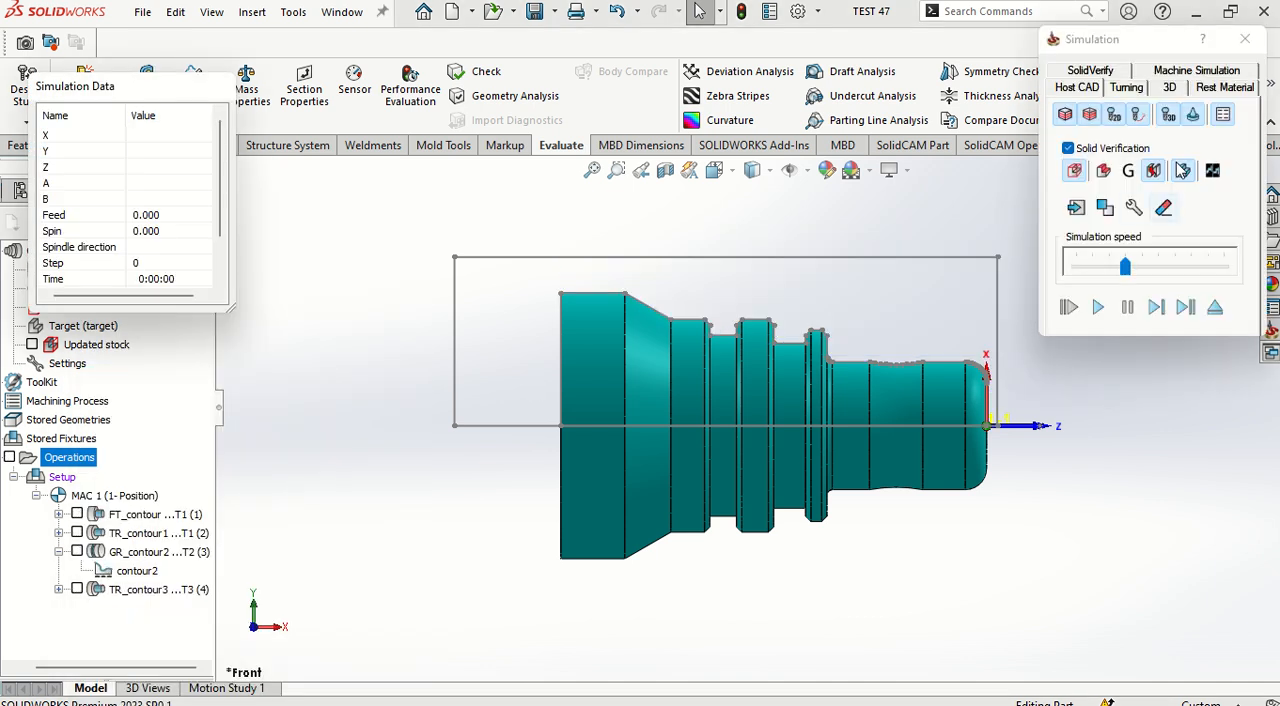
left_click(1128, 89)
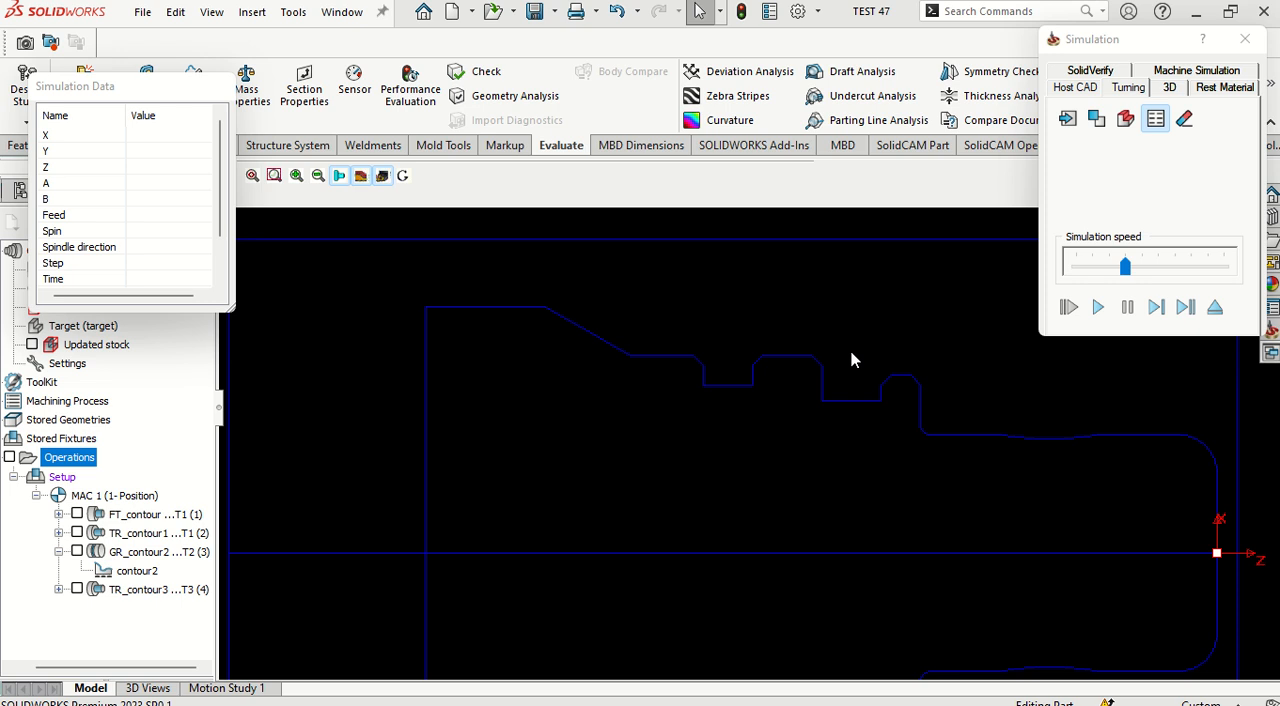
scroll(853, 386, "down", 4)
scroll(853, 386, "up", 4)
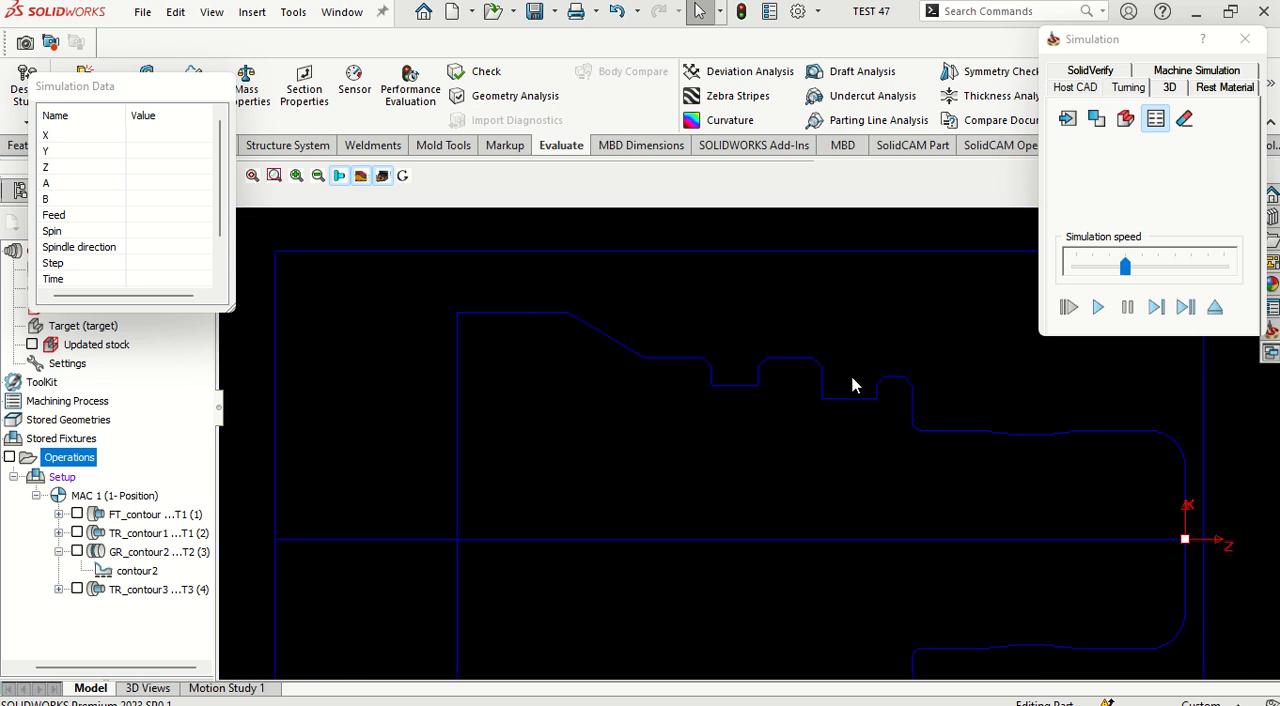
scroll(853, 386, "up", 4)
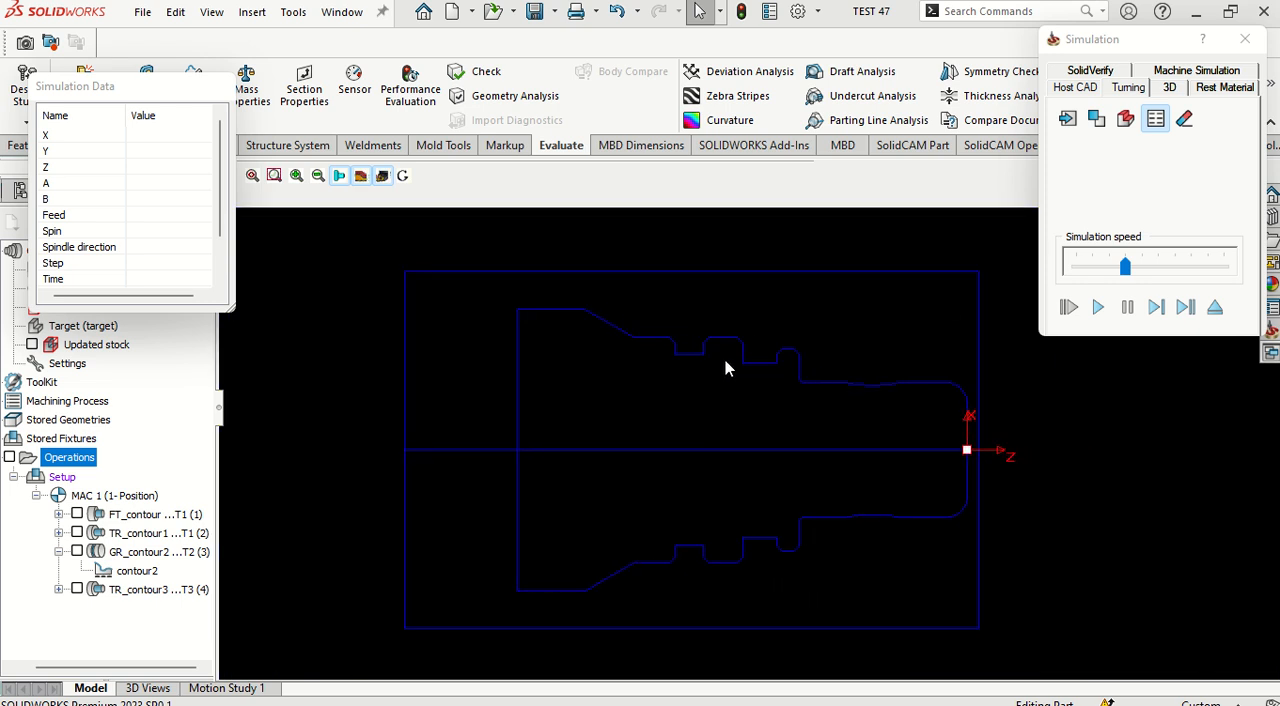
left_click(1097, 308)
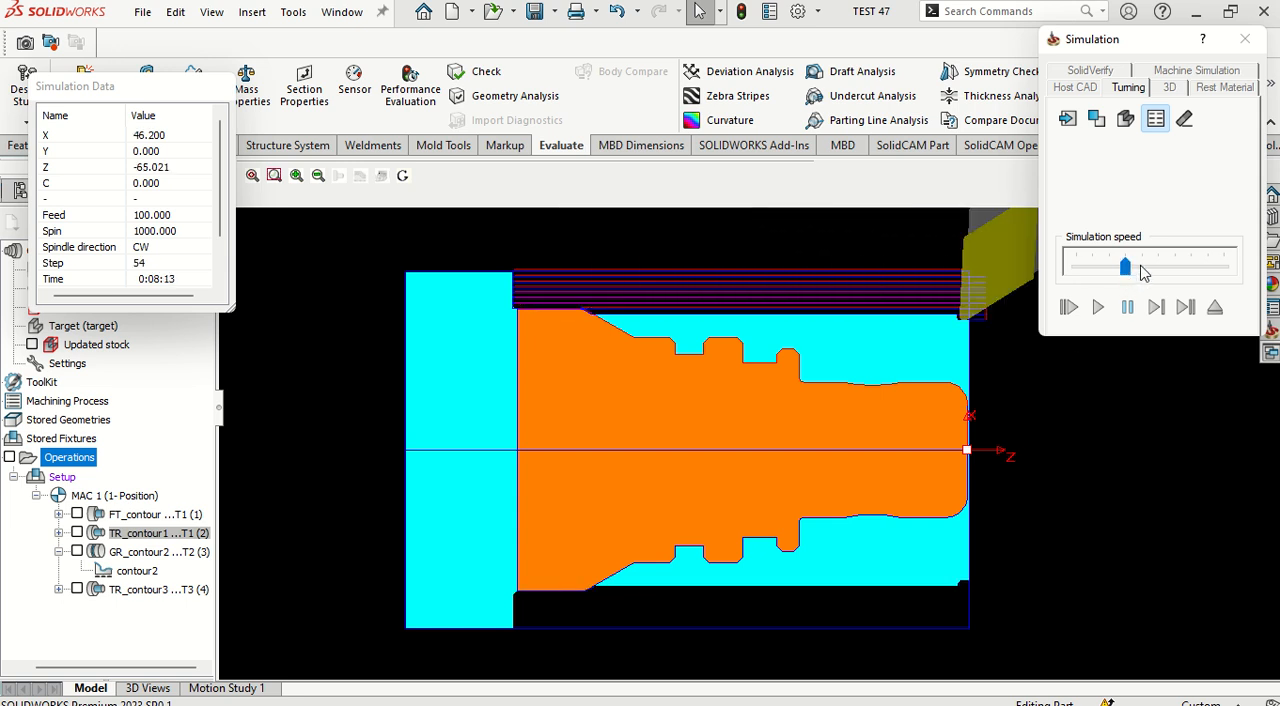
left_click_drag(1126, 267, 1142, 267)
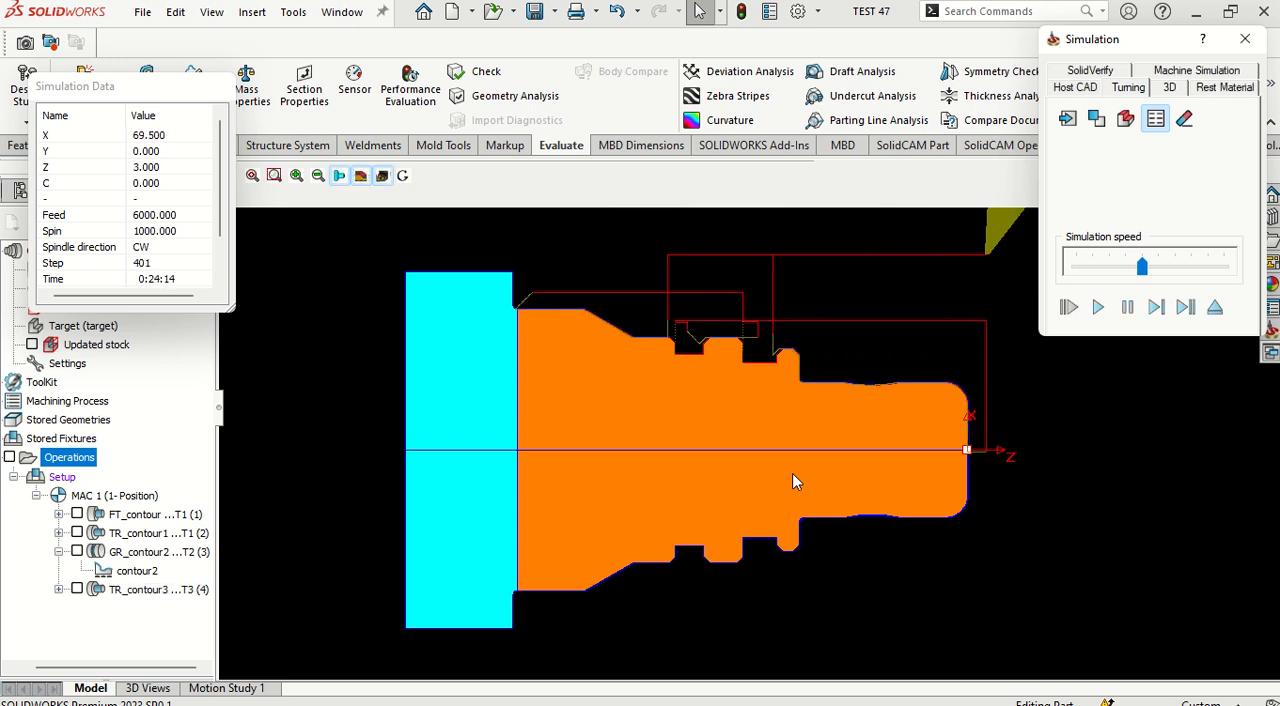
left_click(1245, 40)
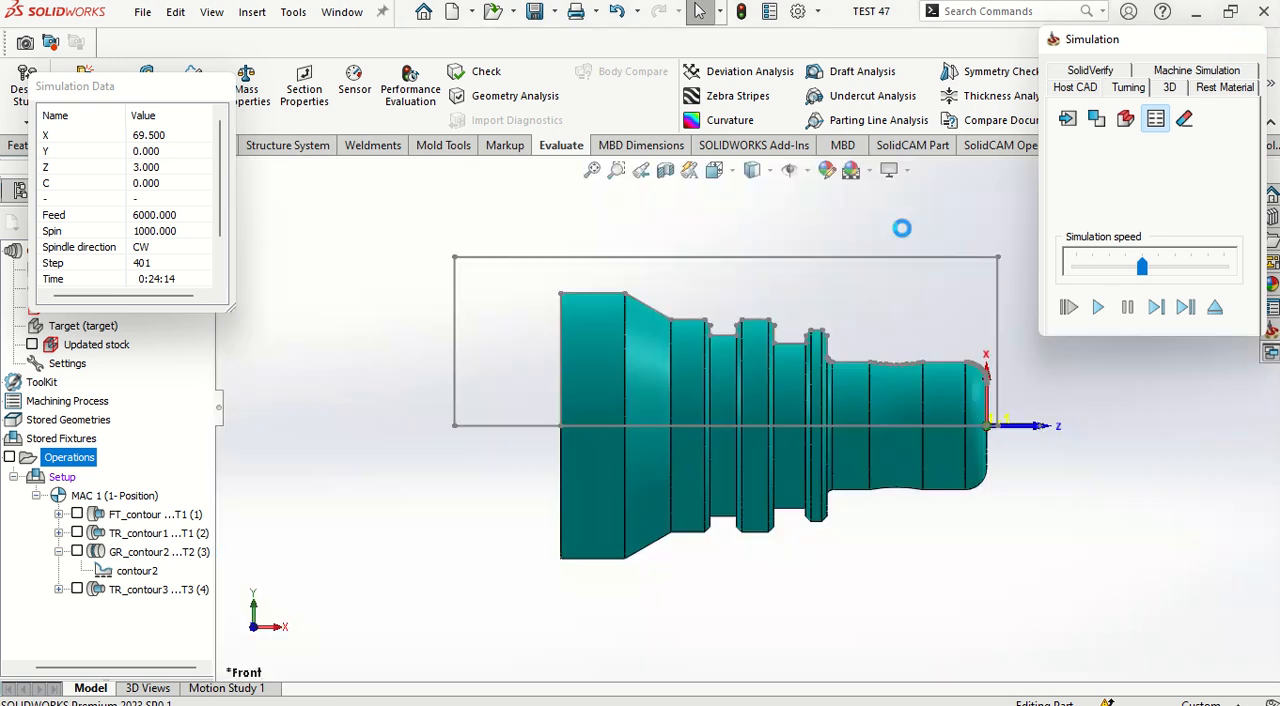
Step: Play all operations in a maximized SolidCAM Simulator, raising the speed to 32x, then close it
right_click(70, 466)
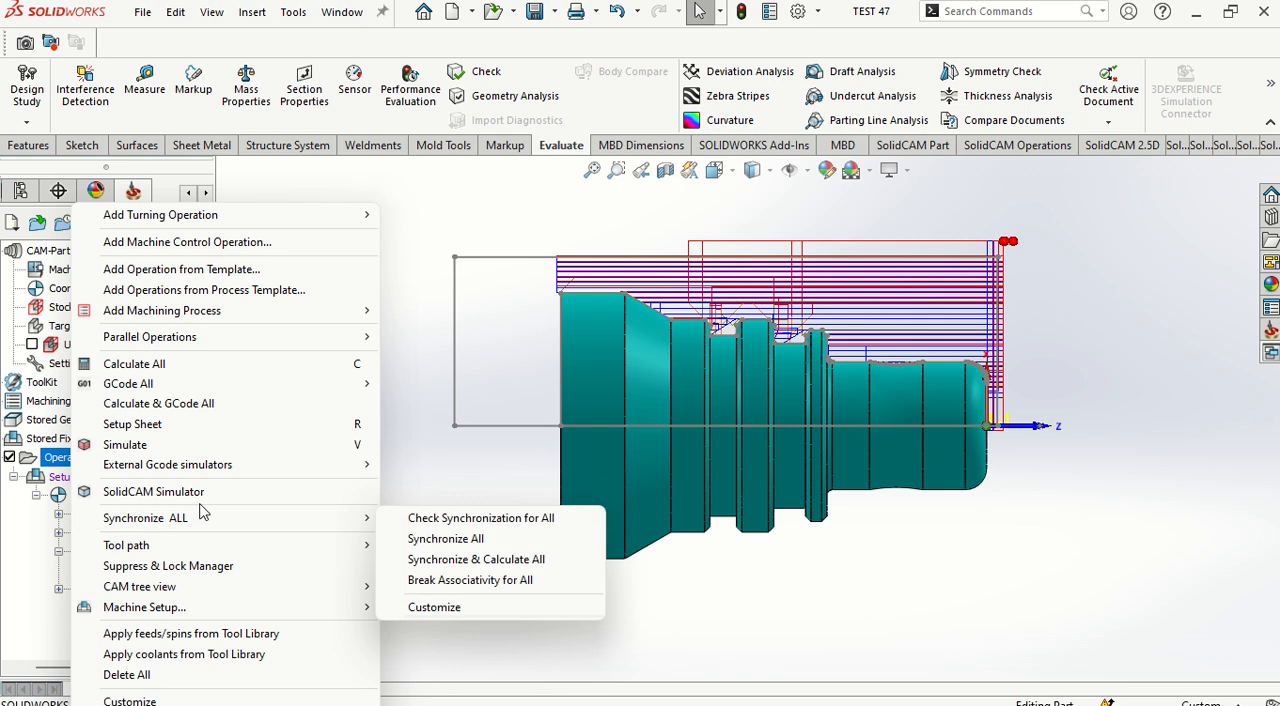
left_click(180, 491)
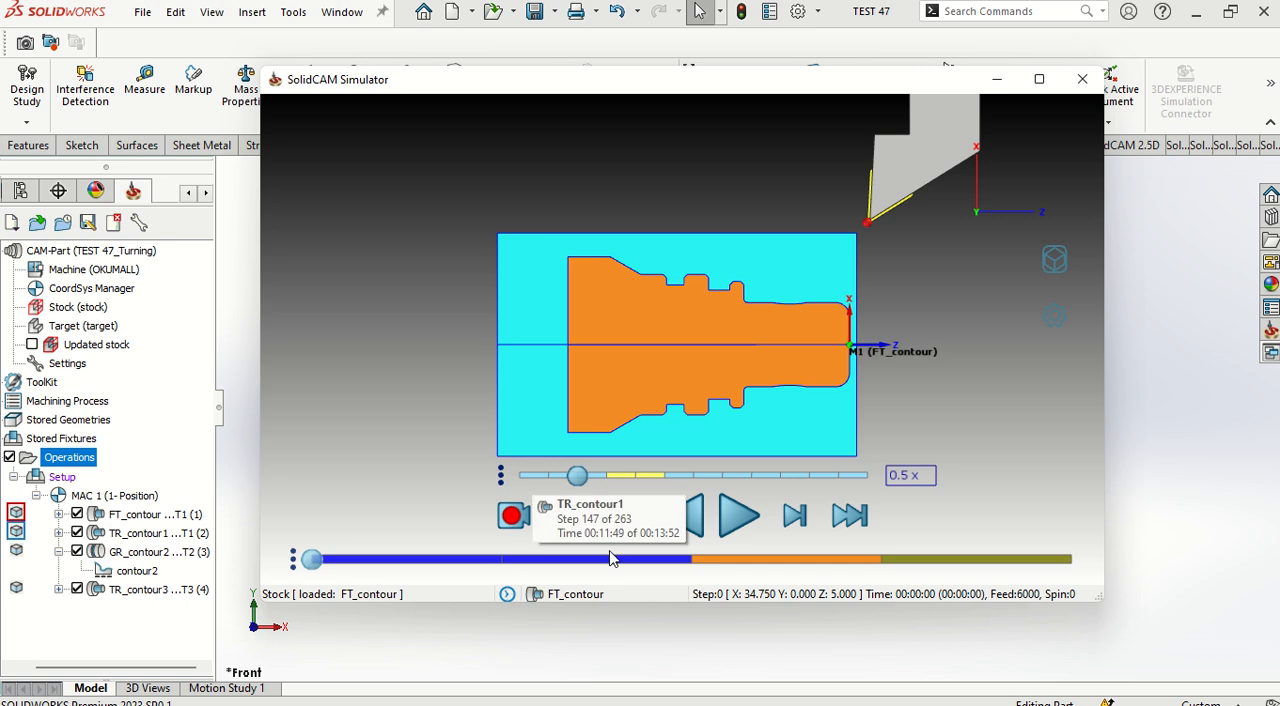
left_click(739, 515)
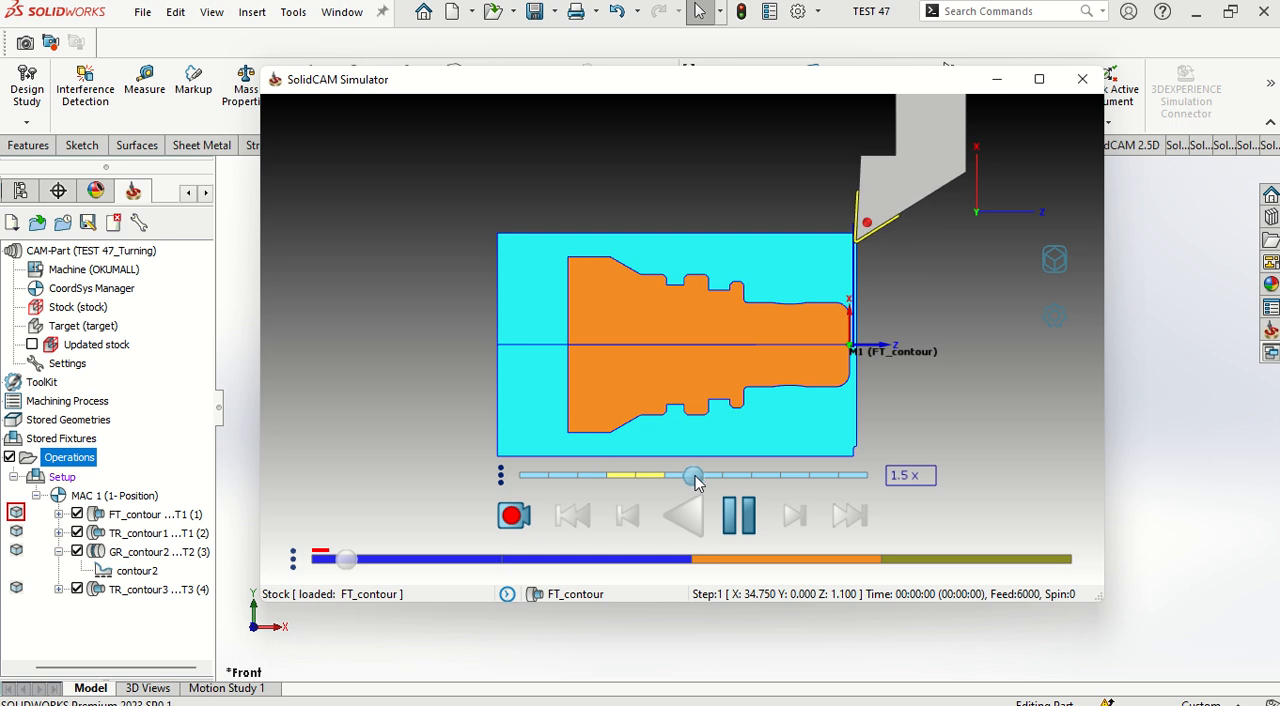
left_click_drag(695, 477, 780, 477)
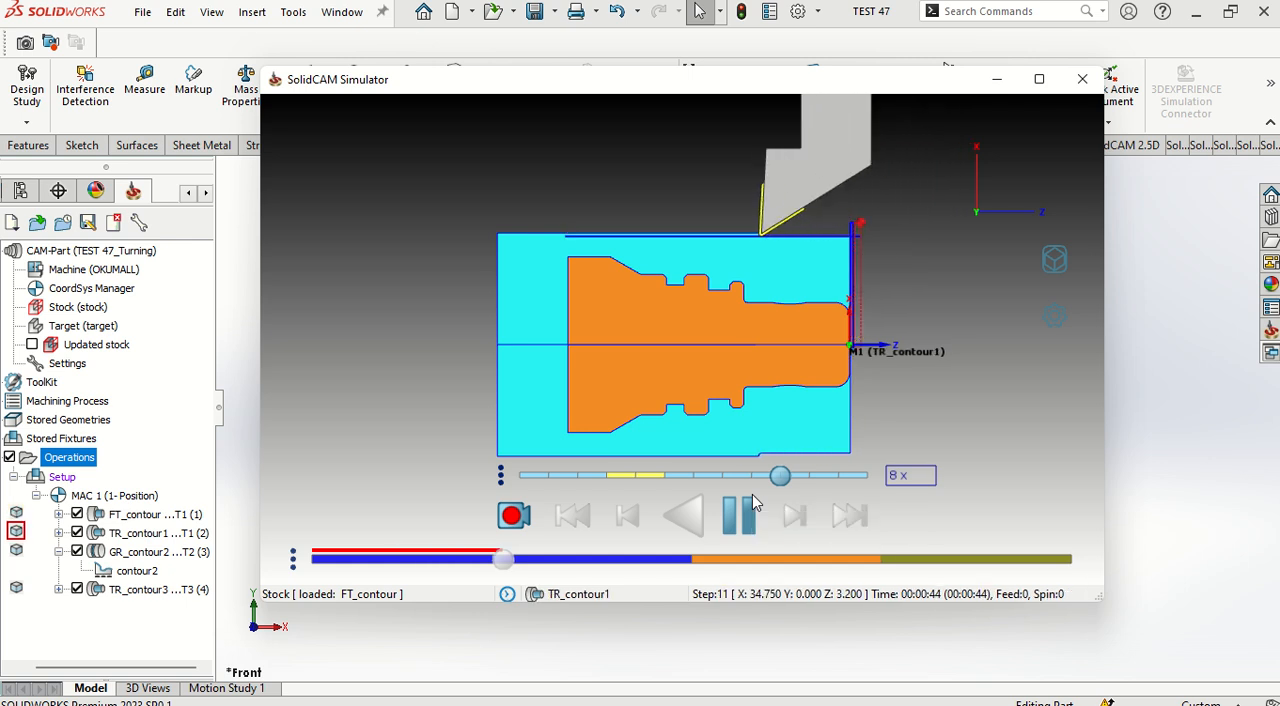
left_click(1039, 80)
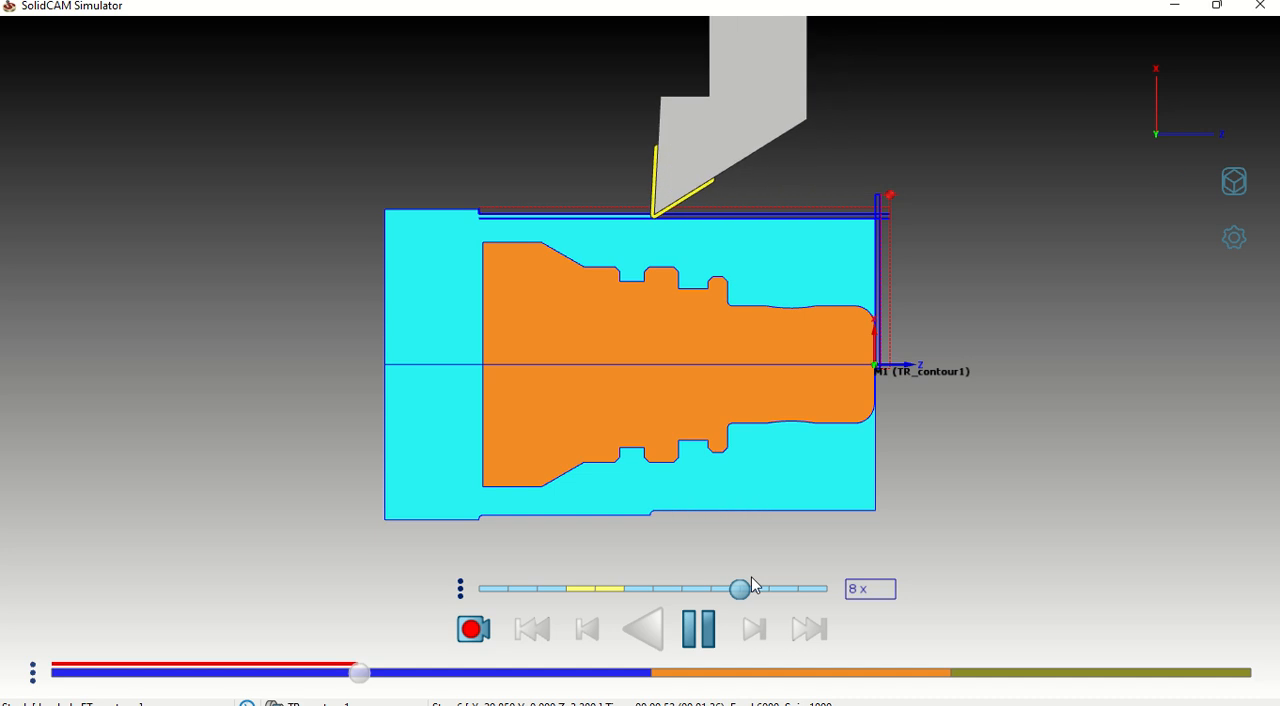
left_click_drag(750, 597, 797, 594)
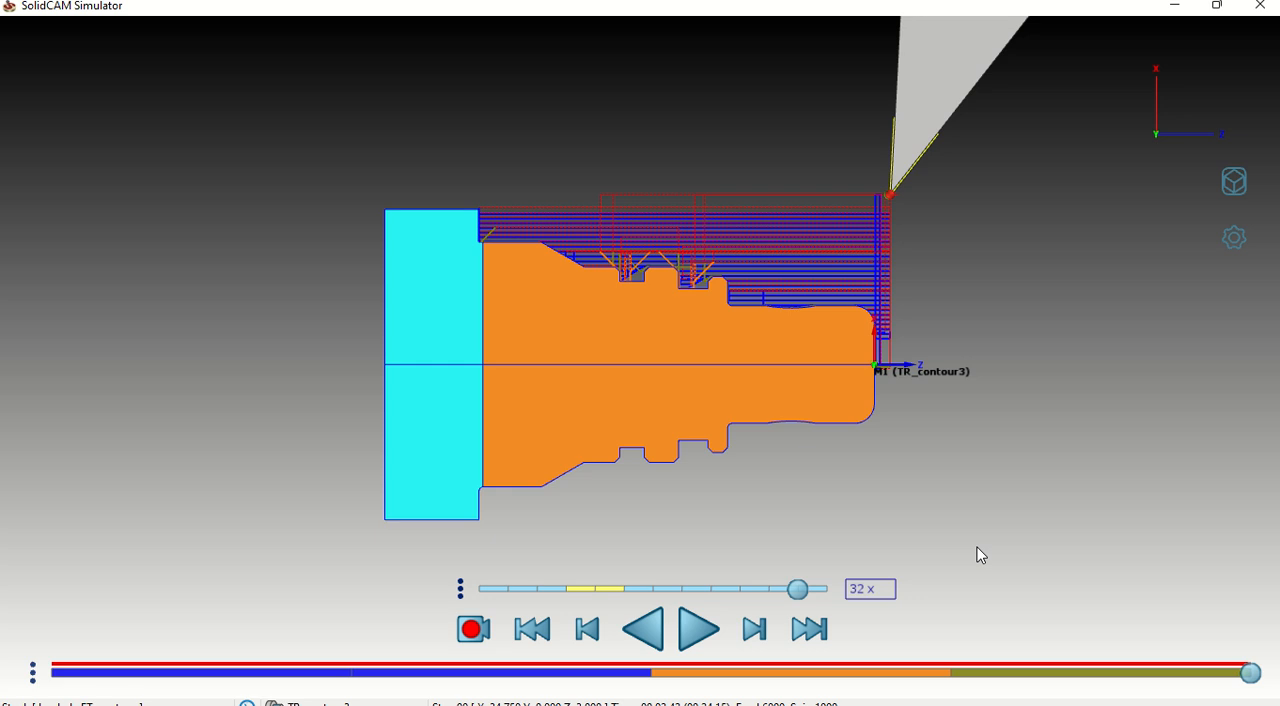
left_click(1217, 5)
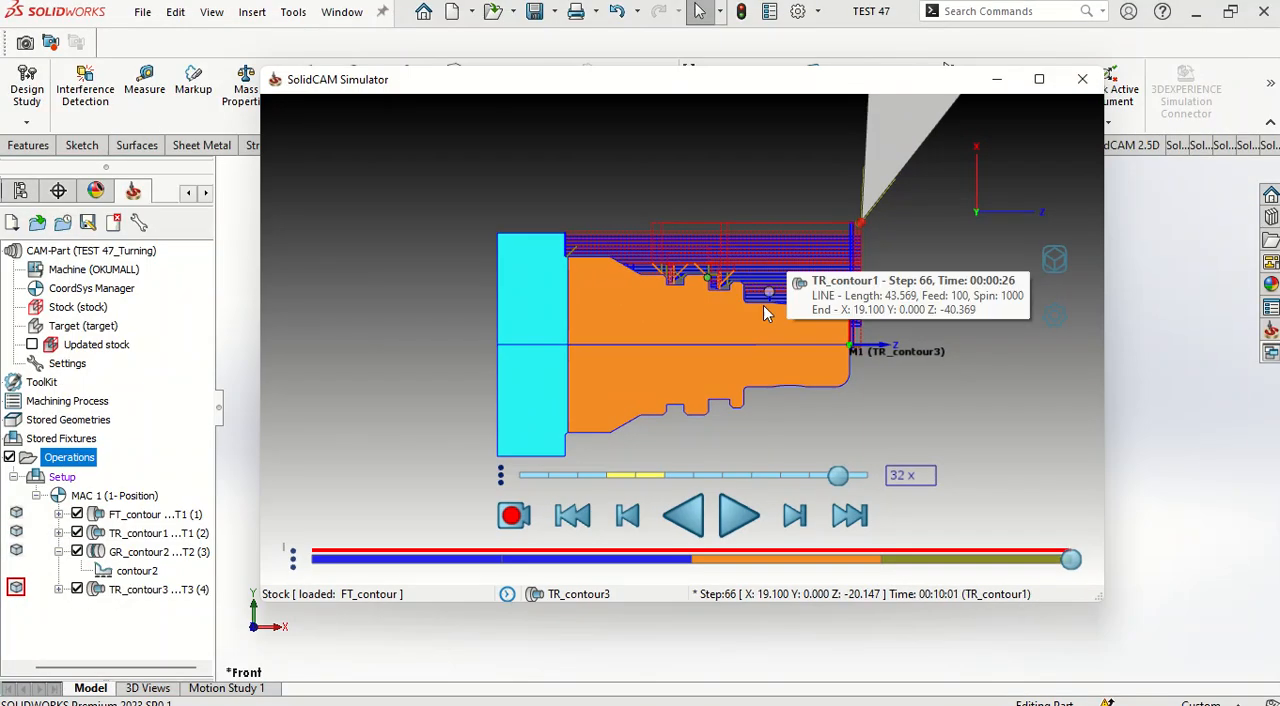
left_click(1082, 79)
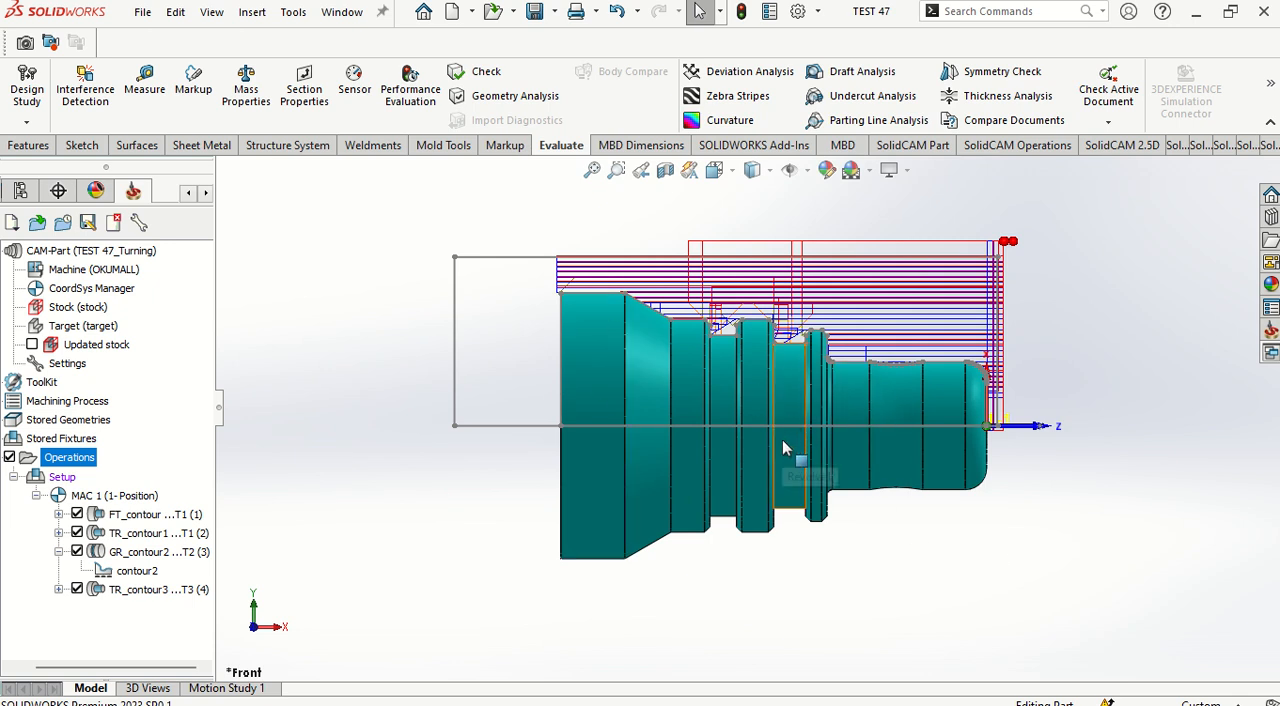
Step: Hide the toolpaths of all four turning operations and collapse the grooving operation in the CAM tree
left_click(77, 514)
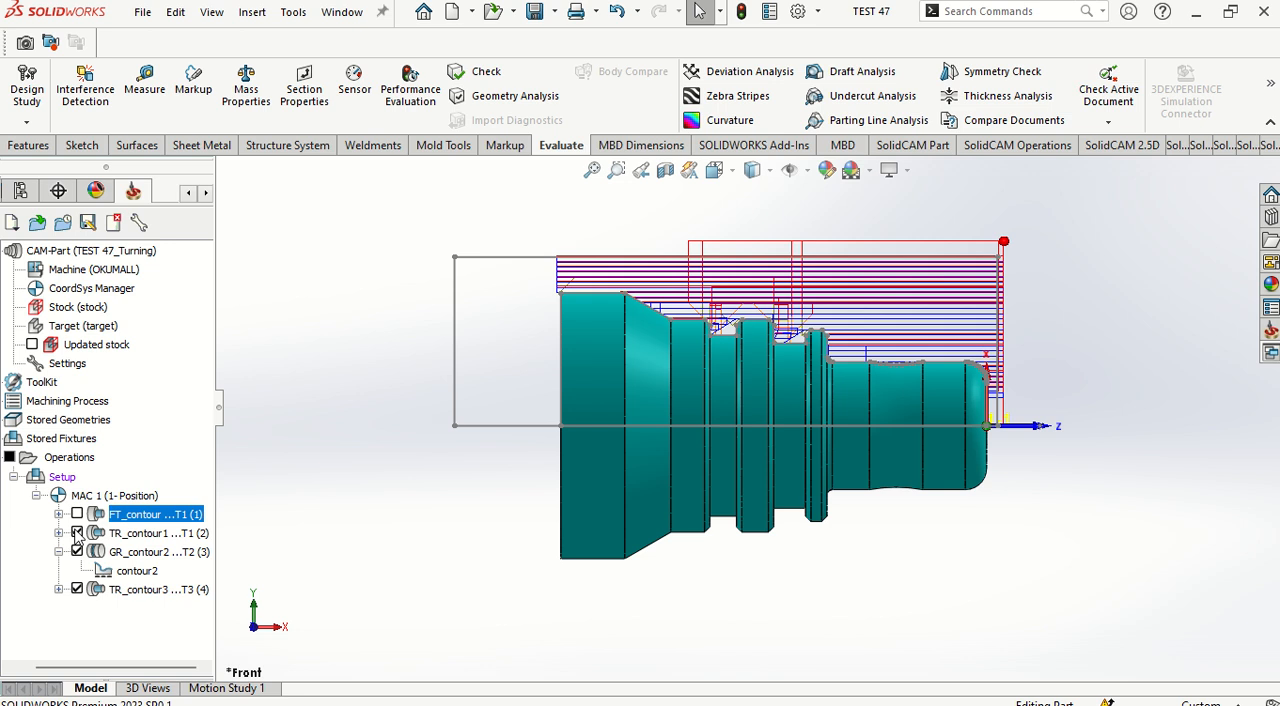
left_click(77, 533)
left_click(77, 552)
left_click(77, 589)
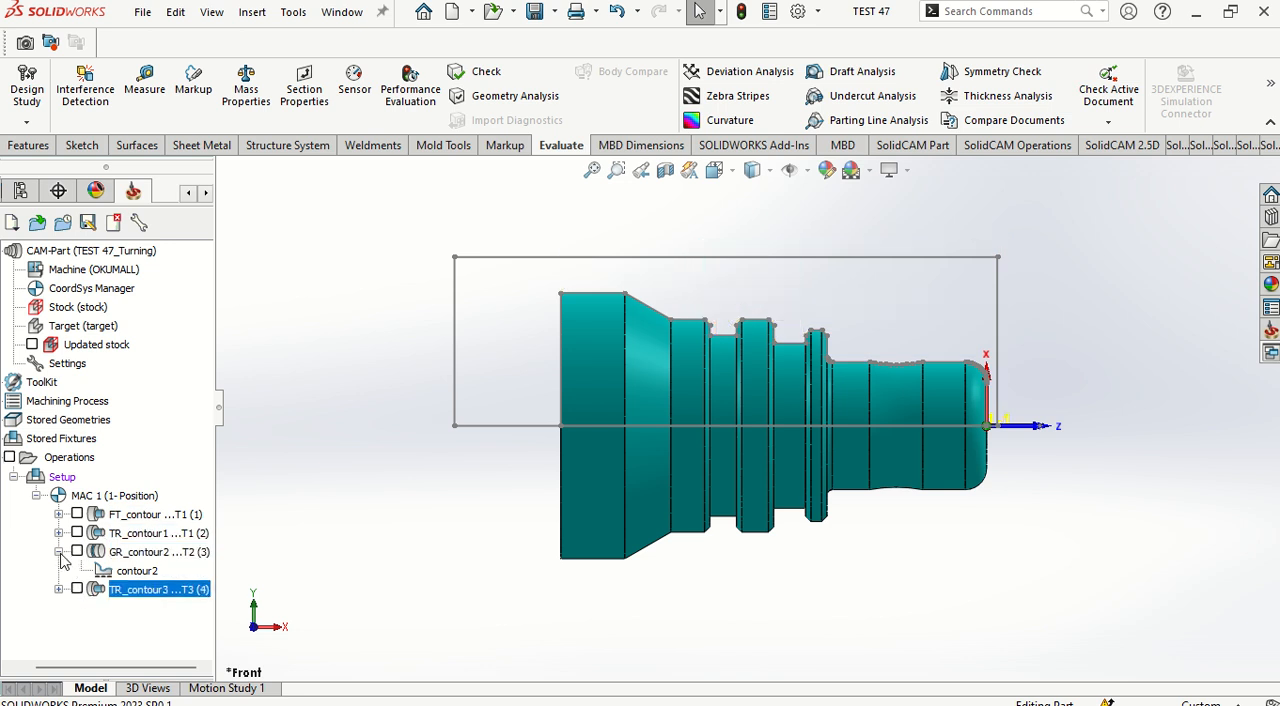
left_click(58, 552)
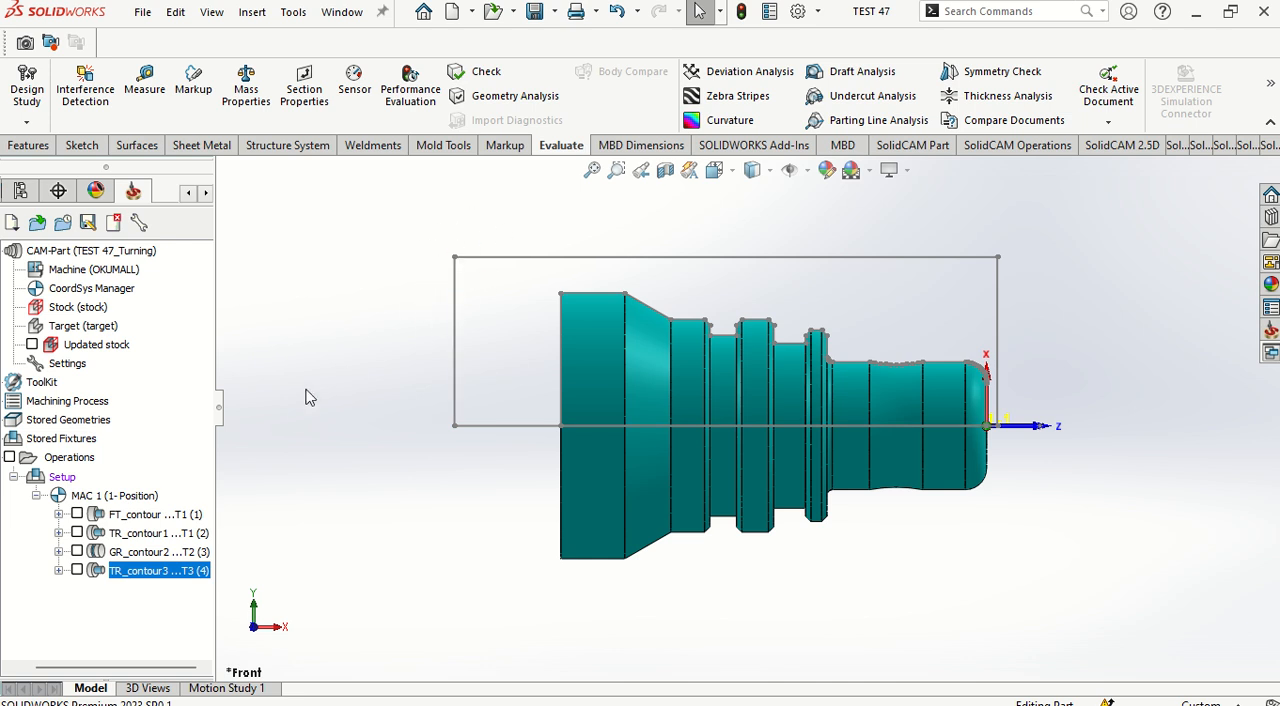
Step: Inspect the Z position of Table_Pos1 in the machine setup and its pick point, then cancel without changes
right_click(60, 479)
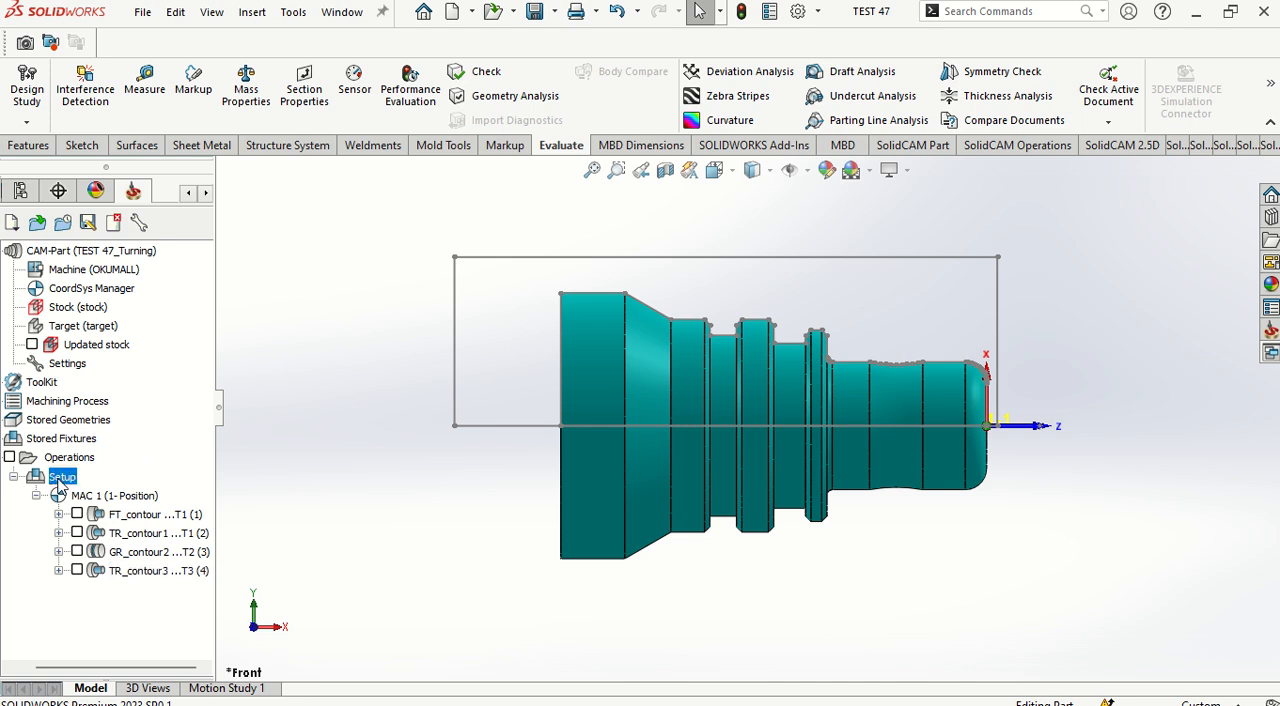
left_click(120, 46)
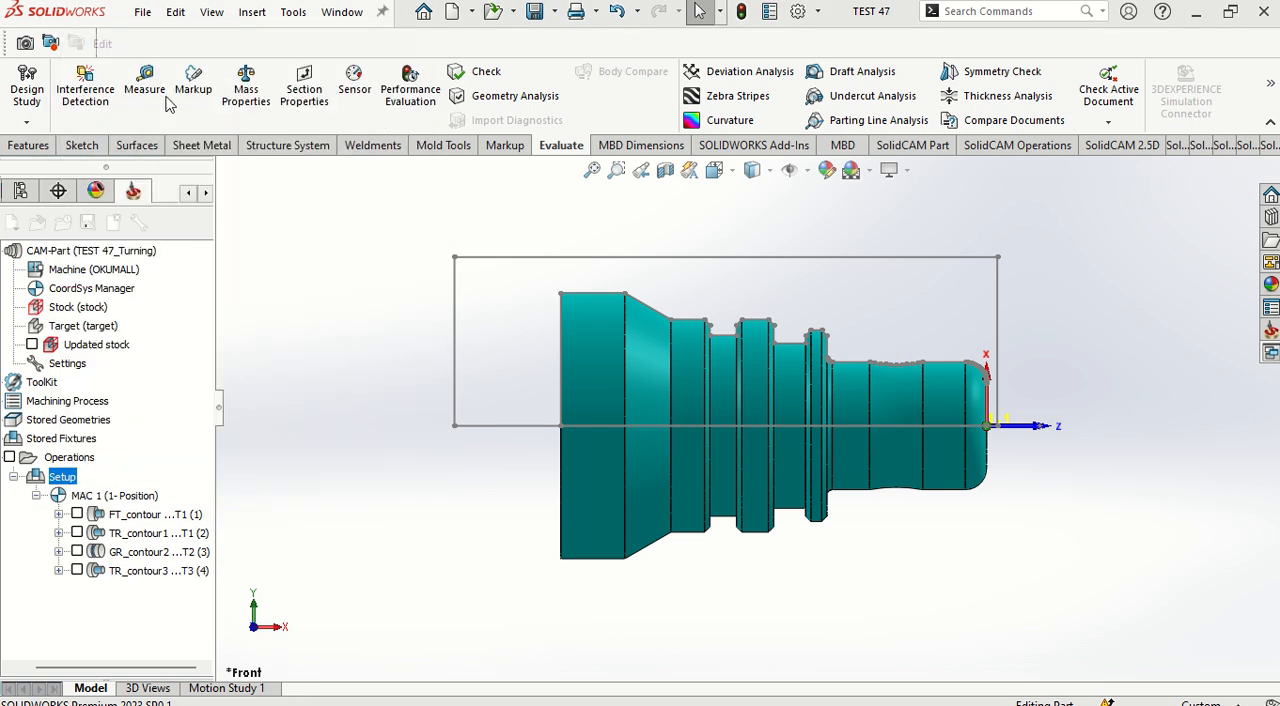
left_click(645, 390)
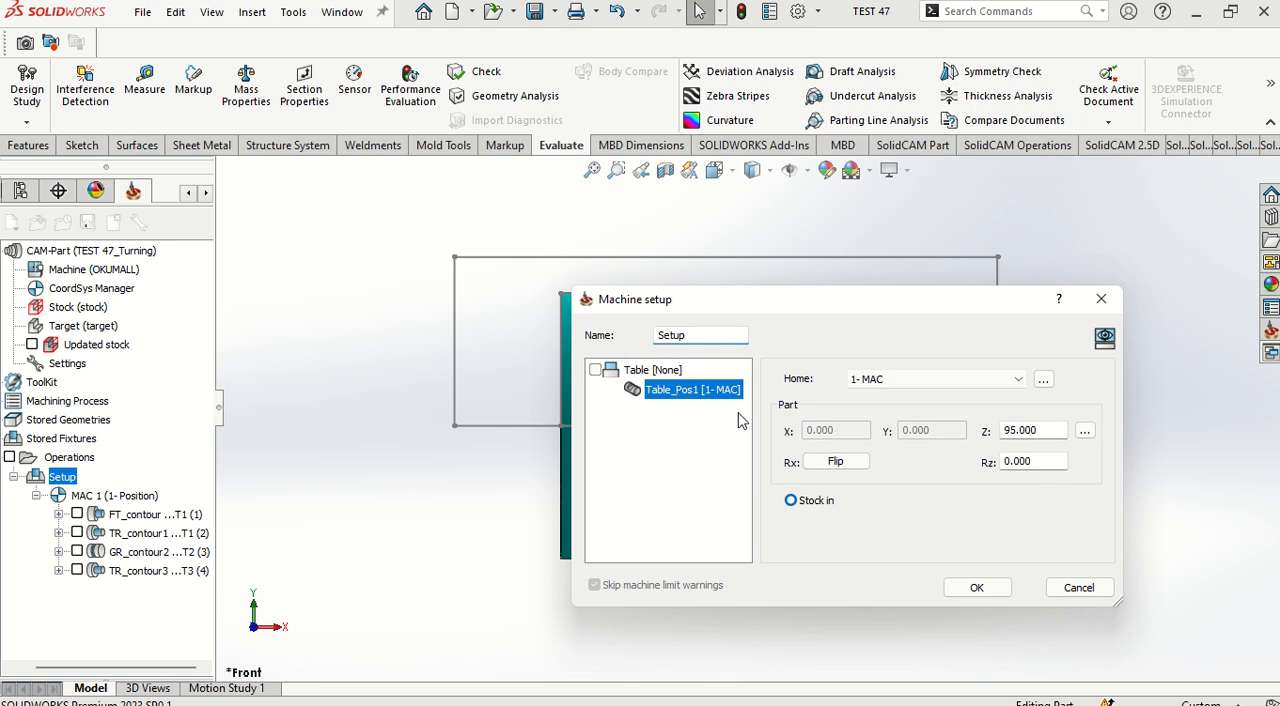
left_click(1086, 431)
left_click(1128, 437)
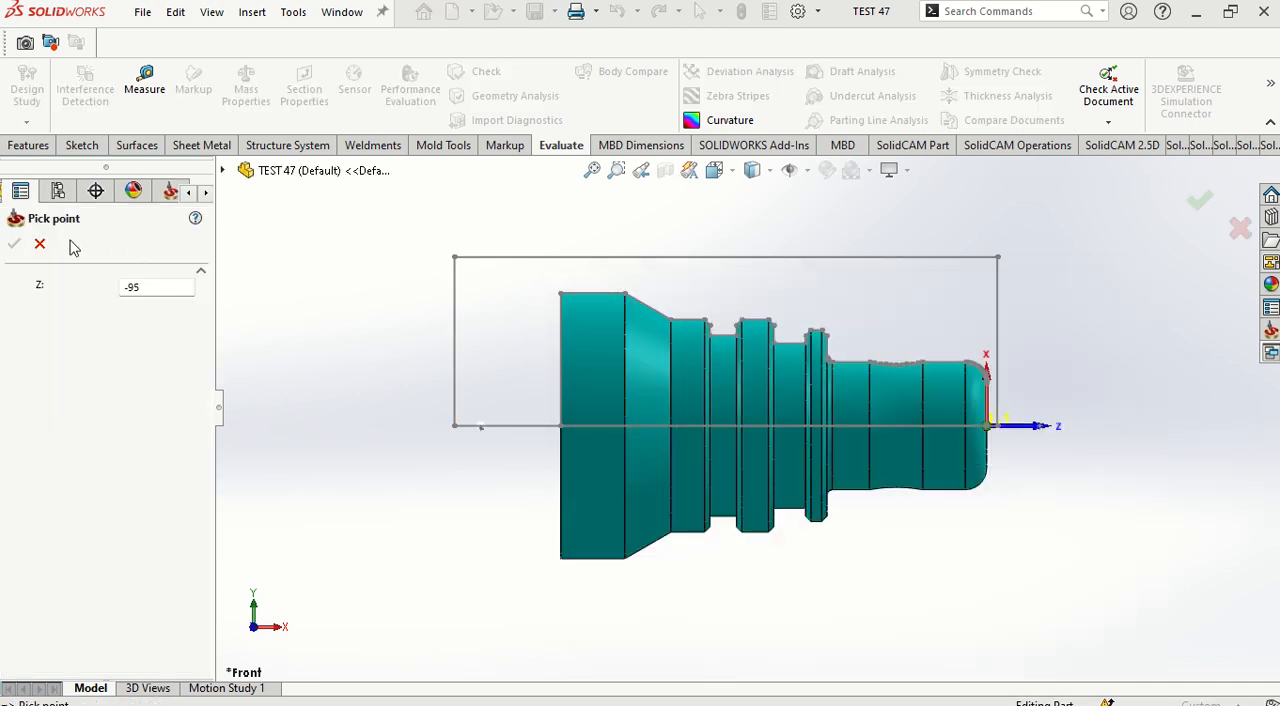
left_click(40, 244)
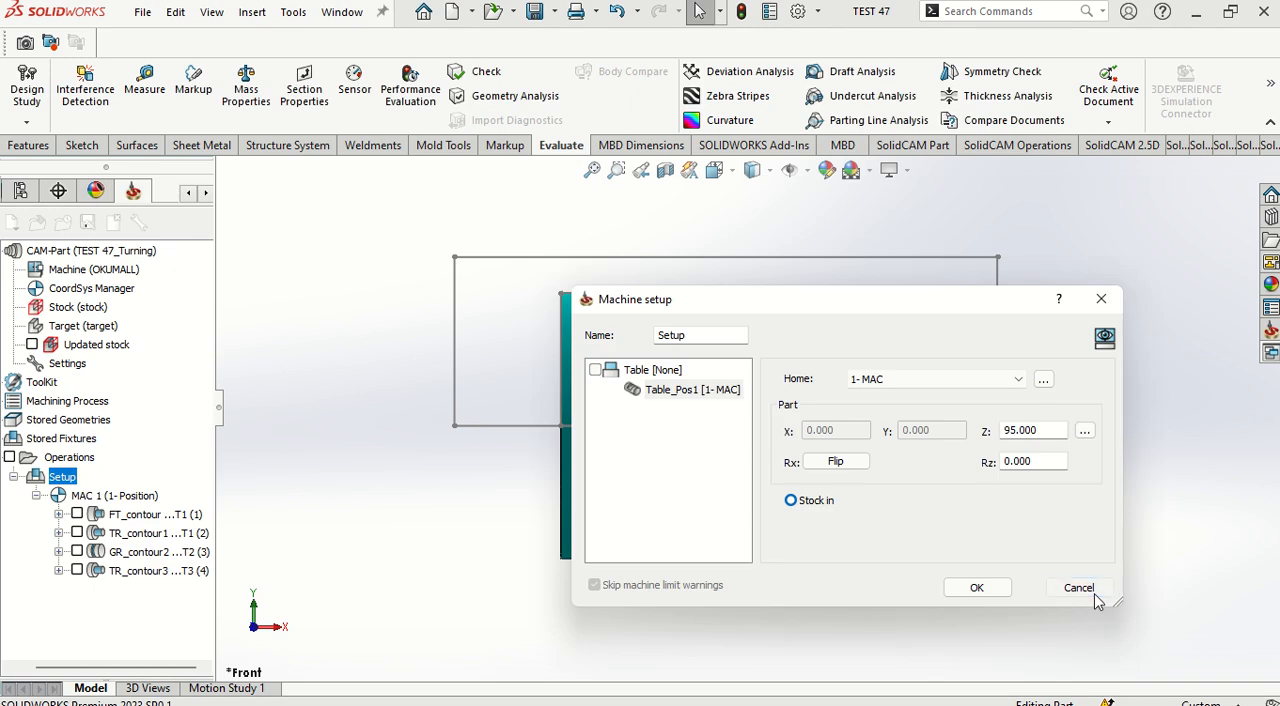
left_click(1094, 594)
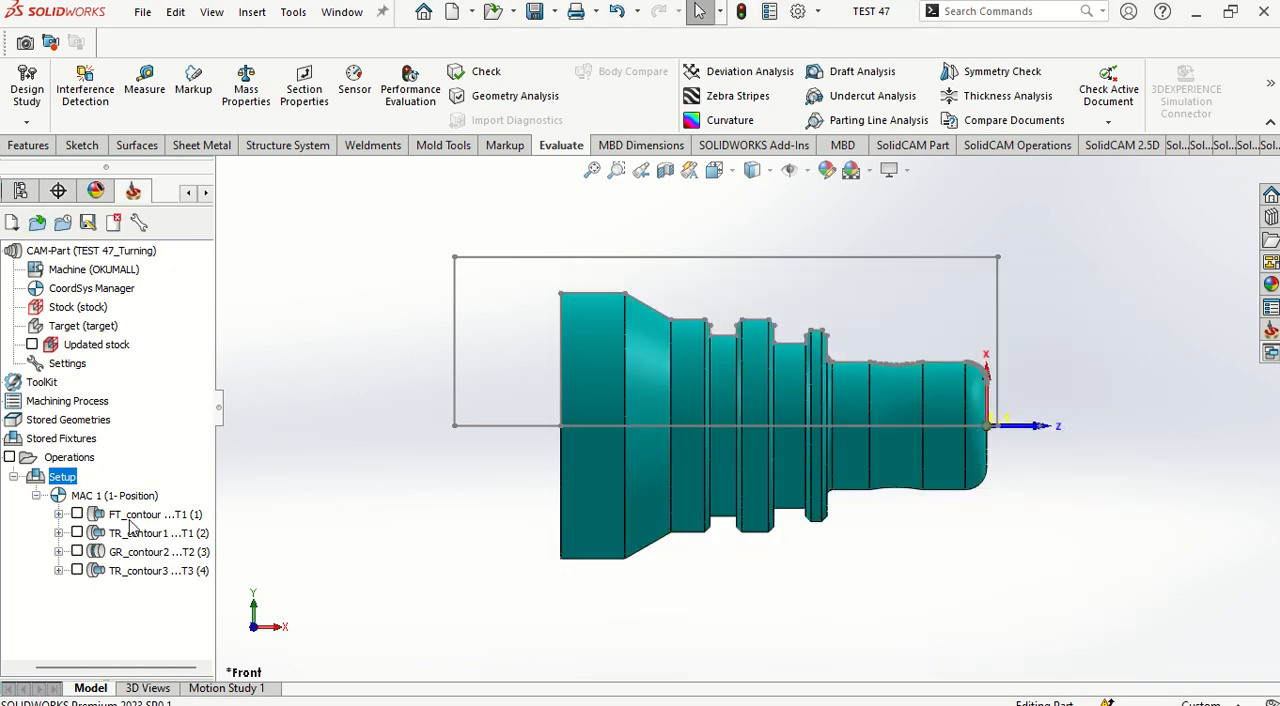
Step: Open the FT_contour face turning operation for editing and review its tool, feed and spin data, feed points and origin position
right_click(128, 518)
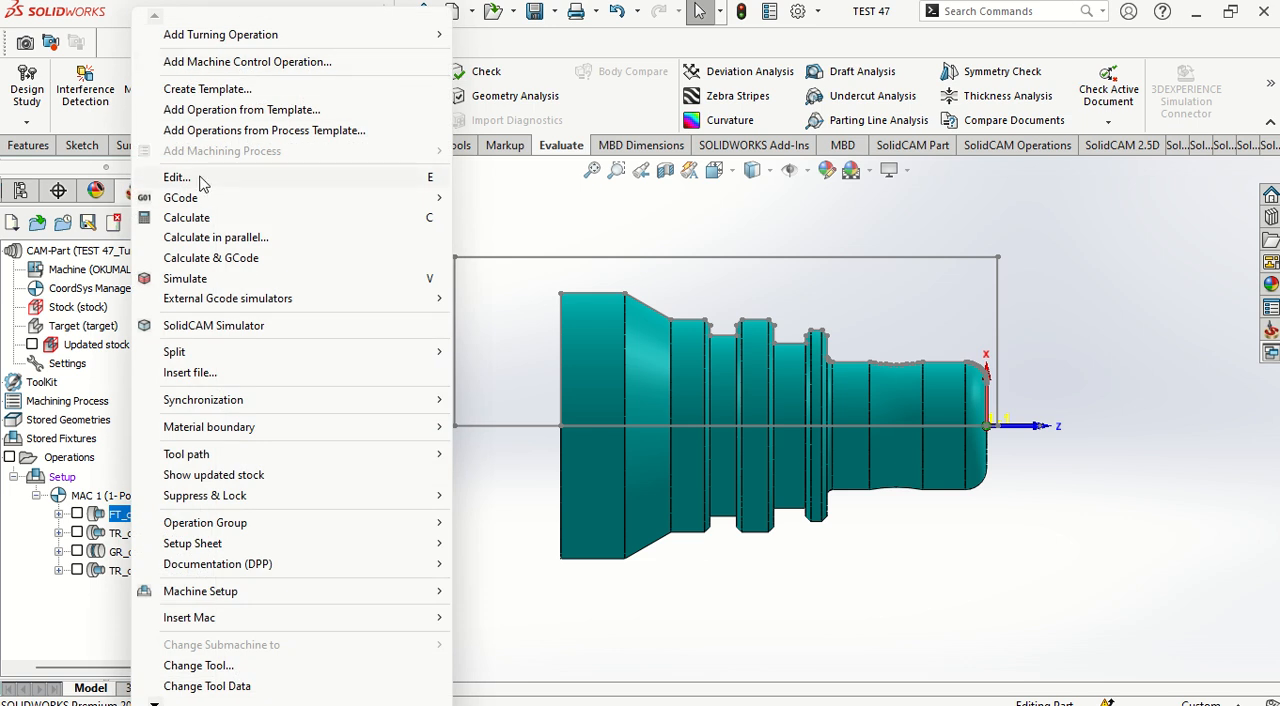
left_click(178, 178)
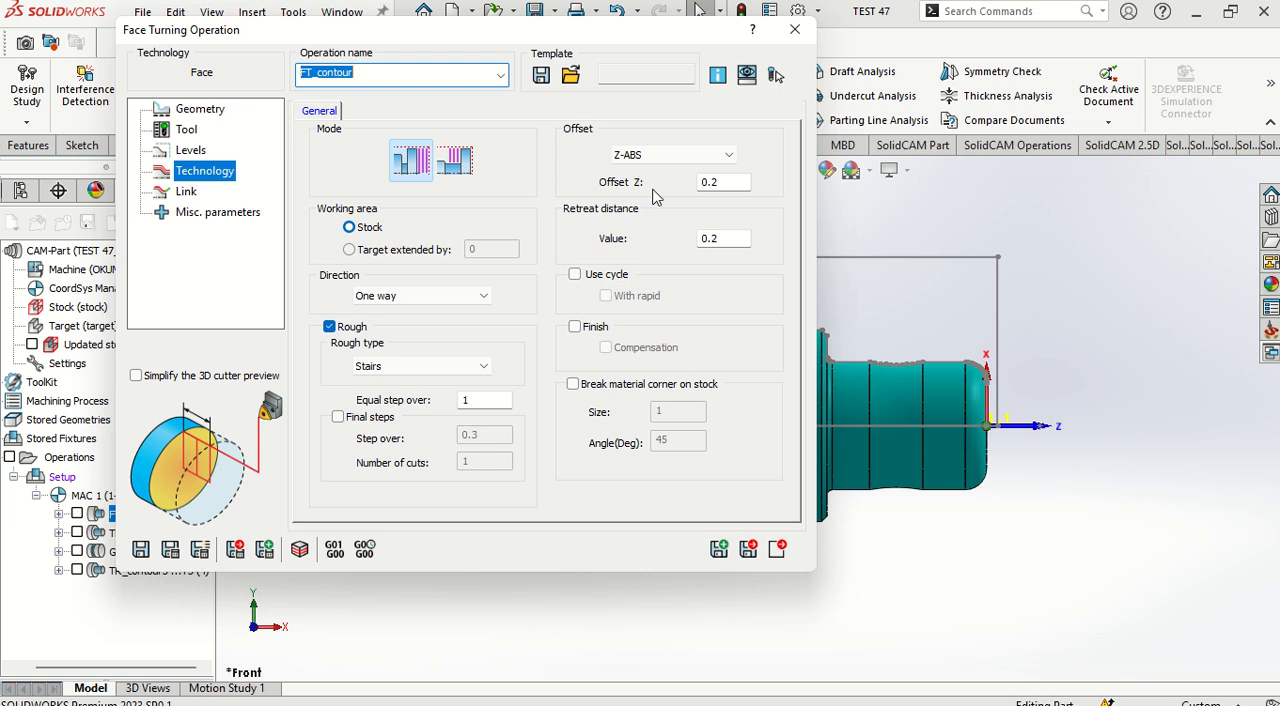
left_click(186, 130)
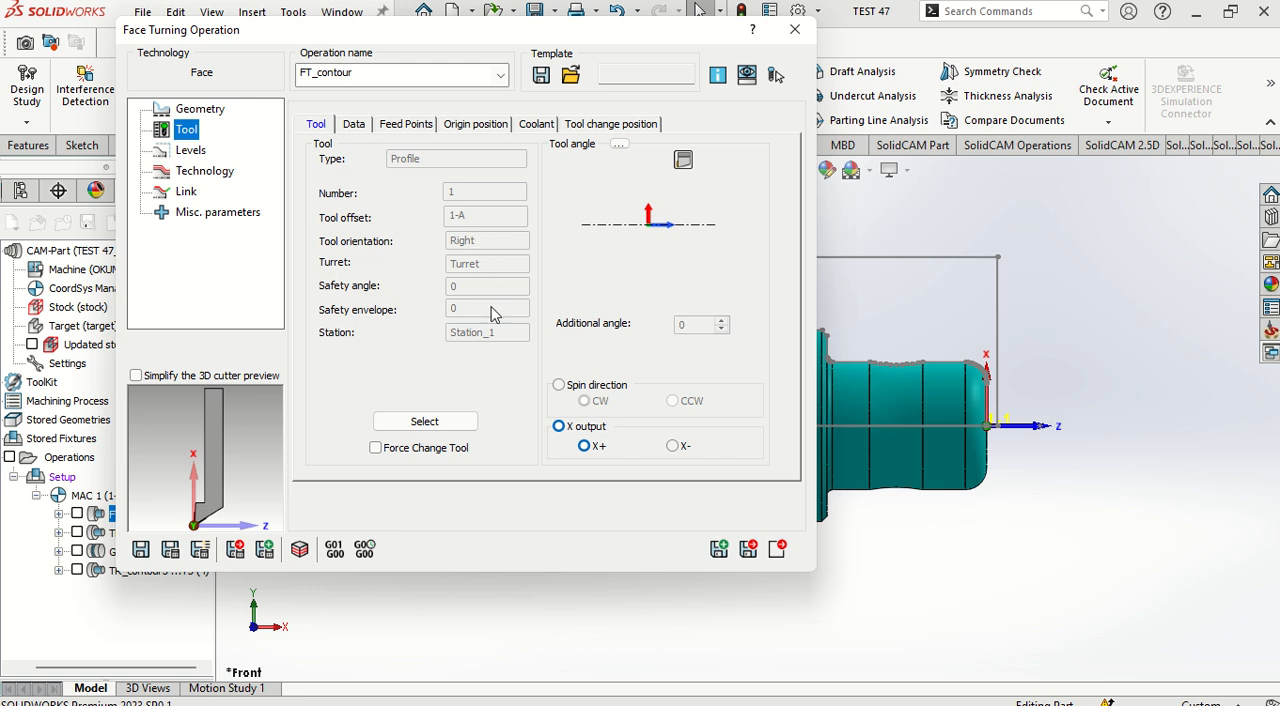
left_click(355, 125)
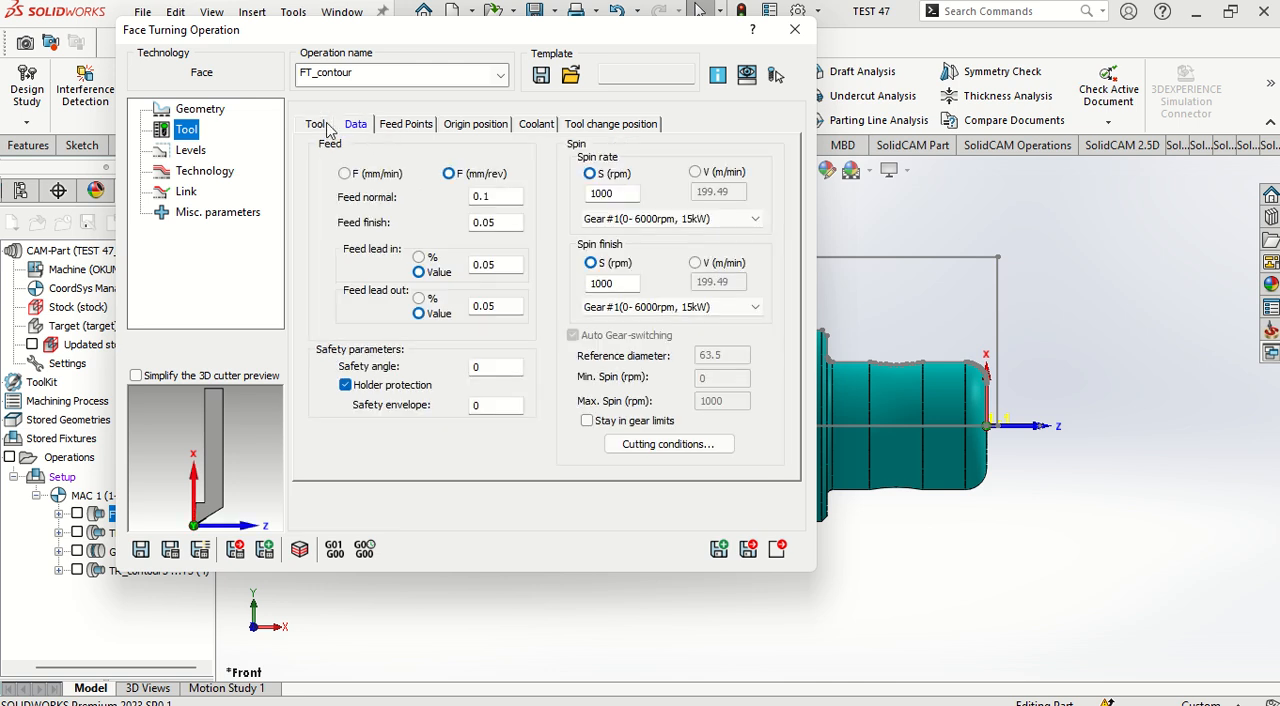
left_click(466, 127)
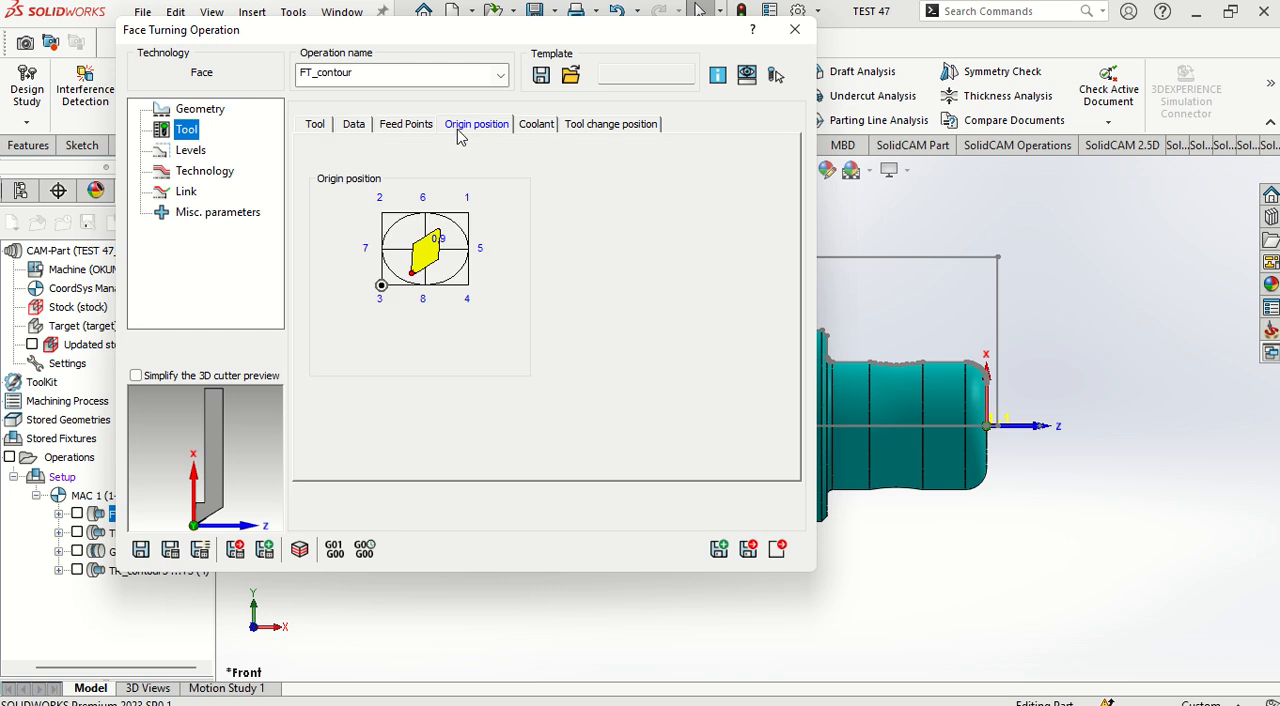
left_click(416, 129)
left_click(472, 126)
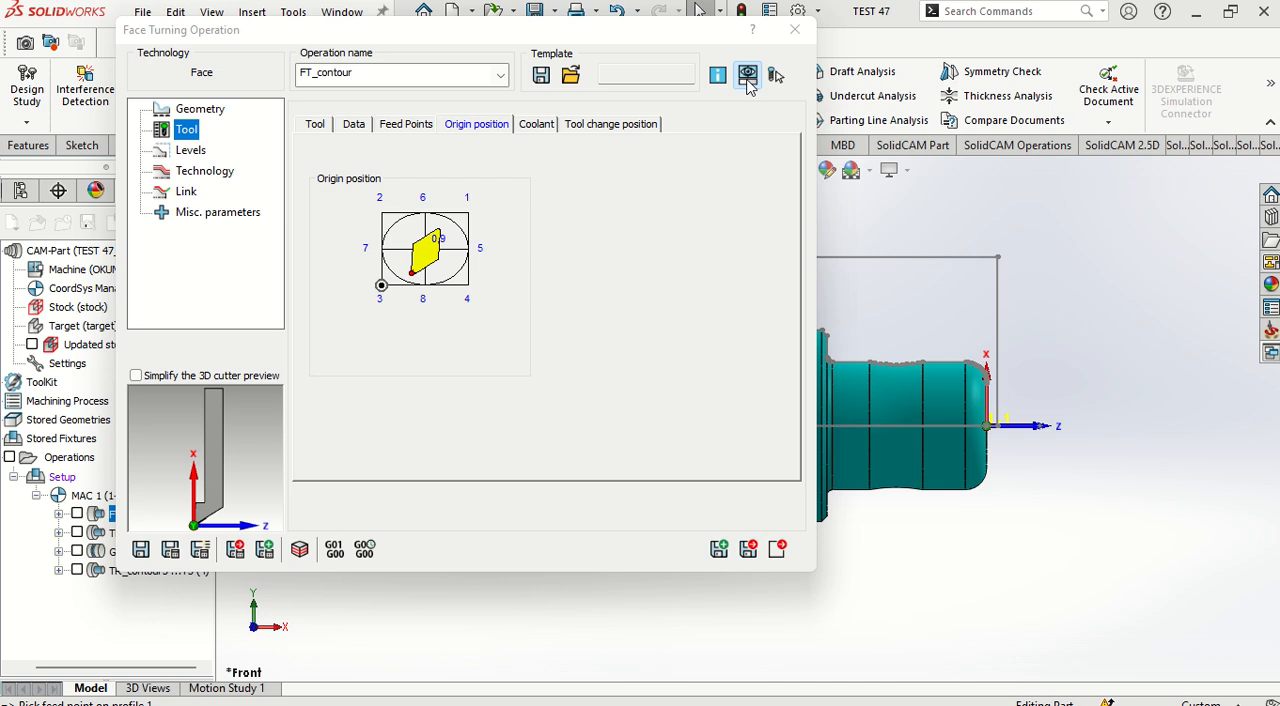
Step: Inspect the facing tool and part from several angles in the Machine Preview, then close it and save and exit the operation
left_click(747, 77)
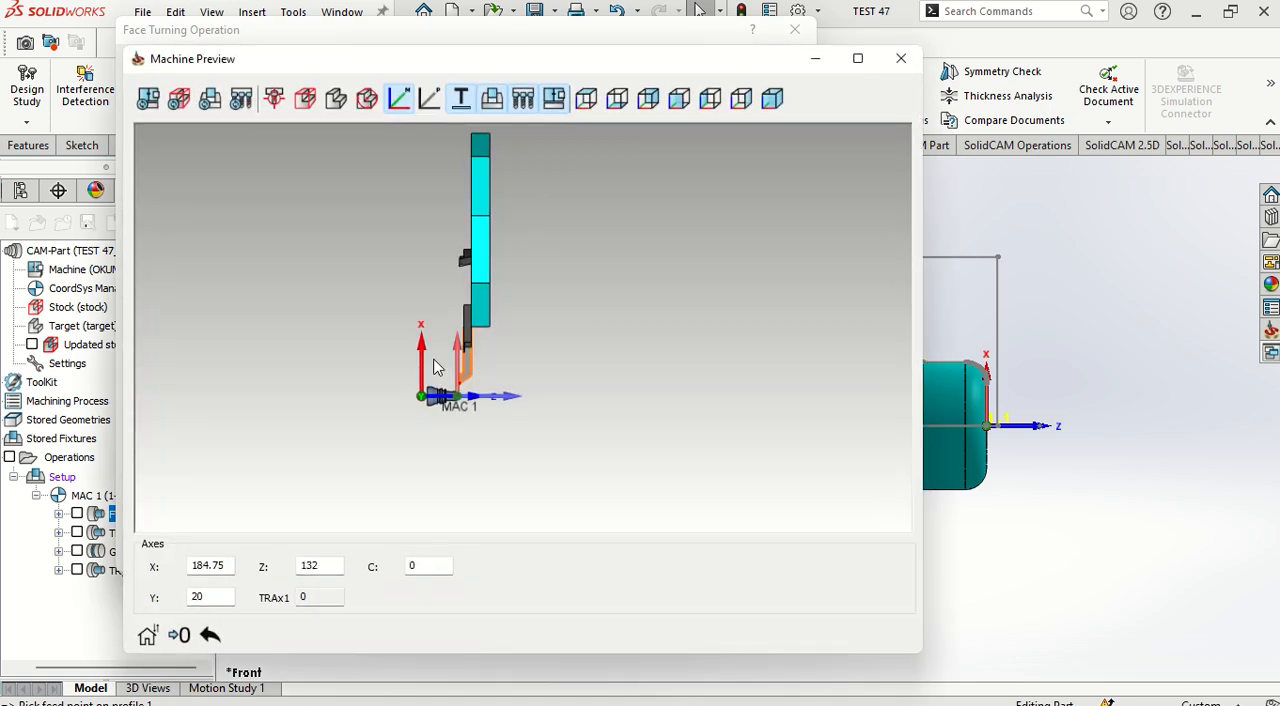
scroll(500, 280, "up", 5)
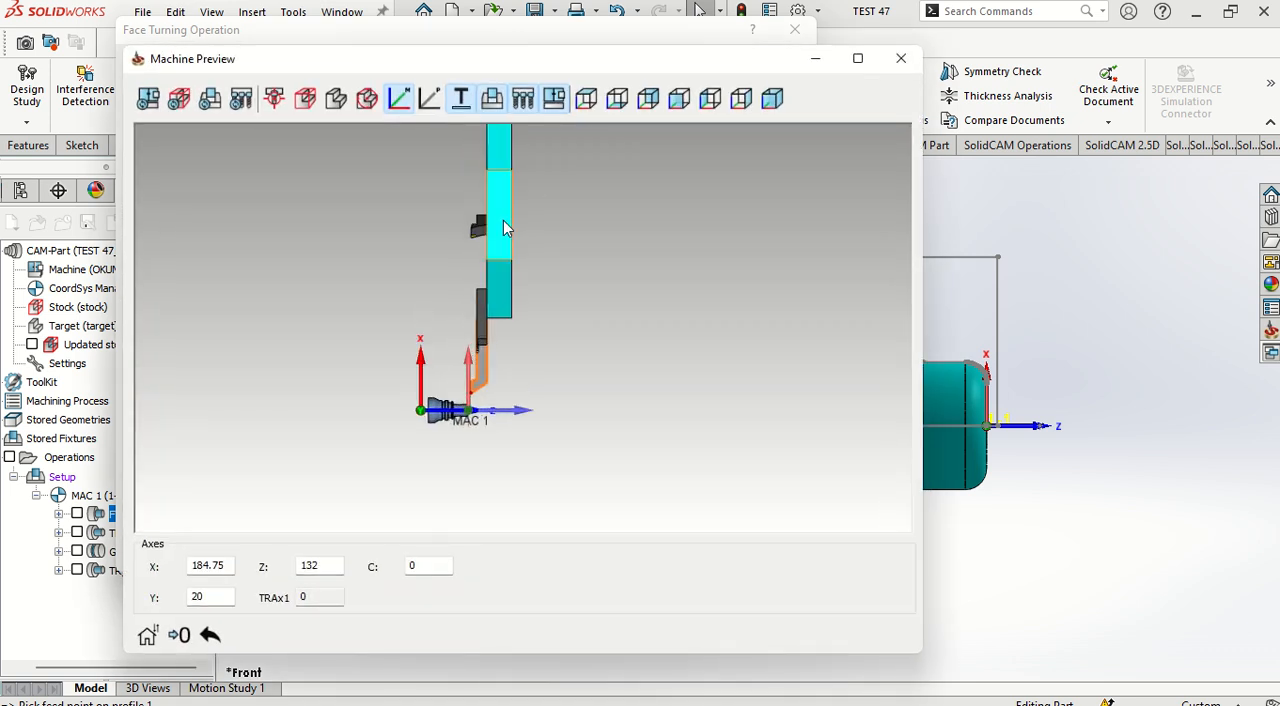
scroll(498, 430, "down", 4)
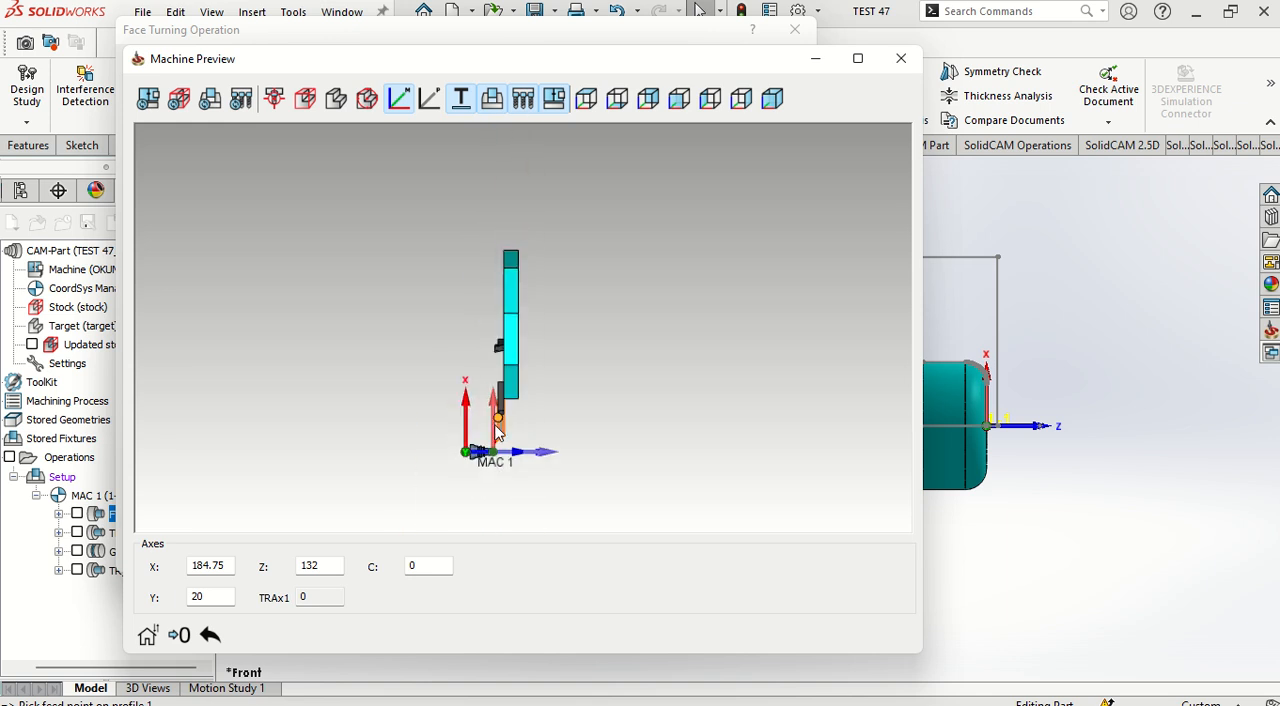
scroll(500, 463, "up", 4)
scroll(516, 349, "up", 4)
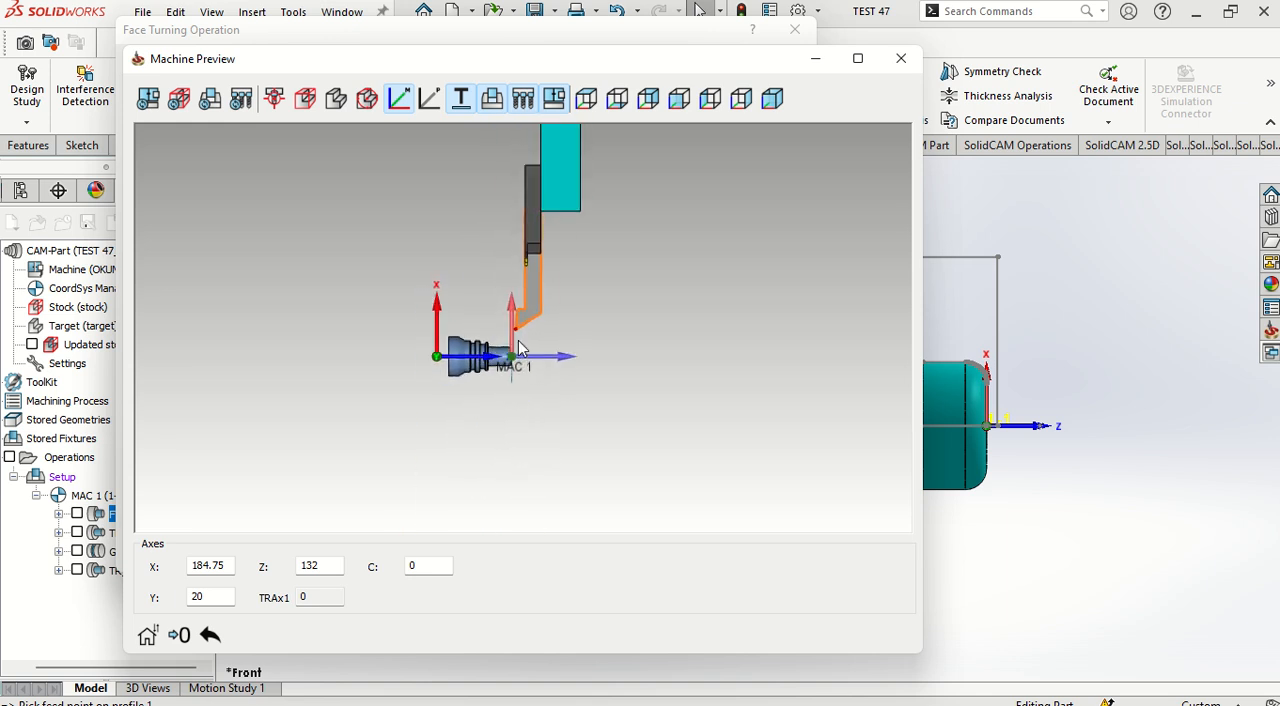
scroll(518, 347, "up", 5)
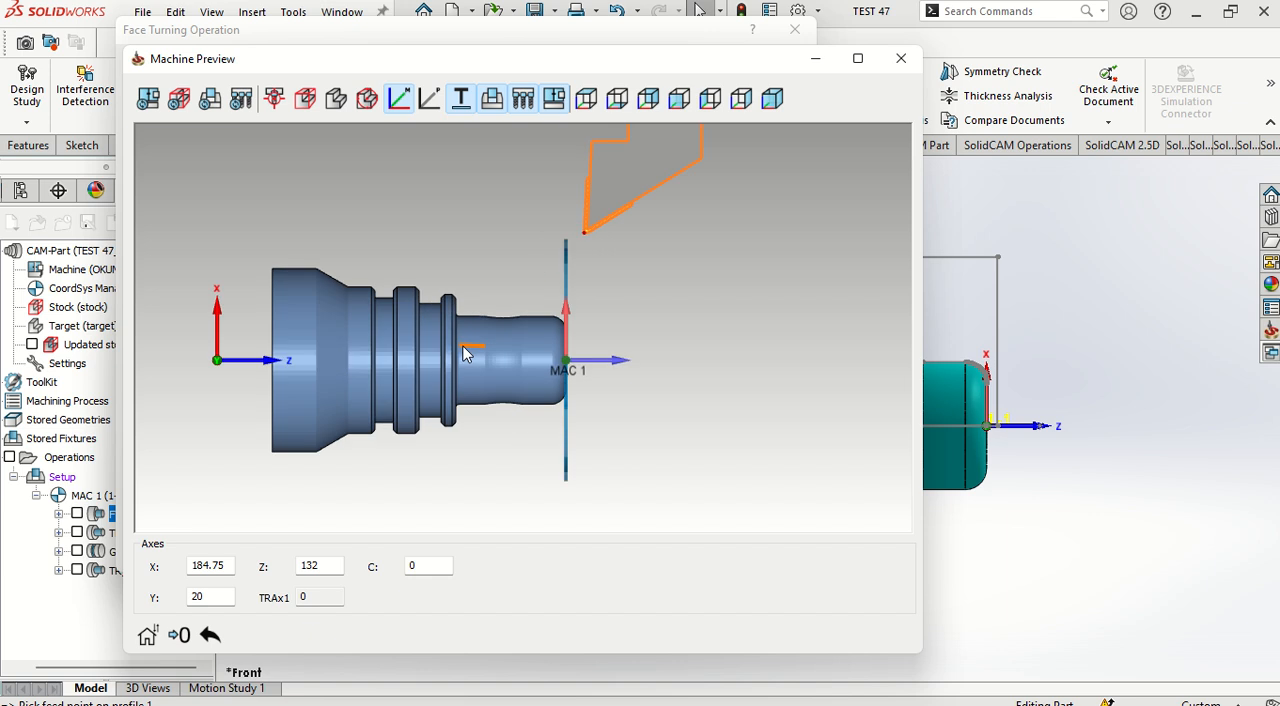
left_click_drag(543, 383, 488, 510)
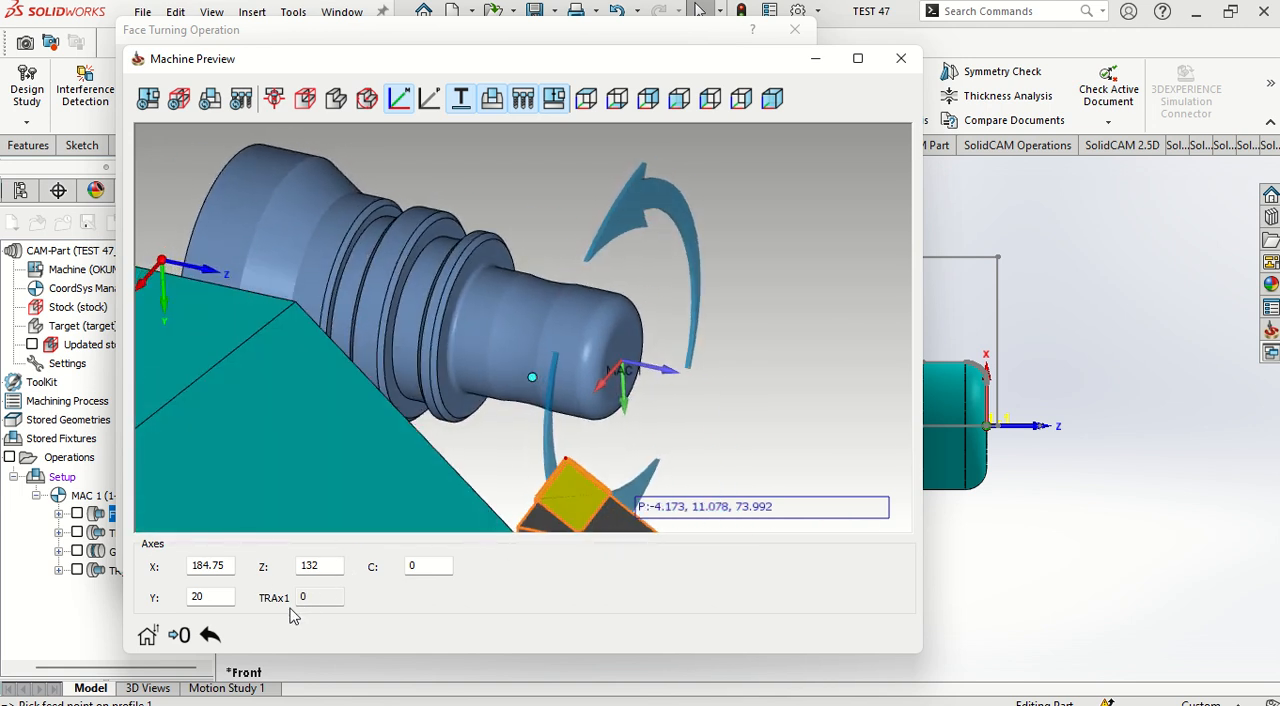
left_click(900, 60)
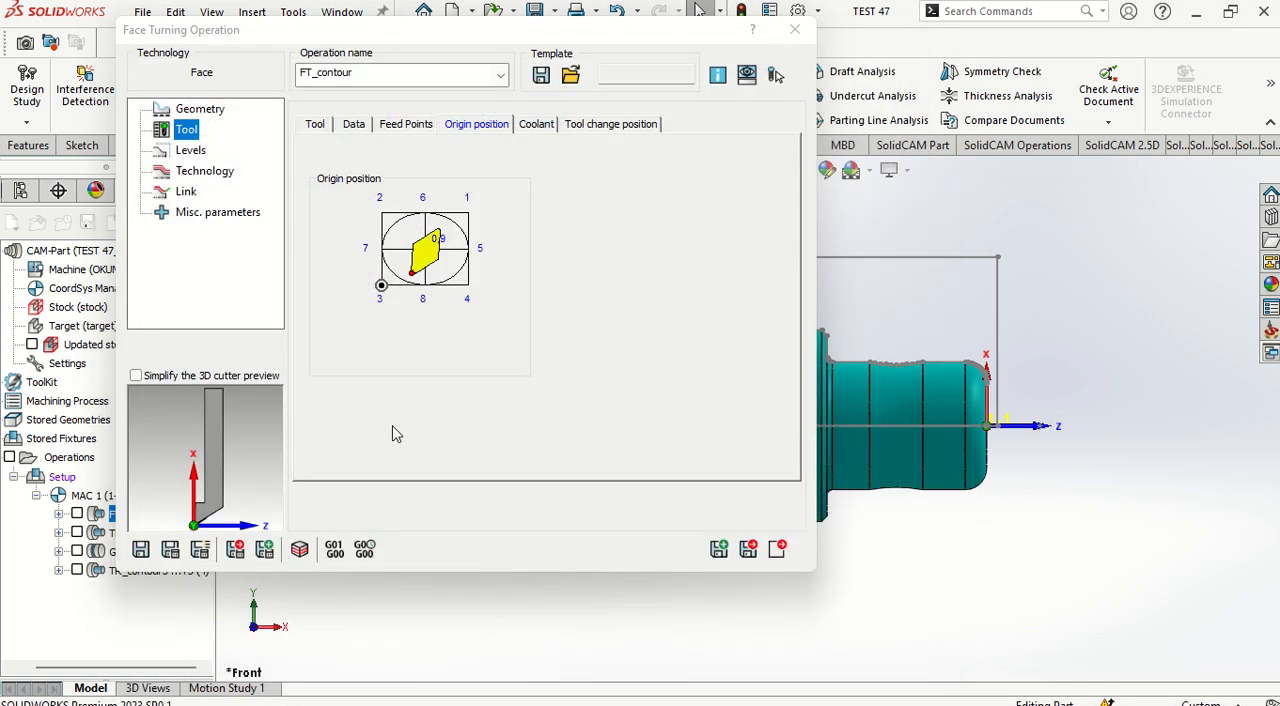
left_click(750, 549)
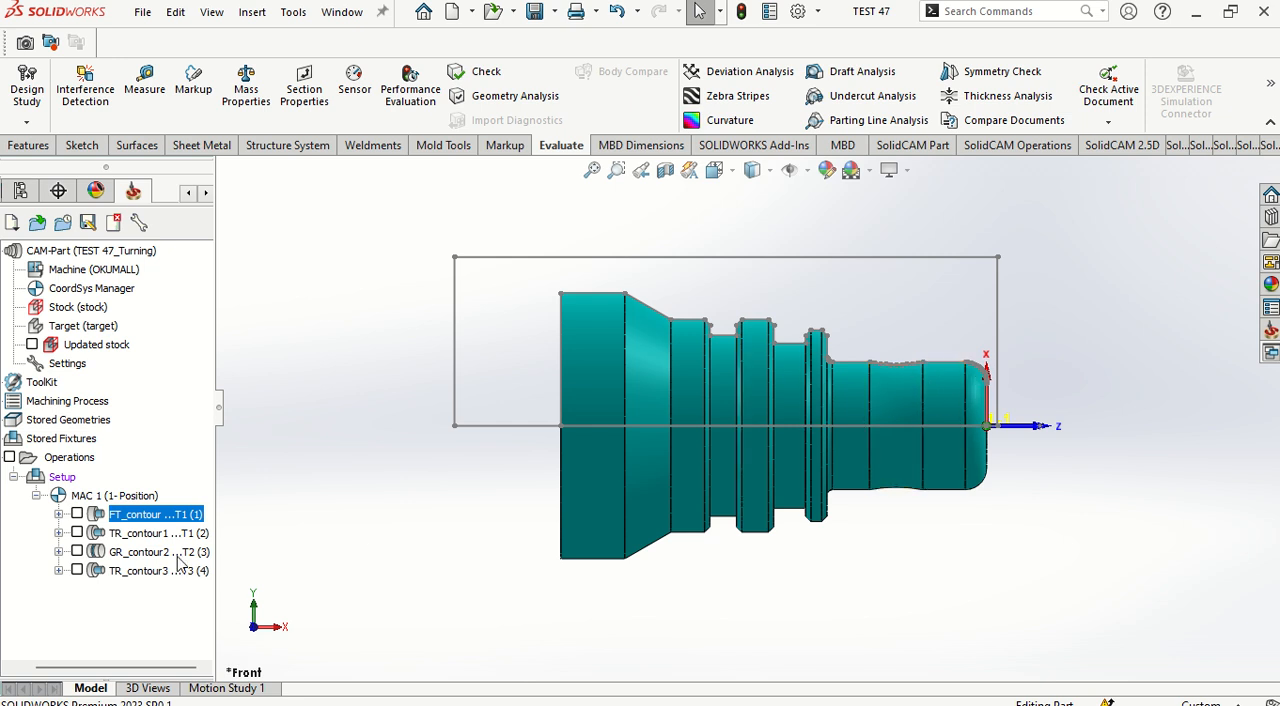
Step: Display the toolpaths of all operations again and generate the G-code for all of them
left_click(66, 459)
left_click(10, 458)
right_click(58, 462)
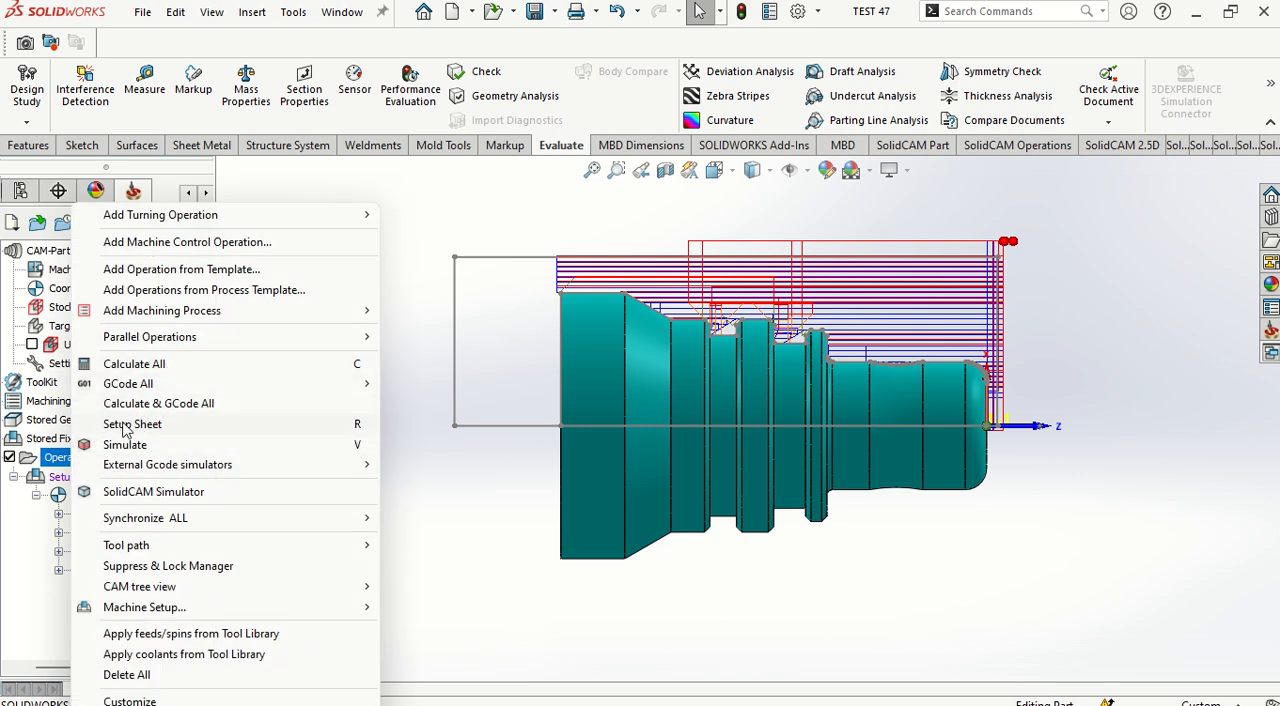
left_click(40, 562)
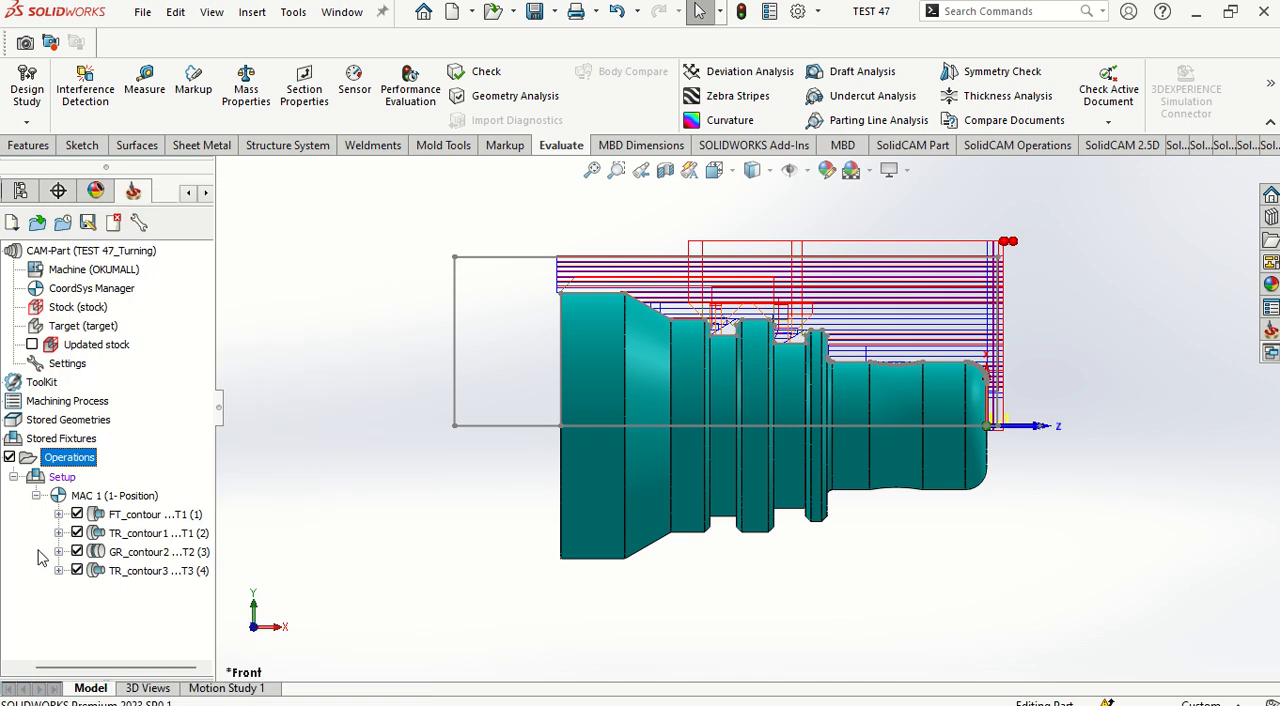
right_click(58, 462)
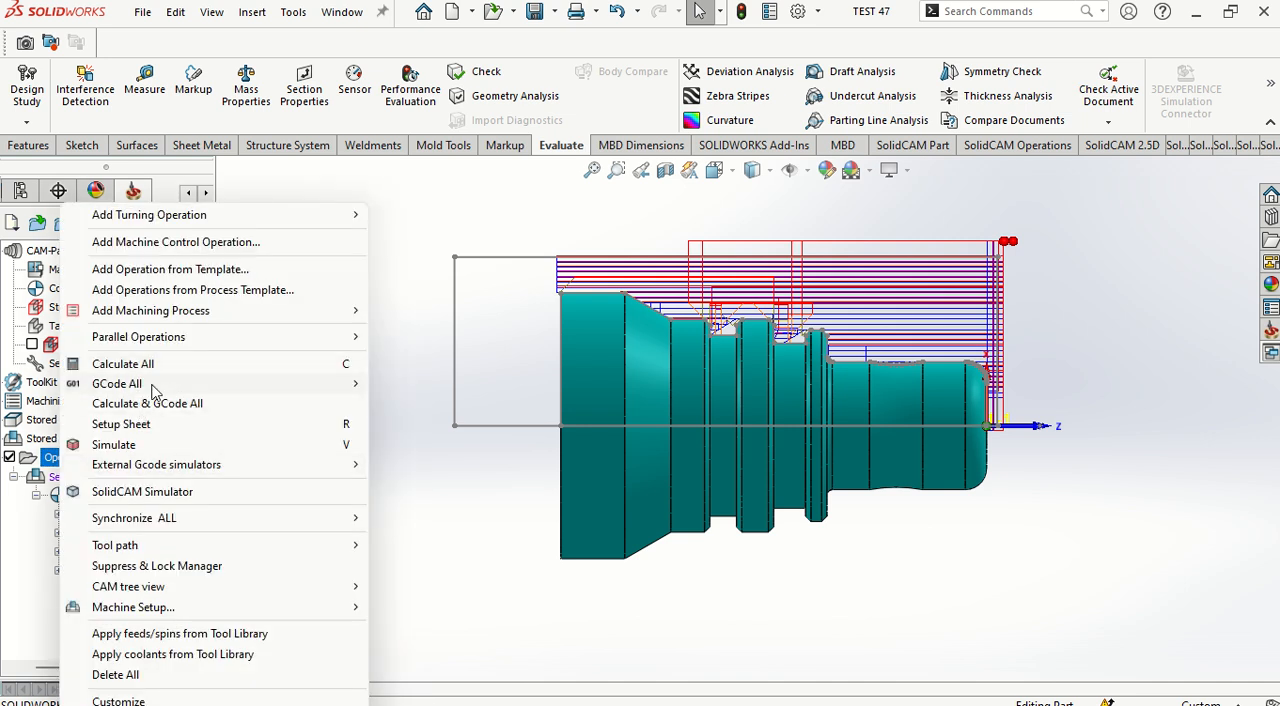
mouse_move(199, 390)
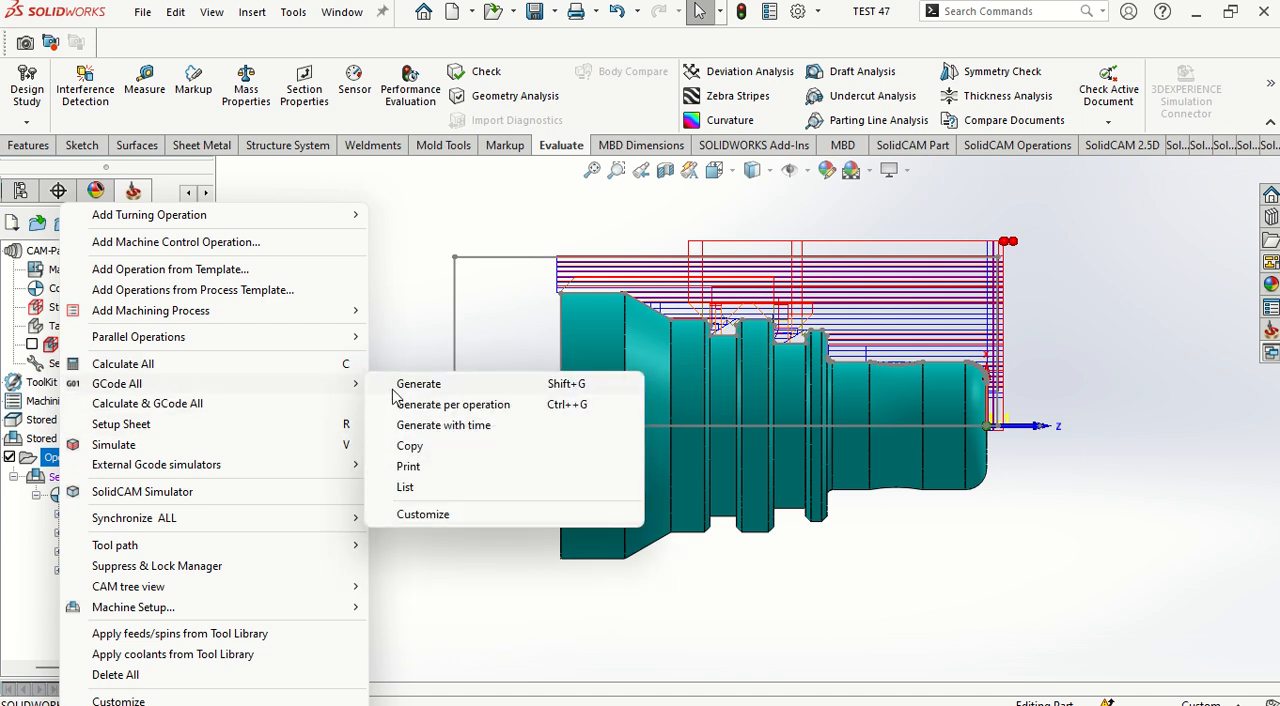
left_click(419, 385)
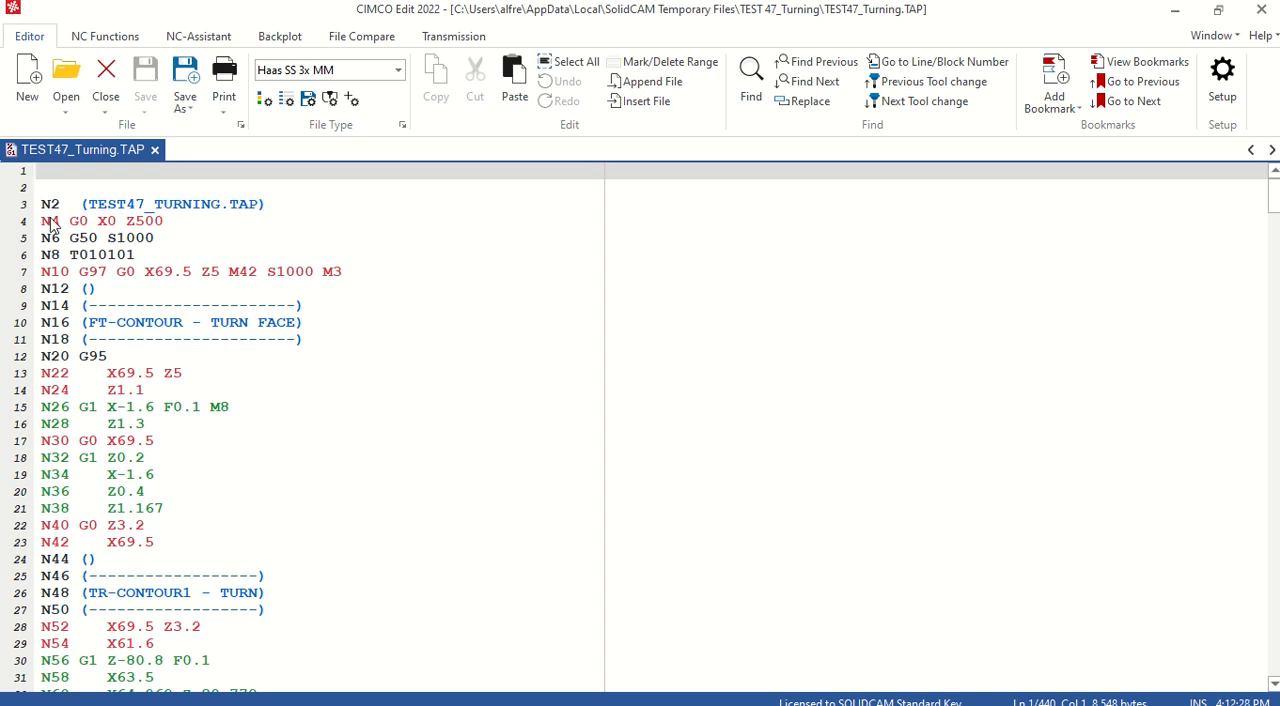
Step: Review the generated TEST47_Turning.TAP program in CIMCO Edit through to its end and back through the grooving and rough turning blocks
scroll(52, 226, "down", 20)
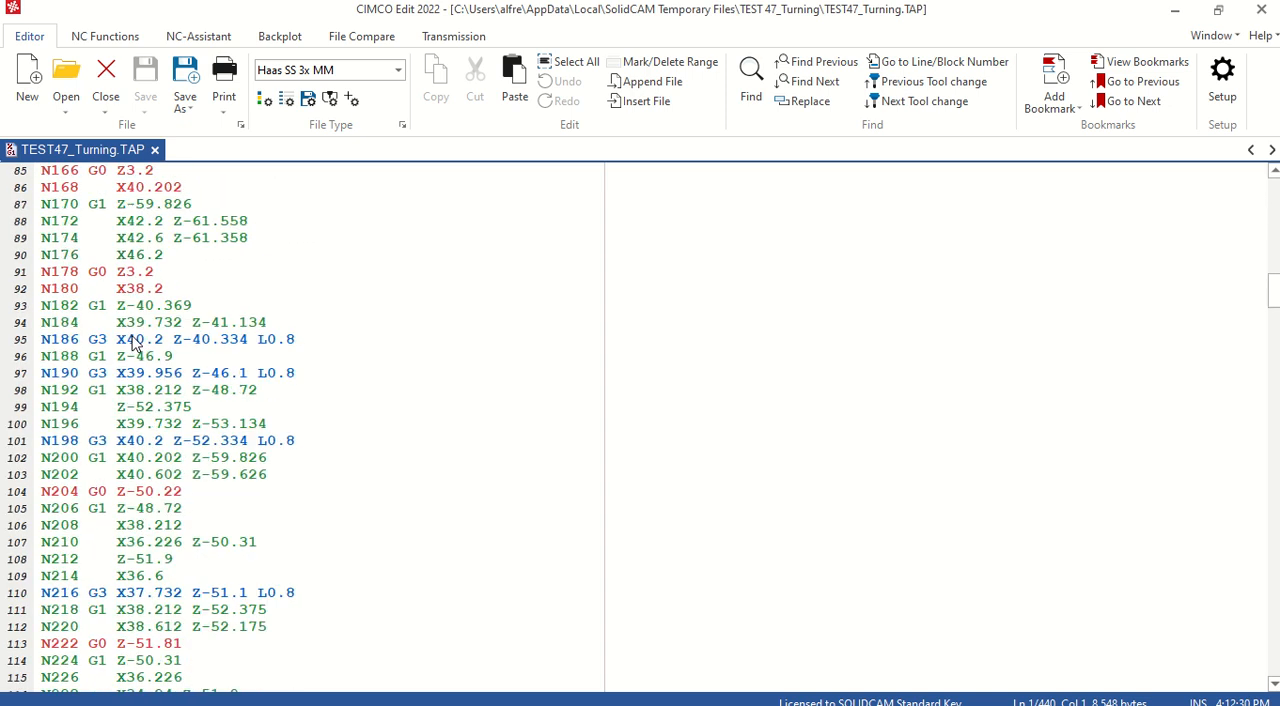
scroll(135, 345, "down", 20)
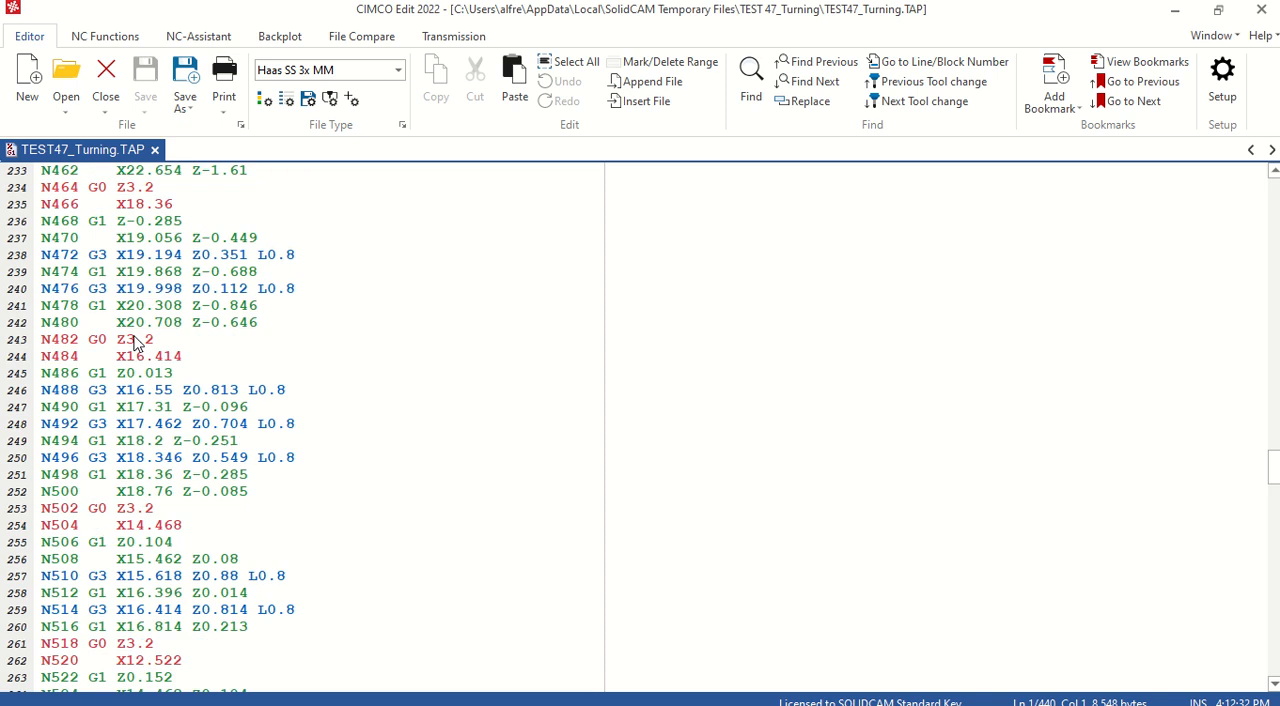
scroll(135, 345, "down", 20)
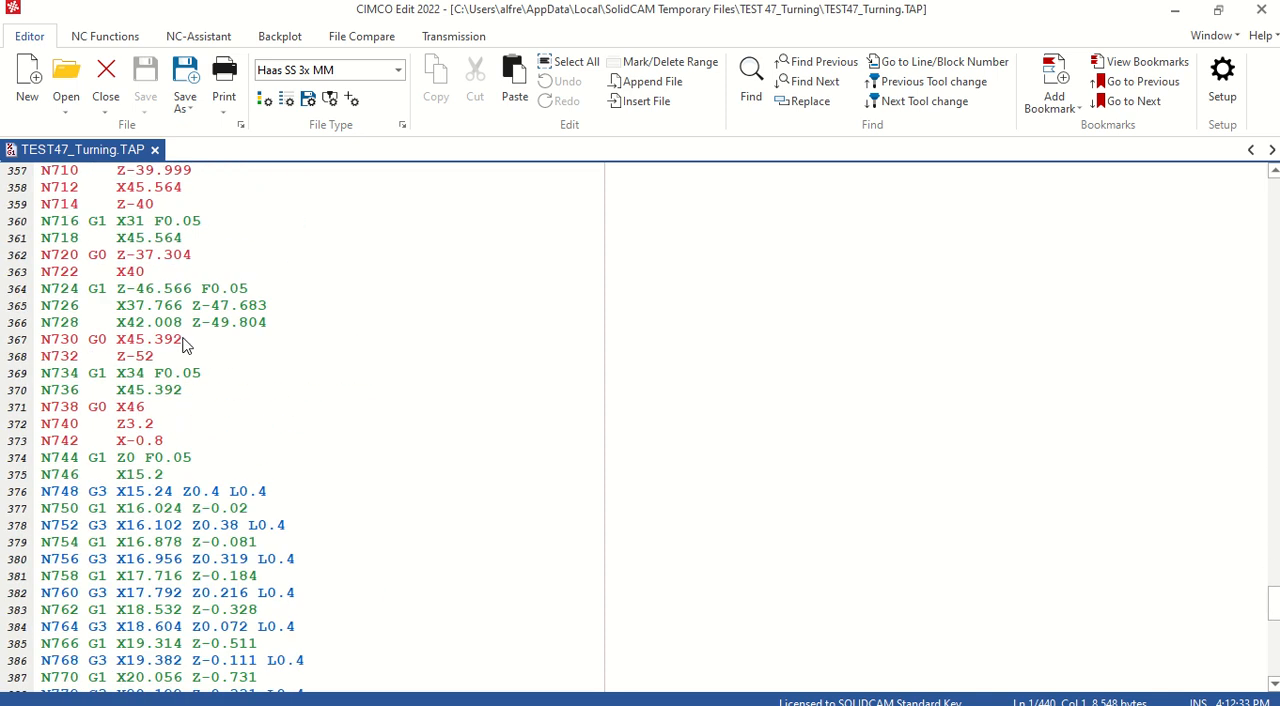
scroll(183, 344, "down", 18)
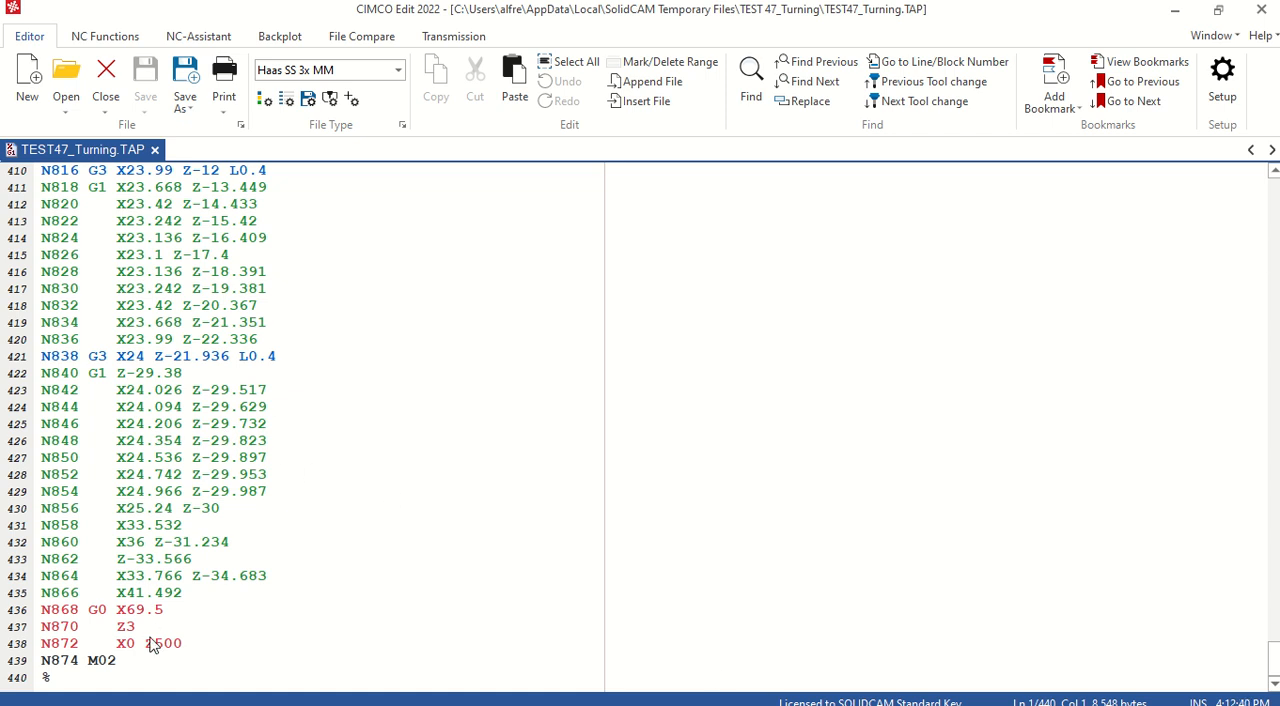
scroll(176, 483, "up", 20)
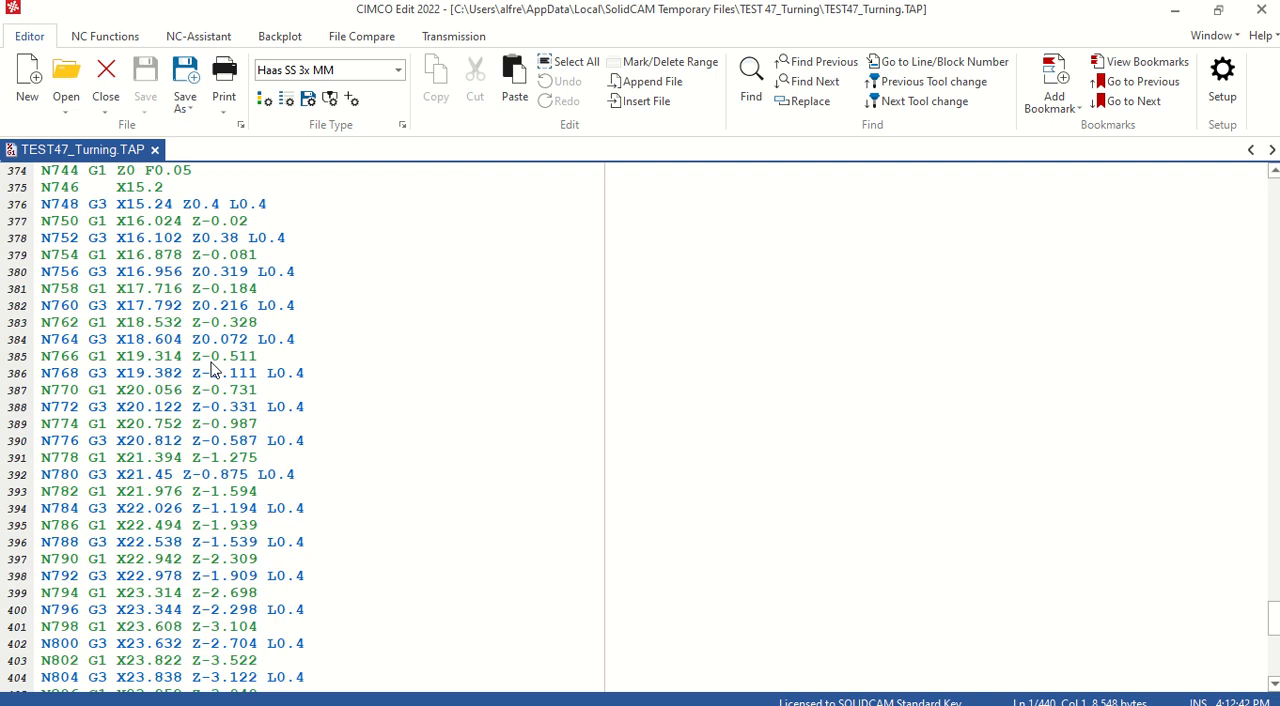
scroll(214, 369, "up", 20)
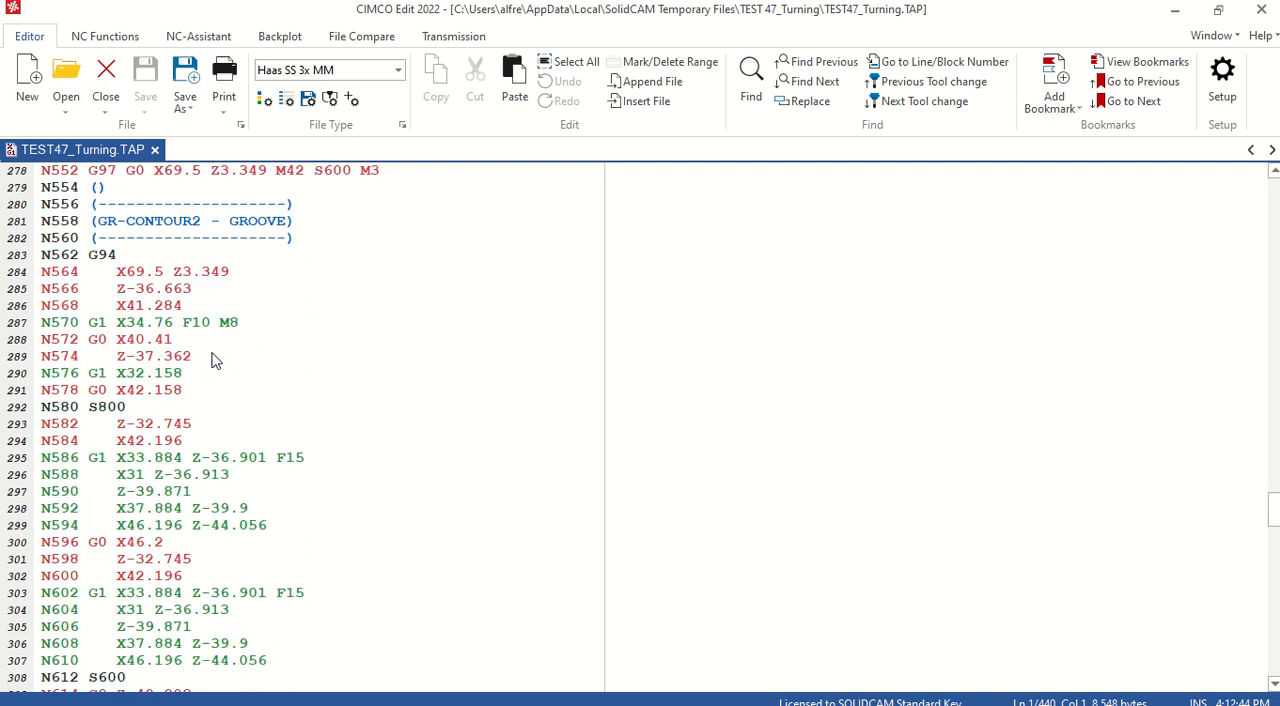
scroll(213, 349, "up", 13)
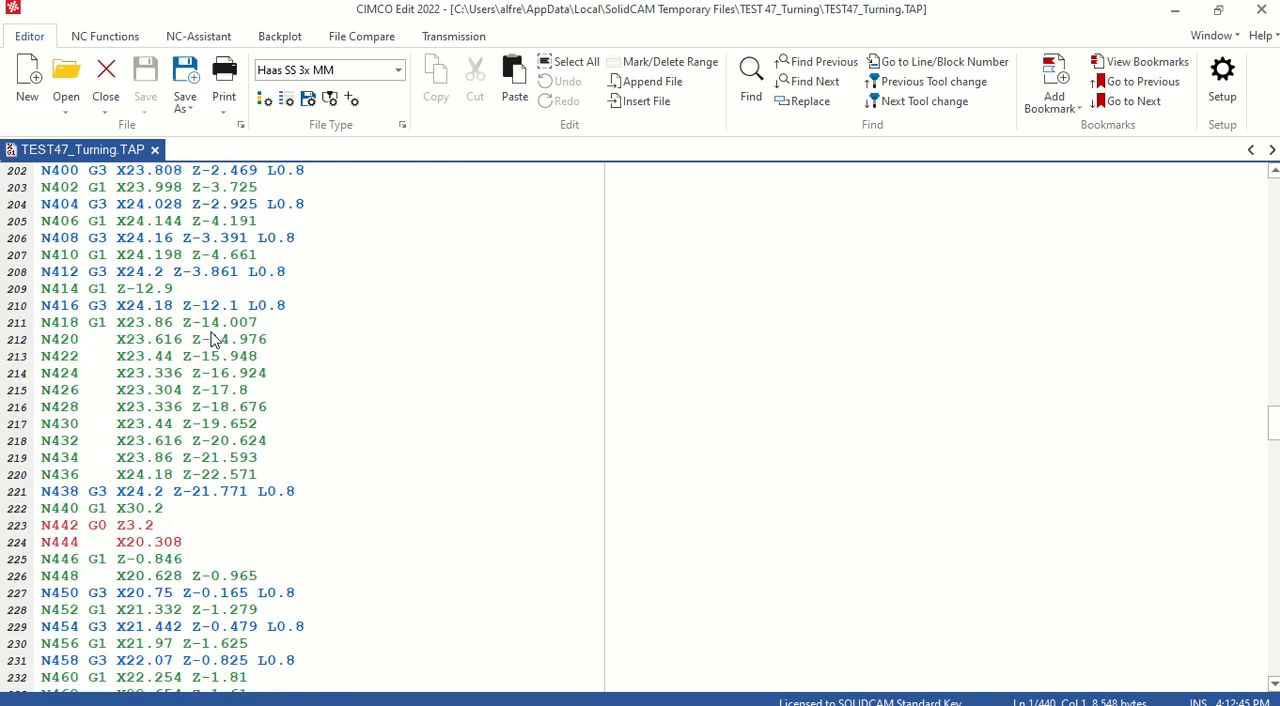
scroll(213, 340, "up", 3)
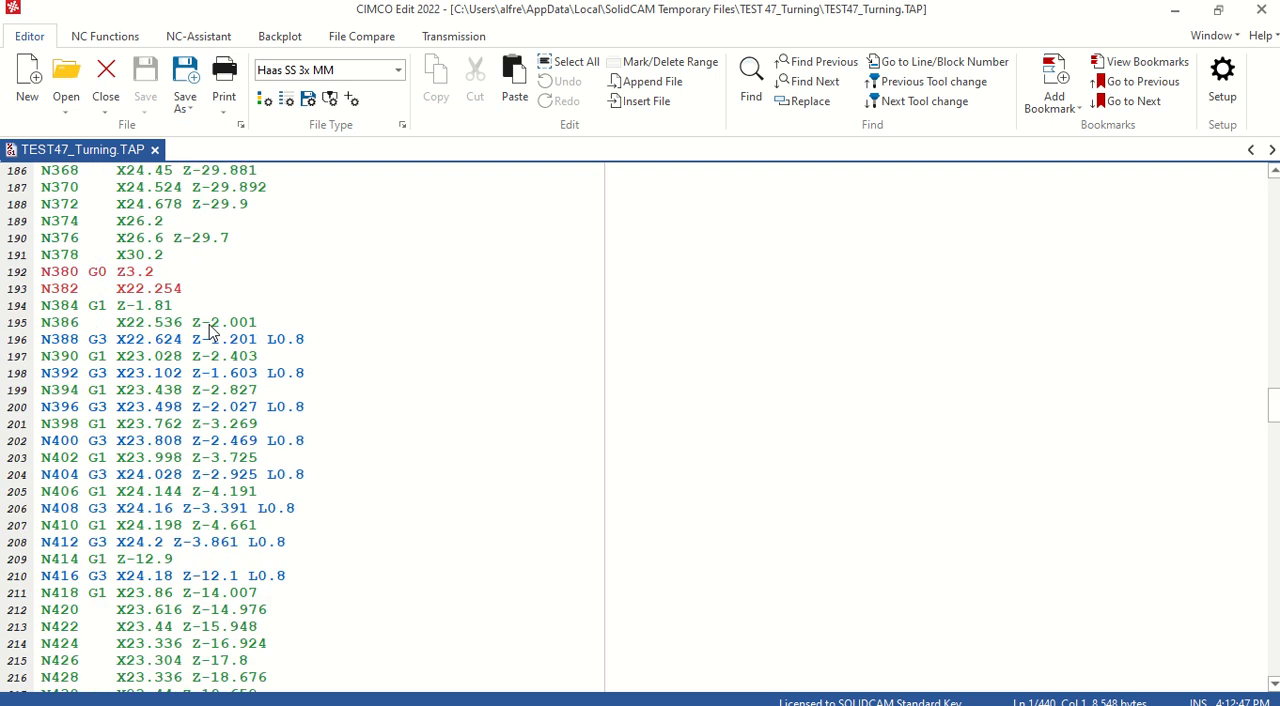
scroll(210, 330, "up", 20)
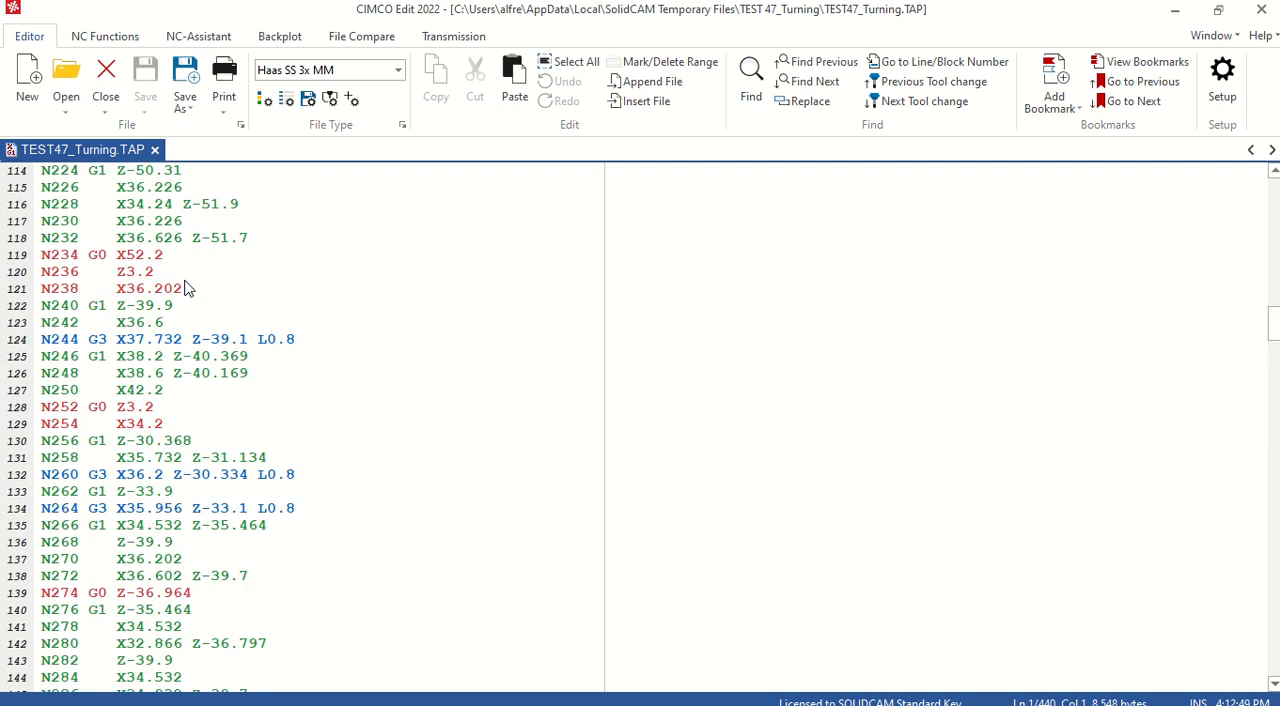
scroll(180, 245, "up", 16)
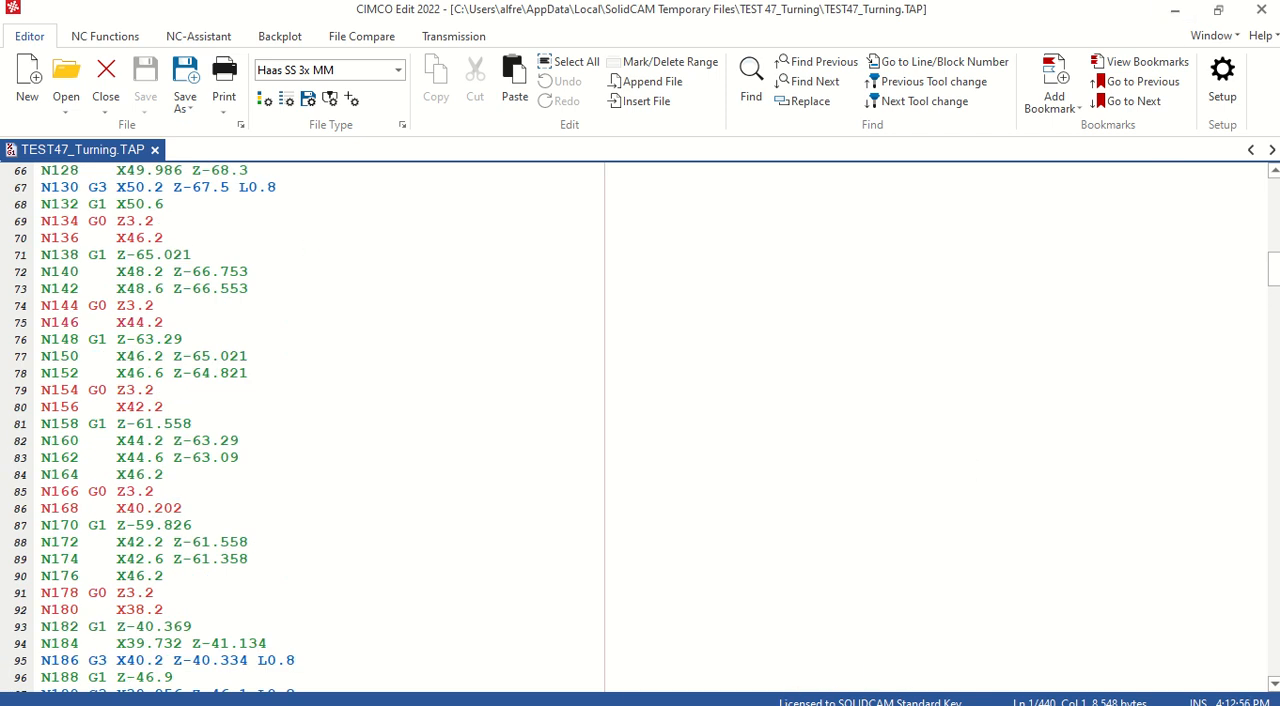
mouse_move(572, 45)
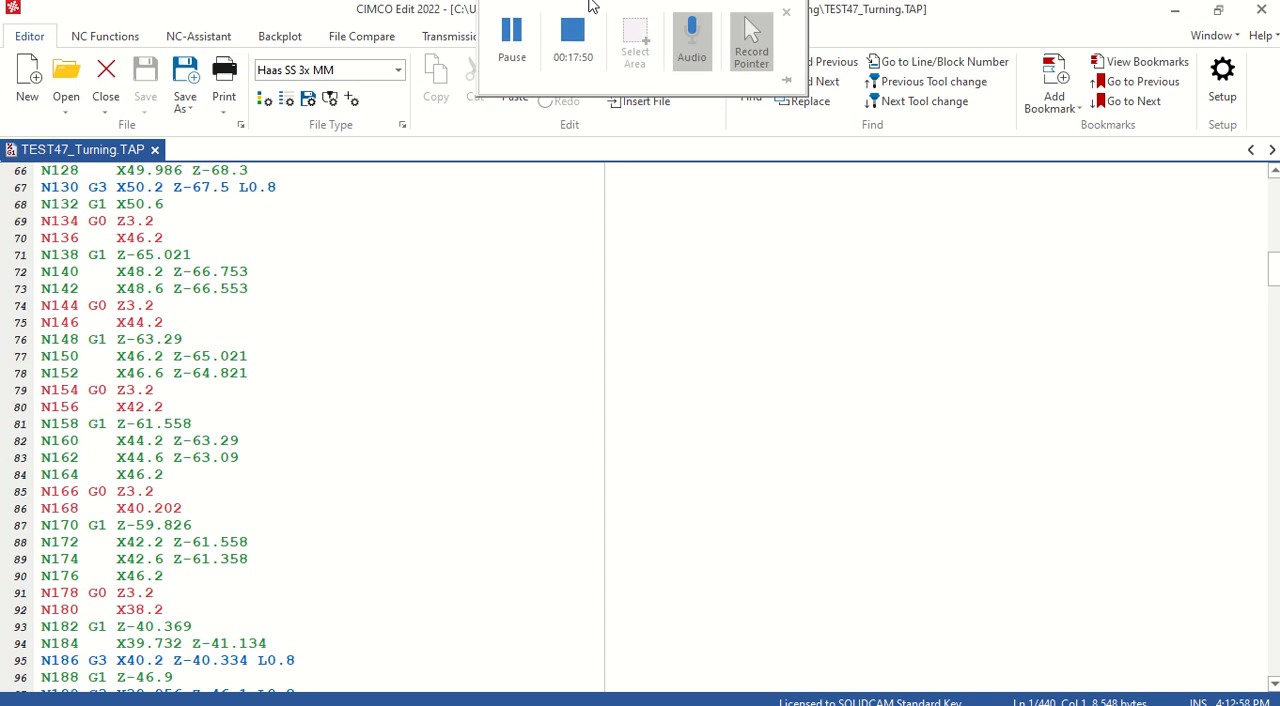